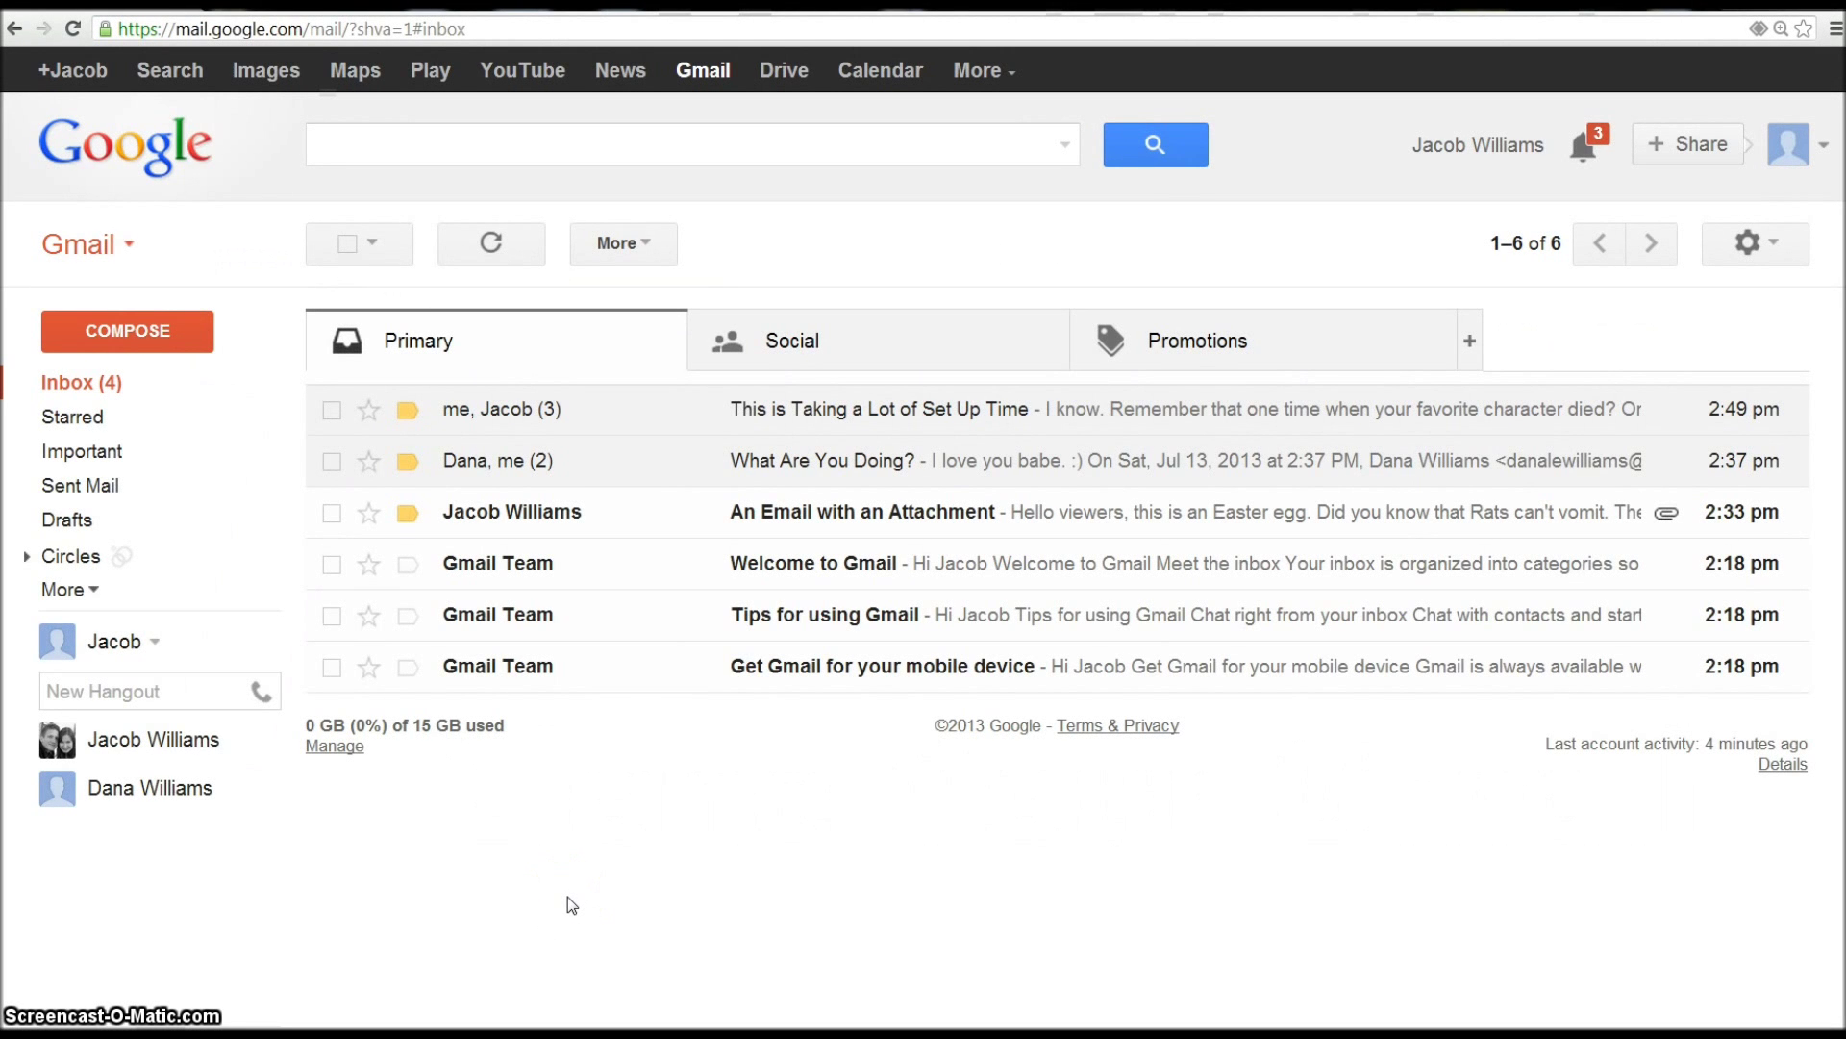
- Open the 'This is Taking a Lot of Set Up Time' conversation, then return to the inbox
{"action": "left_click", "coordinate": [746, 798]}
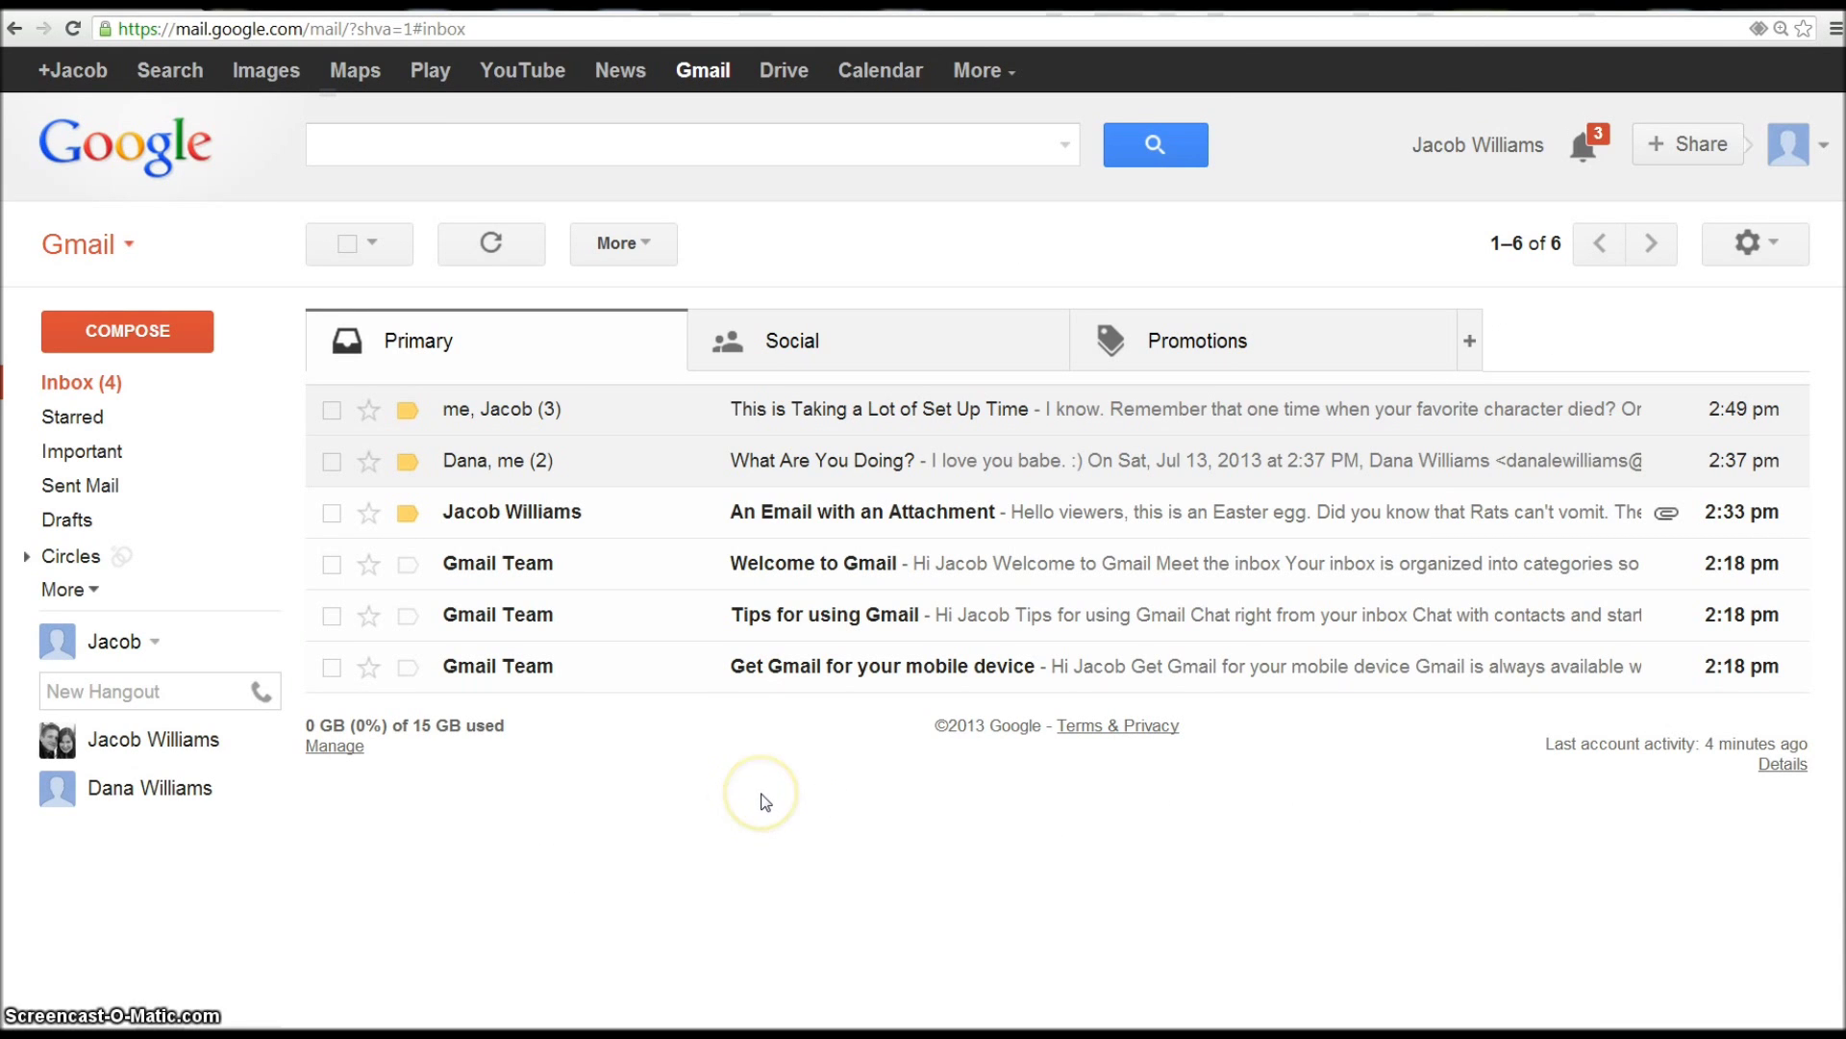
{"action": "left_click", "coordinate": [773, 790]}
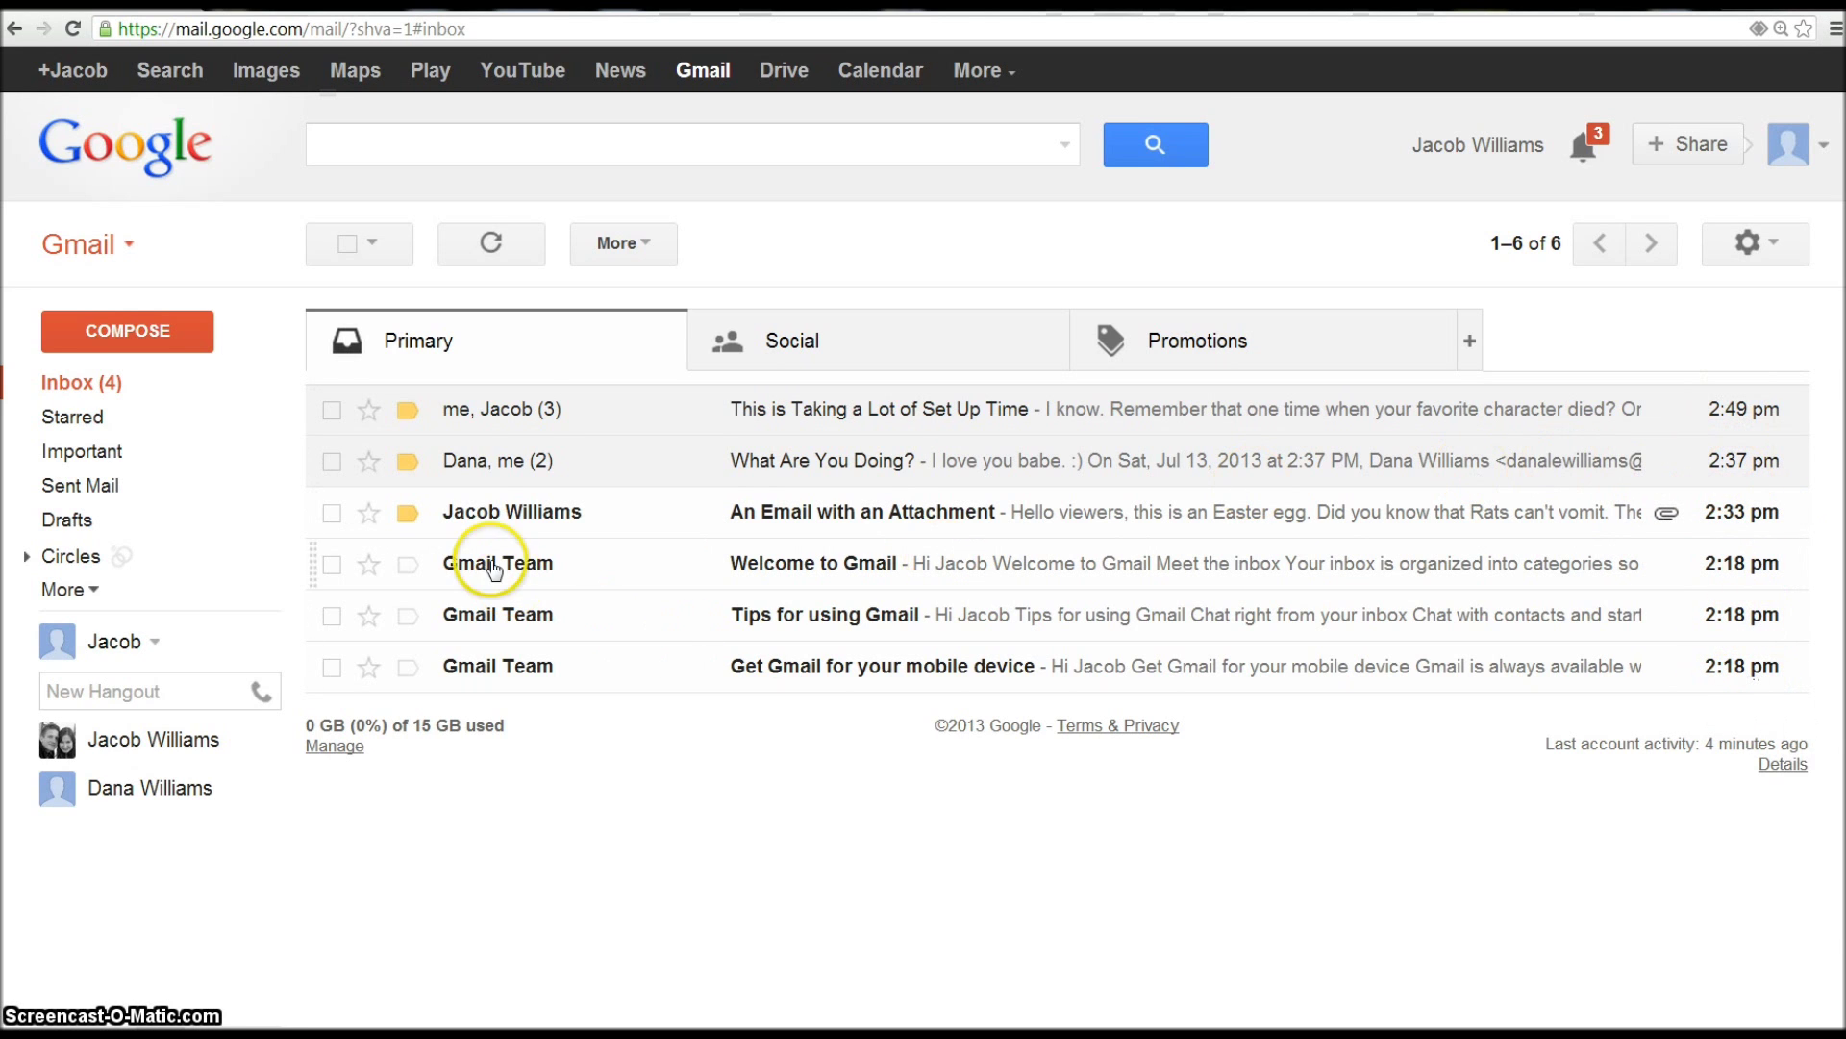
{"action": "left_click", "coordinate": [534, 420]}
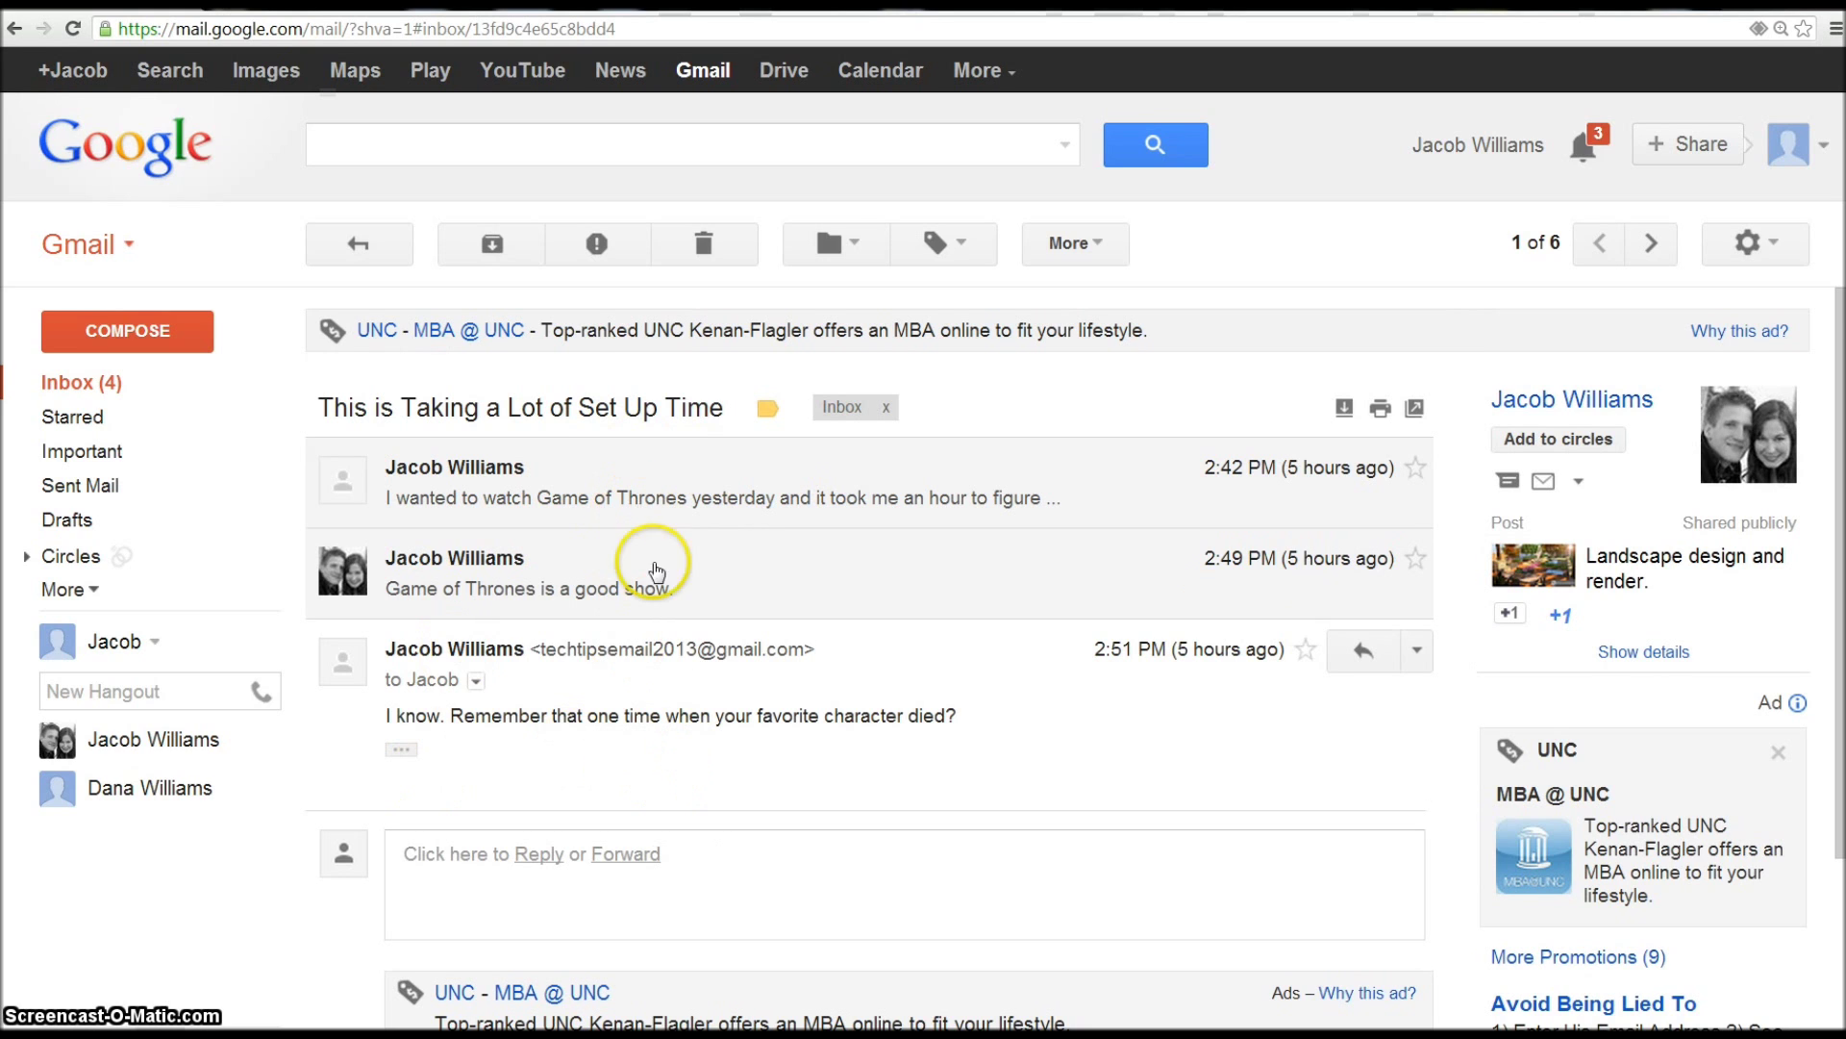
{"action": "left_click", "coordinate": [373, 255]}
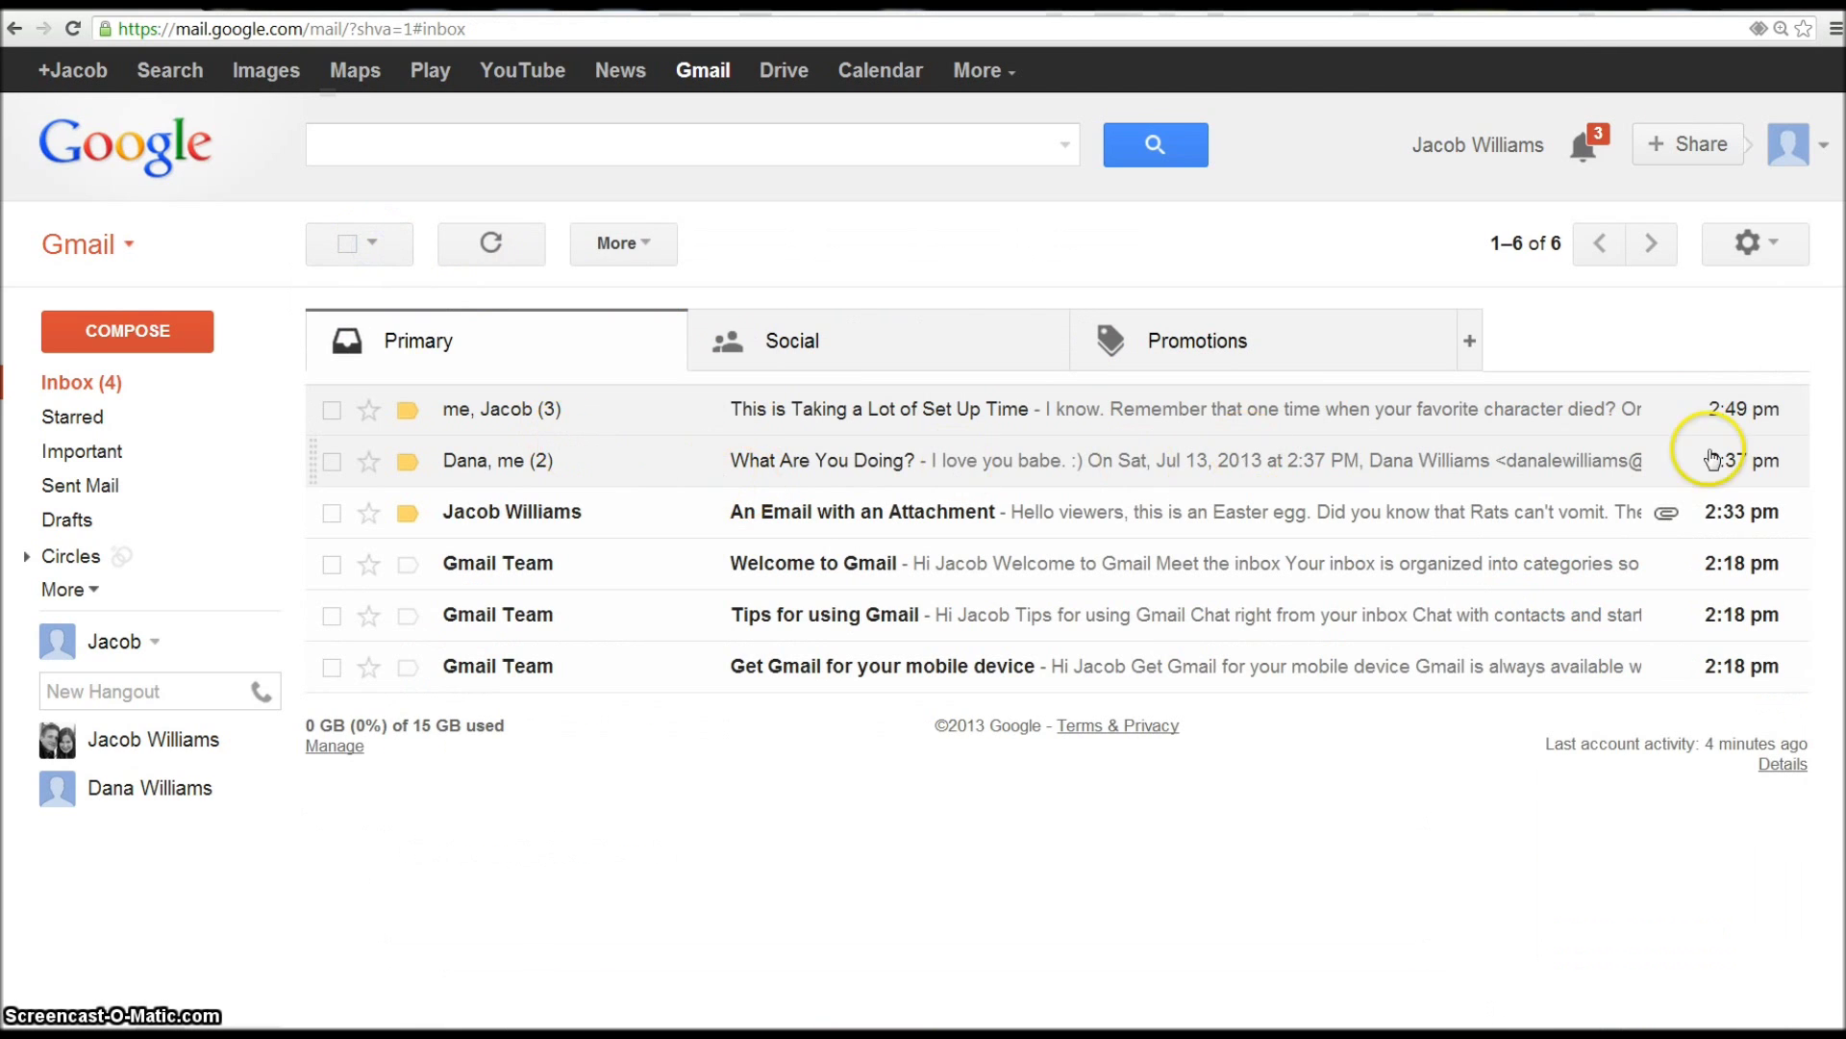
- In Forwarding and POP/IMAP settings, select 'Enable POP for all mail' and save the change
{"action": "left_click", "coordinate": [1772, 247]}
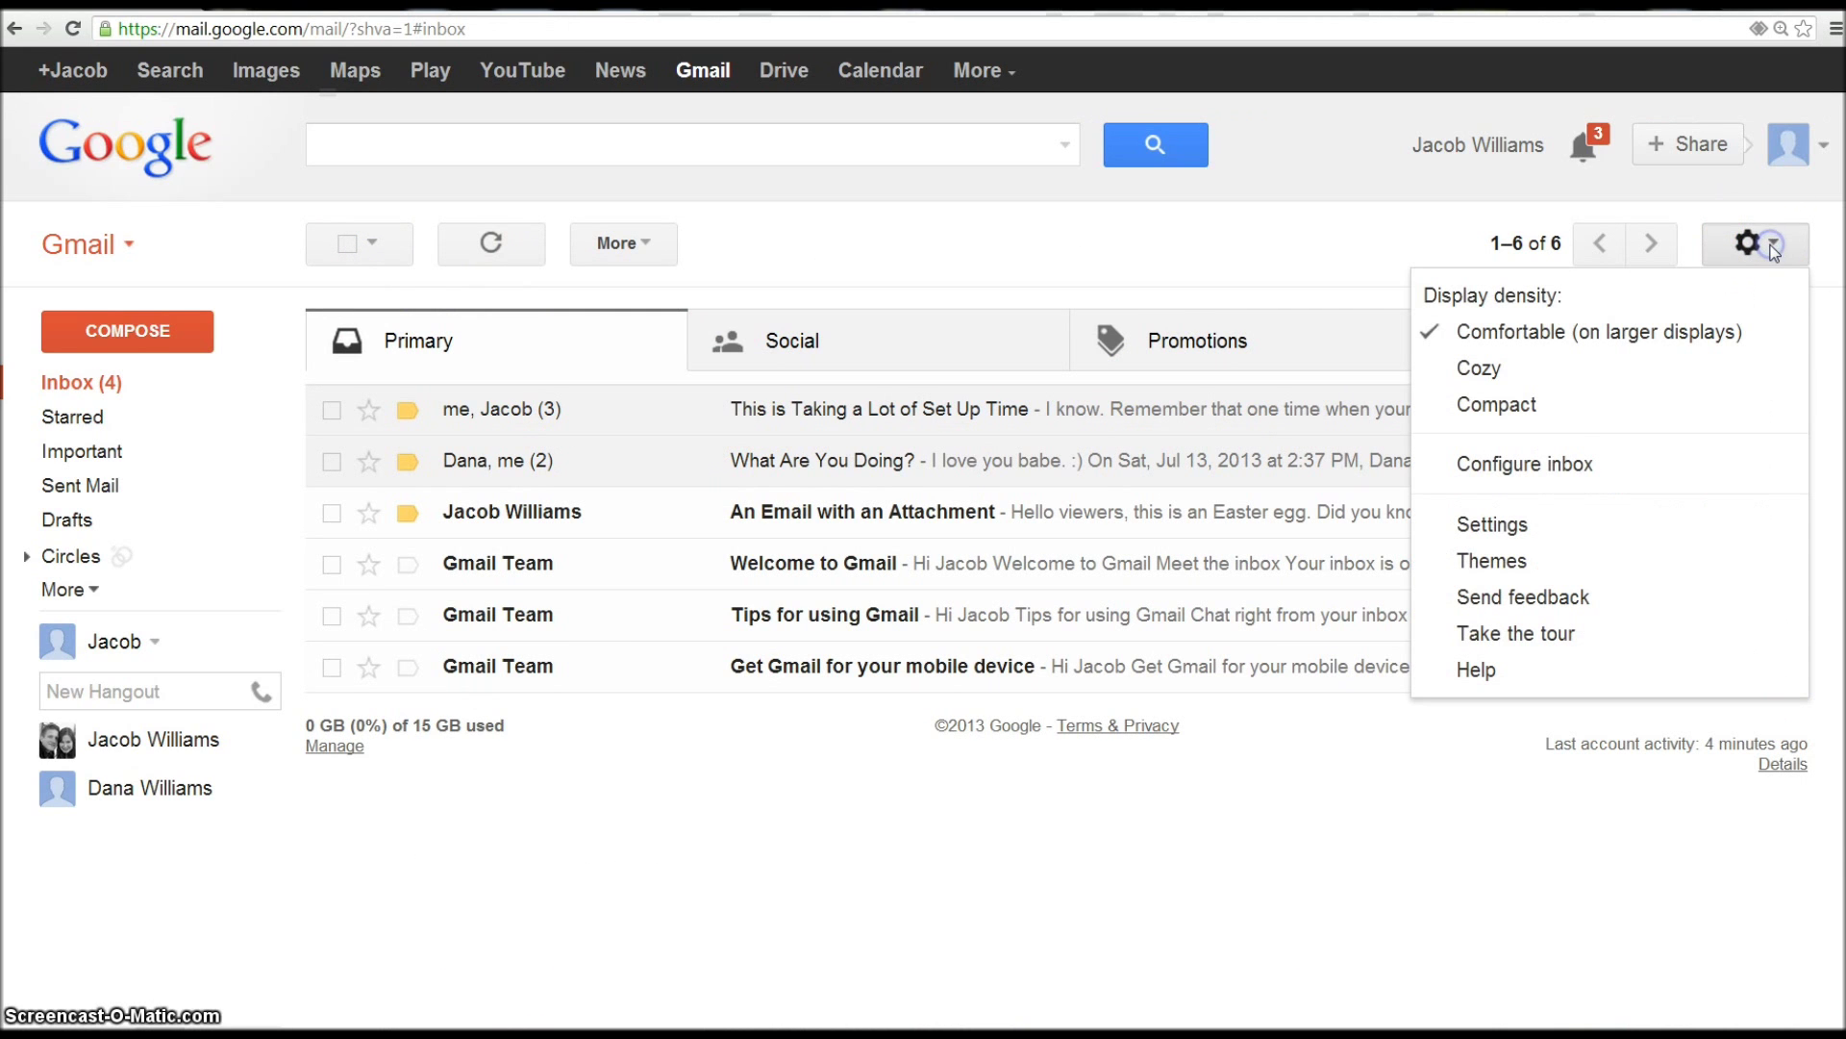
{"action": "left_click", "coordinate": [1592, 522]}
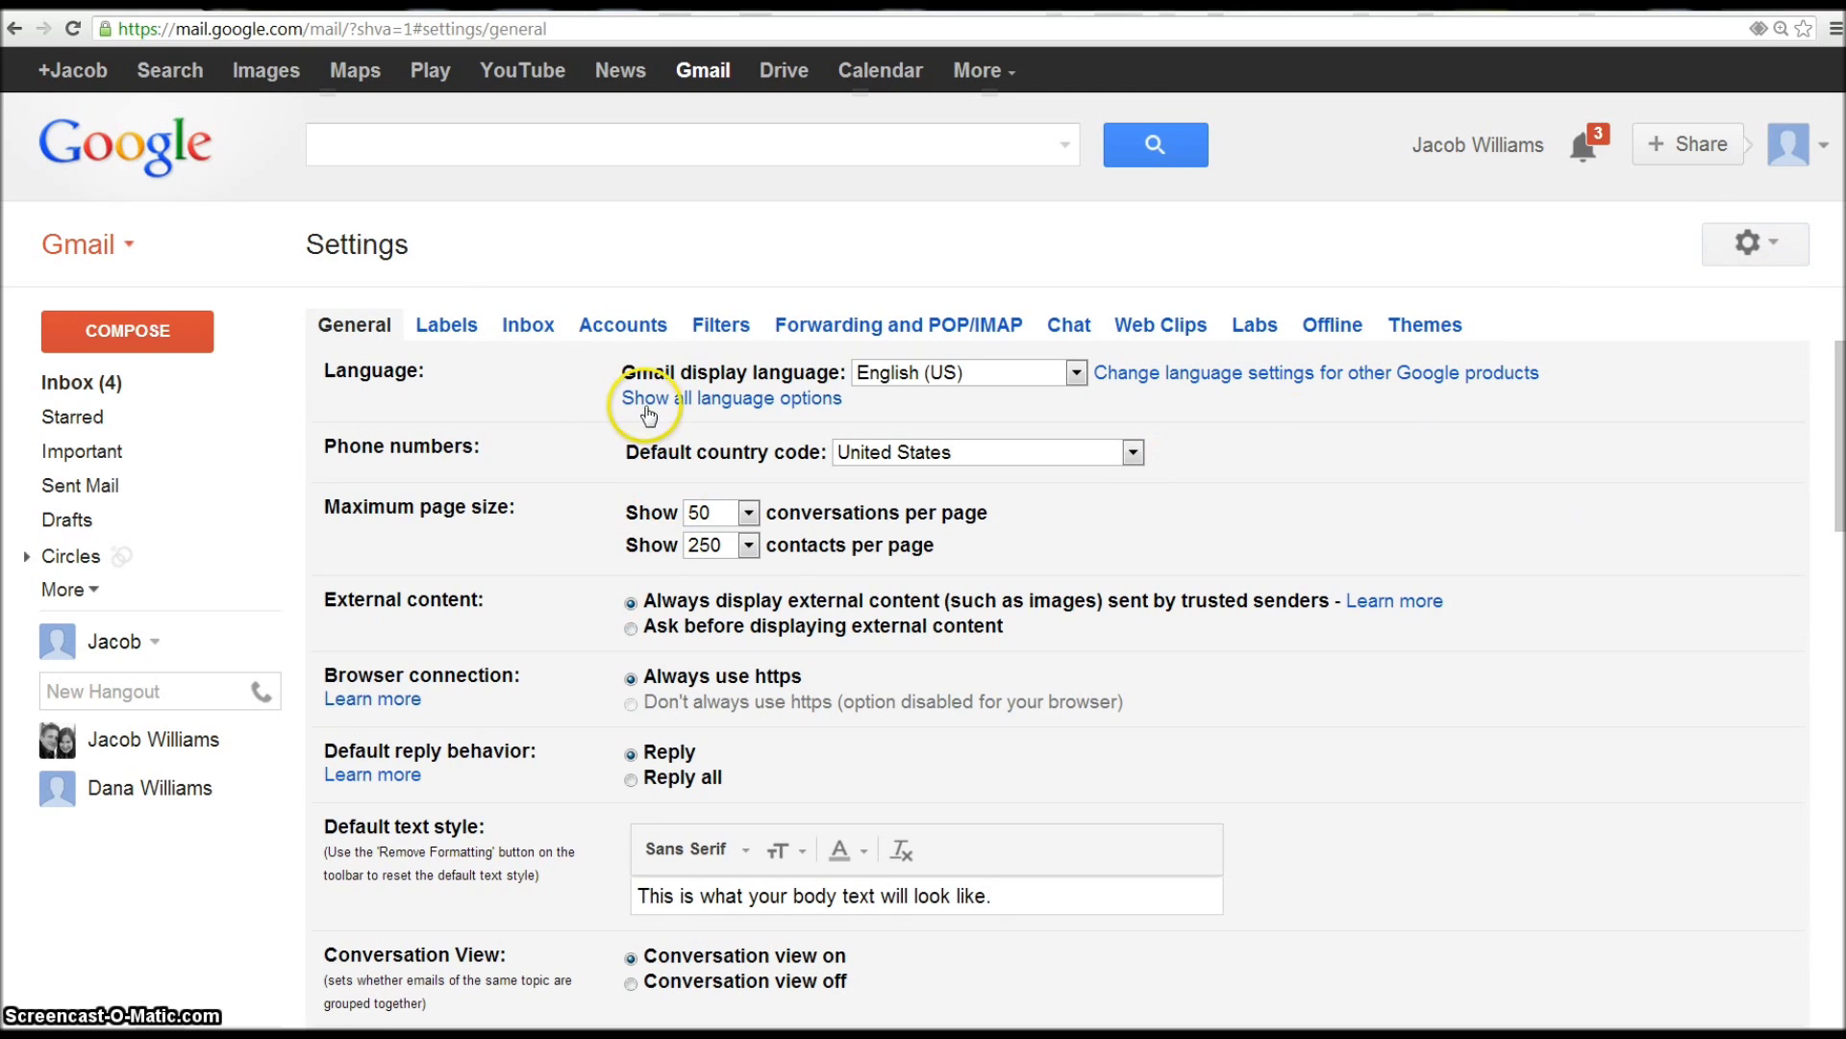
{"action": "left_click", "coordinate": [829, 325]}
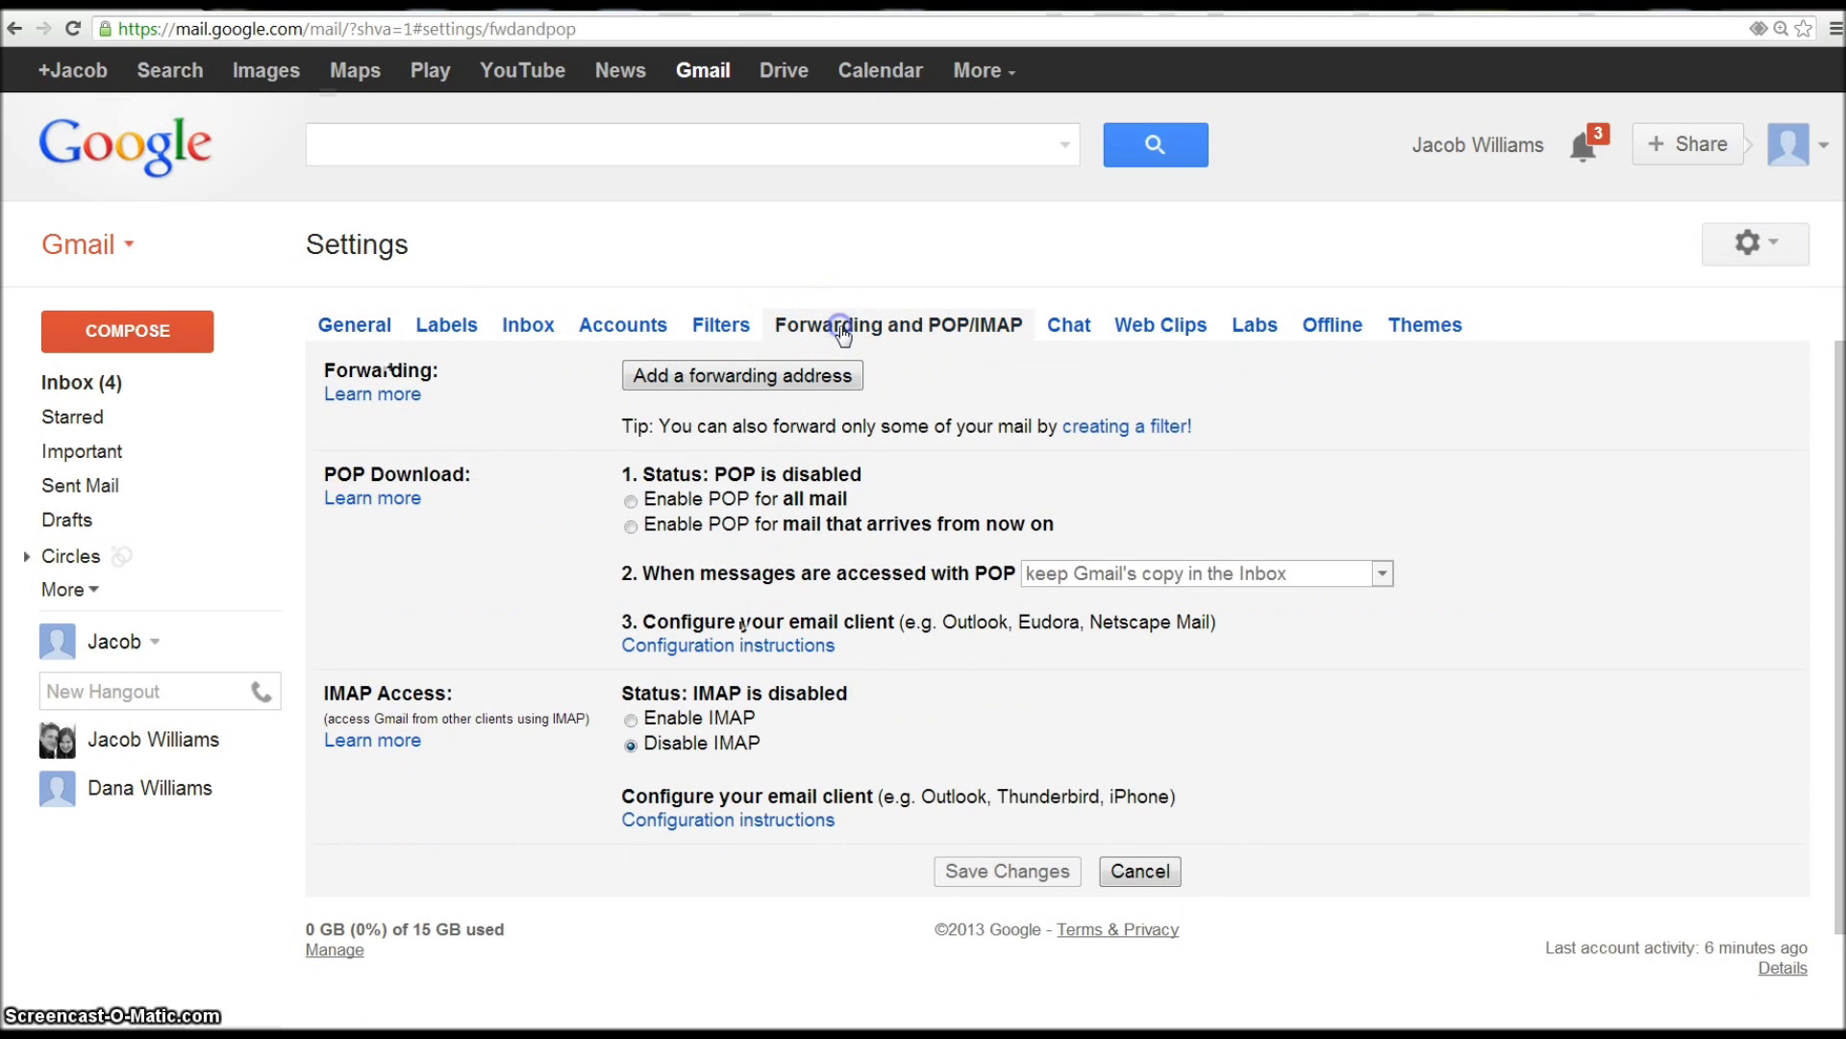
{"action": "left_click", "coordinate": [641, 503]}
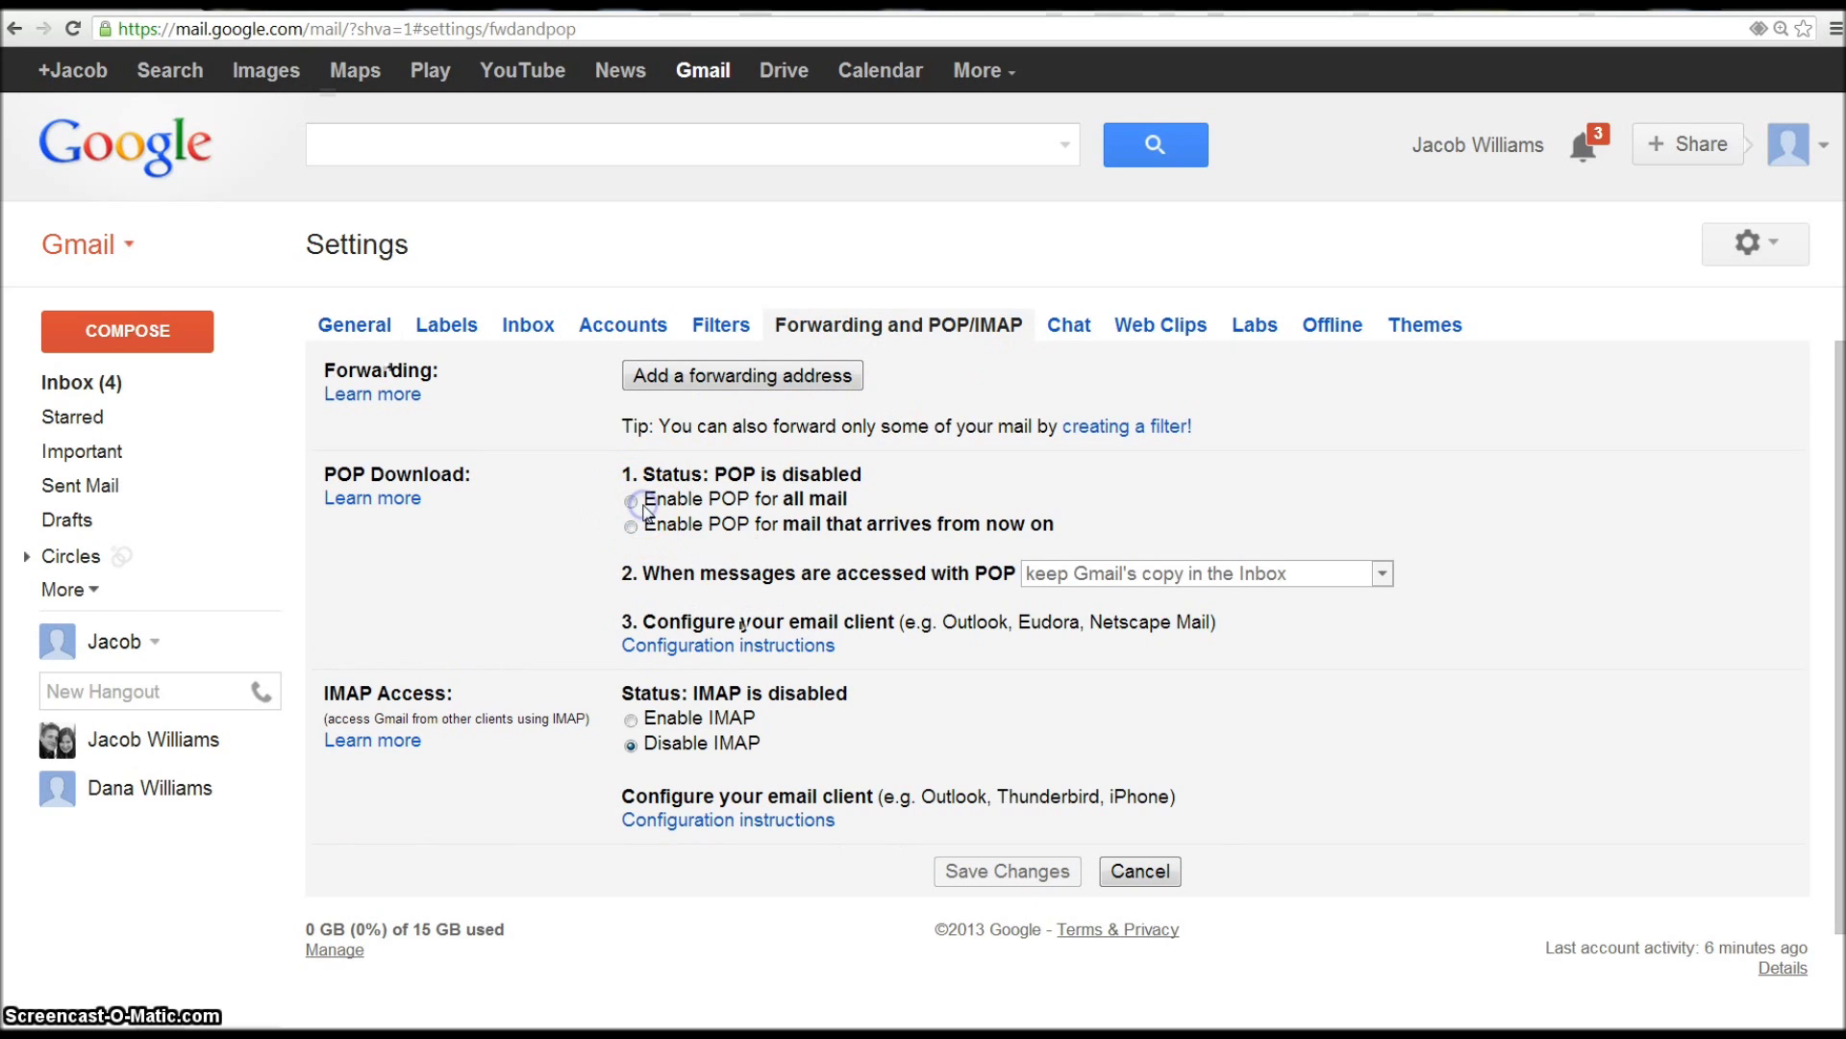
{"action": "left_click", "coordinate": [631, 502]}
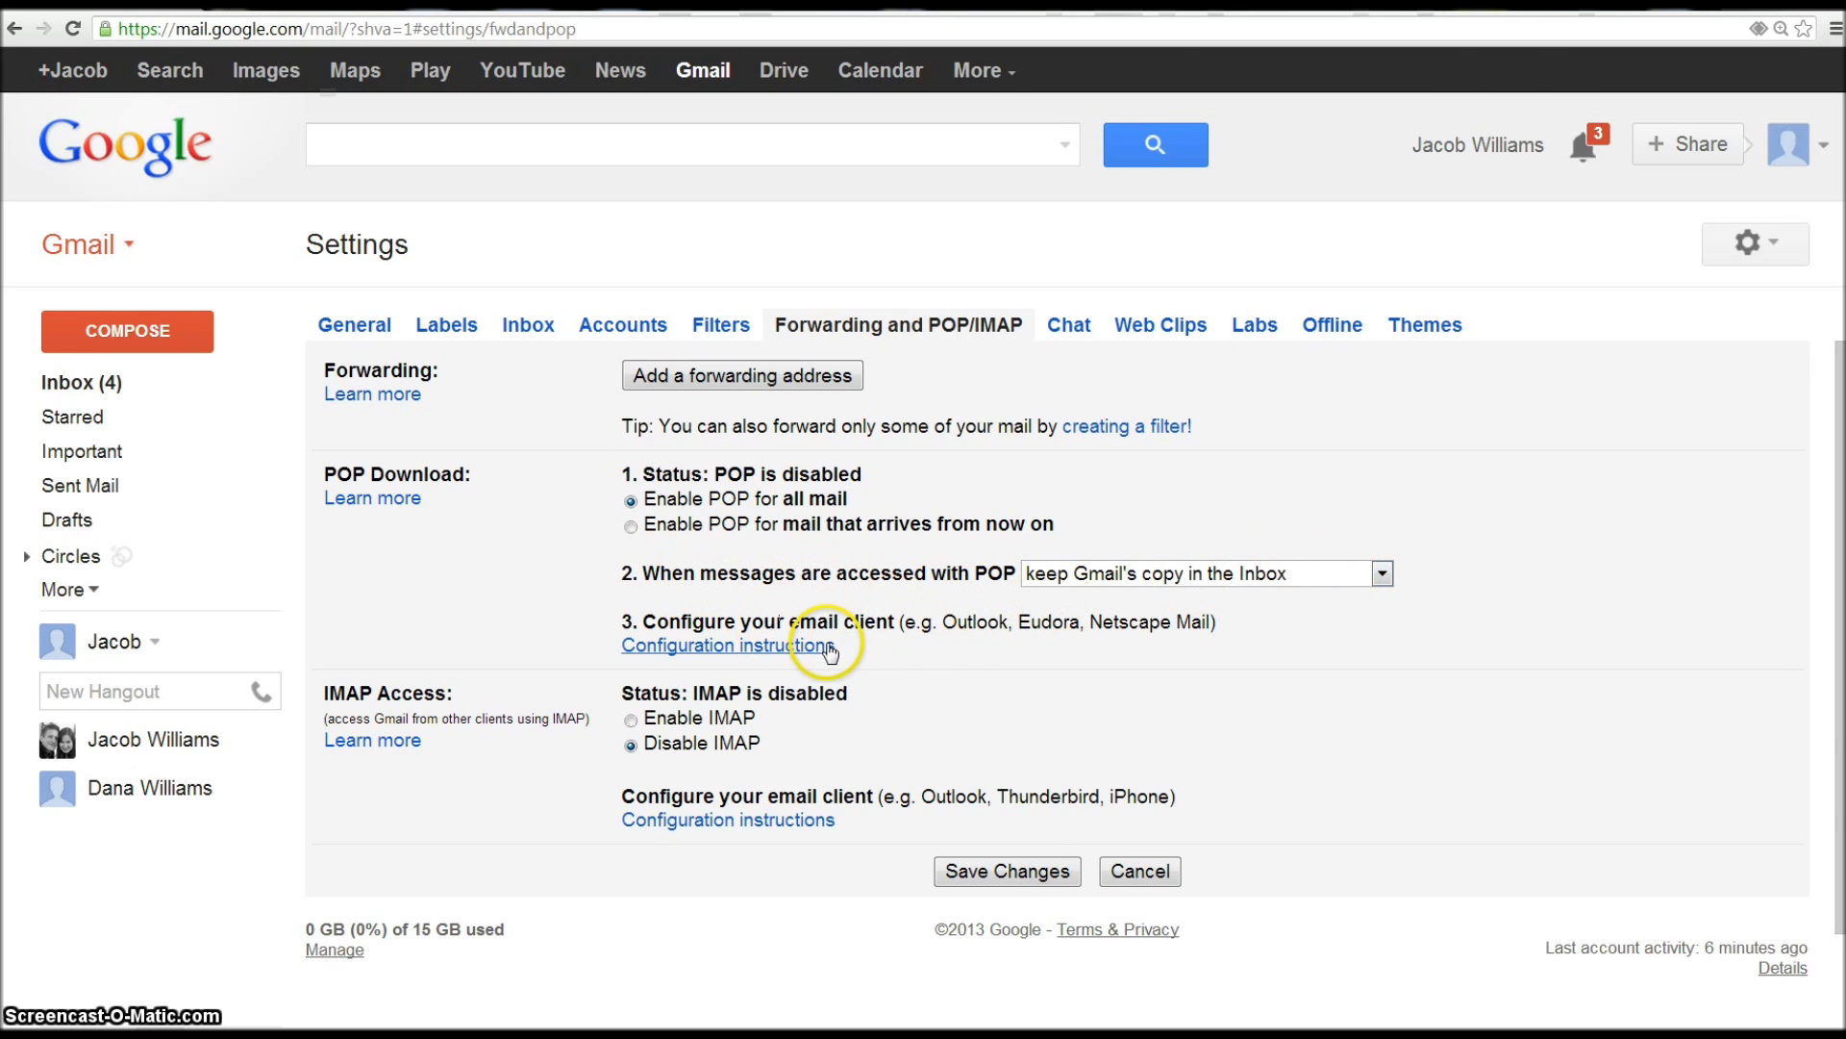
{"action": "left_click", "coordinate": [1027, 875]}
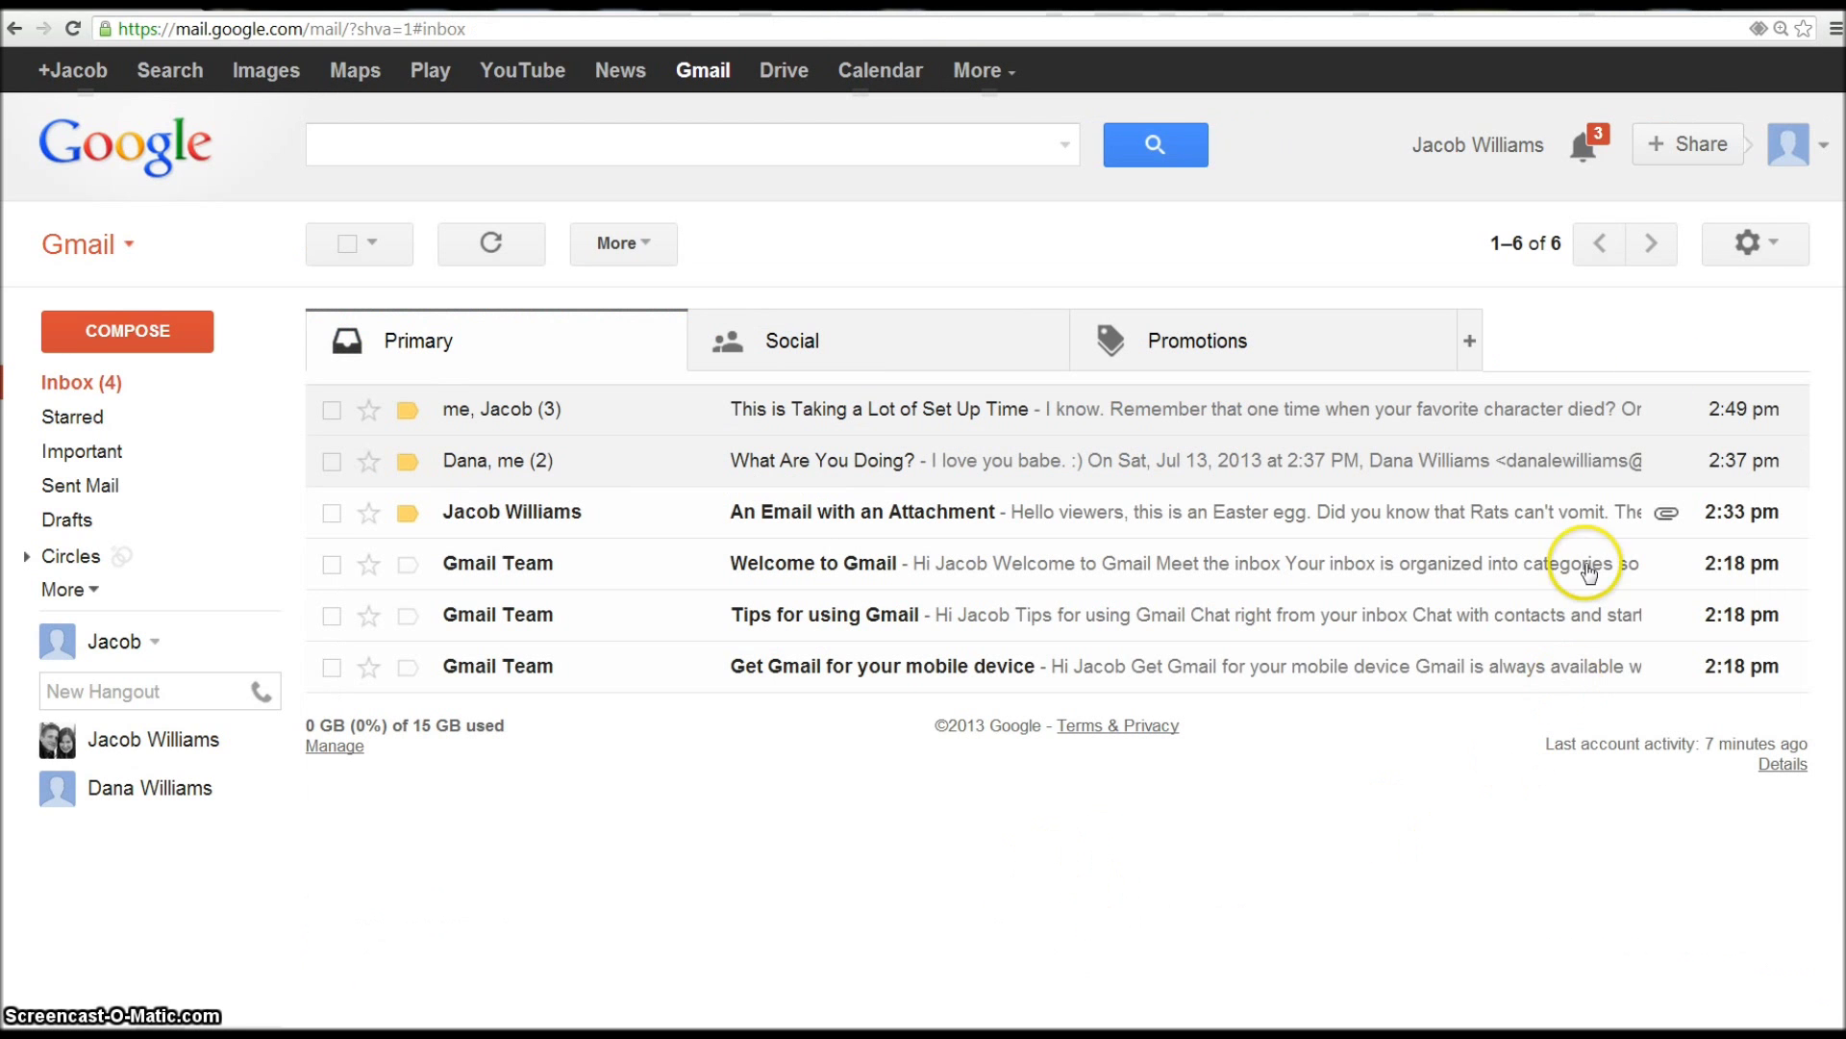
- Reopen Forwarding and POP/IMAP settings to confirm POP is enabled for all mail since 2:18 pm
{"action": "left_click", "coordinate": [1772, 243]}
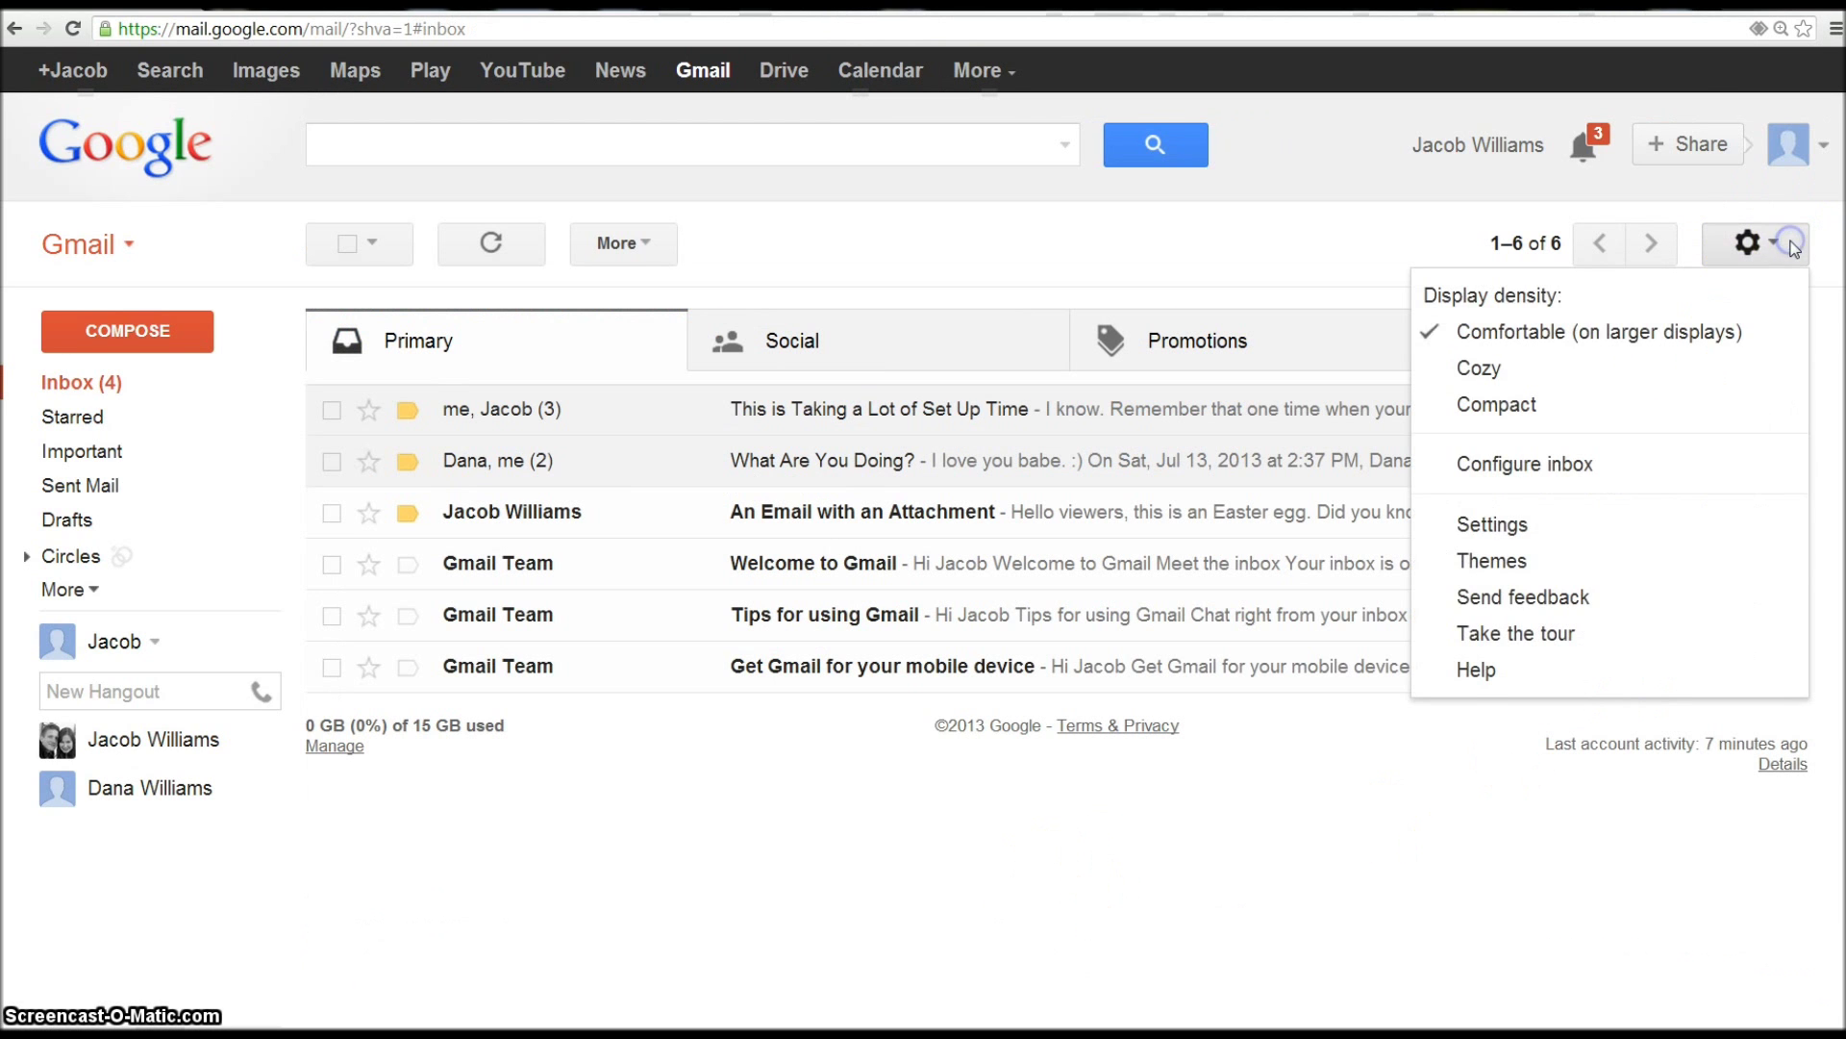
{"action": "left_click", "coordinate": [1543, 515]}
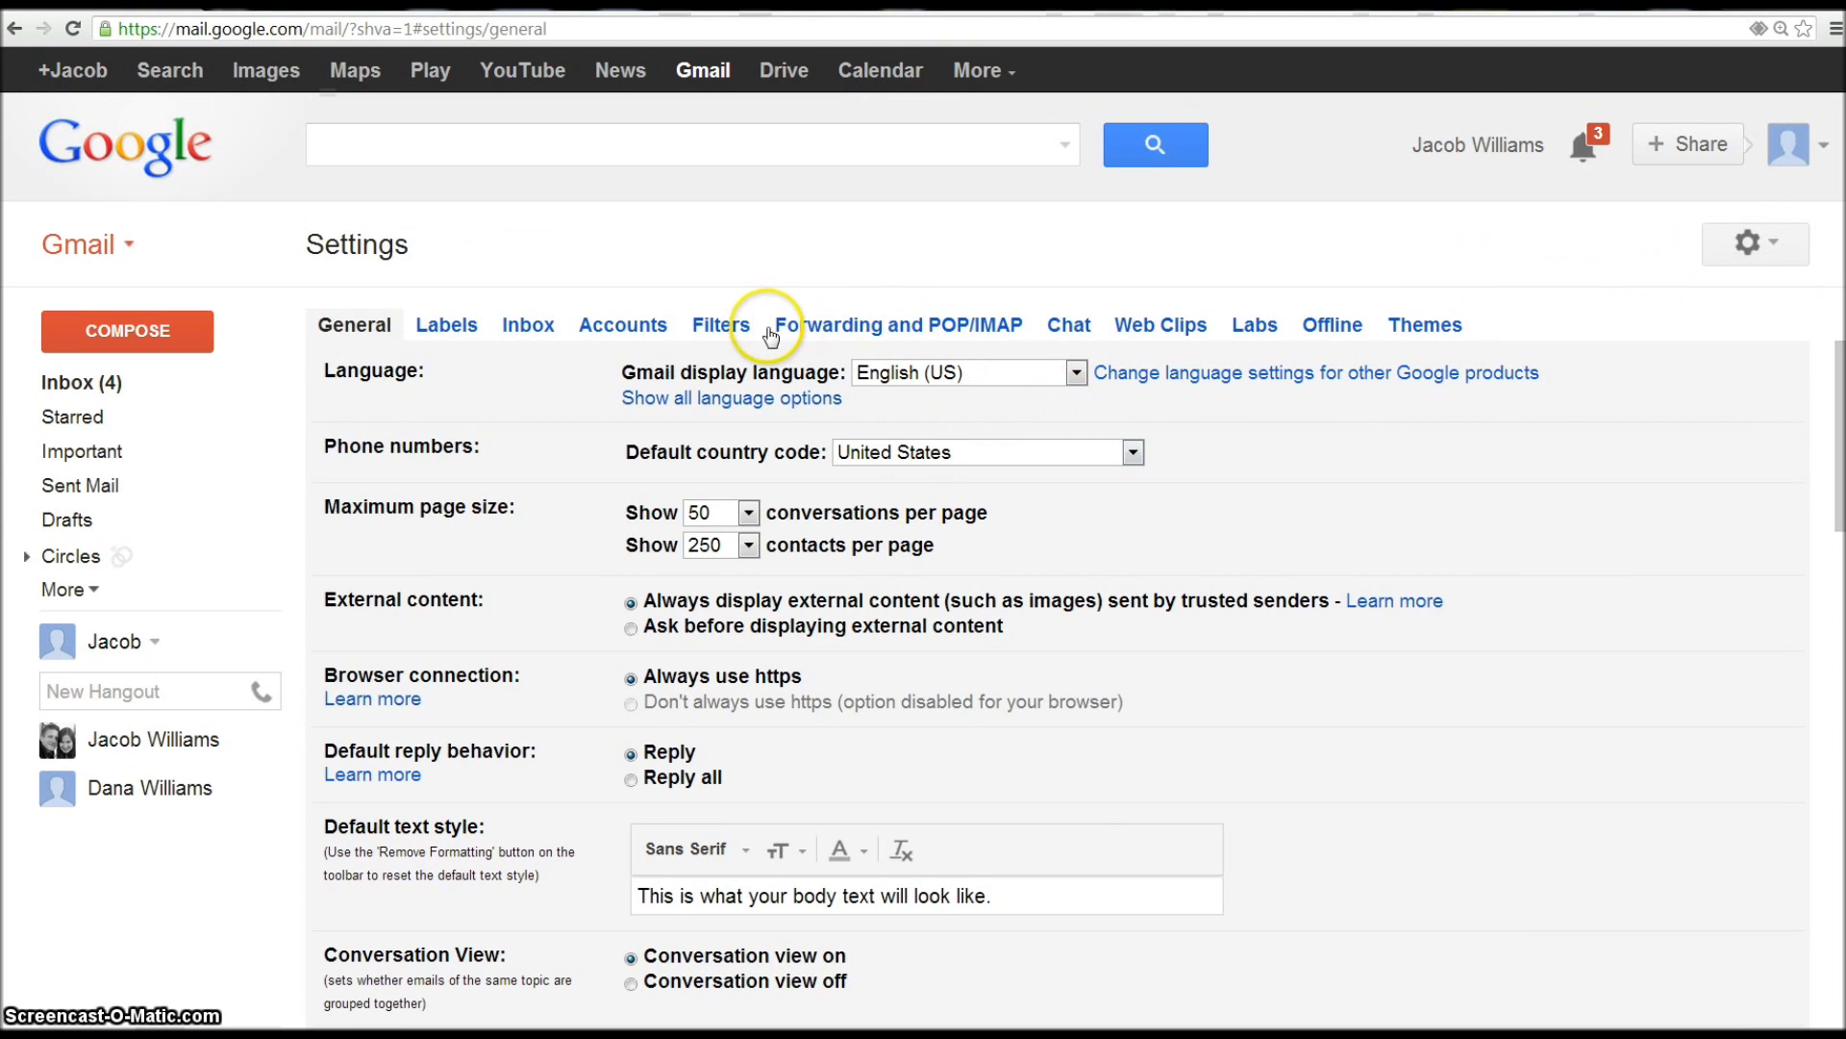
{"action": "left_click", "coordinate": [840, 325]}
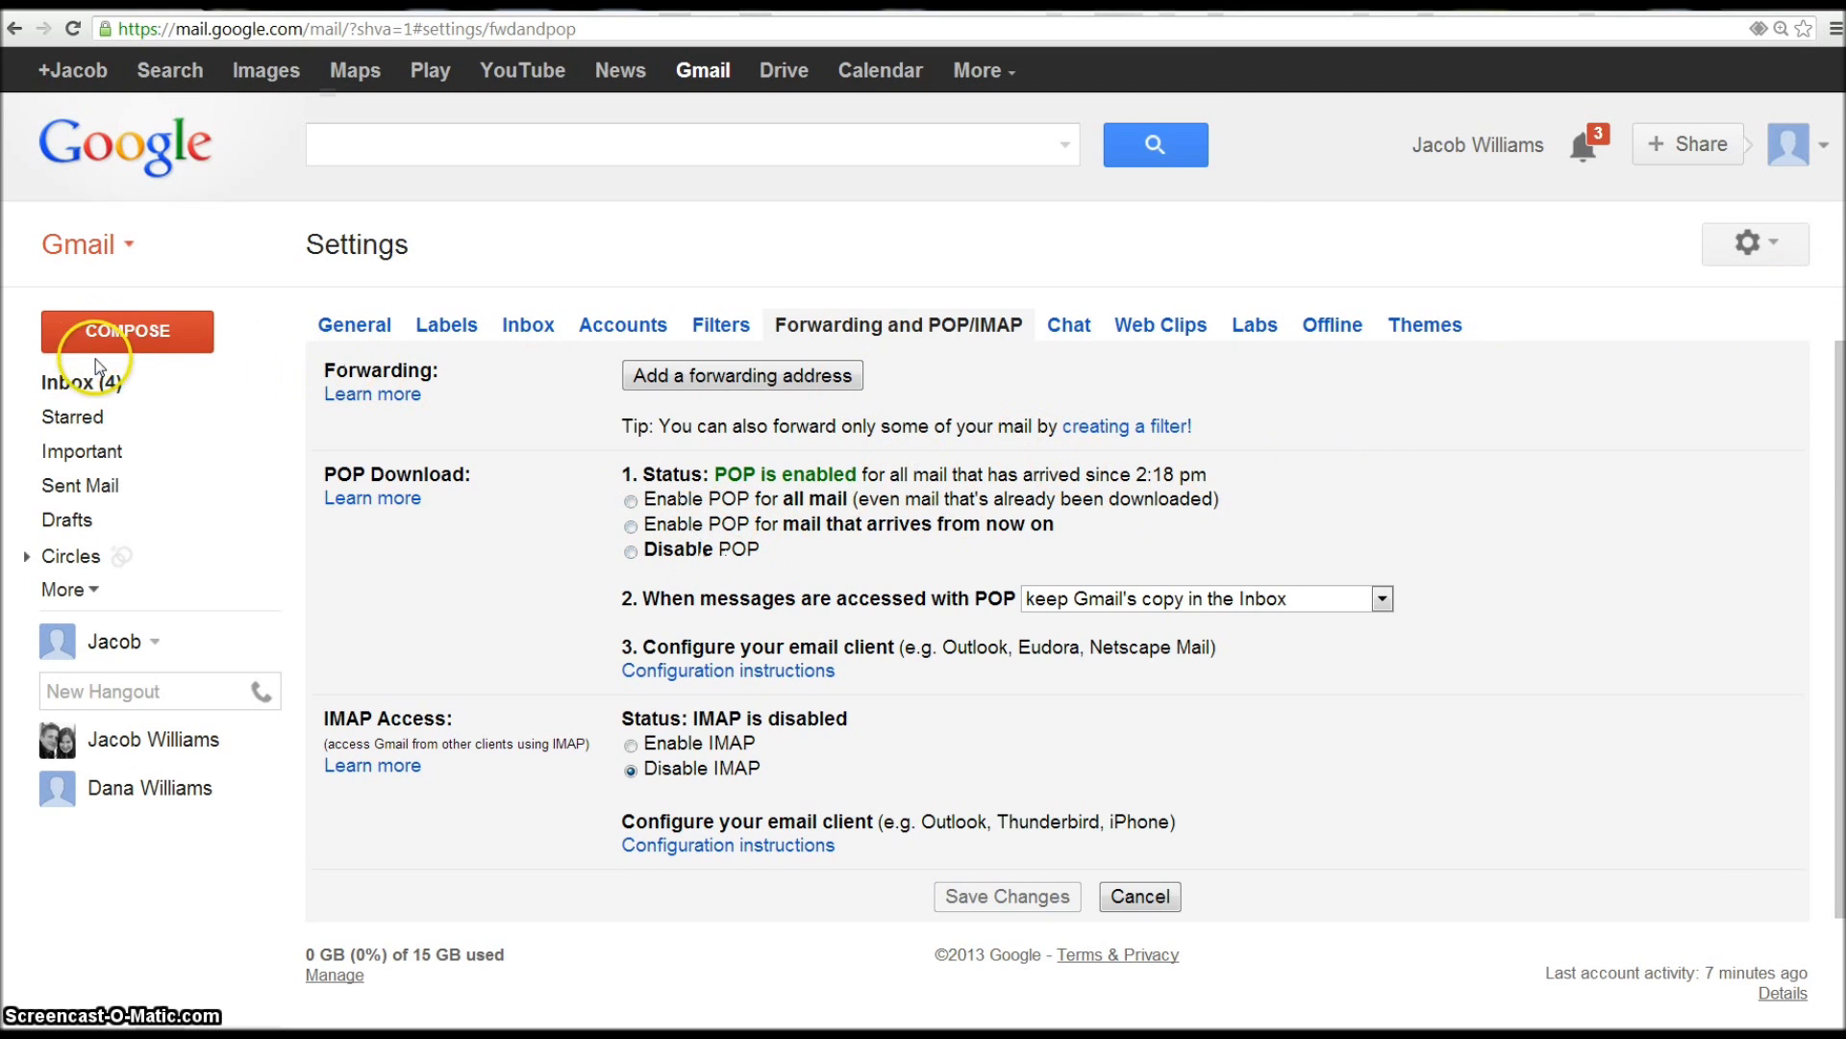
{"action": "left_click", "coordinate": [1824, 148]}
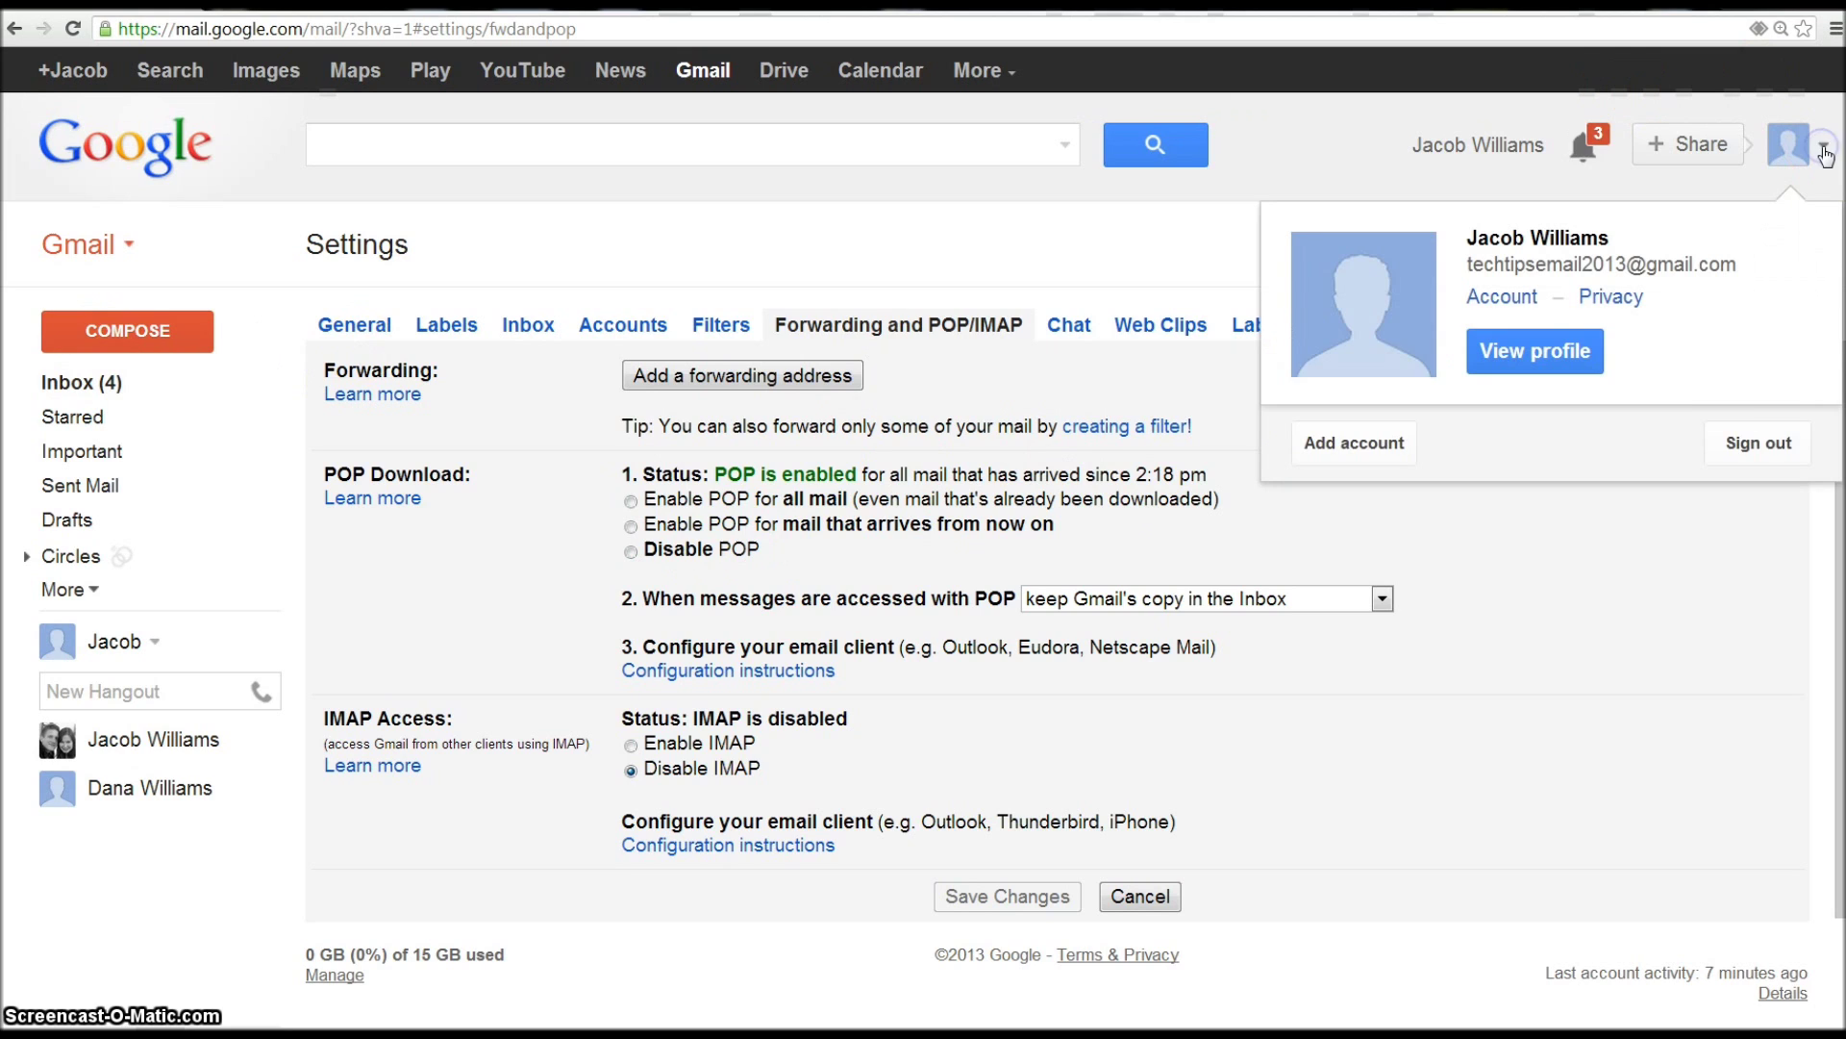
- Sign out, start creating a new Google account, and enter the first name, last name and desired username
{"action": "left_click", "coordinate": [1774, 443]}
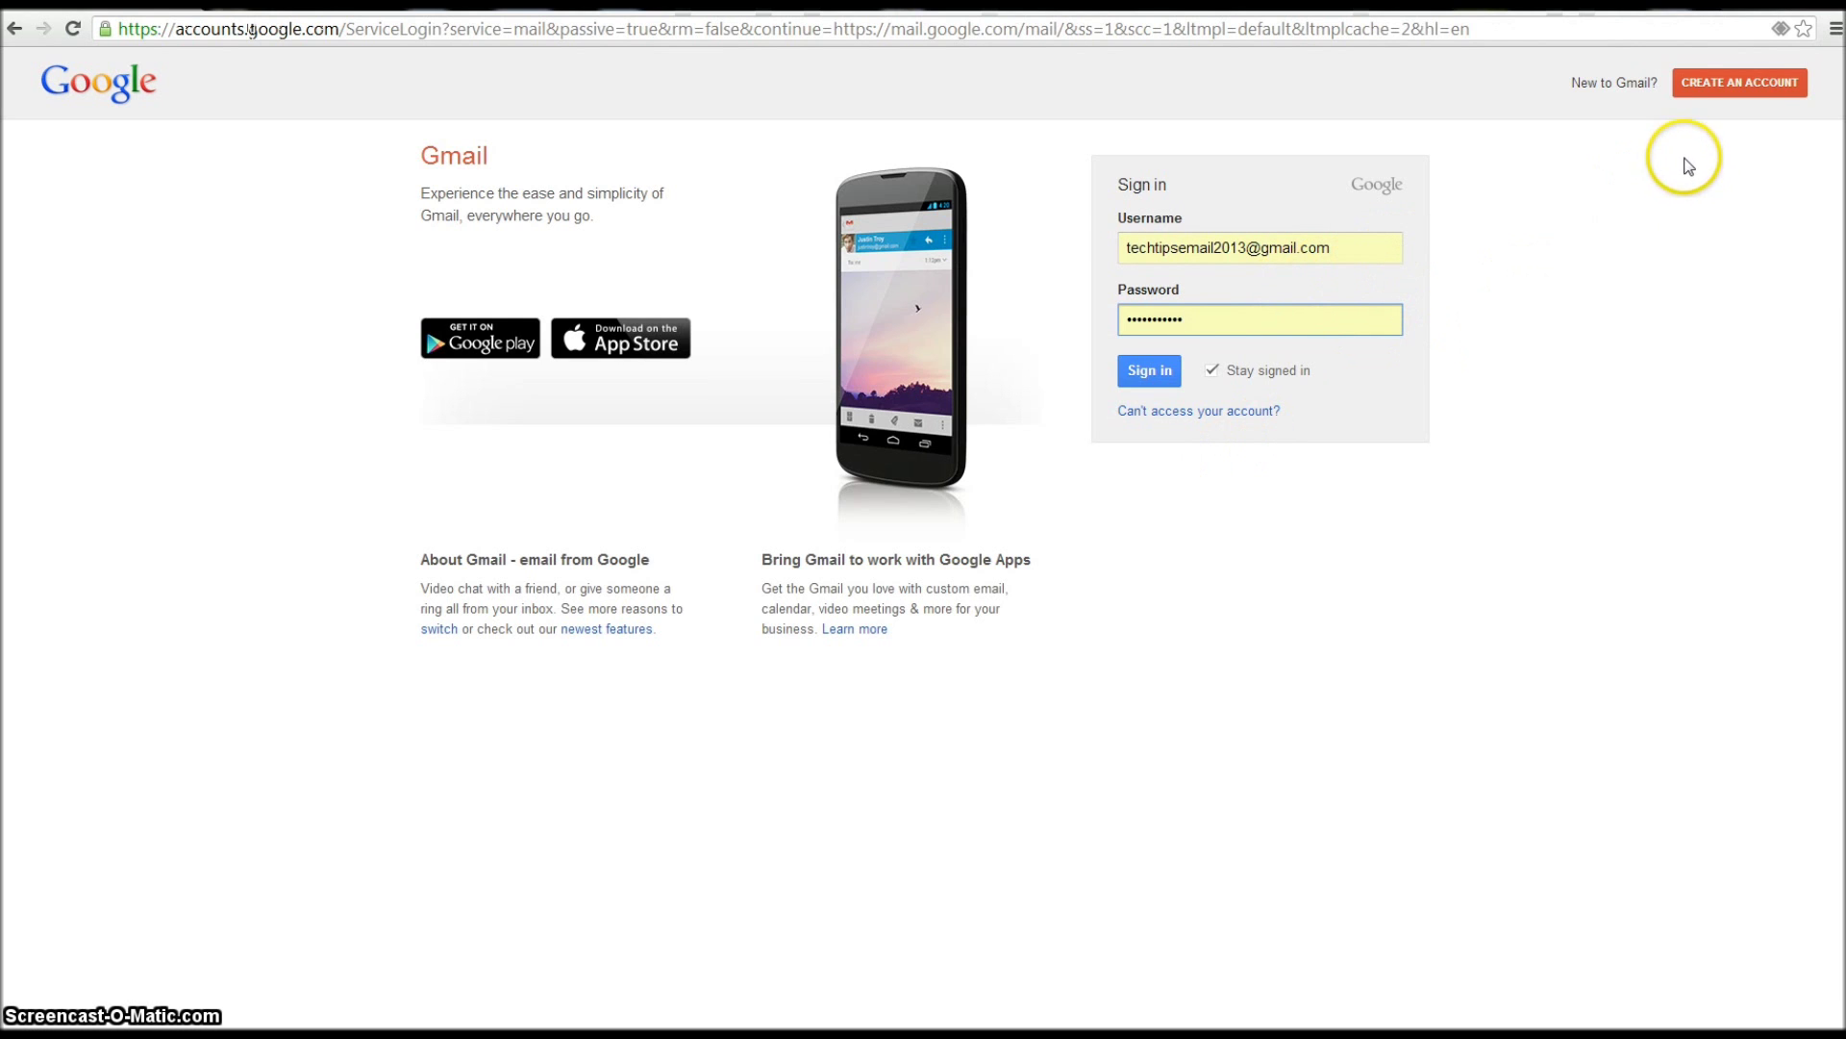
{"action": "left_click", "coordinate": [1728, 85]}
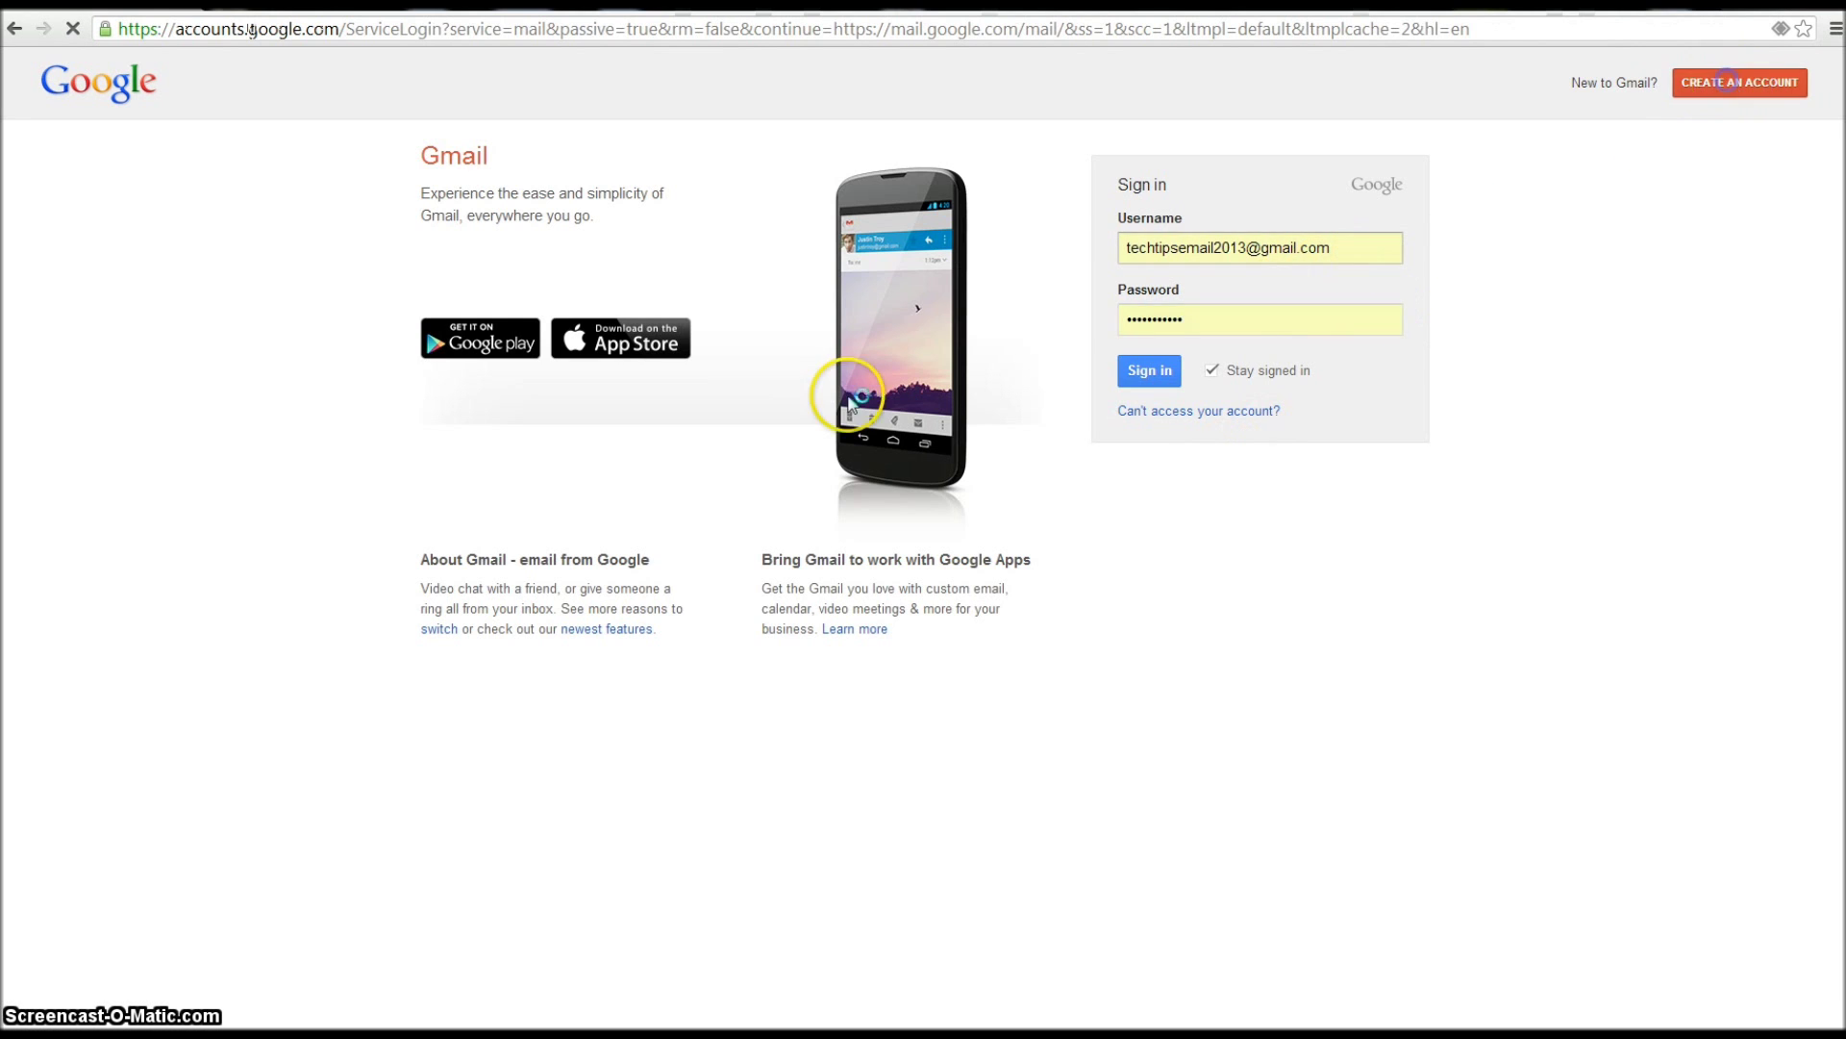
{"action": "left_click", "coordinate": [1146, 245]}
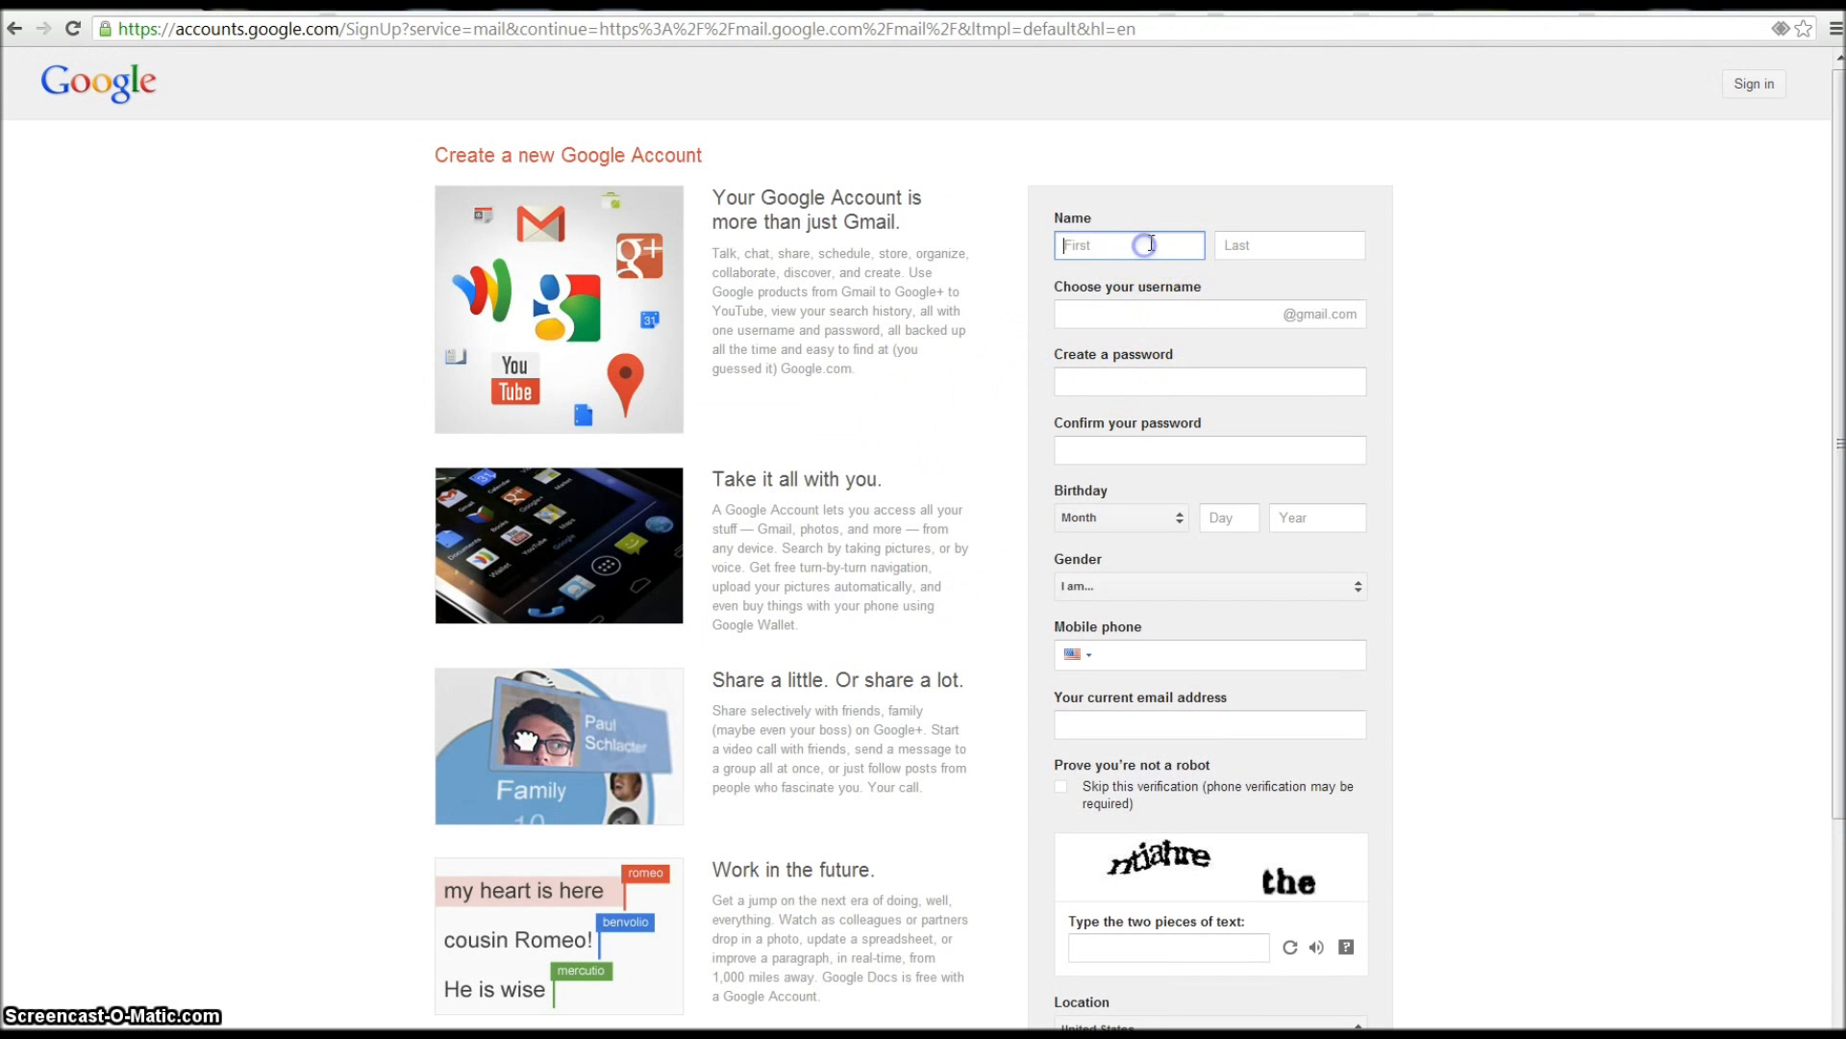
{"action": "type", "text": "John"}
{"action": "key", "text": "Tab"}
{"action": "type", "text": "Doe"}
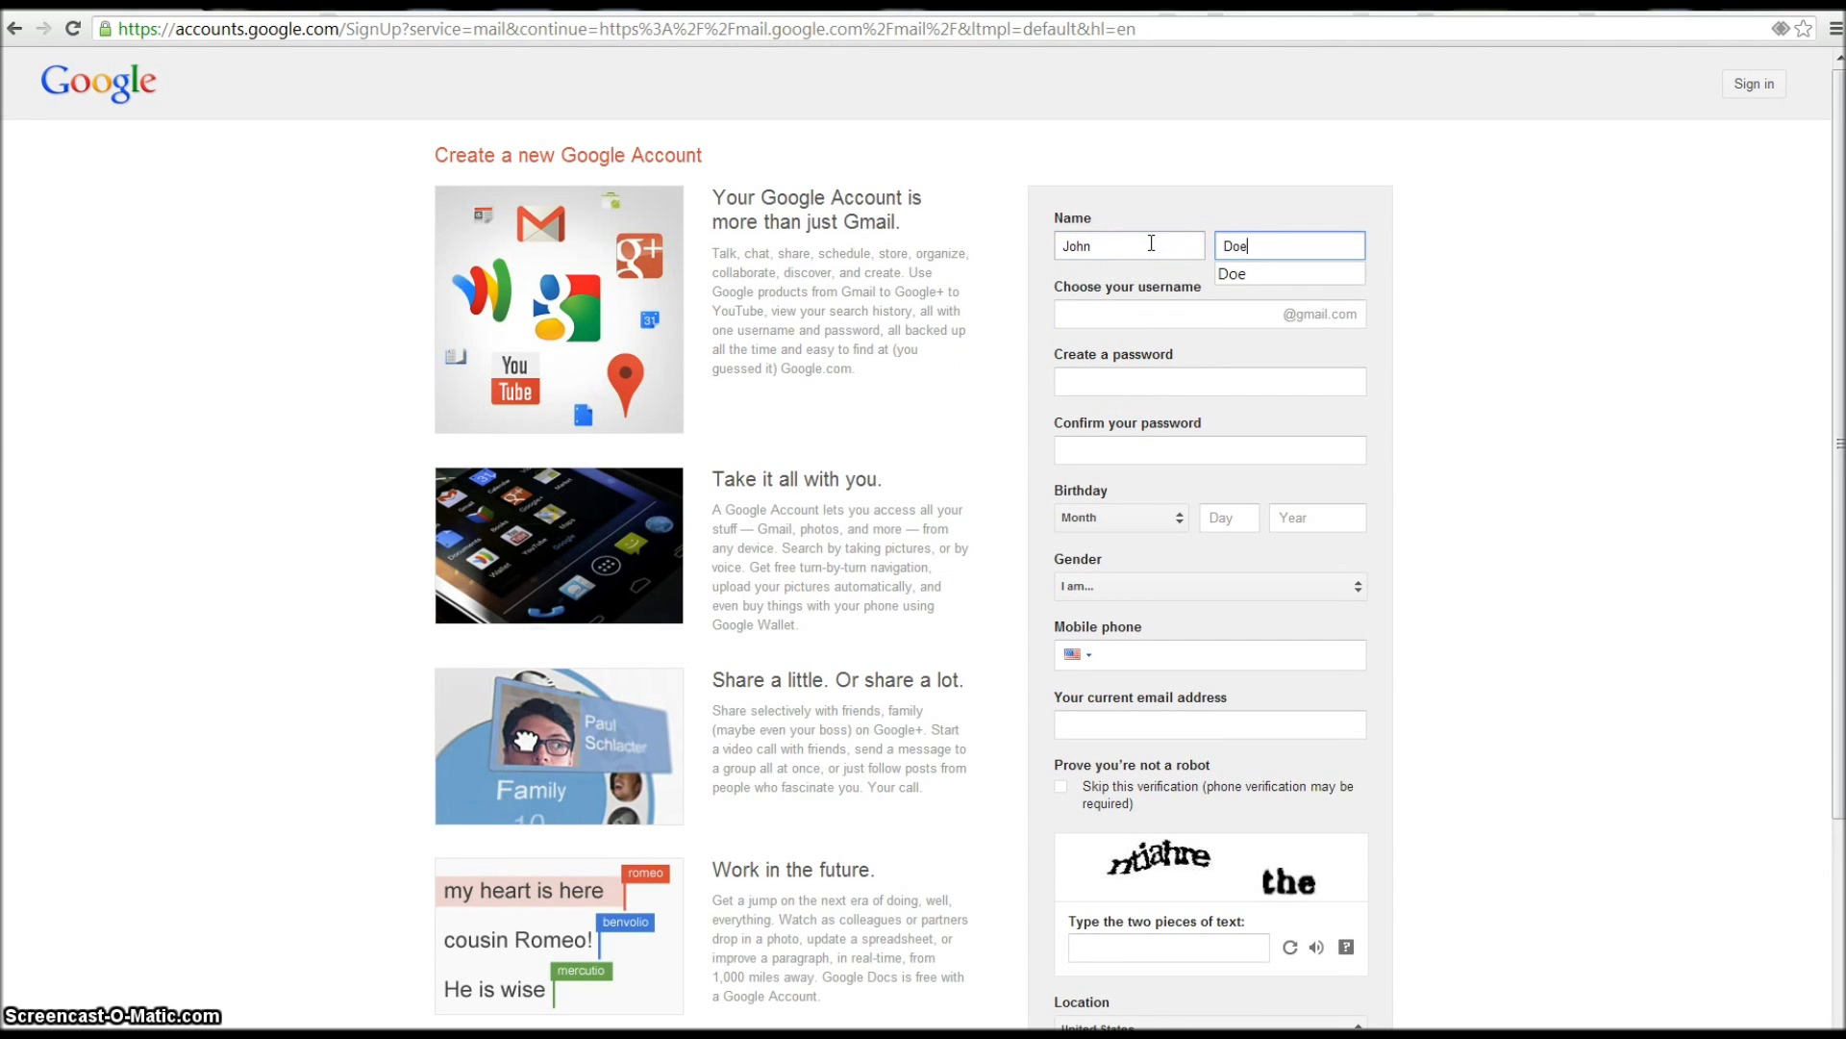
{"action": "key", "text": "Tab"}
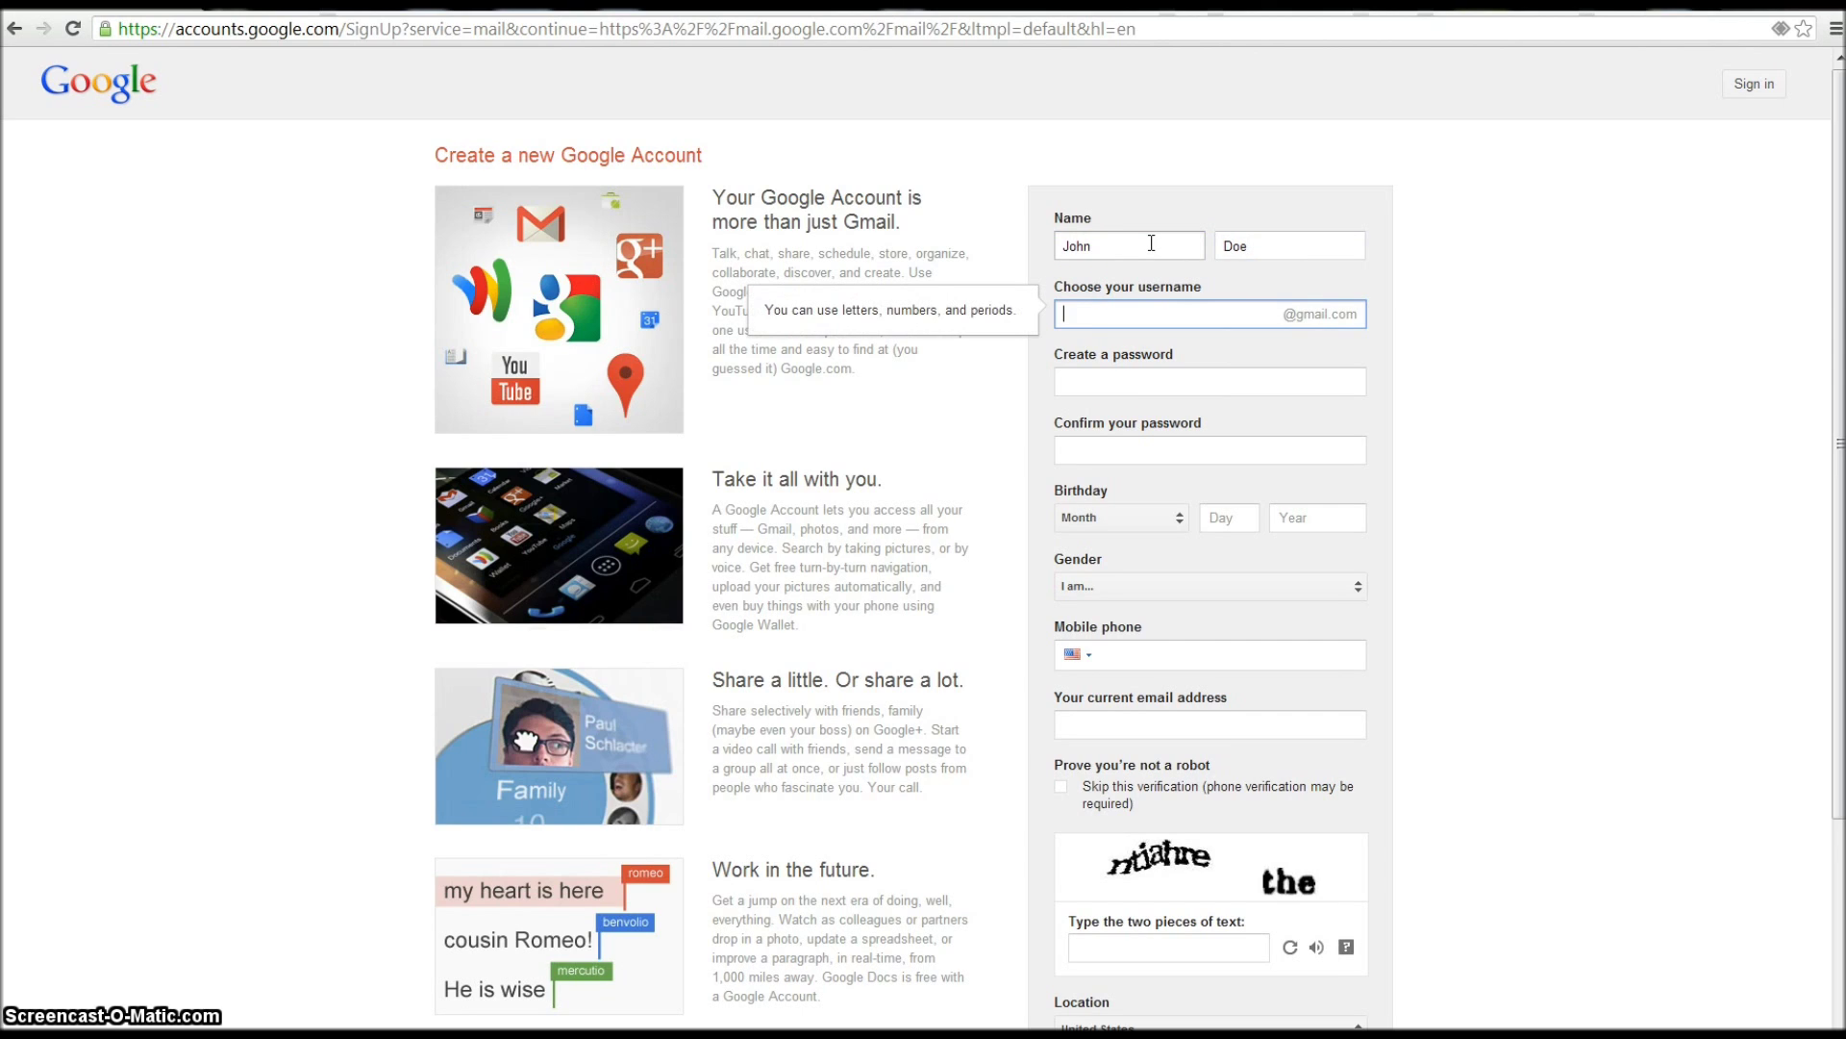
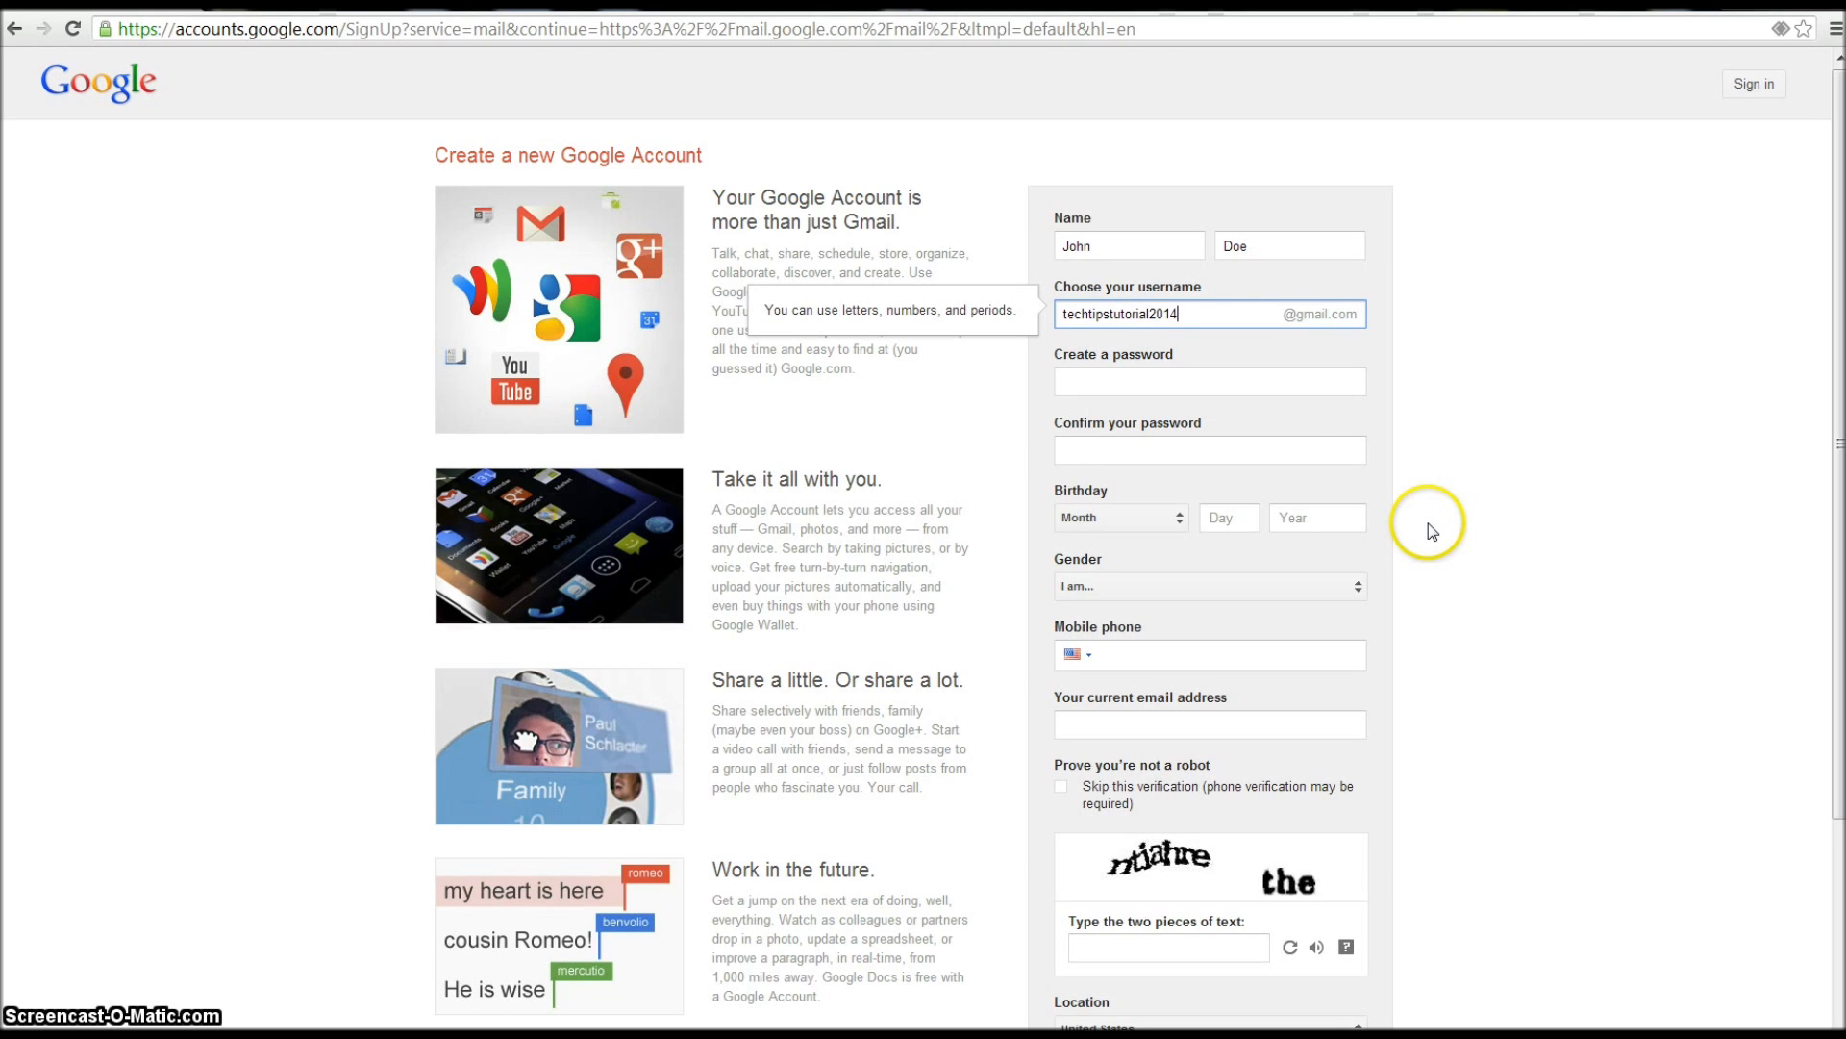
- Enter and confirm the new account password, and choose Male as the gender
{"action": "left_click", "coordinate": [1248, 384]}
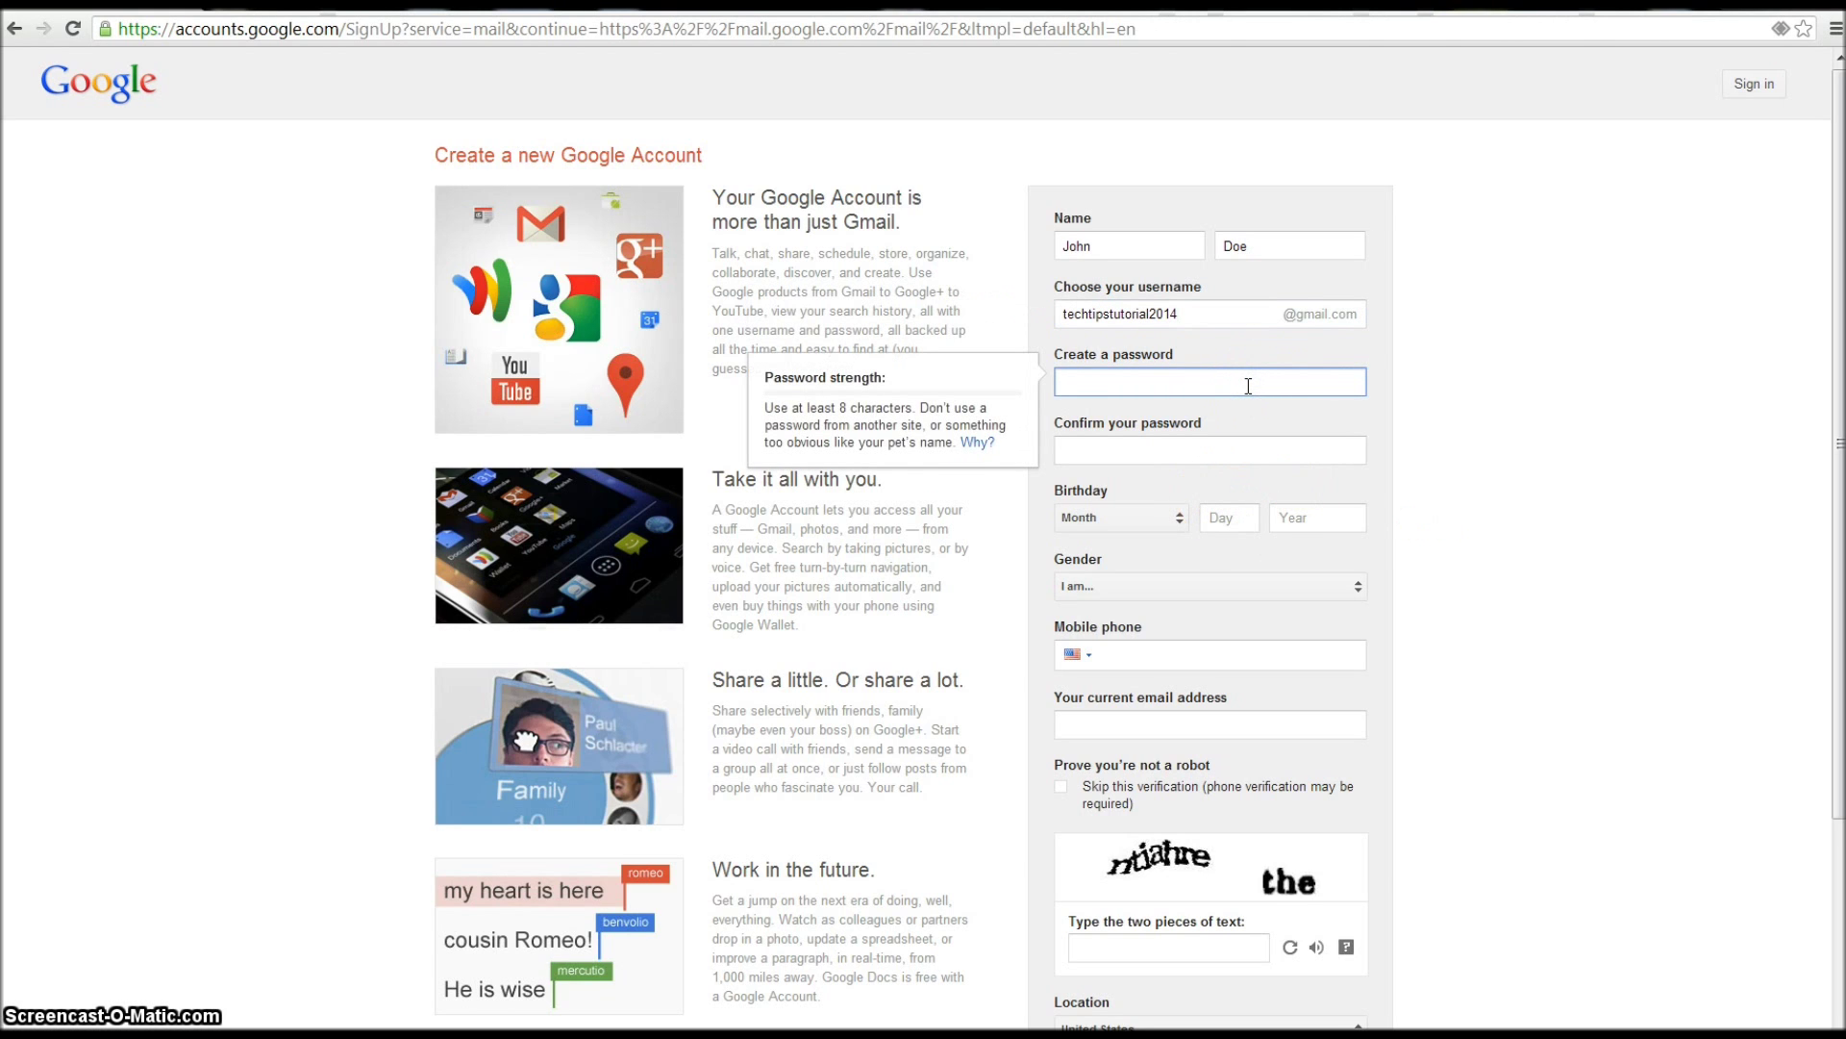
{"action": "type", "text": "•••••••••"}
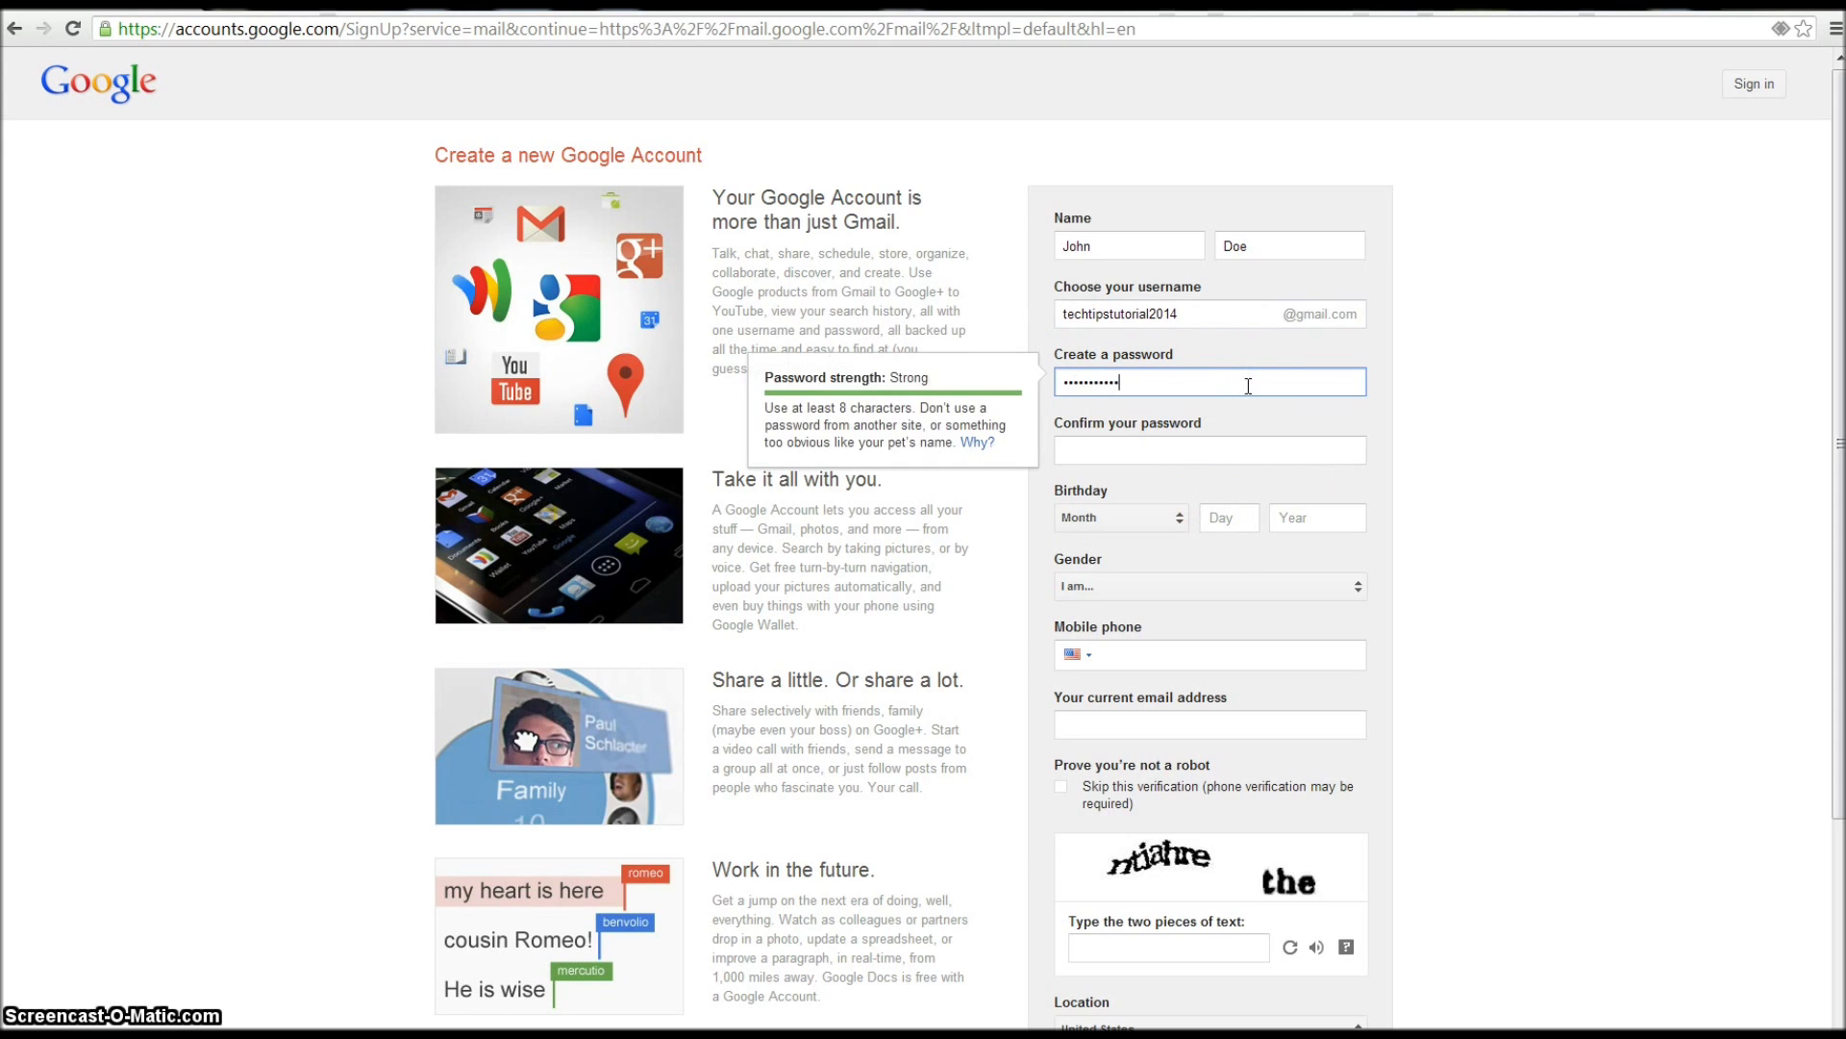
{"action": "key", "text": "Tab"}
{"action": "type", "text": "••••••••"}
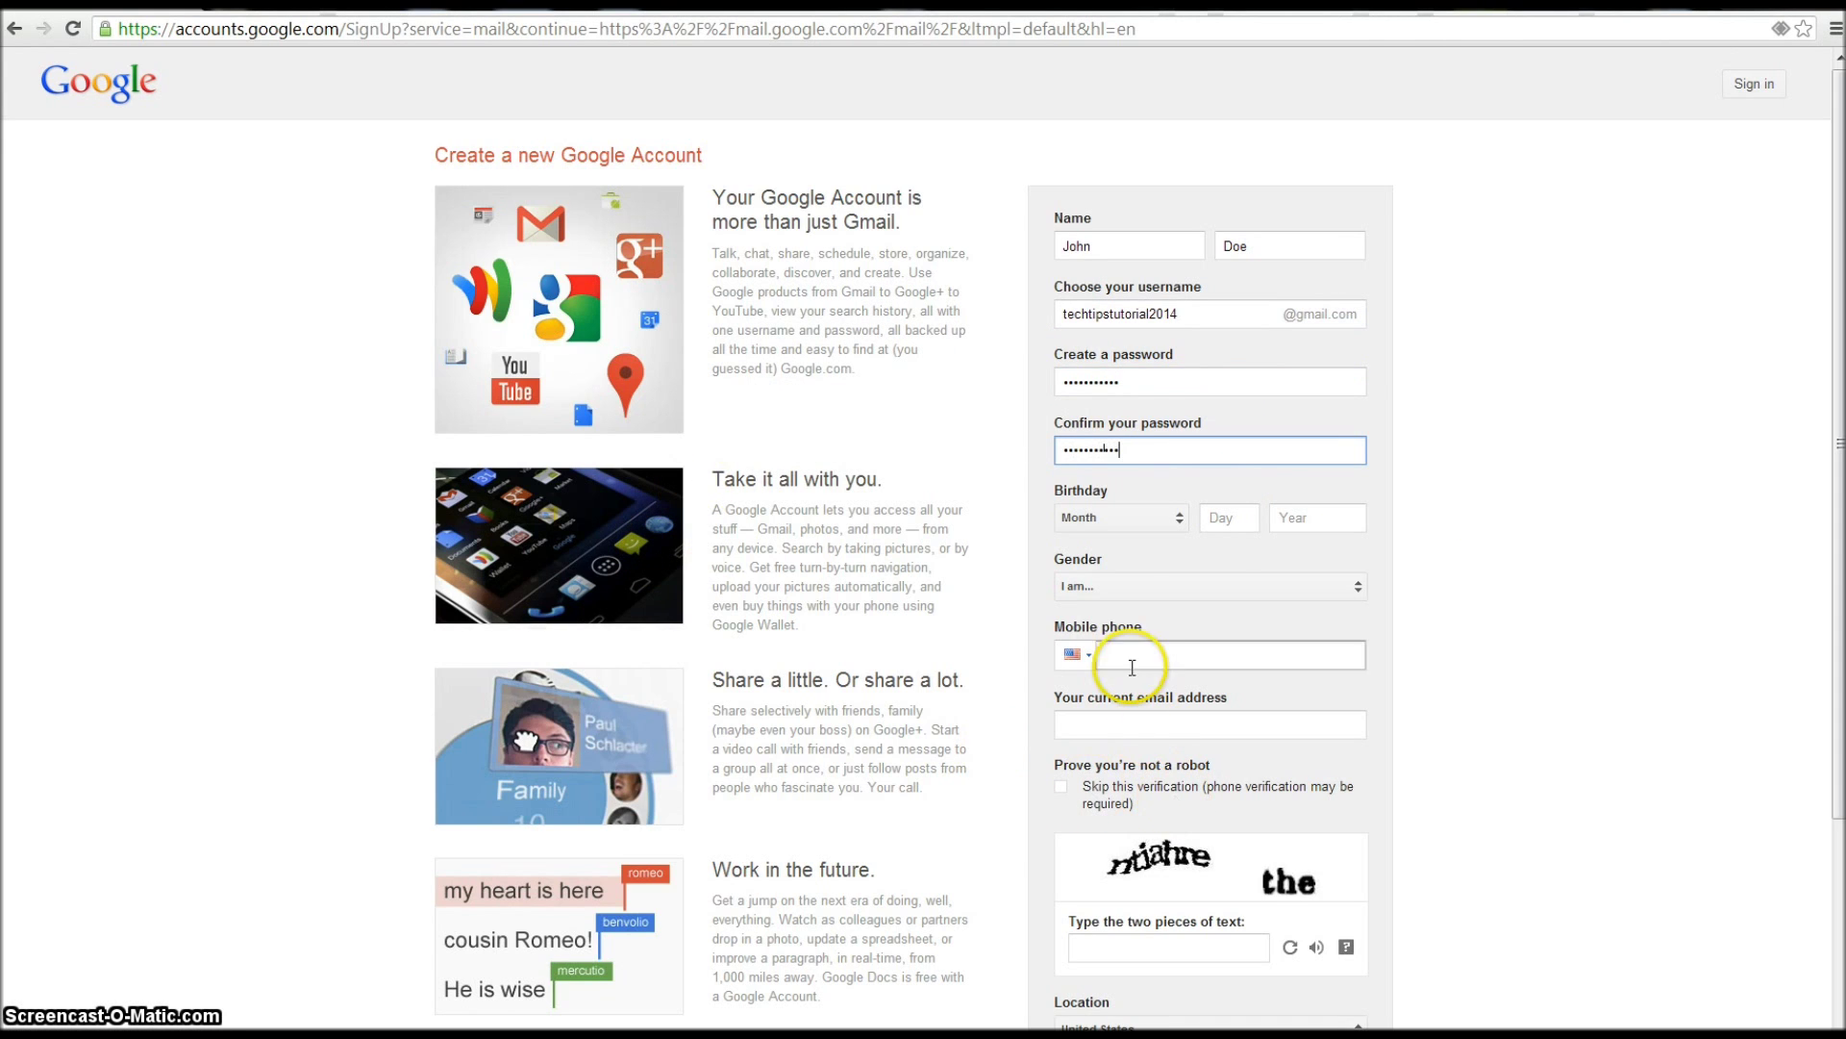
{"action": "left_click", "coordinate": [1169, 589]}
{"action": "left_click", "coordinate": [1199, 610]}
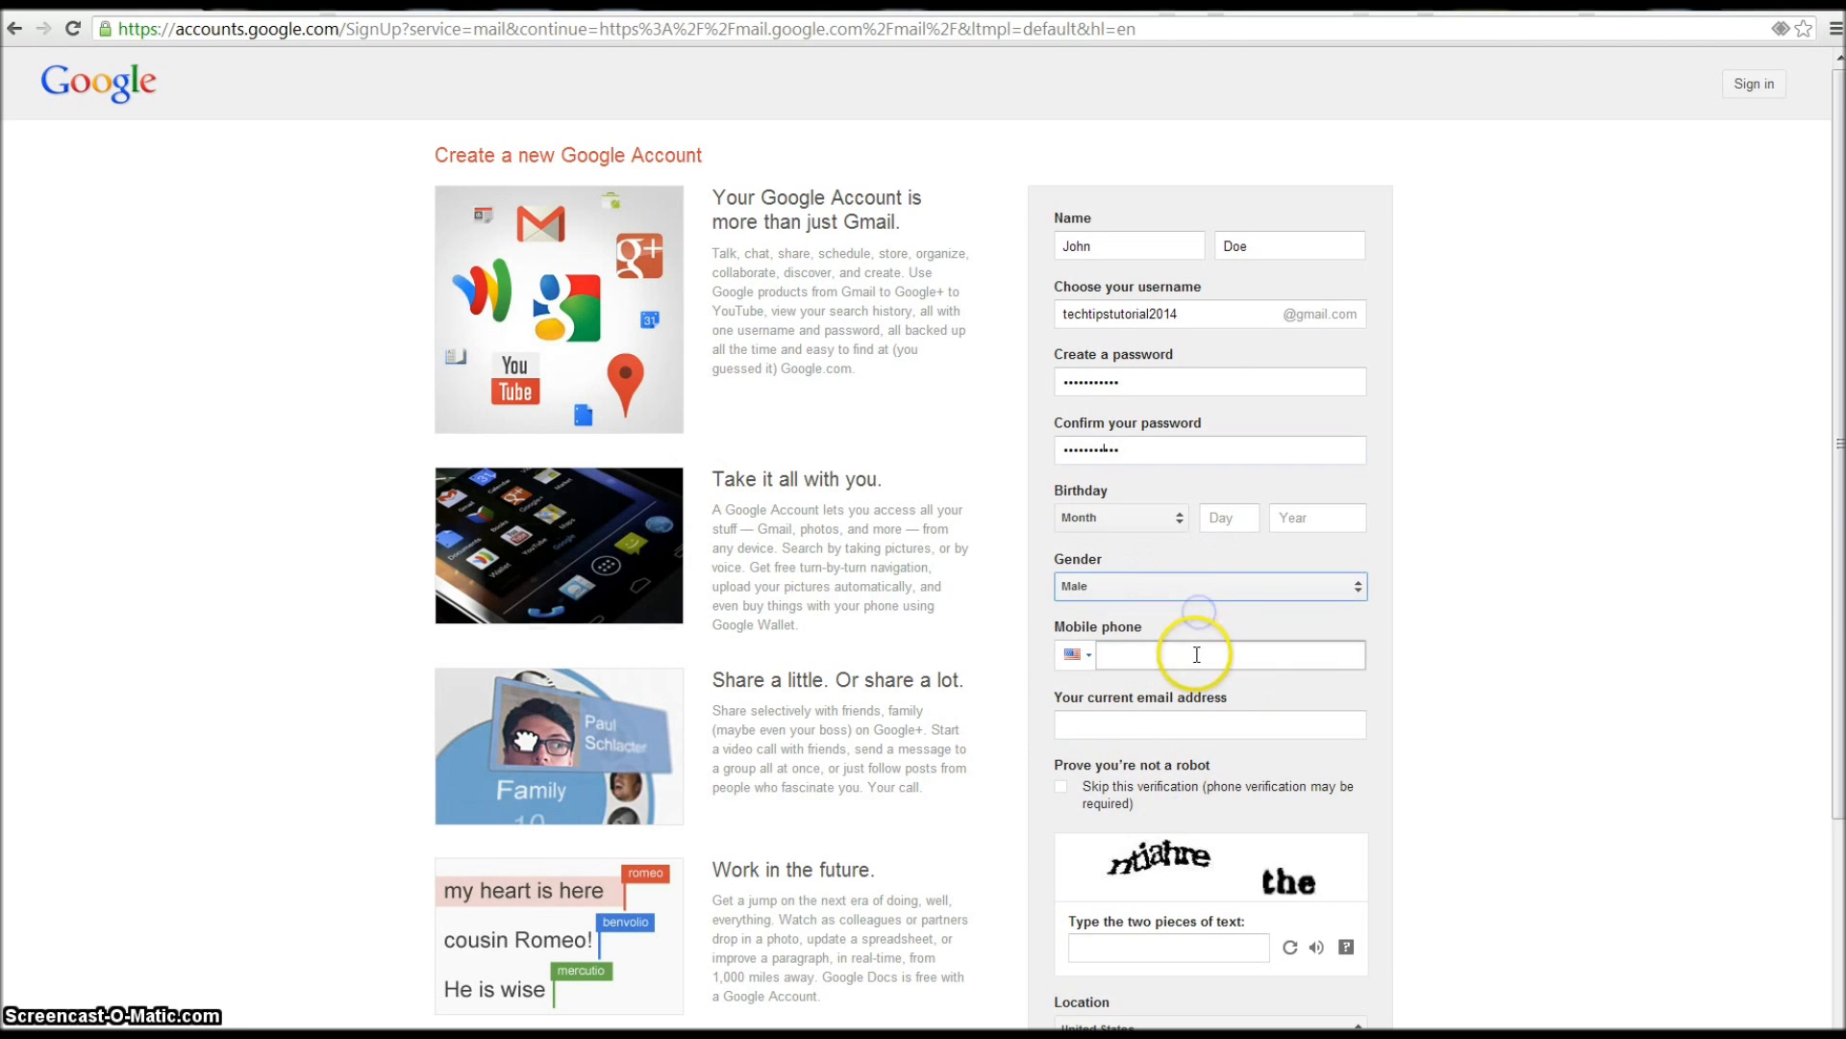
{"action": "left_click", "coordinate": [1195, 651]}
{"action": "left_click", "coordinate": [1202, 724]}
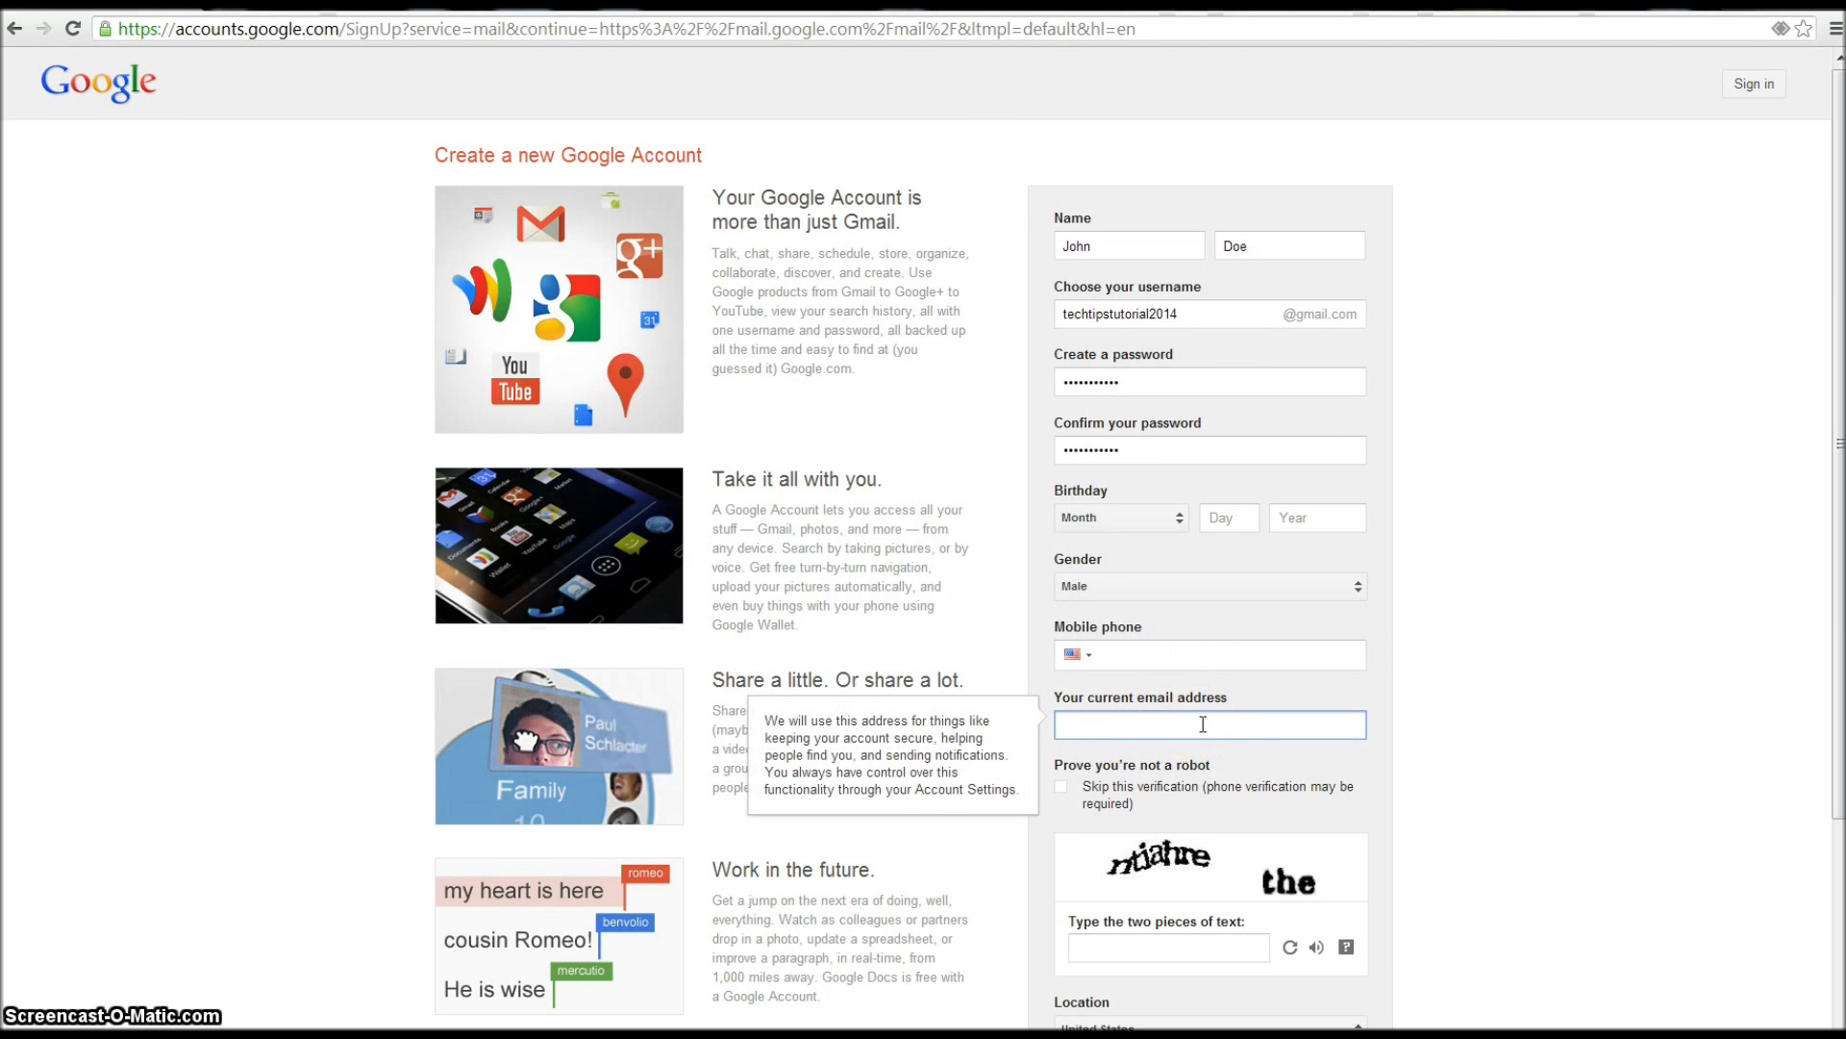
{"action": "scroll", "coordinate": [1138, 878], "scroll_direction": "down", "scroll_amount": 1}
- Fill in and correct the captcha verification text
{"action": "left_click", "coordinate": [1131, 834]}
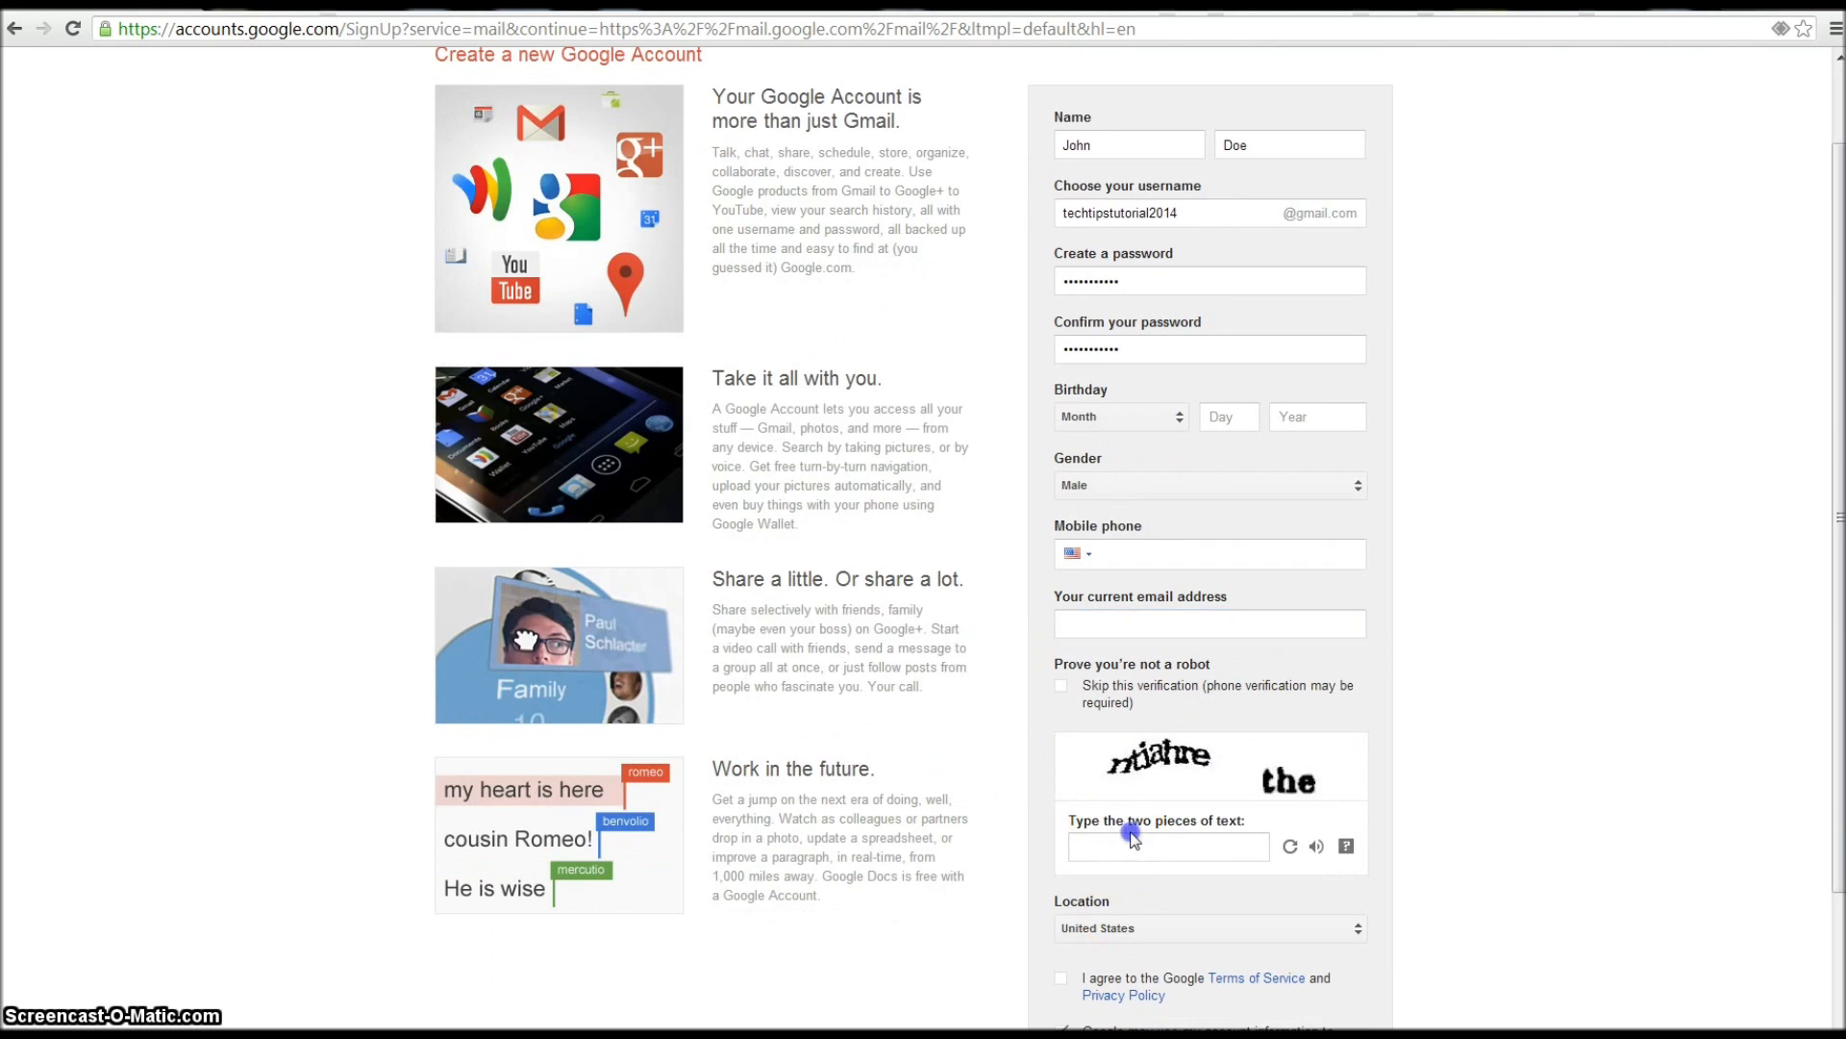
{"action": "type", "text": "ntiatire"}
{"action": "left_click", "coordinate": [1246, 834]}
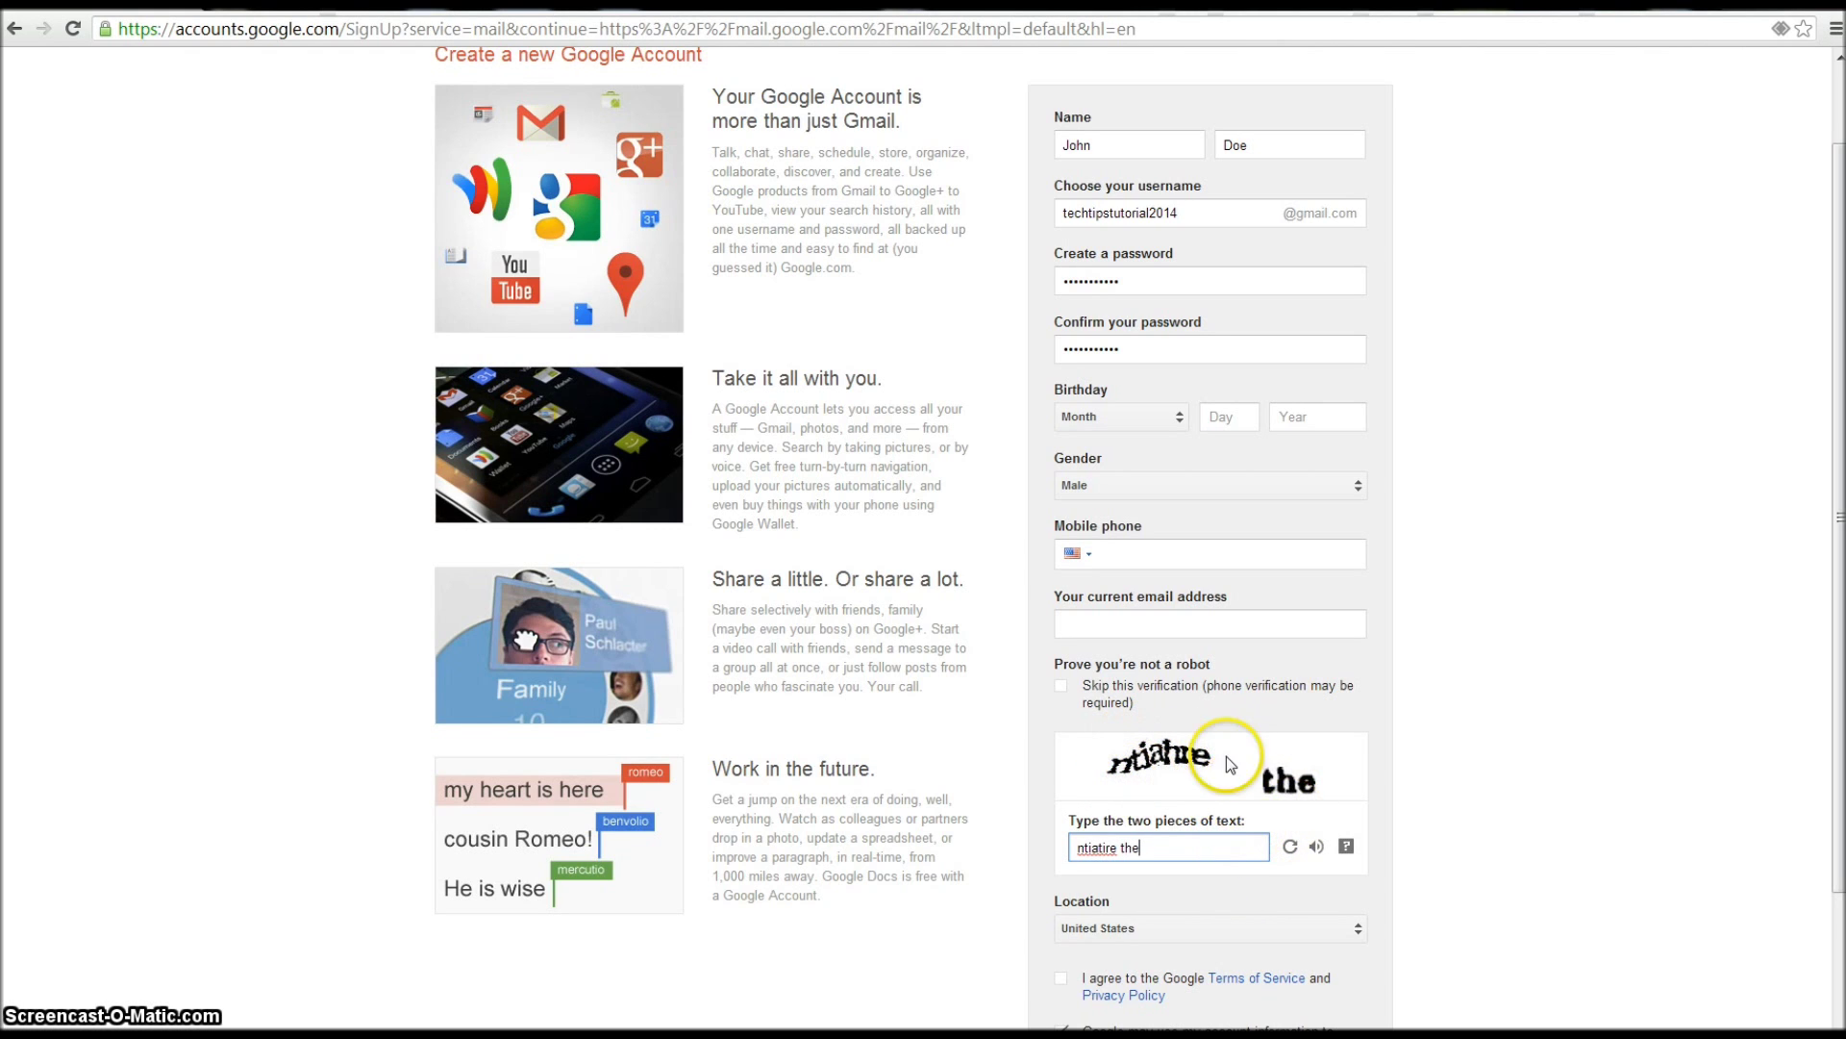
{"action": "left_click", "coordinate": [1110, 846]}
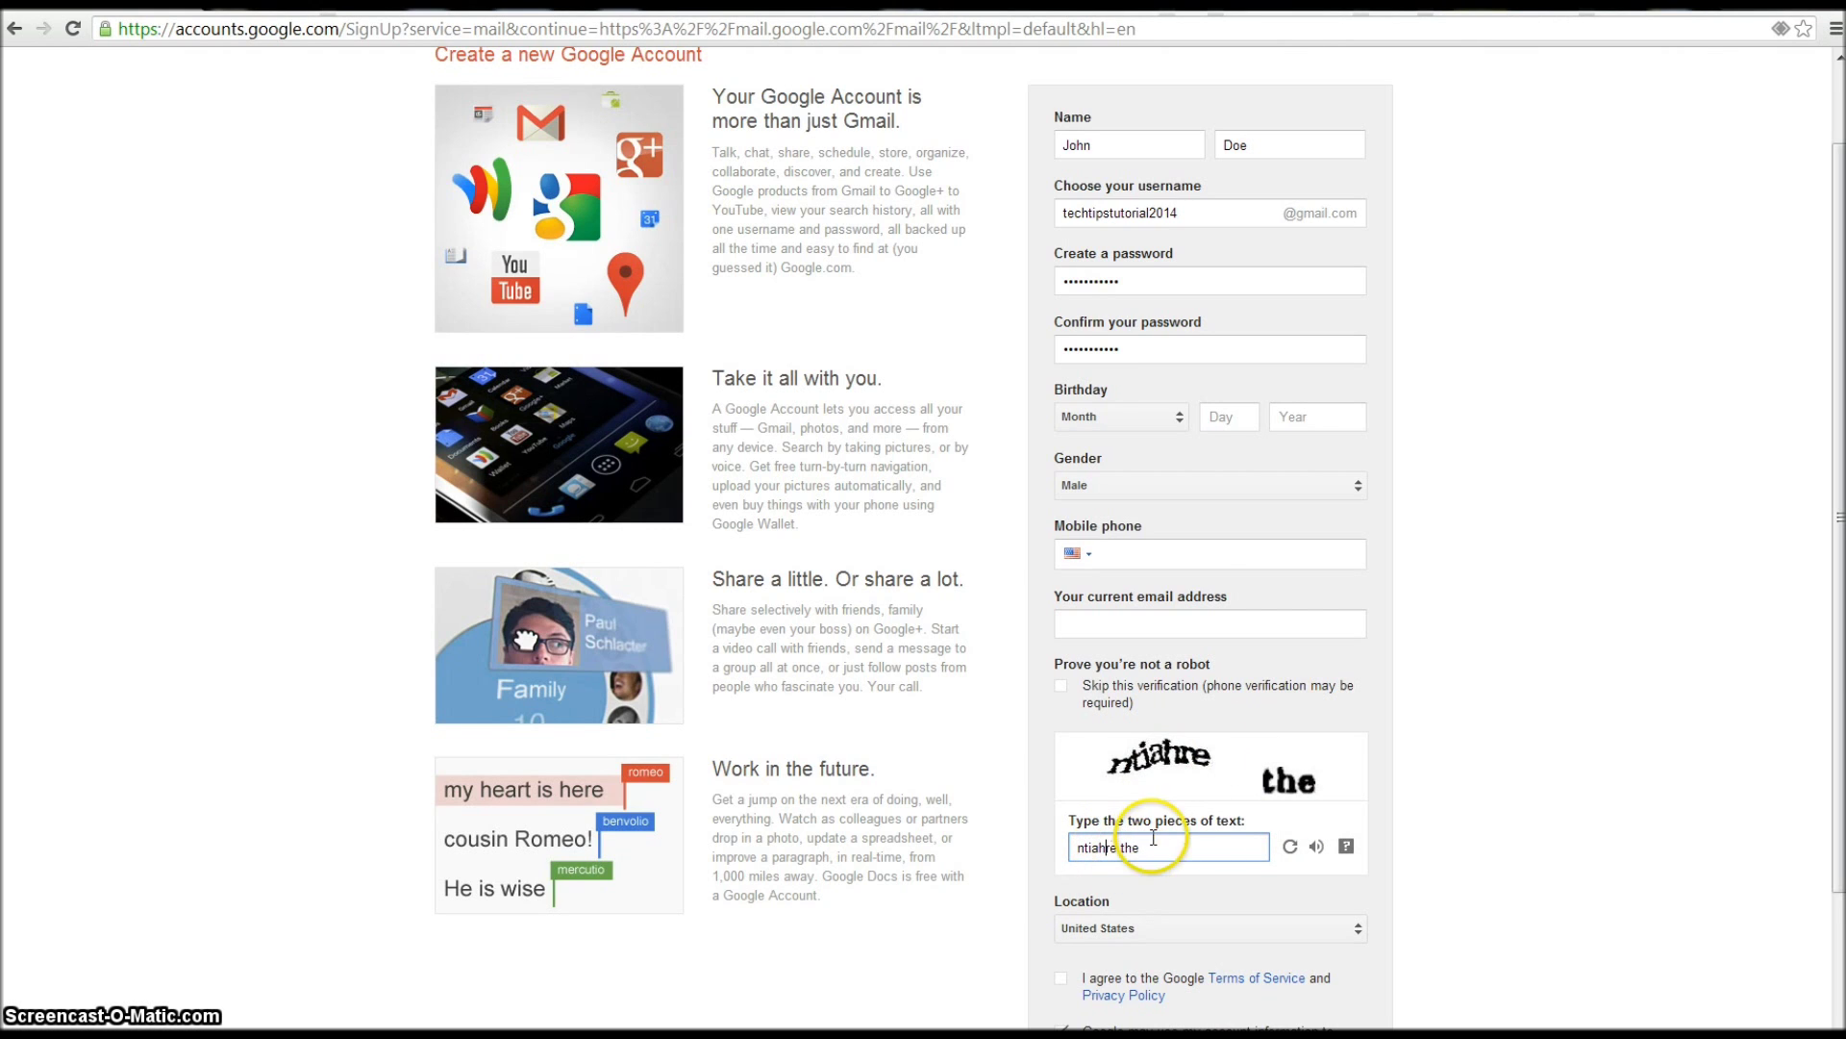
- Set the birthday to January 01 1980
{"action": "left_click", "coordinate": [1161, 421]}
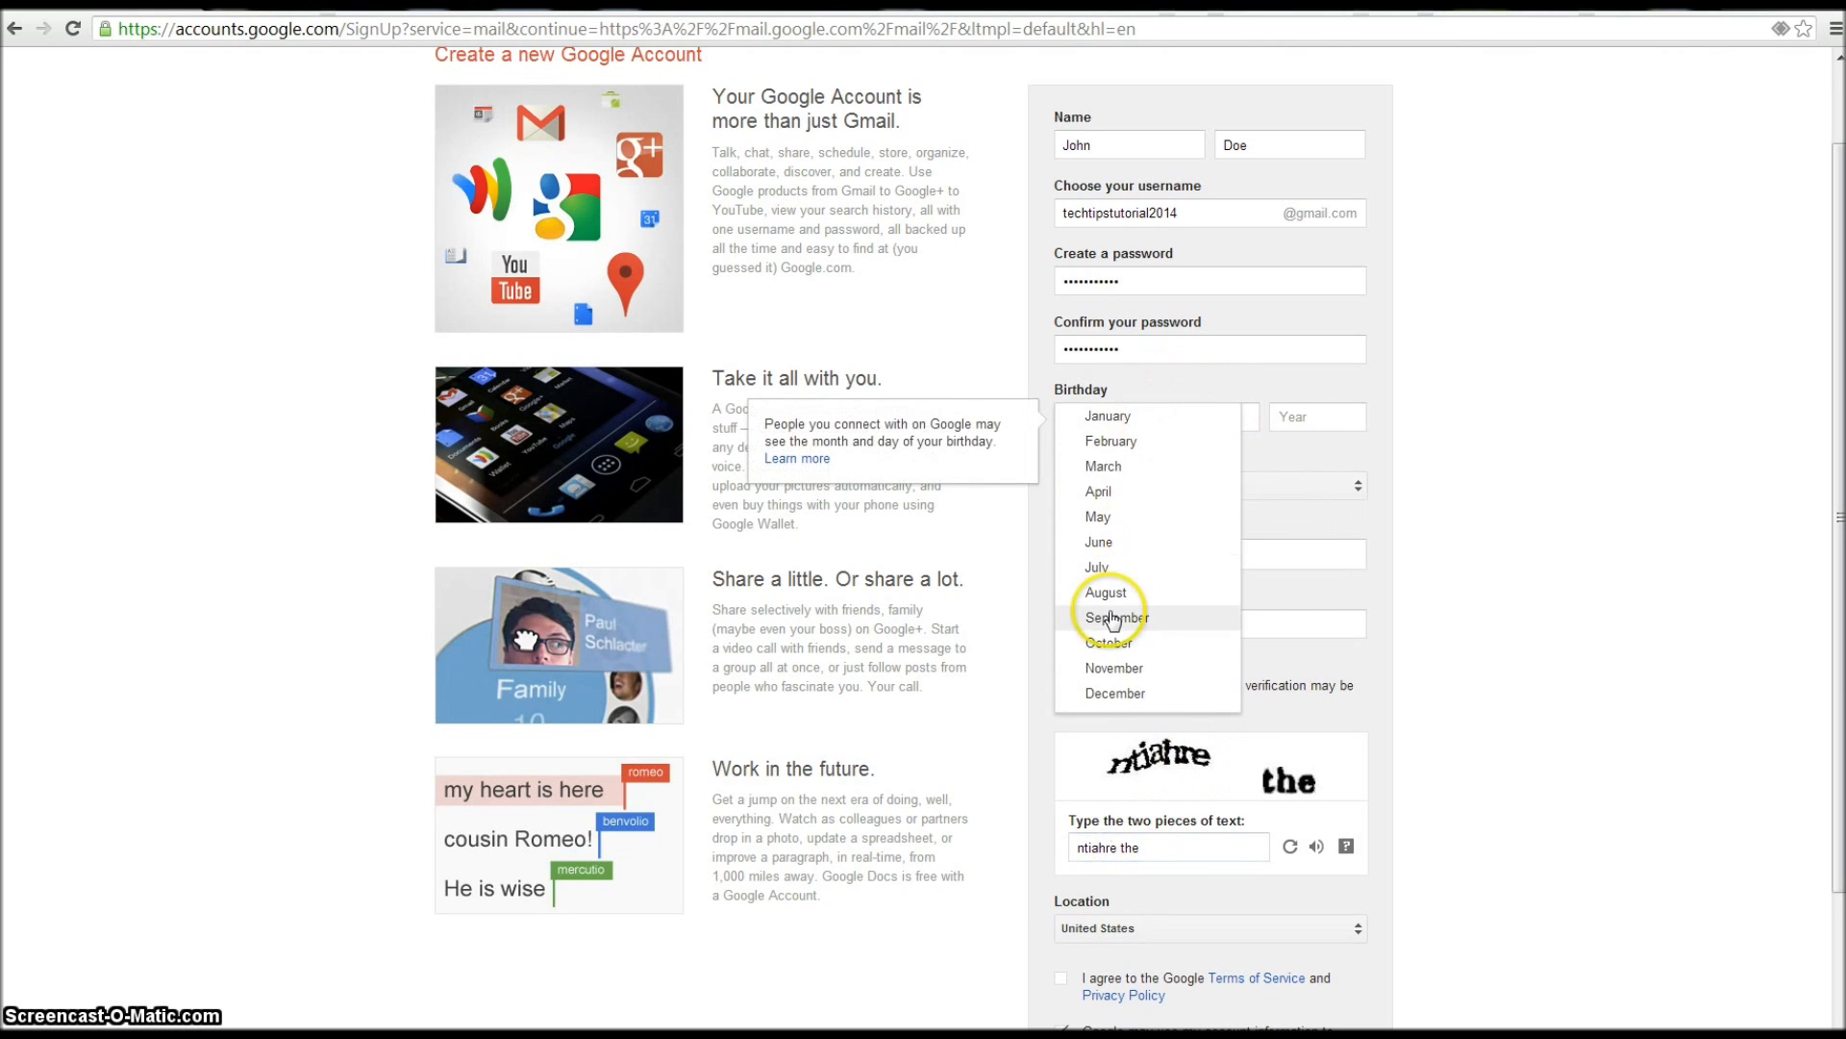
{"action": "left_click", "coordinate": [1101, 423]}
{"action": "left_click", "coordinate": [1252, 414]}
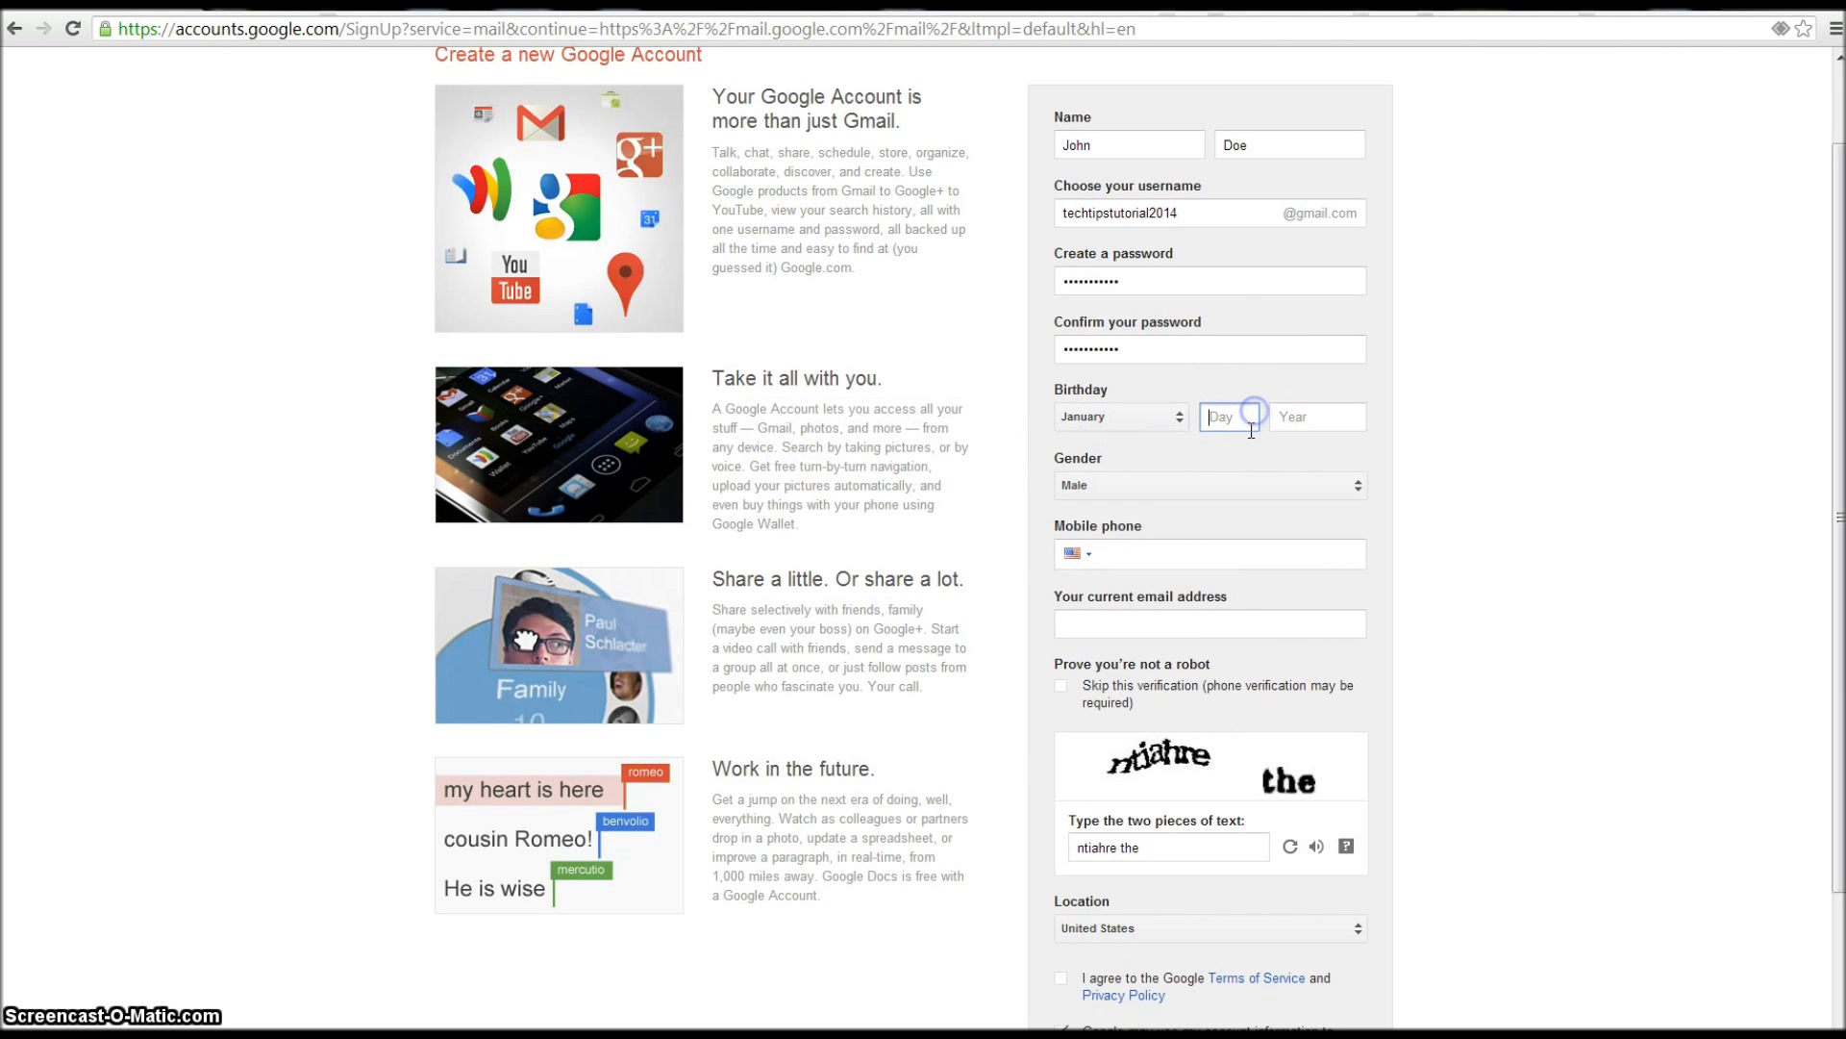
{"action": "left_click", "coordinate": [1308, 417]}
{"action": "type", "text": "20"}
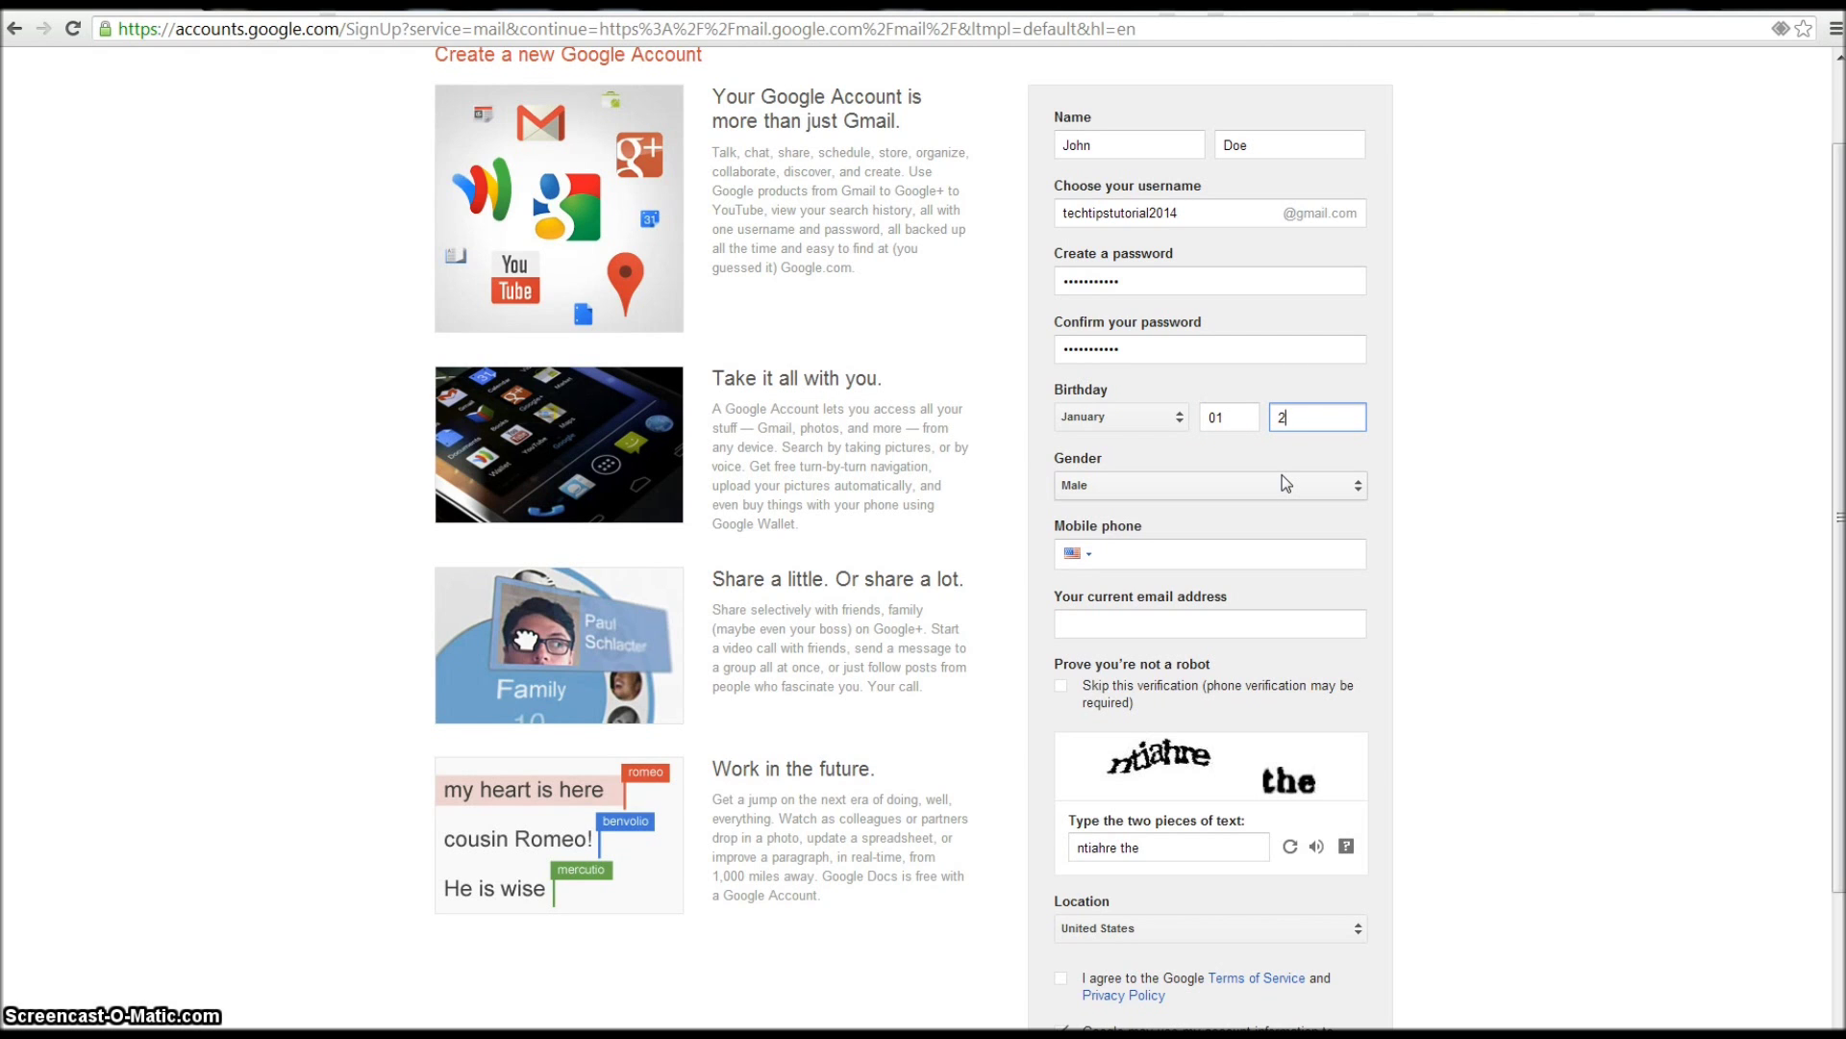
{"action": "key", "text": "BackSpace"}
{"action": "type", "text": "1980"}
{"action": "left_click", "coordinate": [1434, 422]}
- Turn off using account info for ads and submit the sign-up form
{"action": "scroll", "coordinate": [1434, 422], "scroll_direction": "down", "scroll_amount": 2}
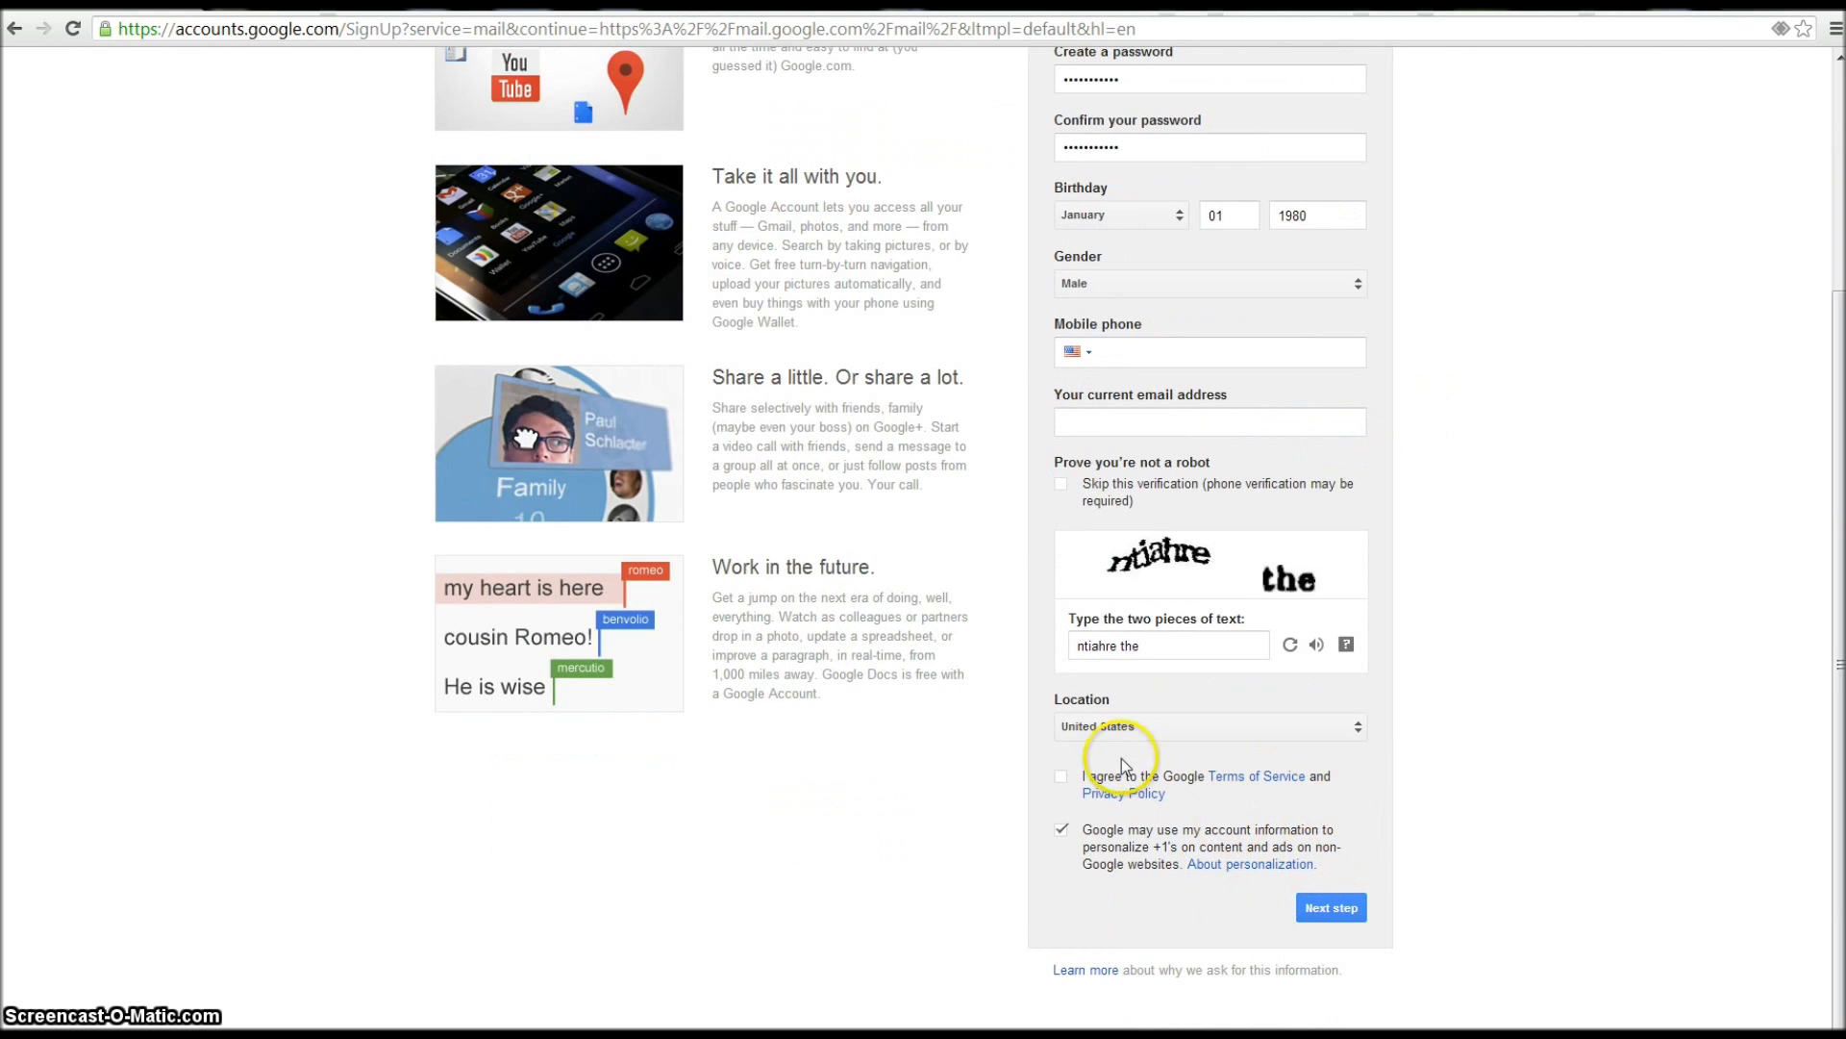
{"action": "left_click", "coordinate": [1064, 826]}
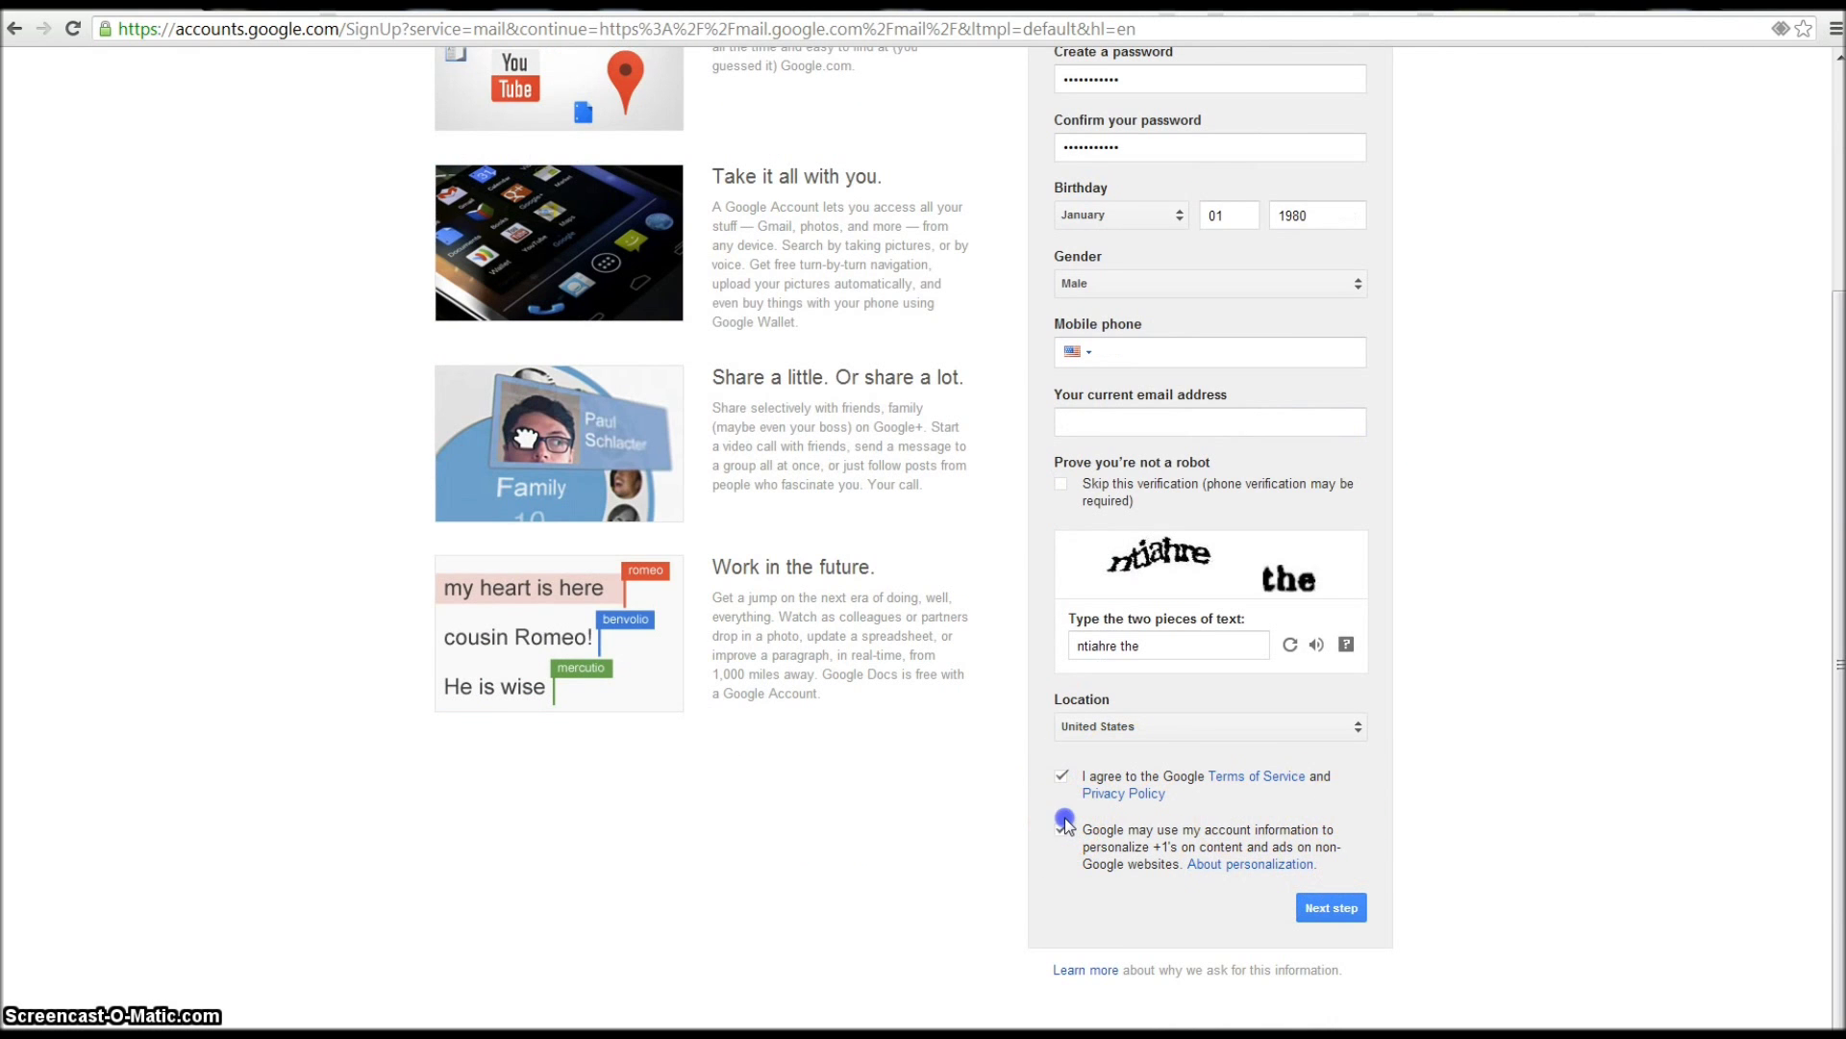
{"action": "left_click", "coordinate": [1346, 908]}
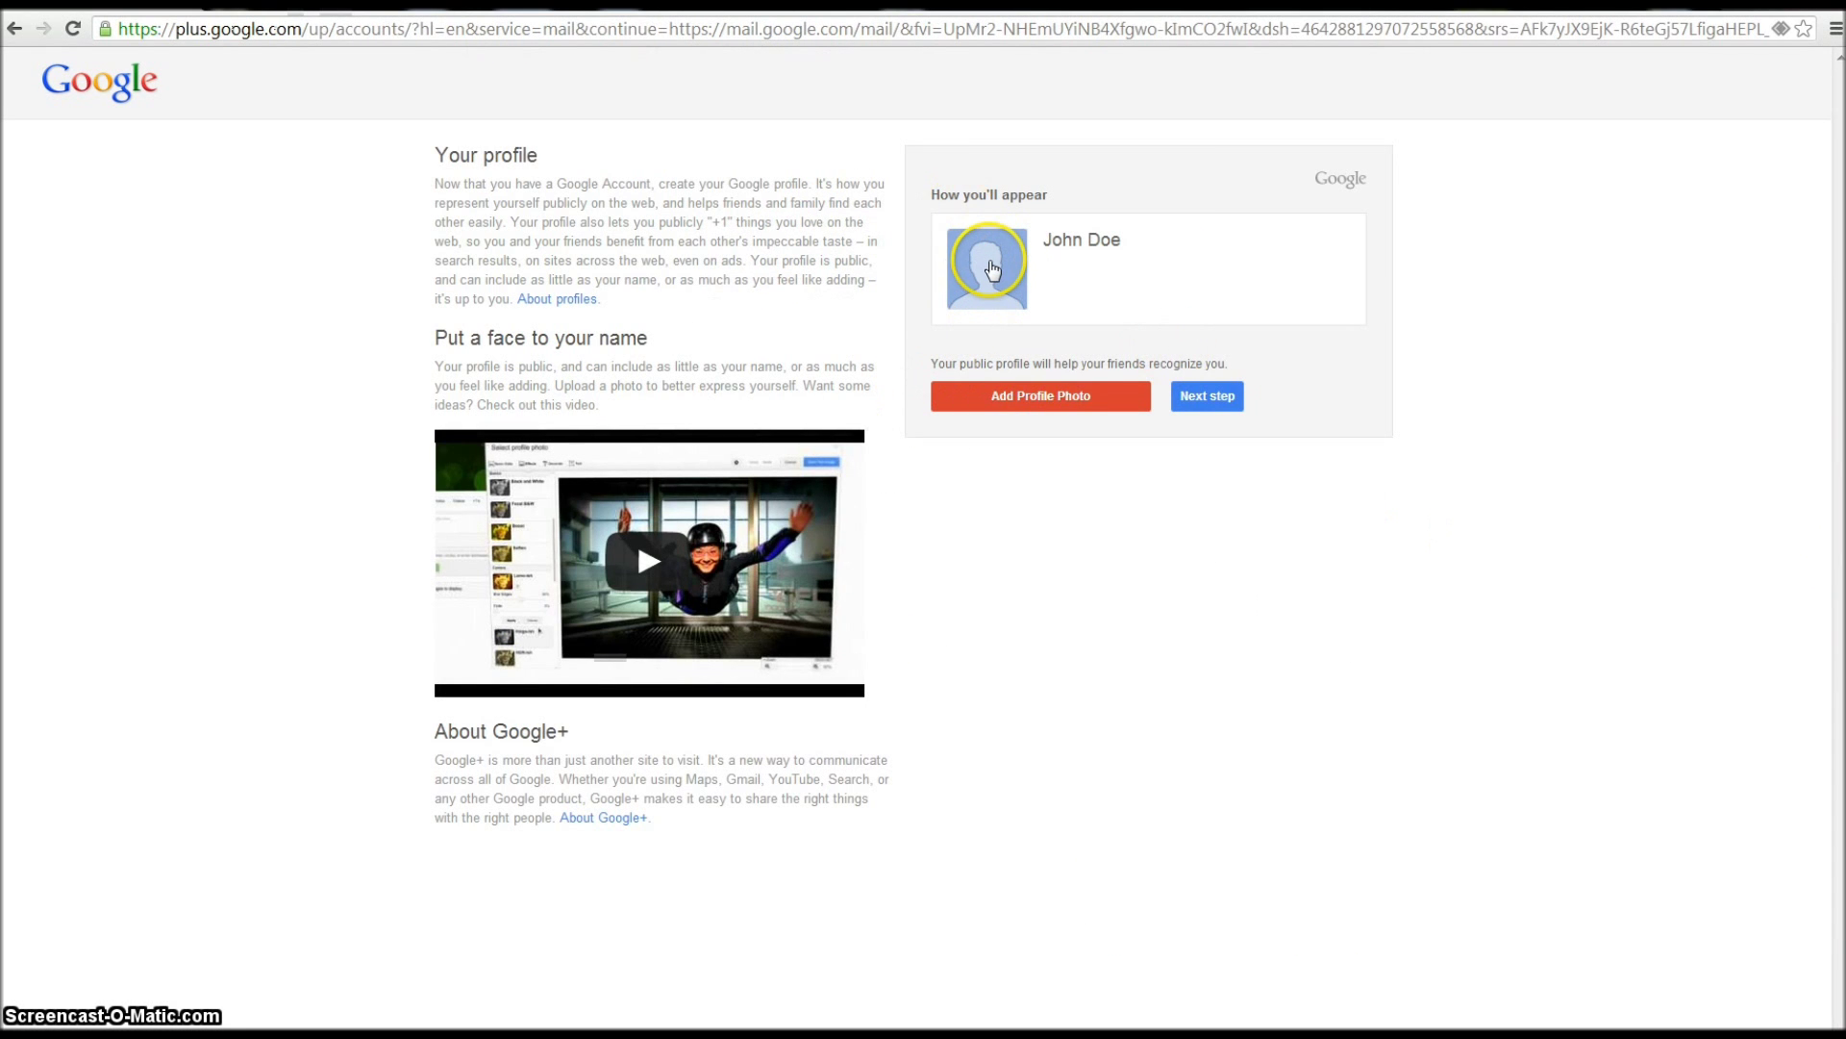
- Skip the profile photo, close the welcome tour and its reminder, and open the full Gmail settings
{"action": "left_click", "coordinate": [1193, 396]}
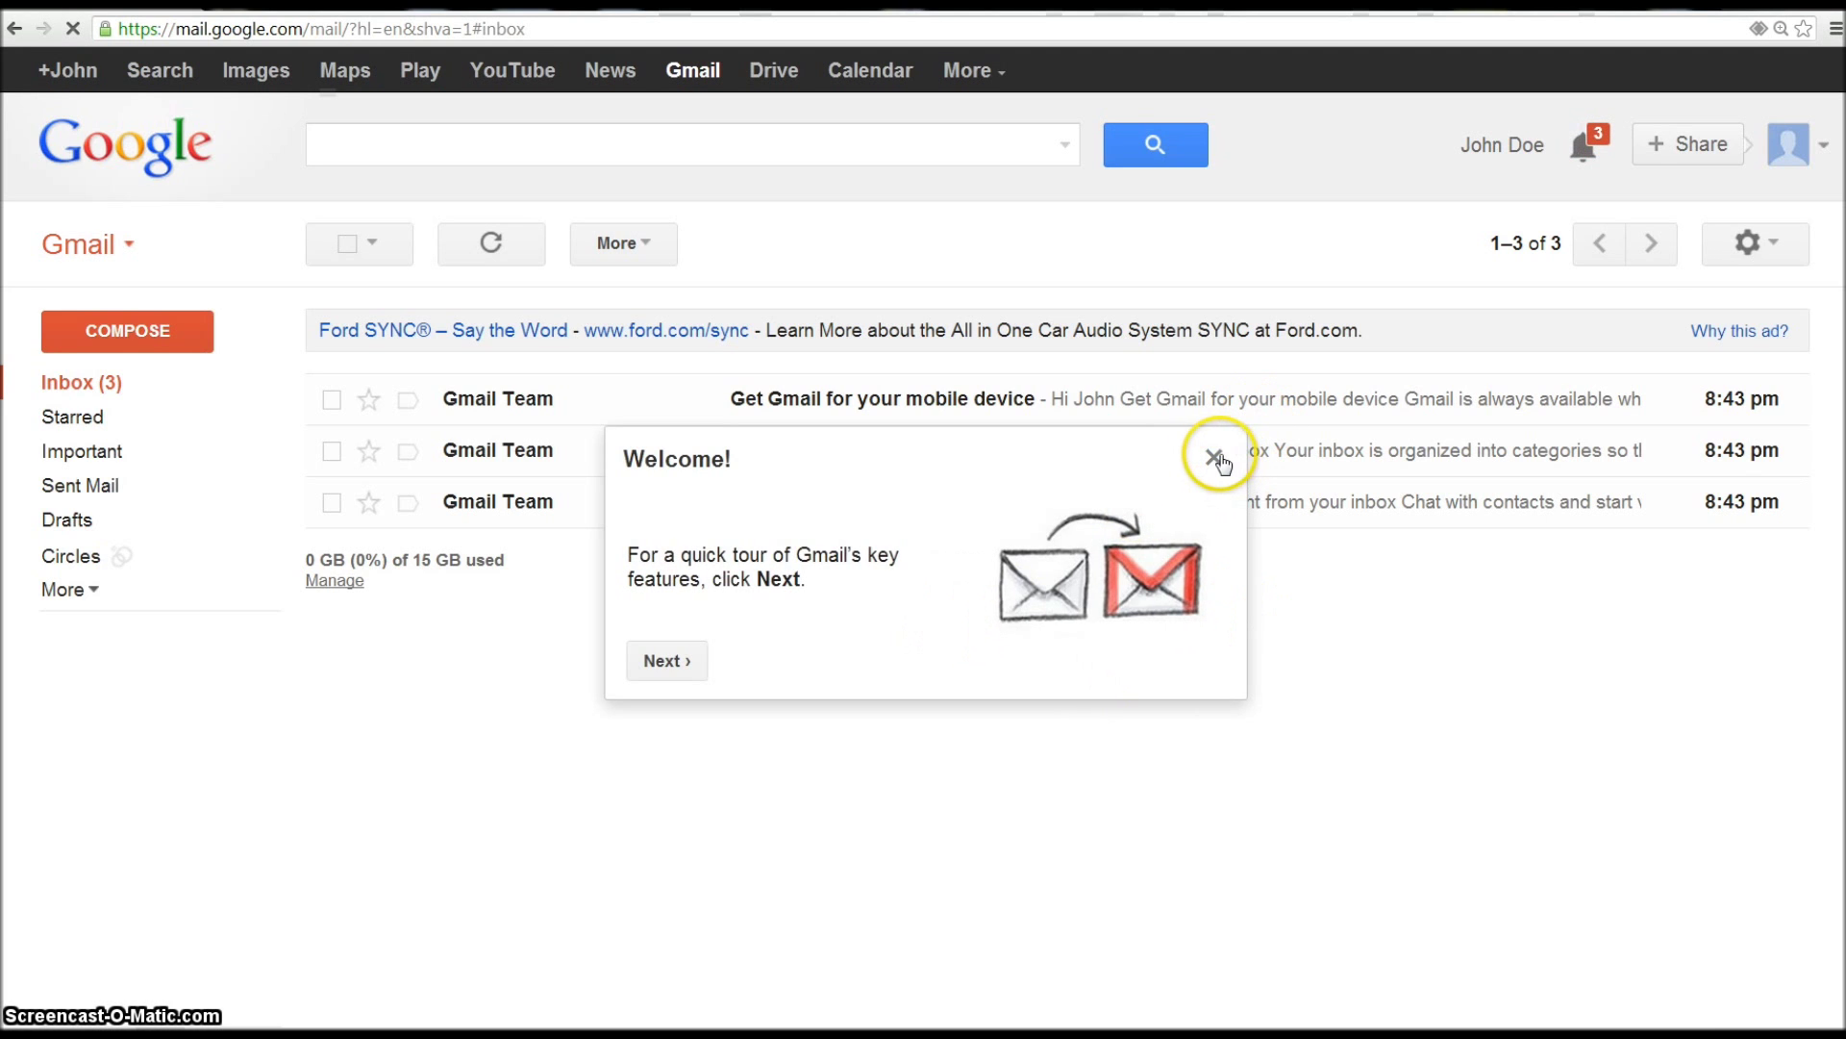
{"action": "left_click", "coordinate": [1215, 457]}
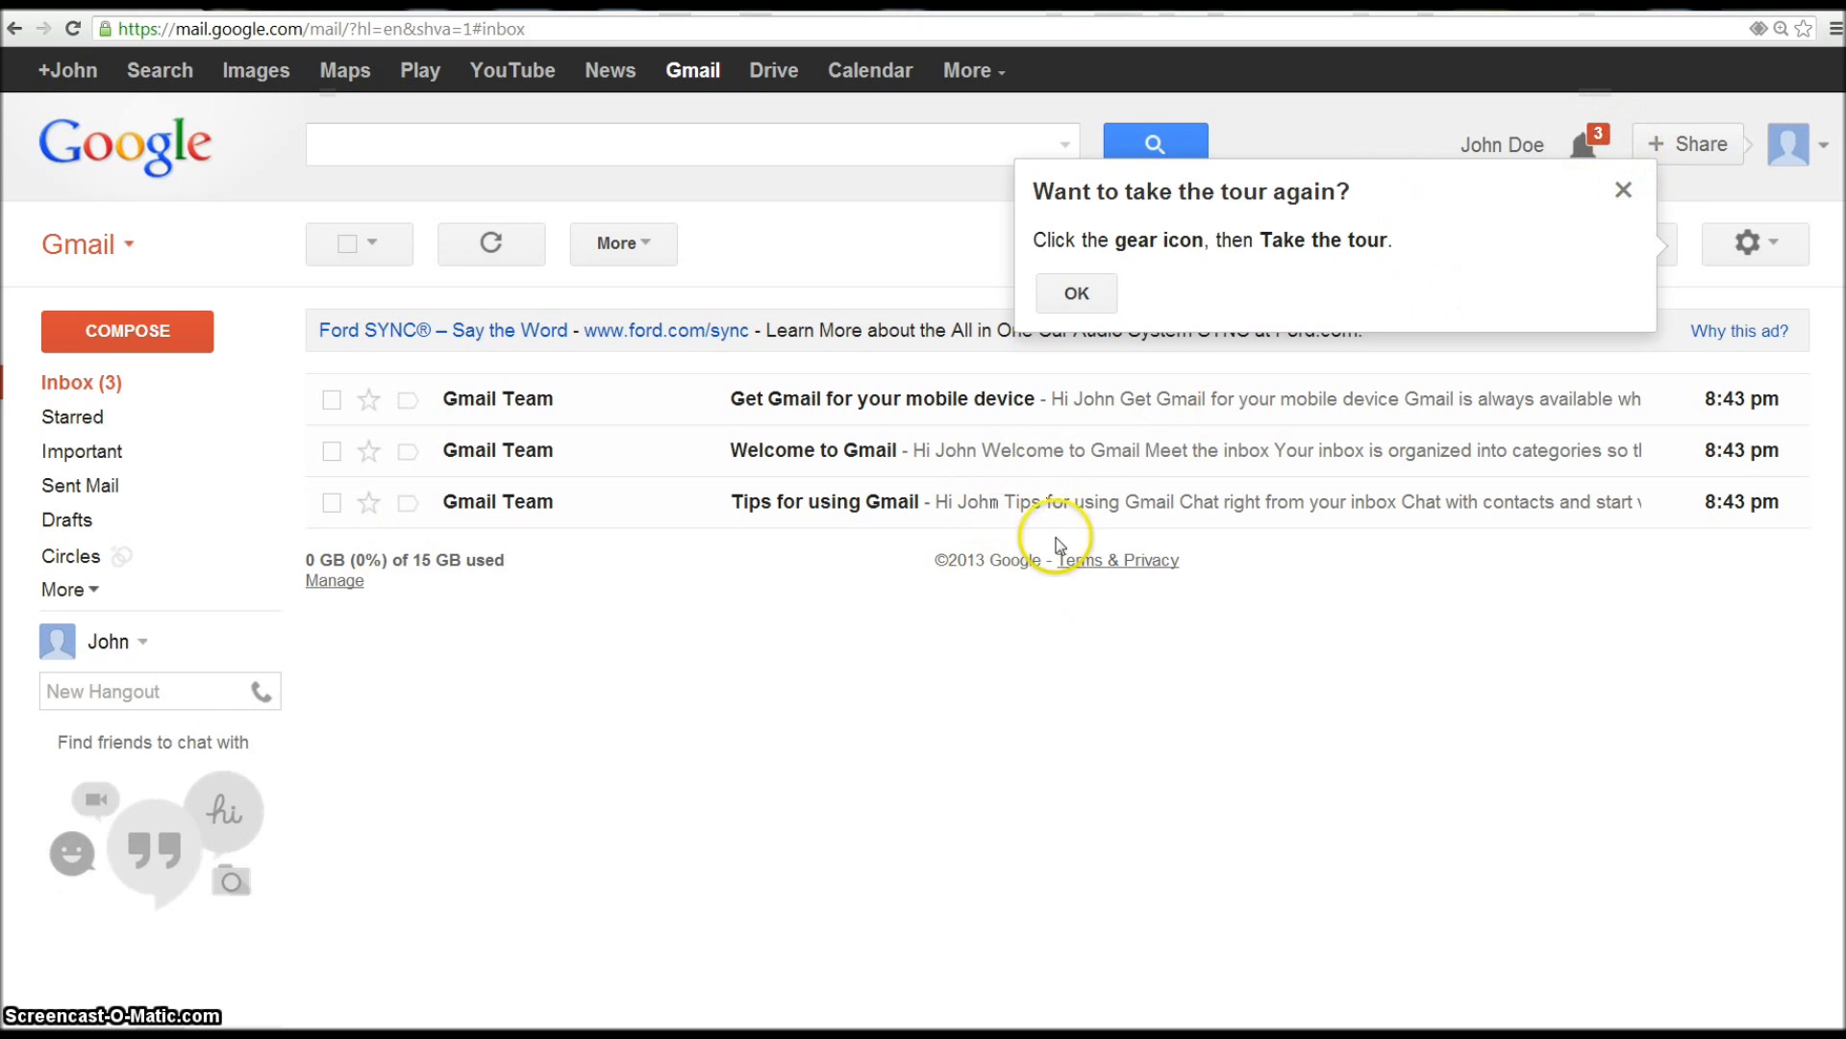
{"action": "left_click", "coordinate": [1623, 191]}
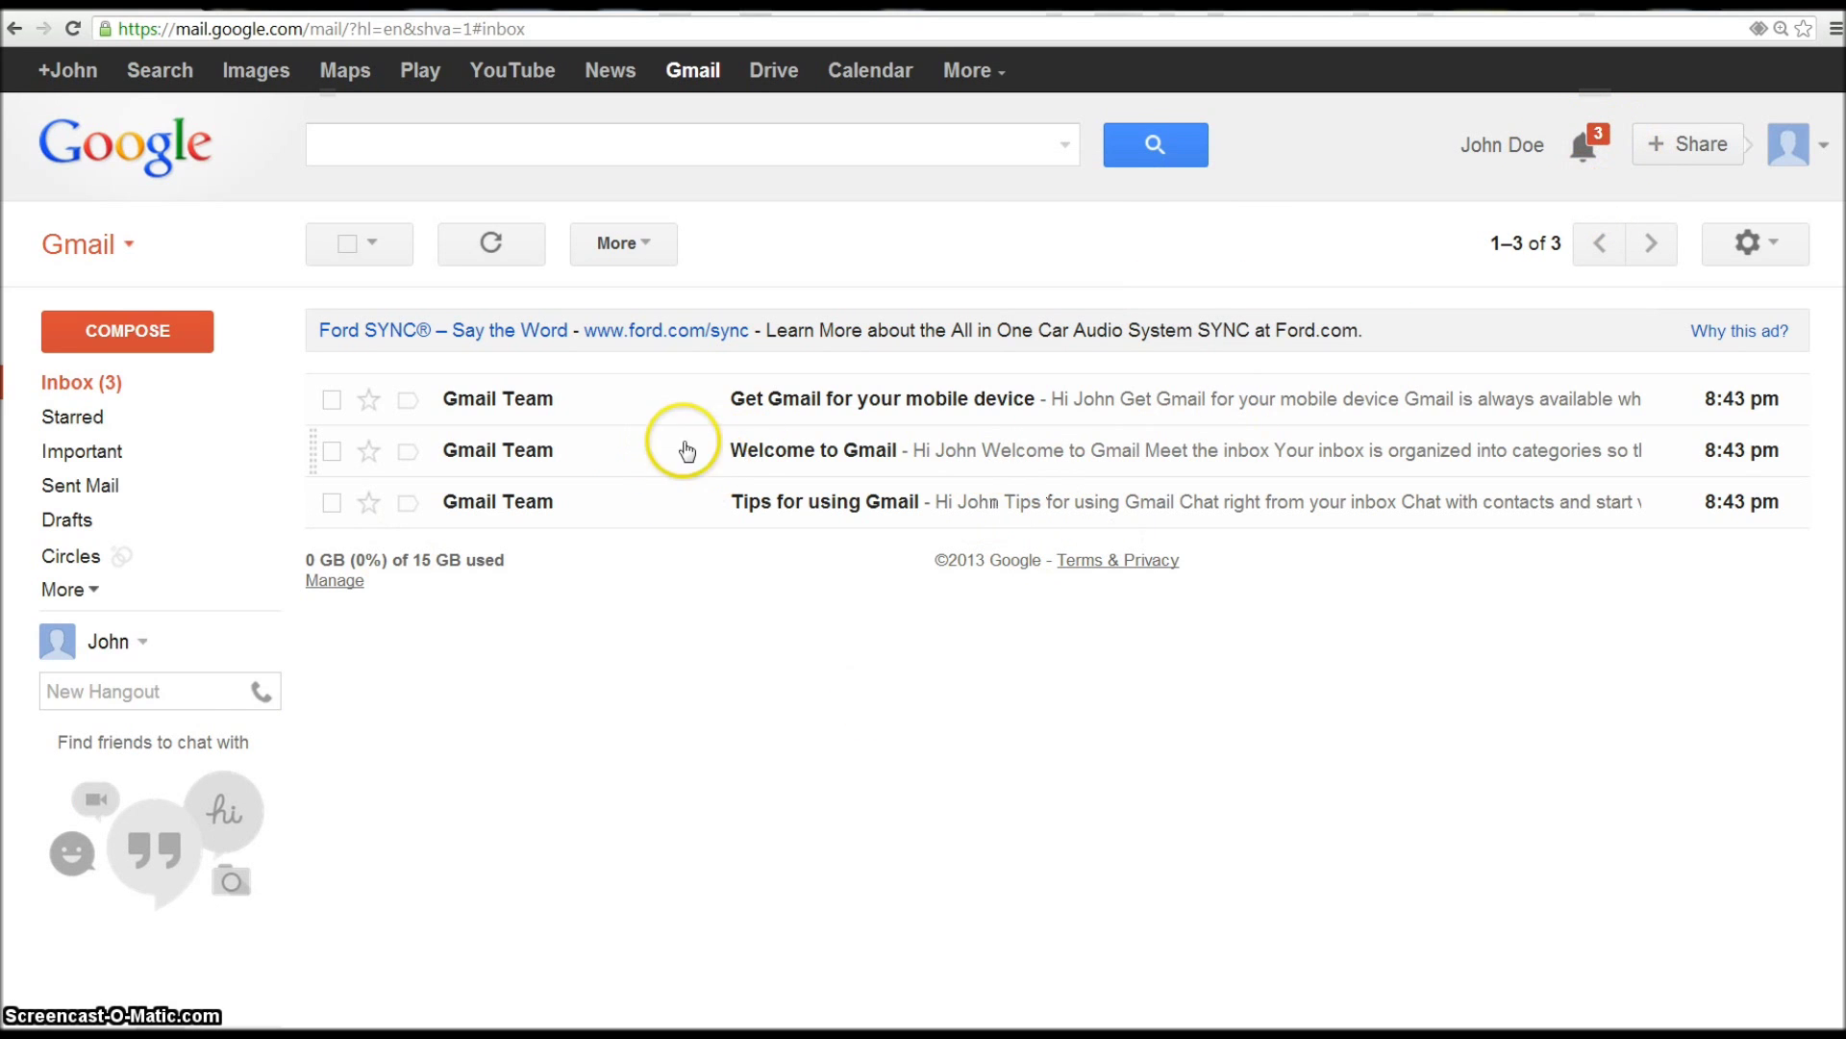
{"action": "left_click", "coordinate": [1765, 245]}
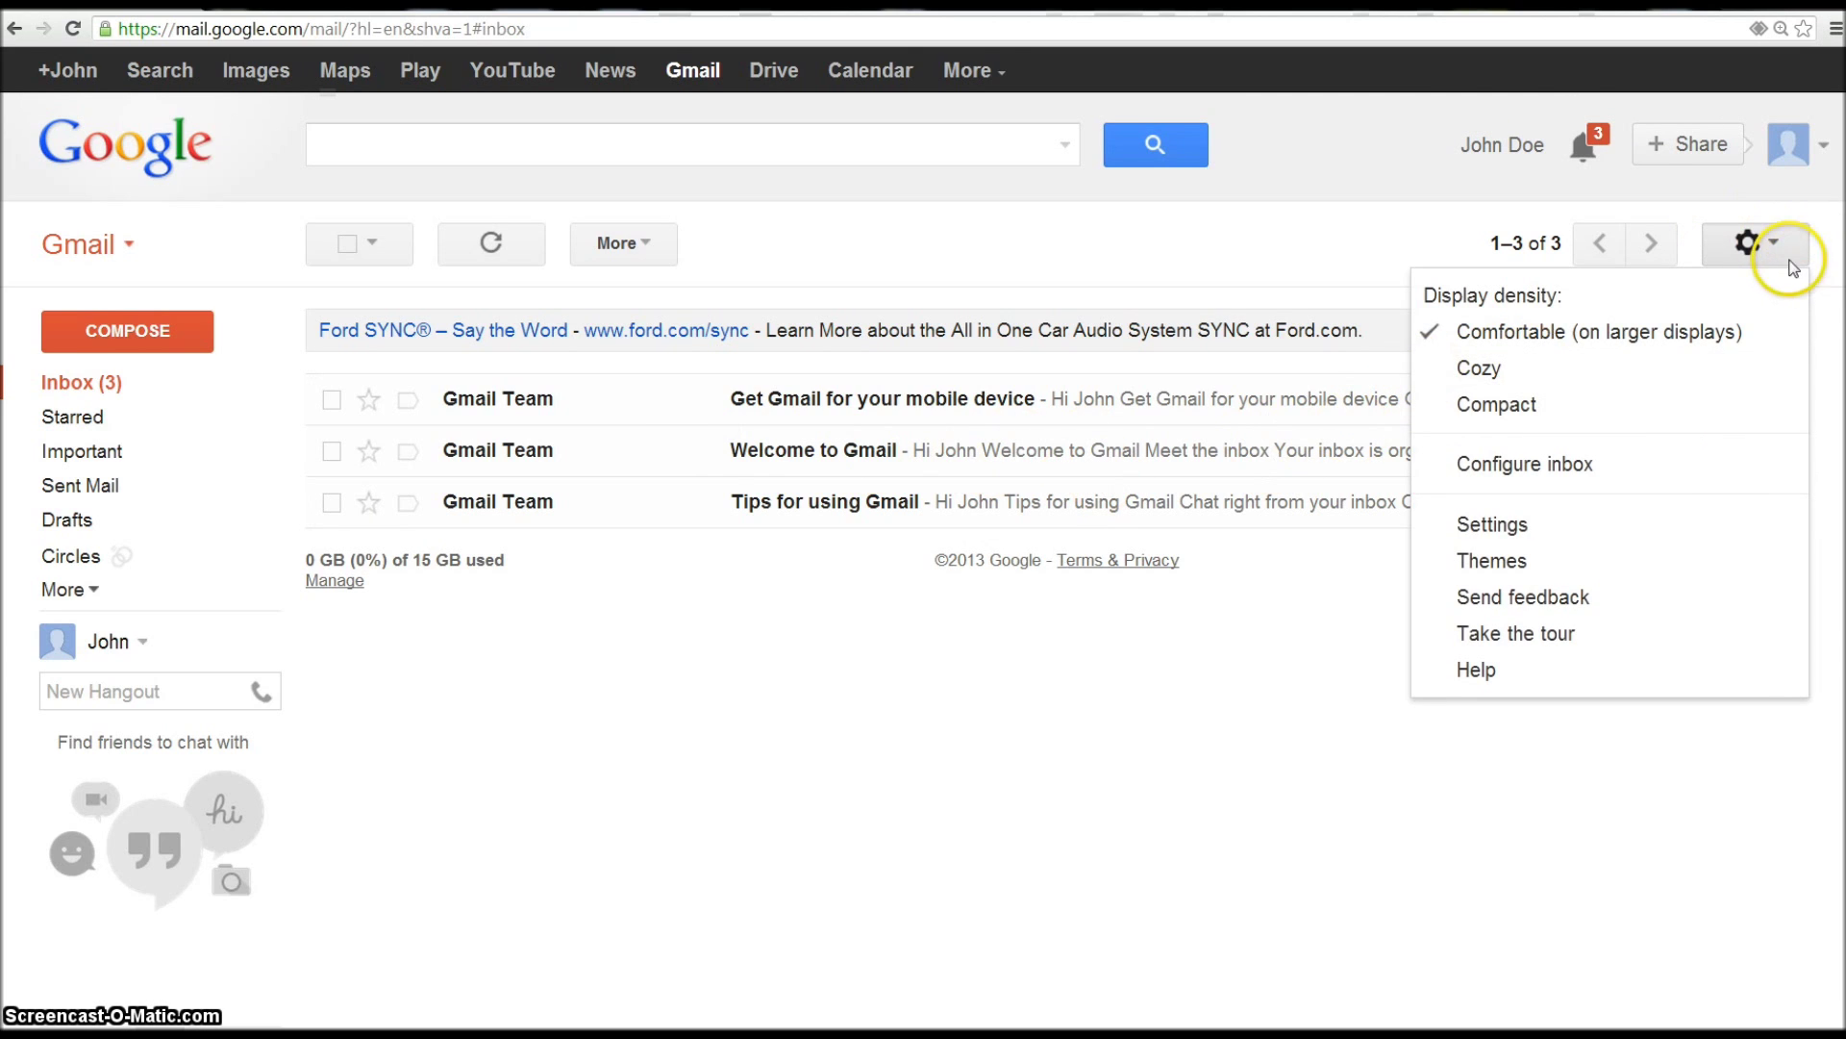
{"action": "left_click", "coordinate": [1515, 364]}
{"action": "left_click", "coordinate": [1774, 248]}
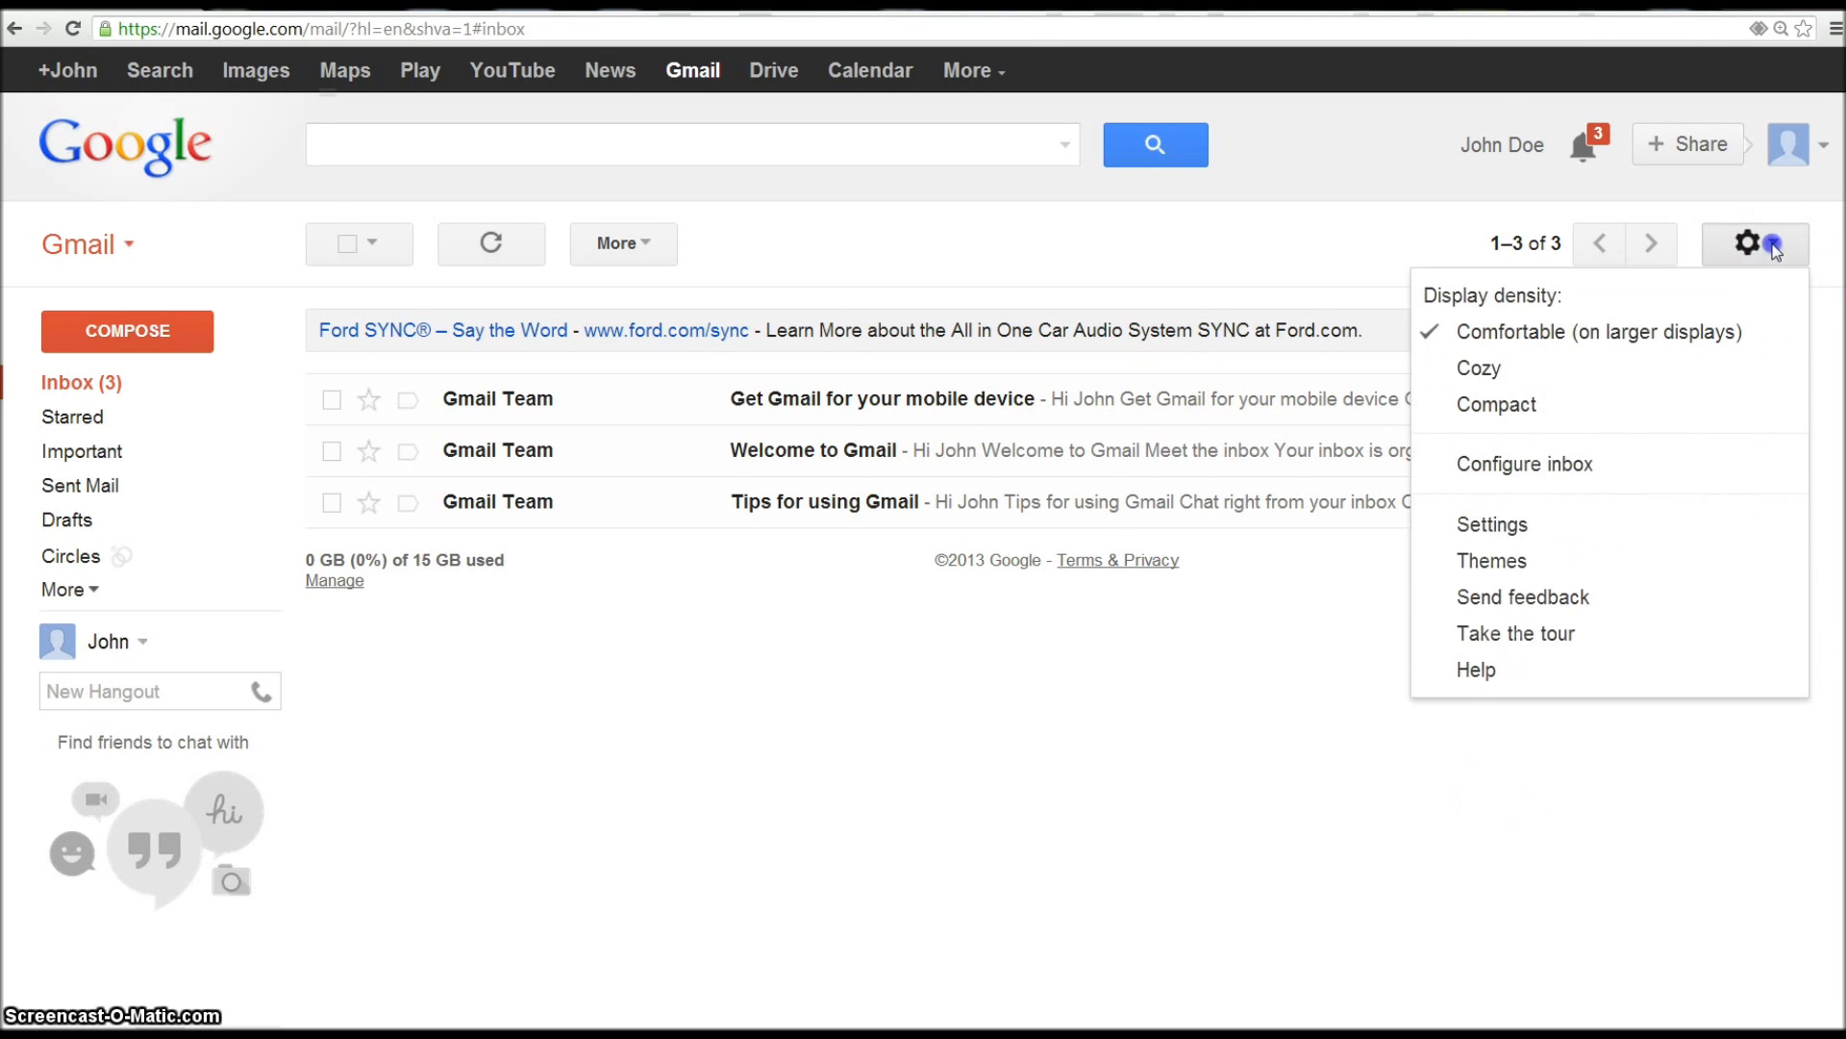
{"action": "left_click", "coordinate": [1517, 528]}
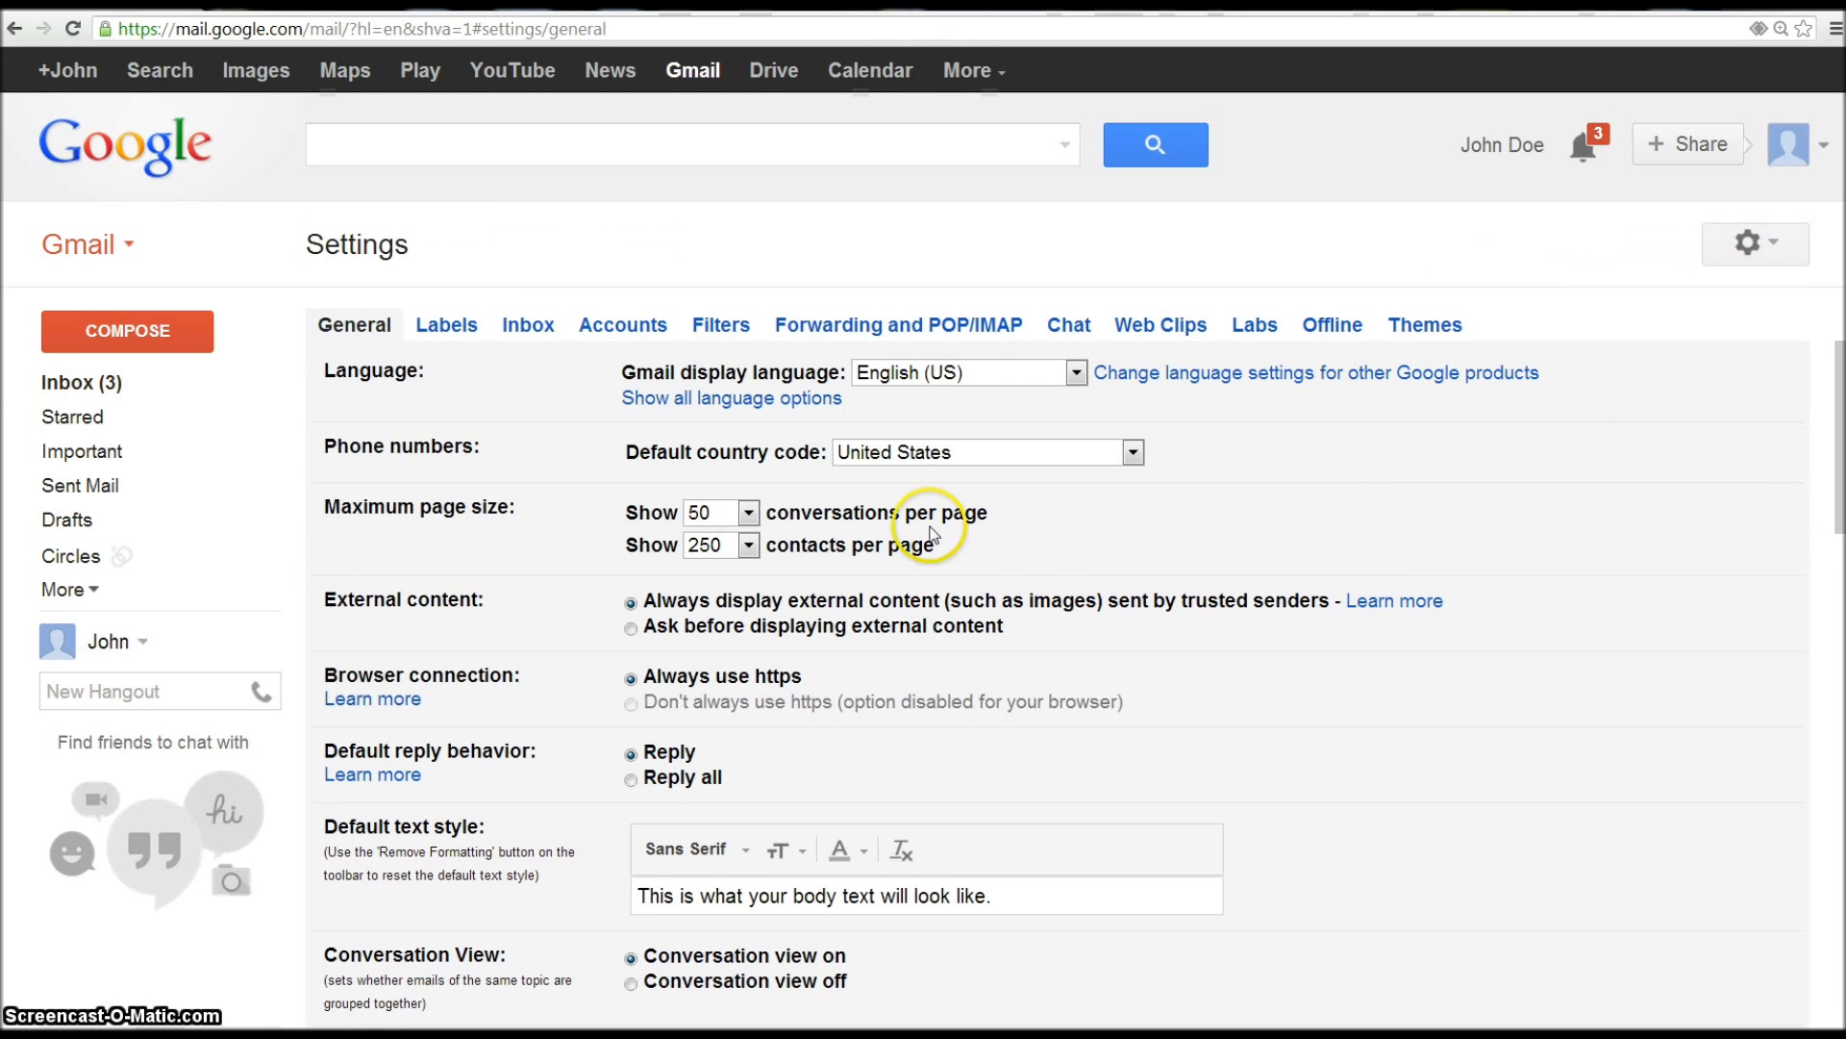
- Look over the options on the General settings tab
{"action": "scroll", "coordinate": [837, 500], "scroll_direction": "down", "scroll_amount": 1}
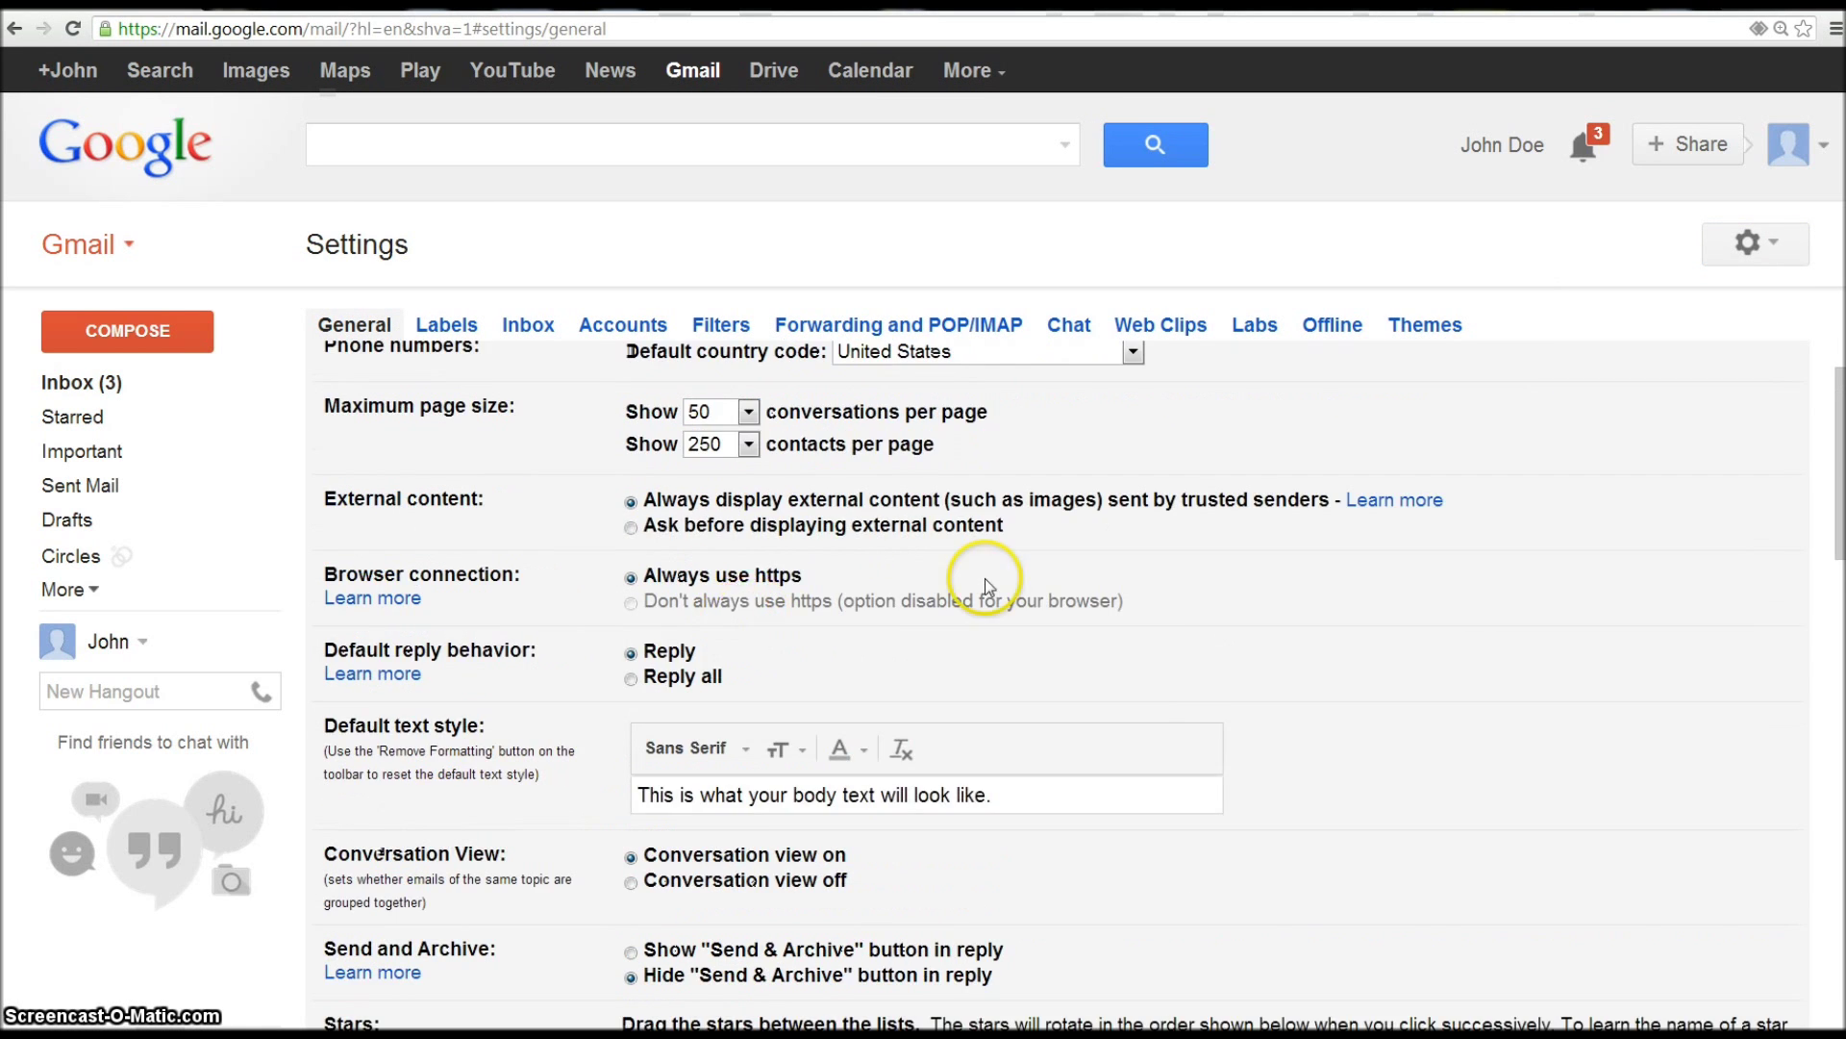
{"action": "scroll", "coordinate": [985, 583], "scroll_direction": "up", "scroll_amount": 1}
{"action": "scroll", "coordinate": [871, 685], "scroll_direction": "down", "scroll_amount": 1}
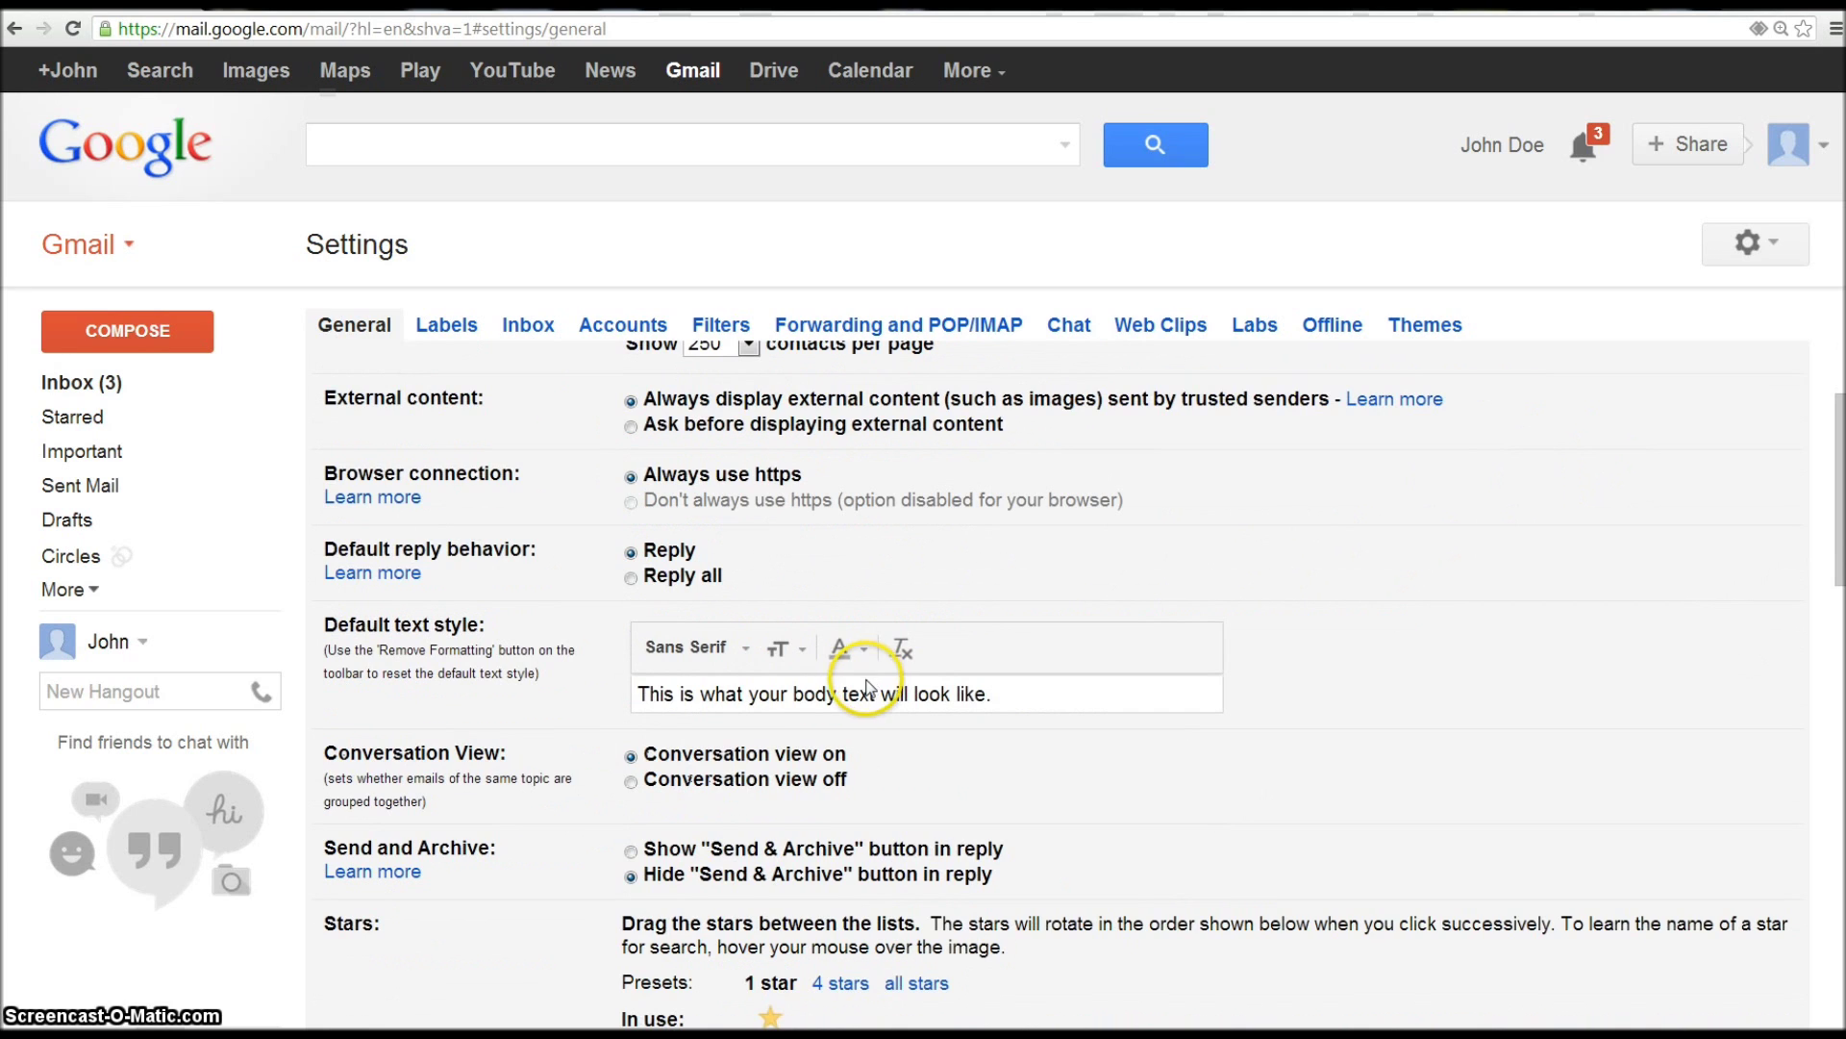
{"action": "scroll", "coordinate": [866, 662], "scroll_direction": "up", "scroll_amount": 1}
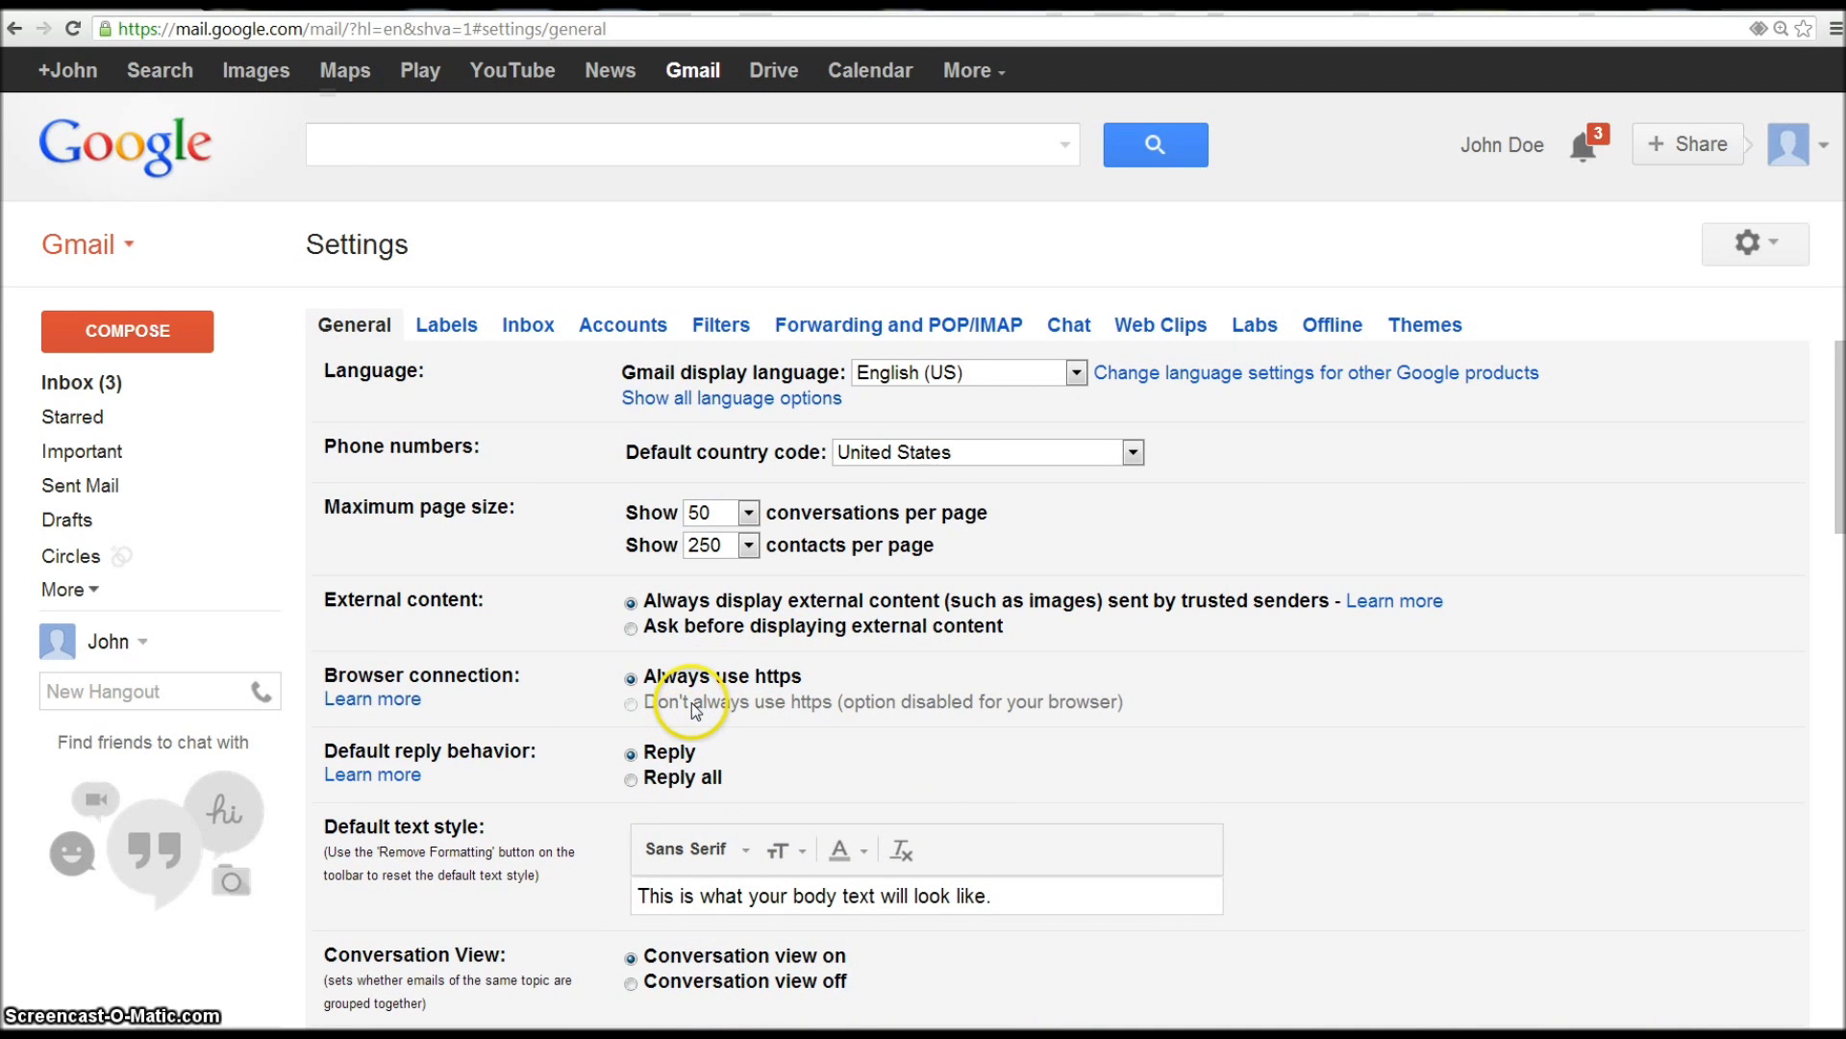
{"action": "scroll", "coordinate": [691, 702], "scroll_direction": "down", "scroll_amount": 2}
{"action": "left_click", "coordinate": [1013, 702]}
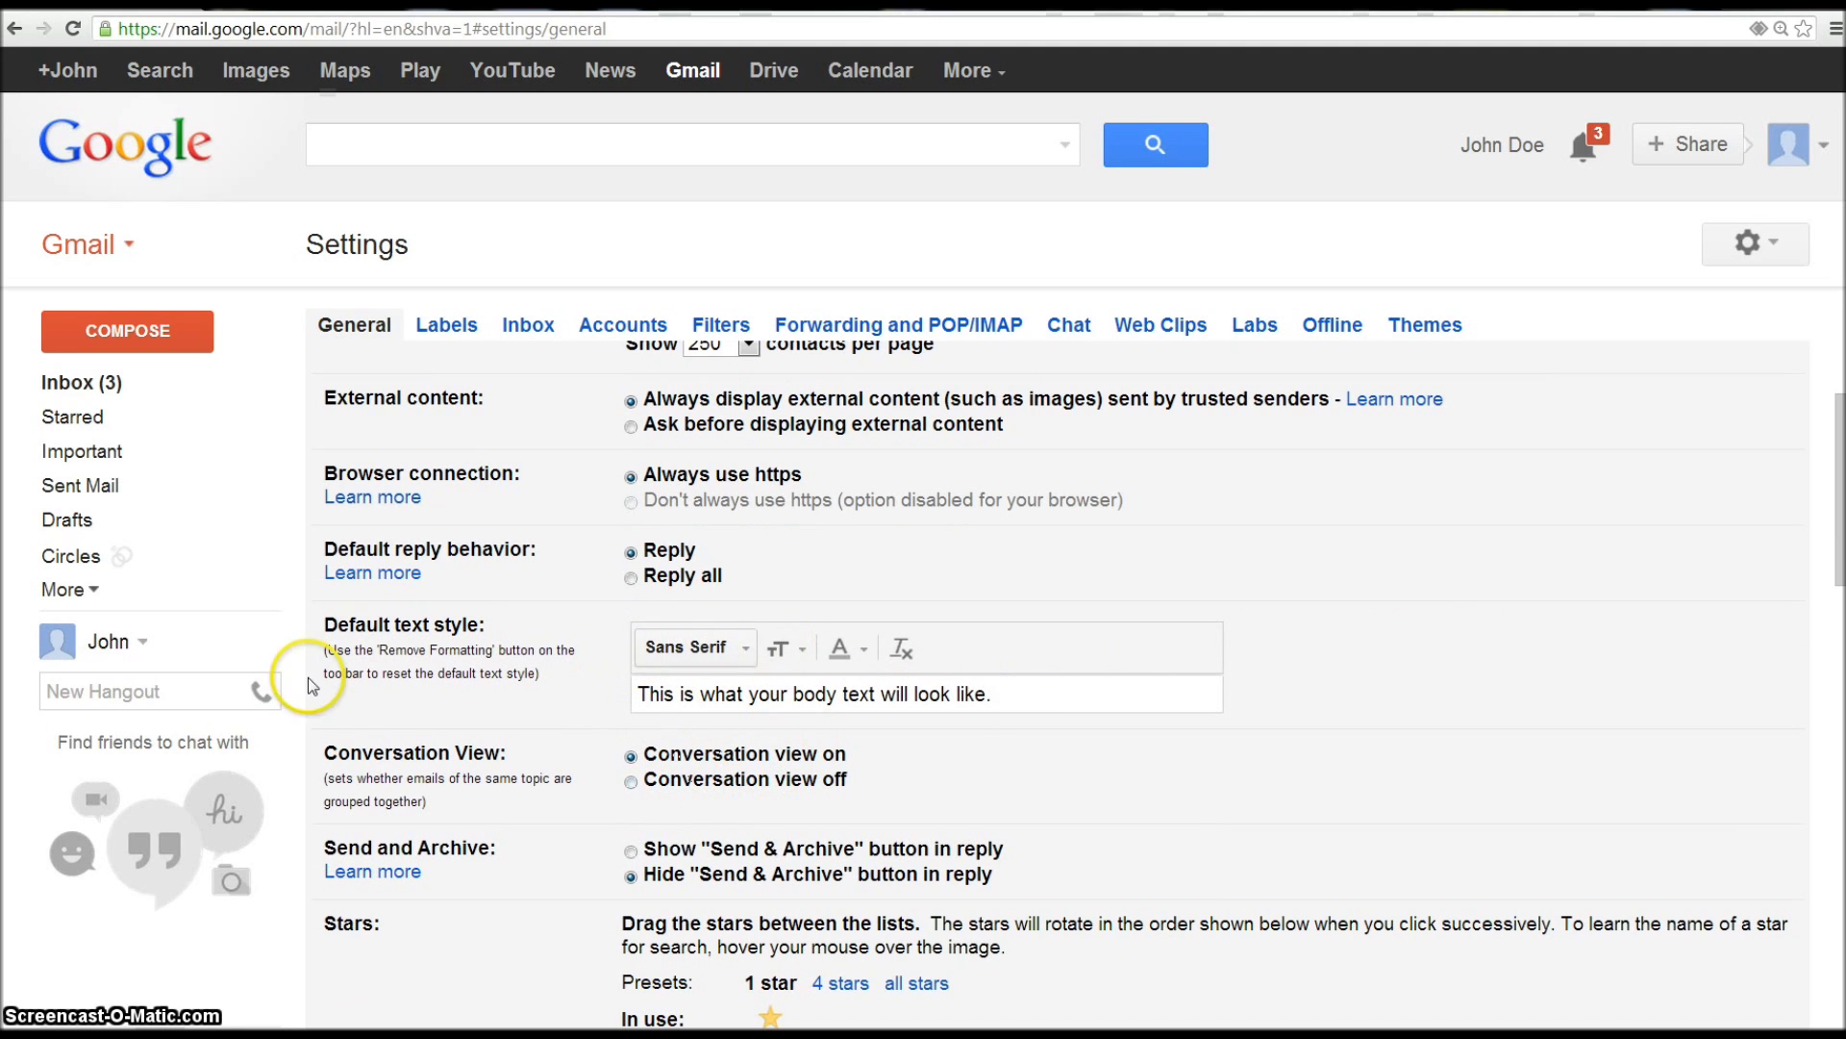
{"action": "scroll", "coordinate": [664, 616], "scroll_direction": "down", "scroll_amount": 4}
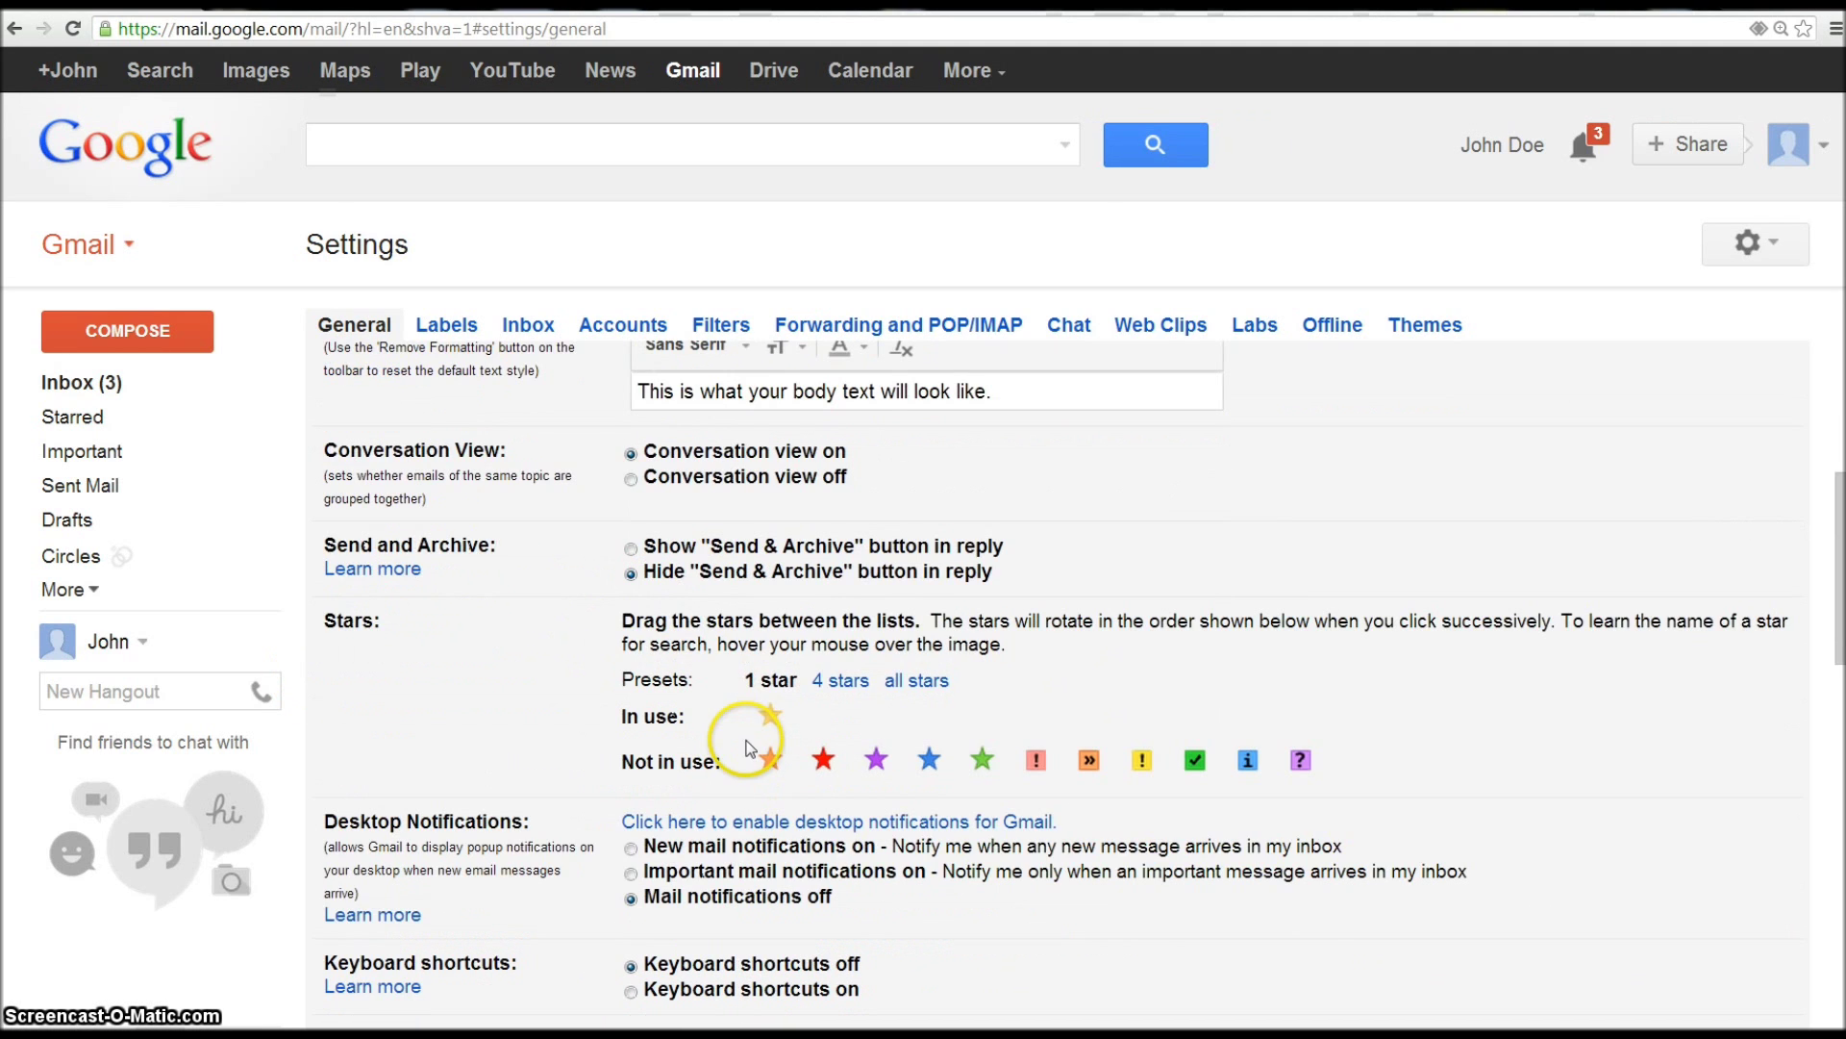
{"action": "scroll", "coordinate": [754, 714], "scroll_direction": "up", "scroll_amount": 6}
- Go to the Accounts settings and start adding a POP3 mail account you own
{"action": "left_click", "coordinate": [623, 325]}
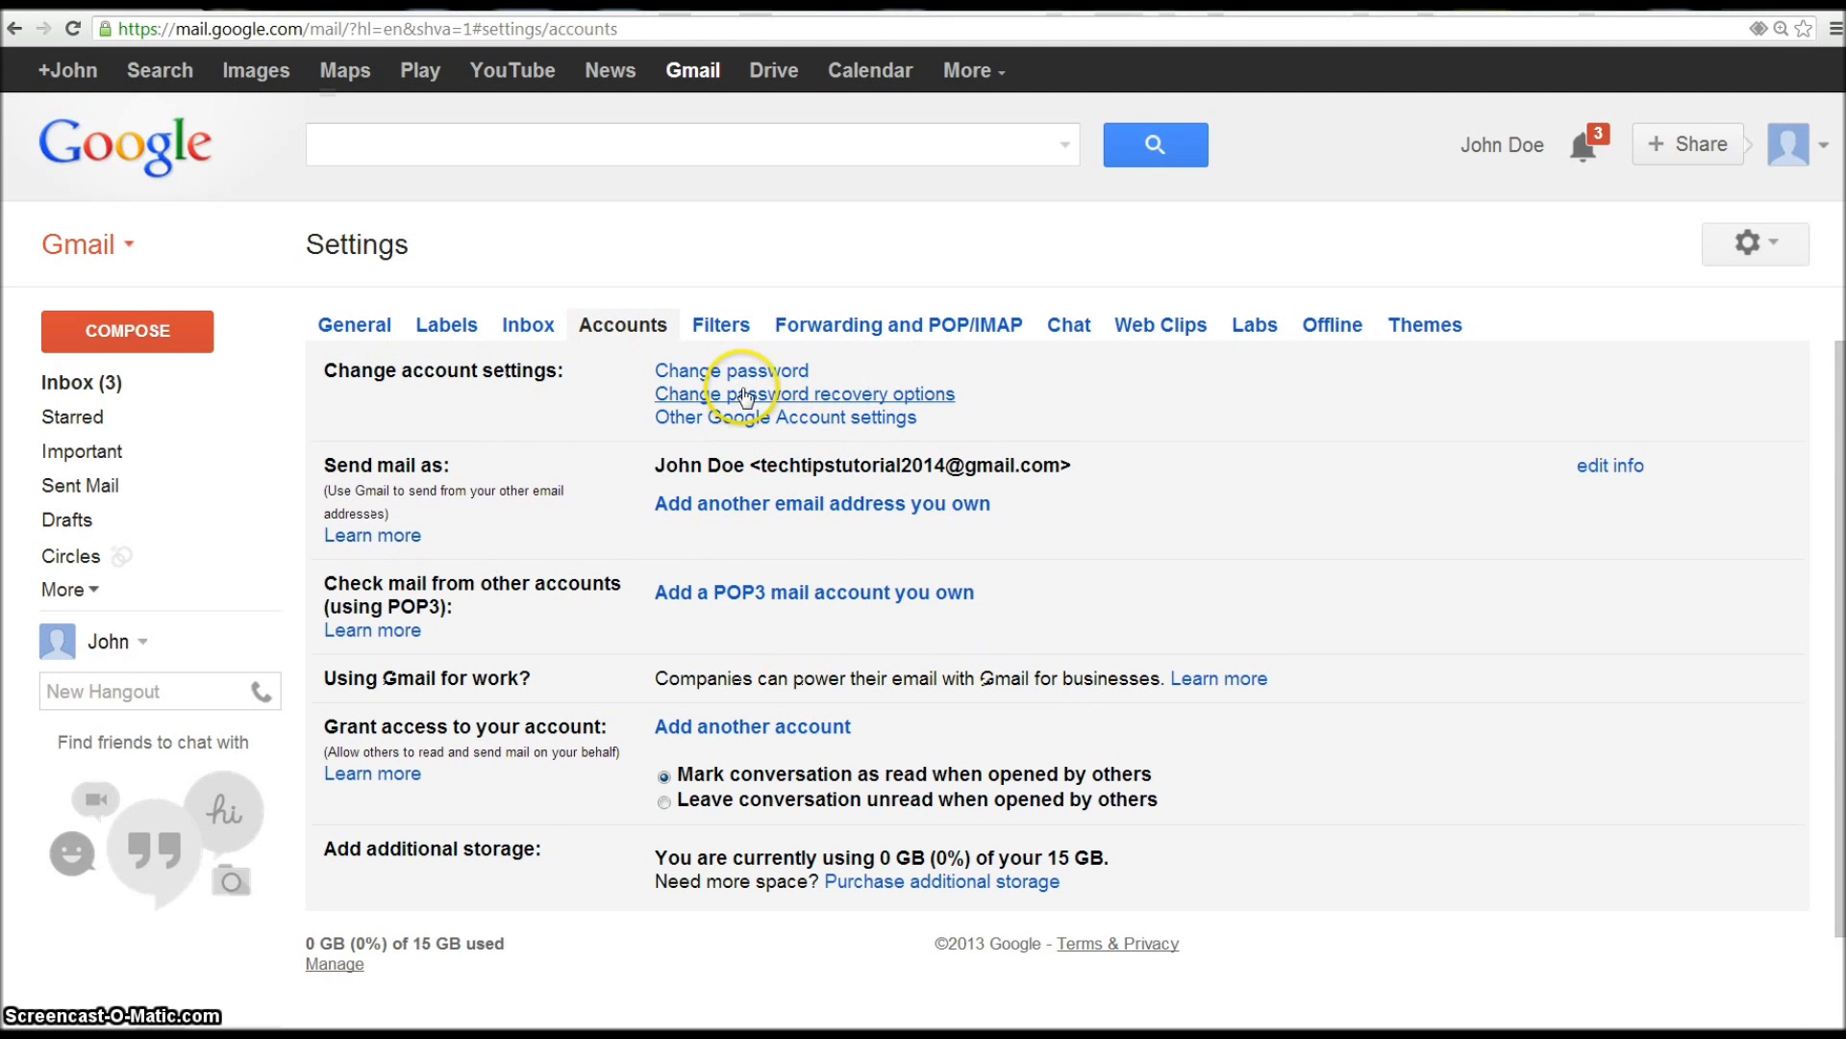
{"action": "left_click", "coordinate": [1779, 241]}
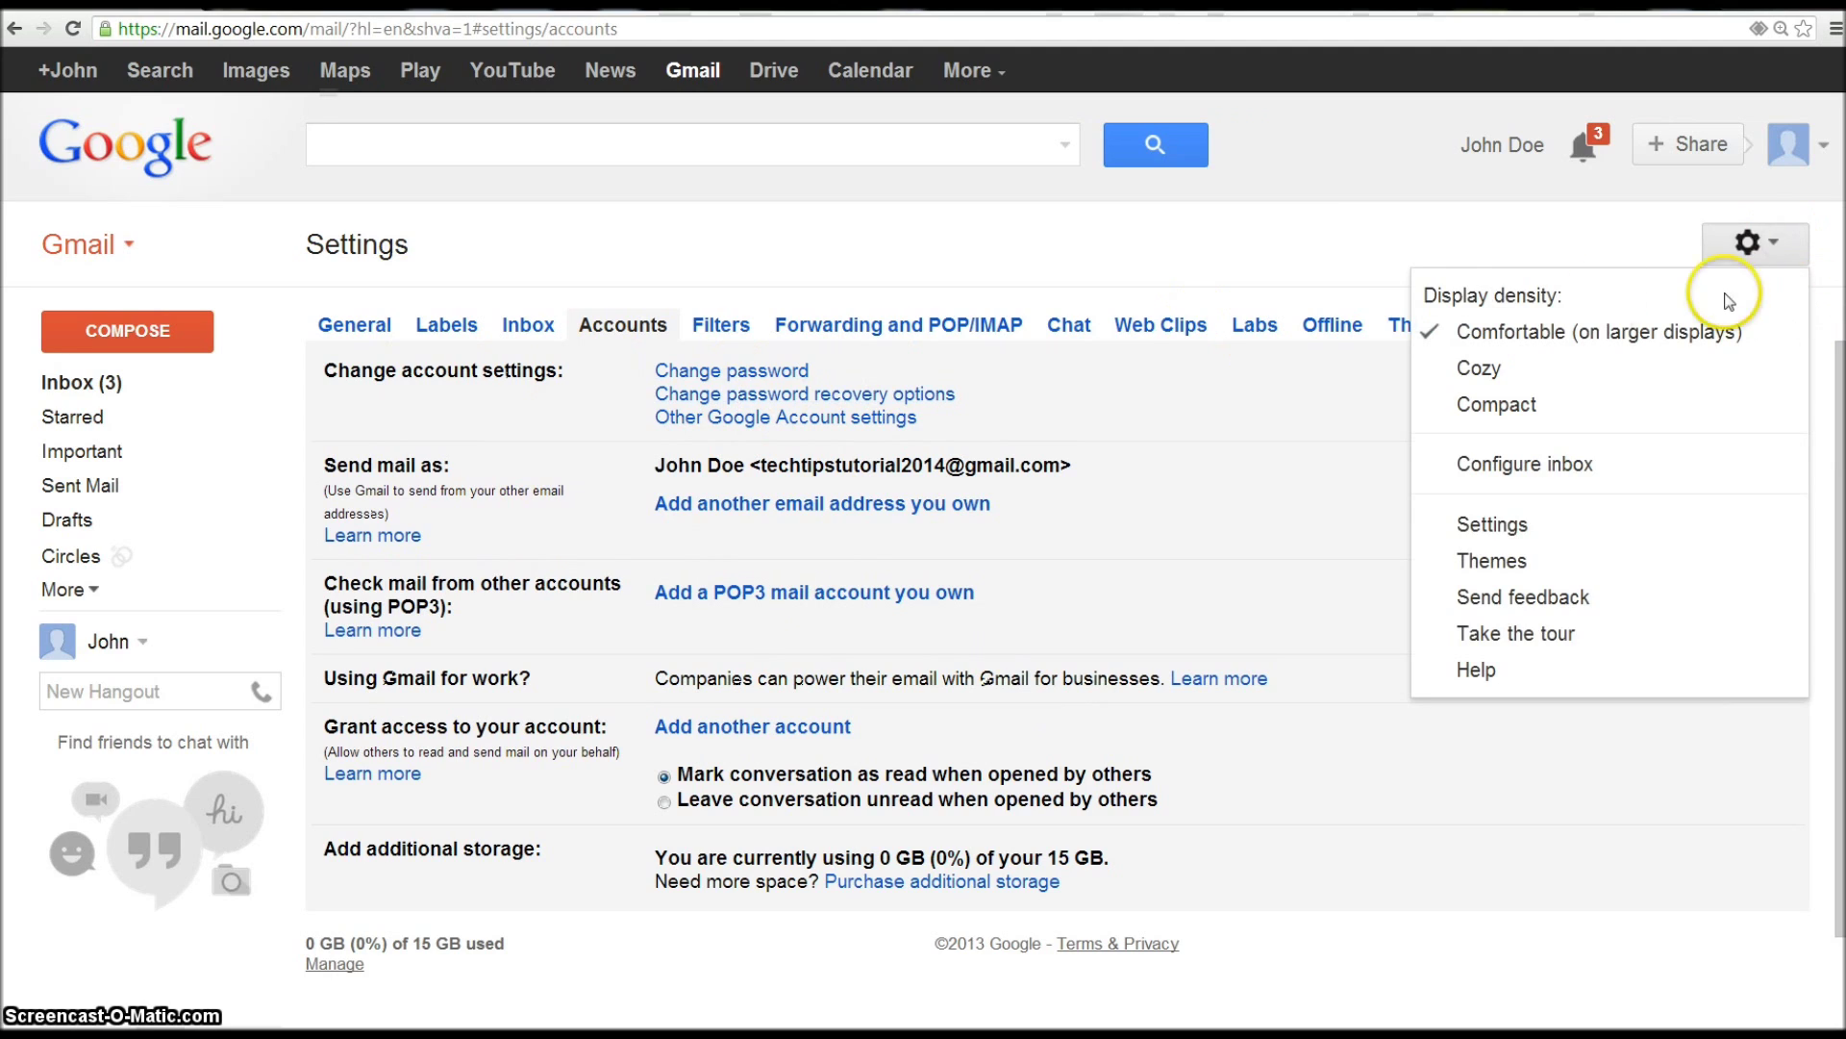
{"action": "left_click", "coordinate": [1360, 227]}
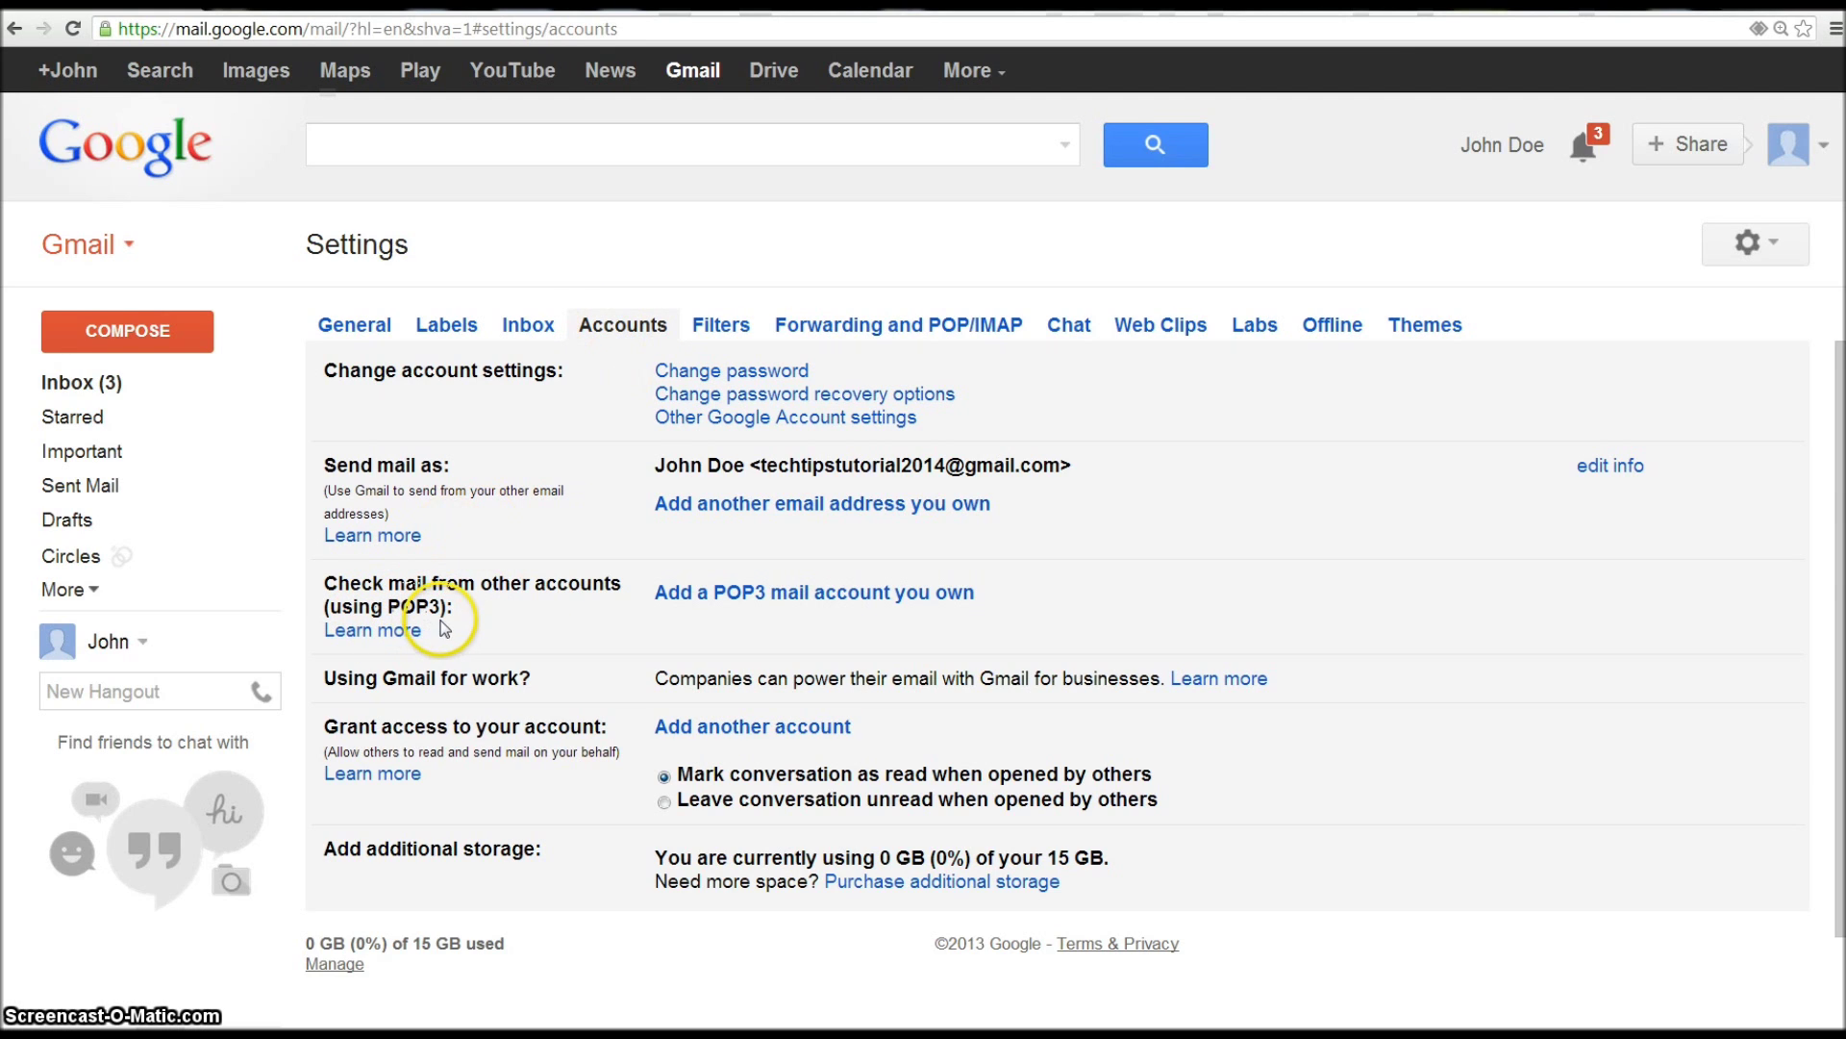
{"action": "left_click", "coordinate": [767, 598]}
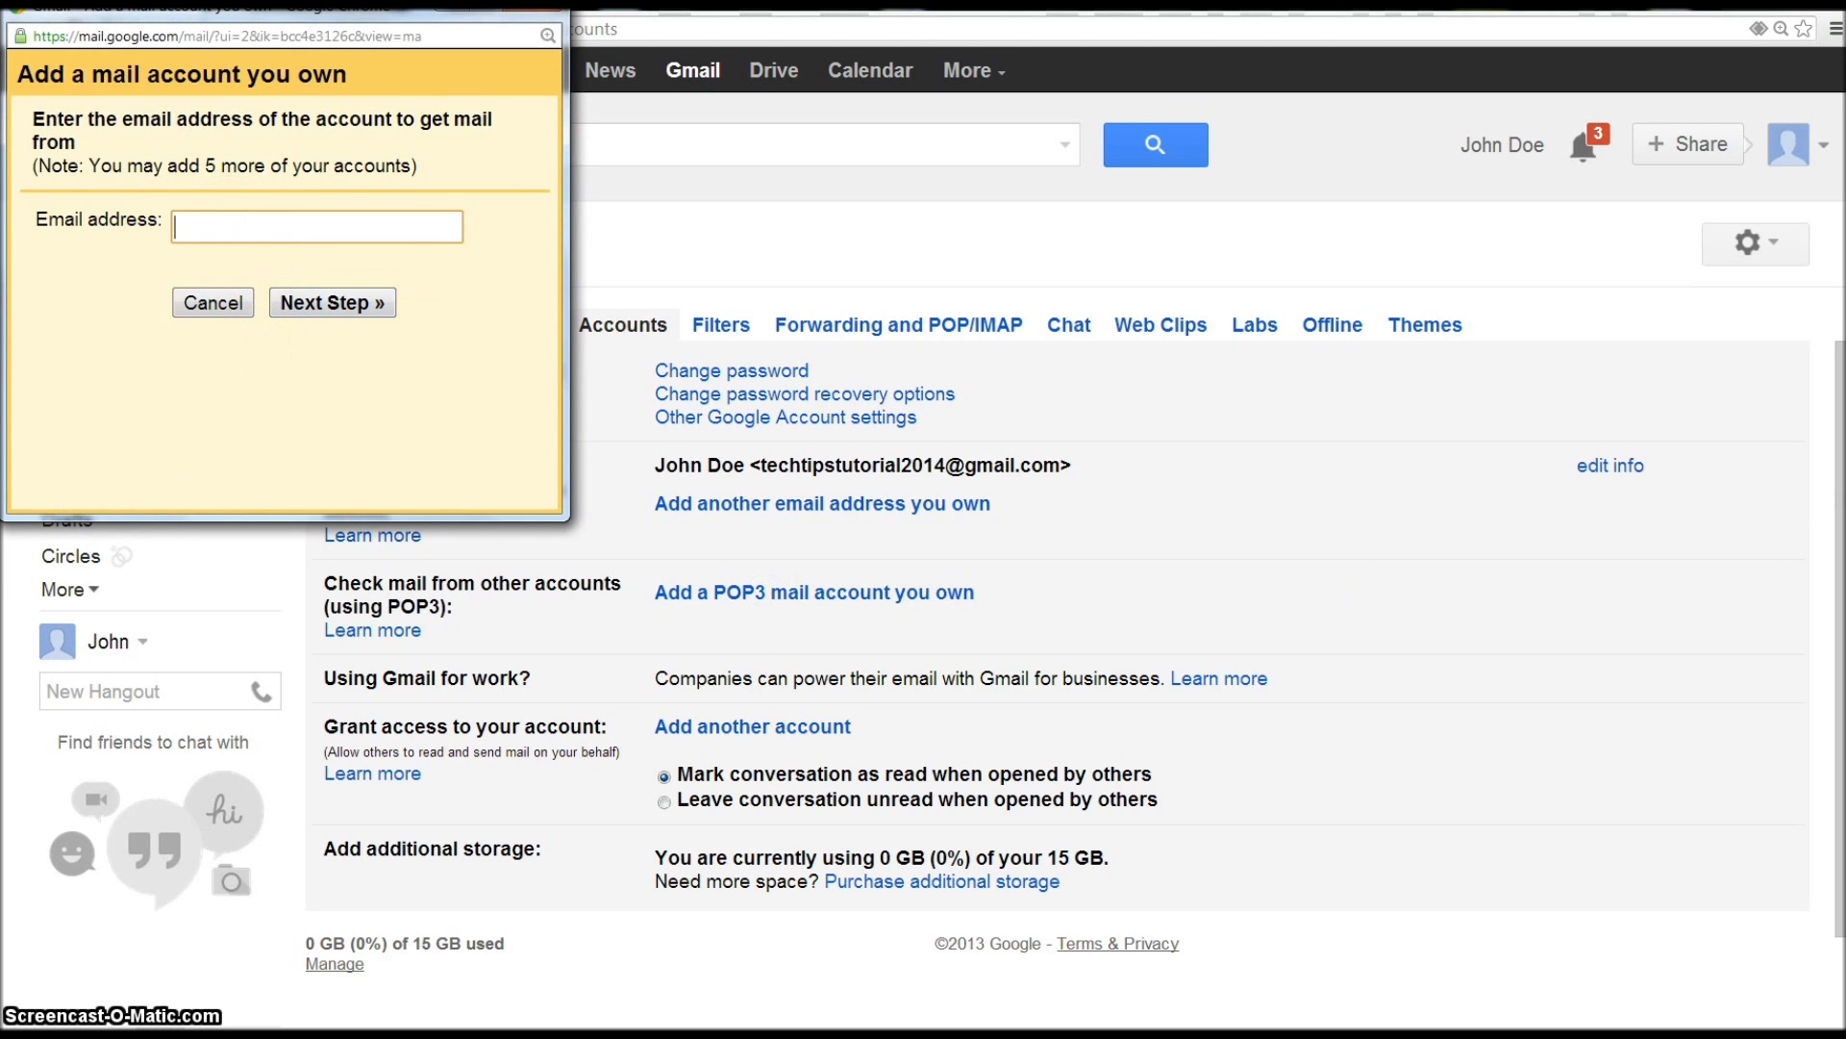
- Copy the original account's address from the sticky note, paste it as the Email address, and continue
{"action": "key", "text": "alt+Tab"}
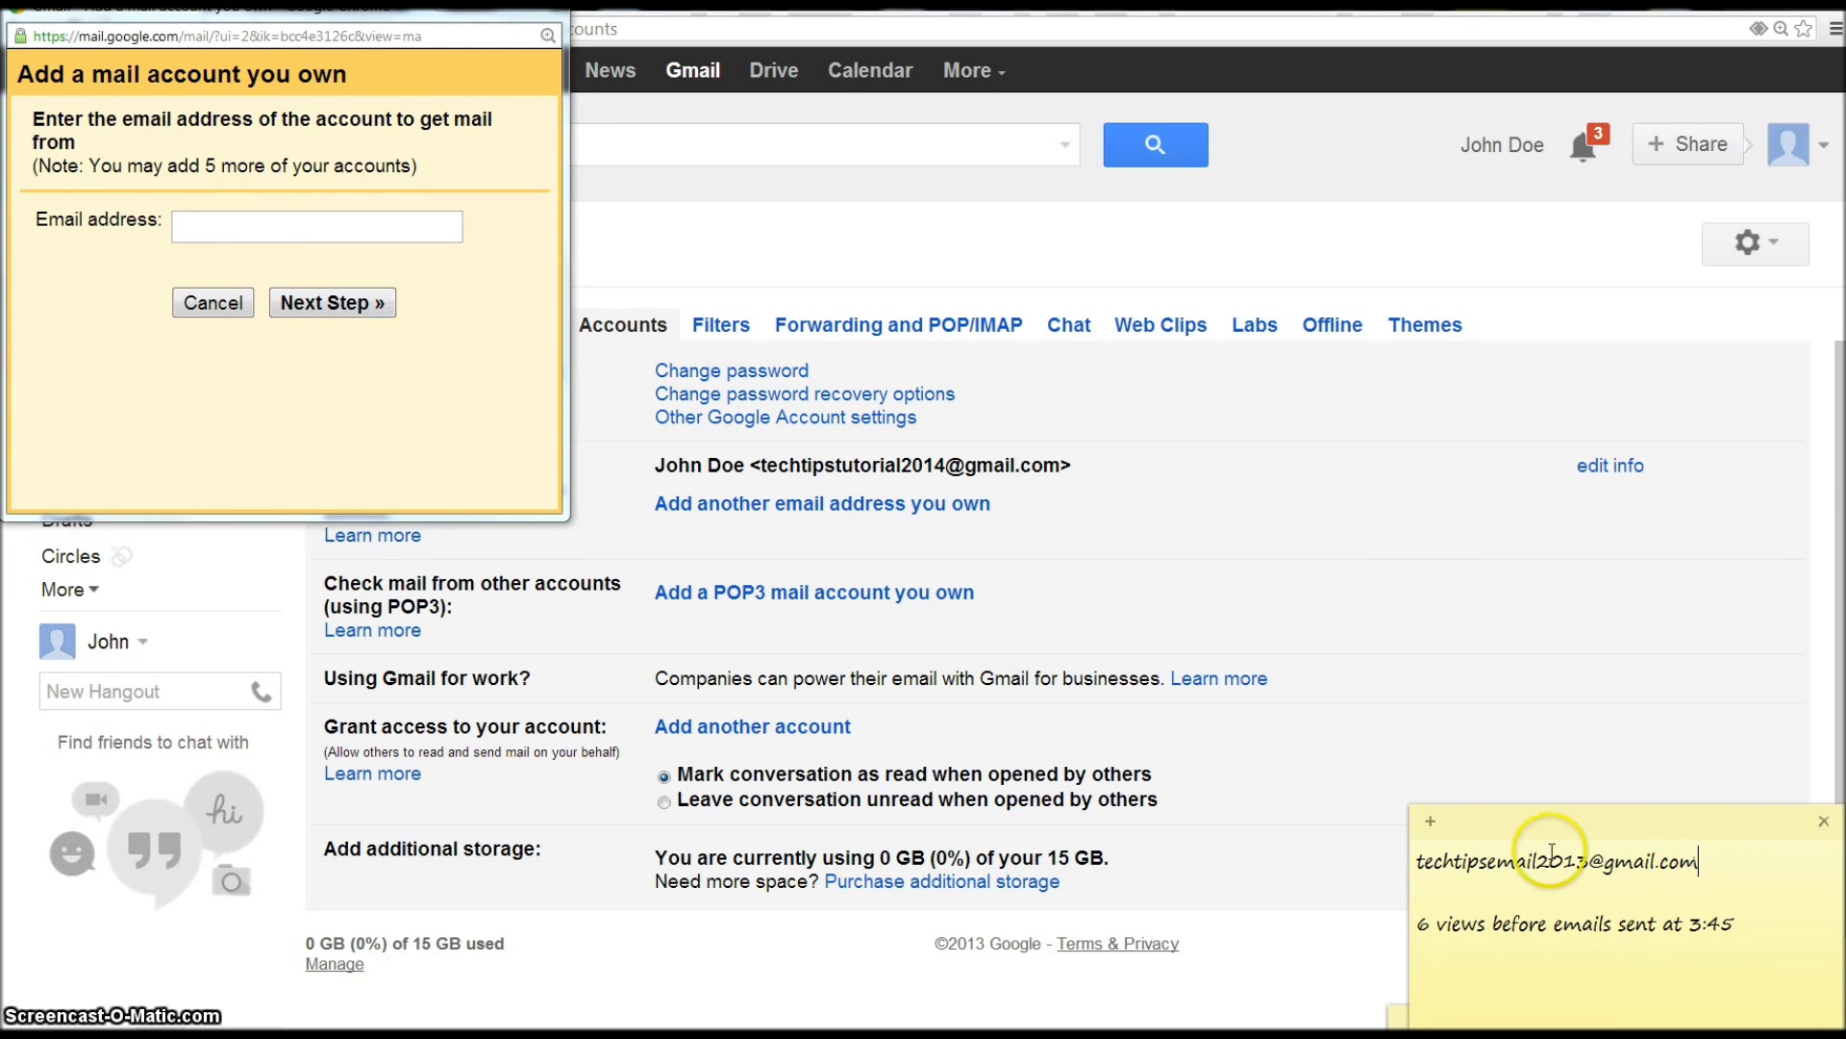
{"action": "left_click", "coordinate": [1418, 860], "text": "shift"}
{"action": "key", "text": "ctrl+c"}
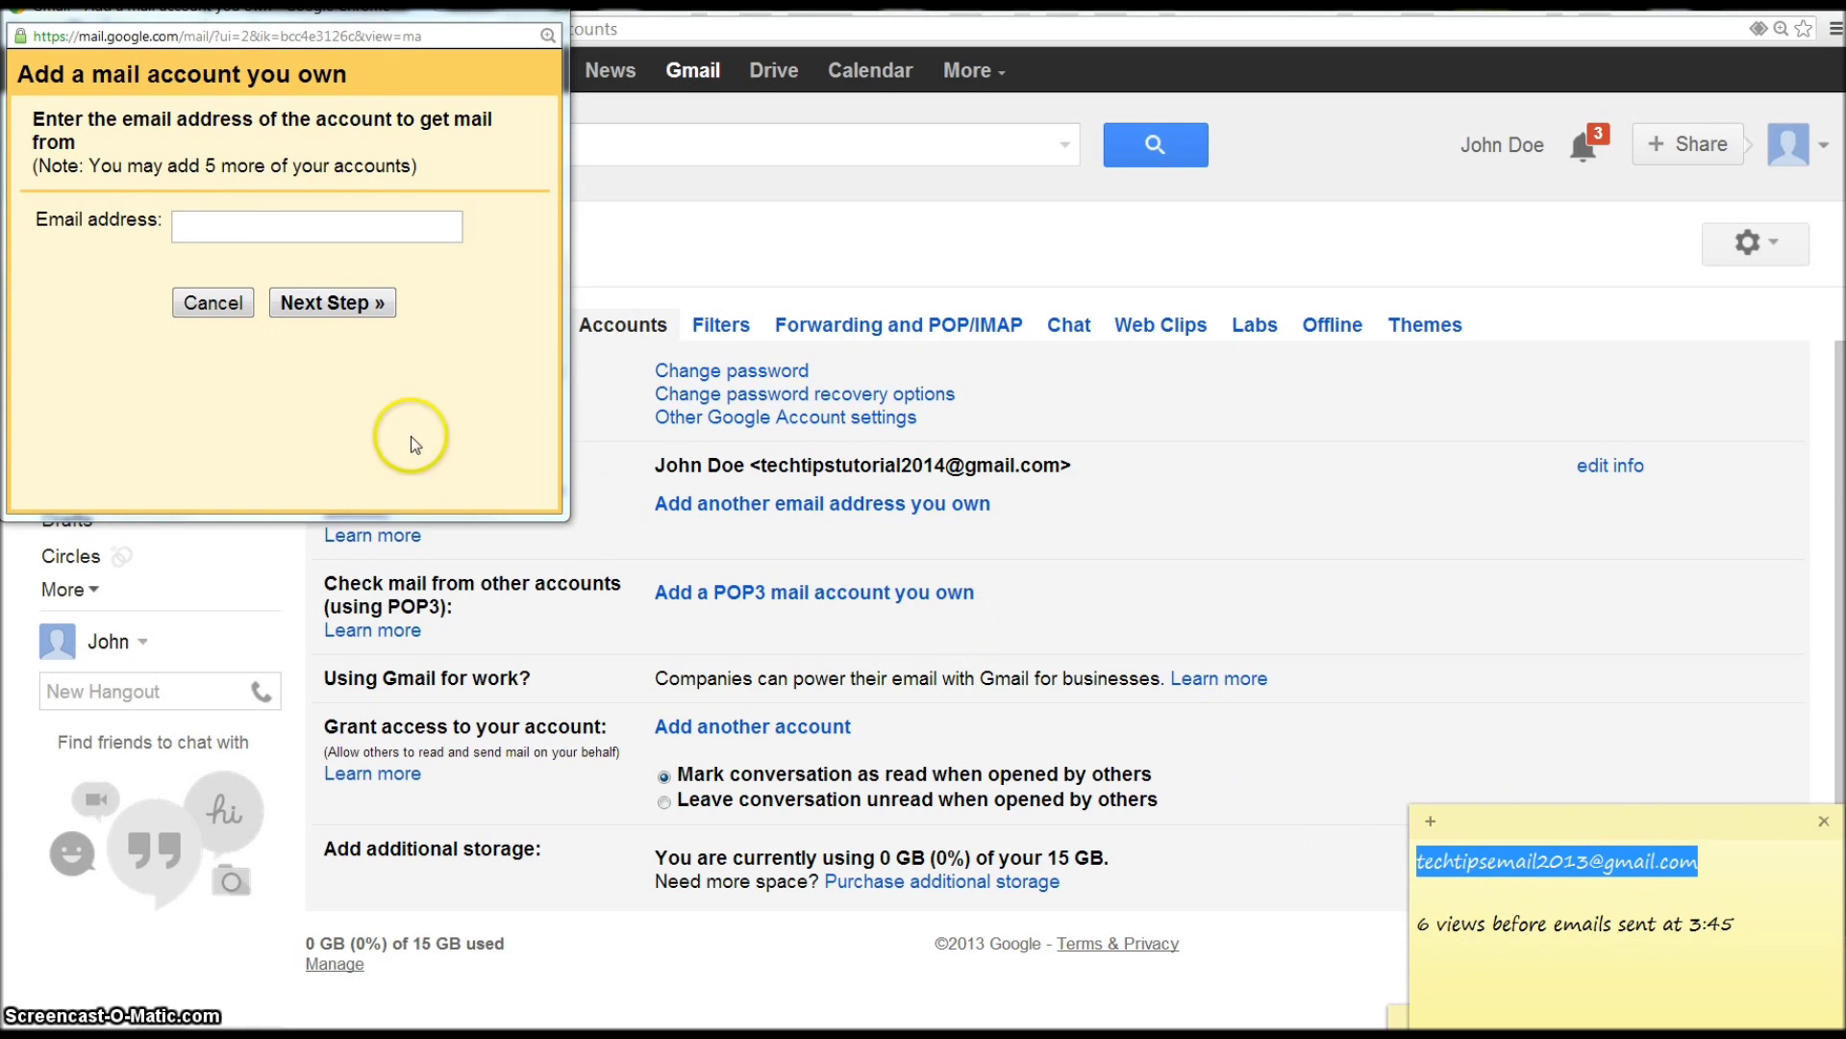
{"action": "left_click", "coordinate": [242, 223]}
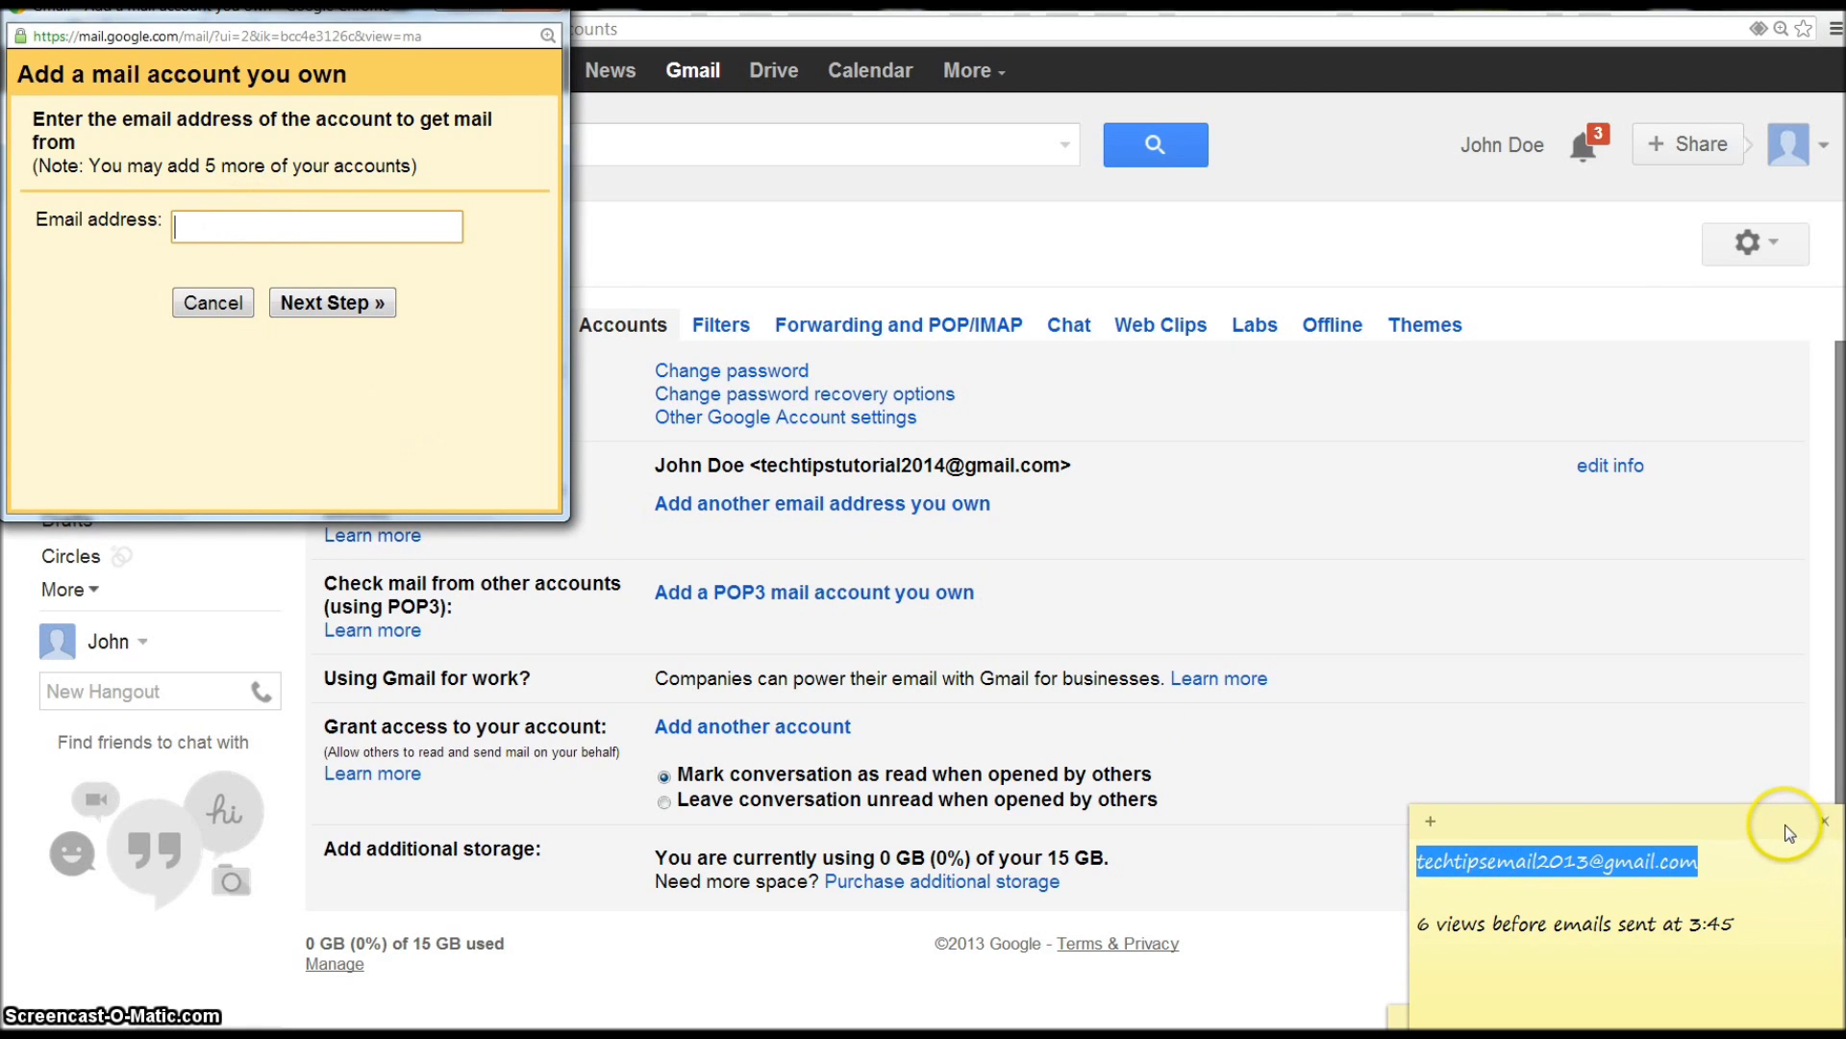
{"action": "left_click", "coordinate": [1683, 655]}
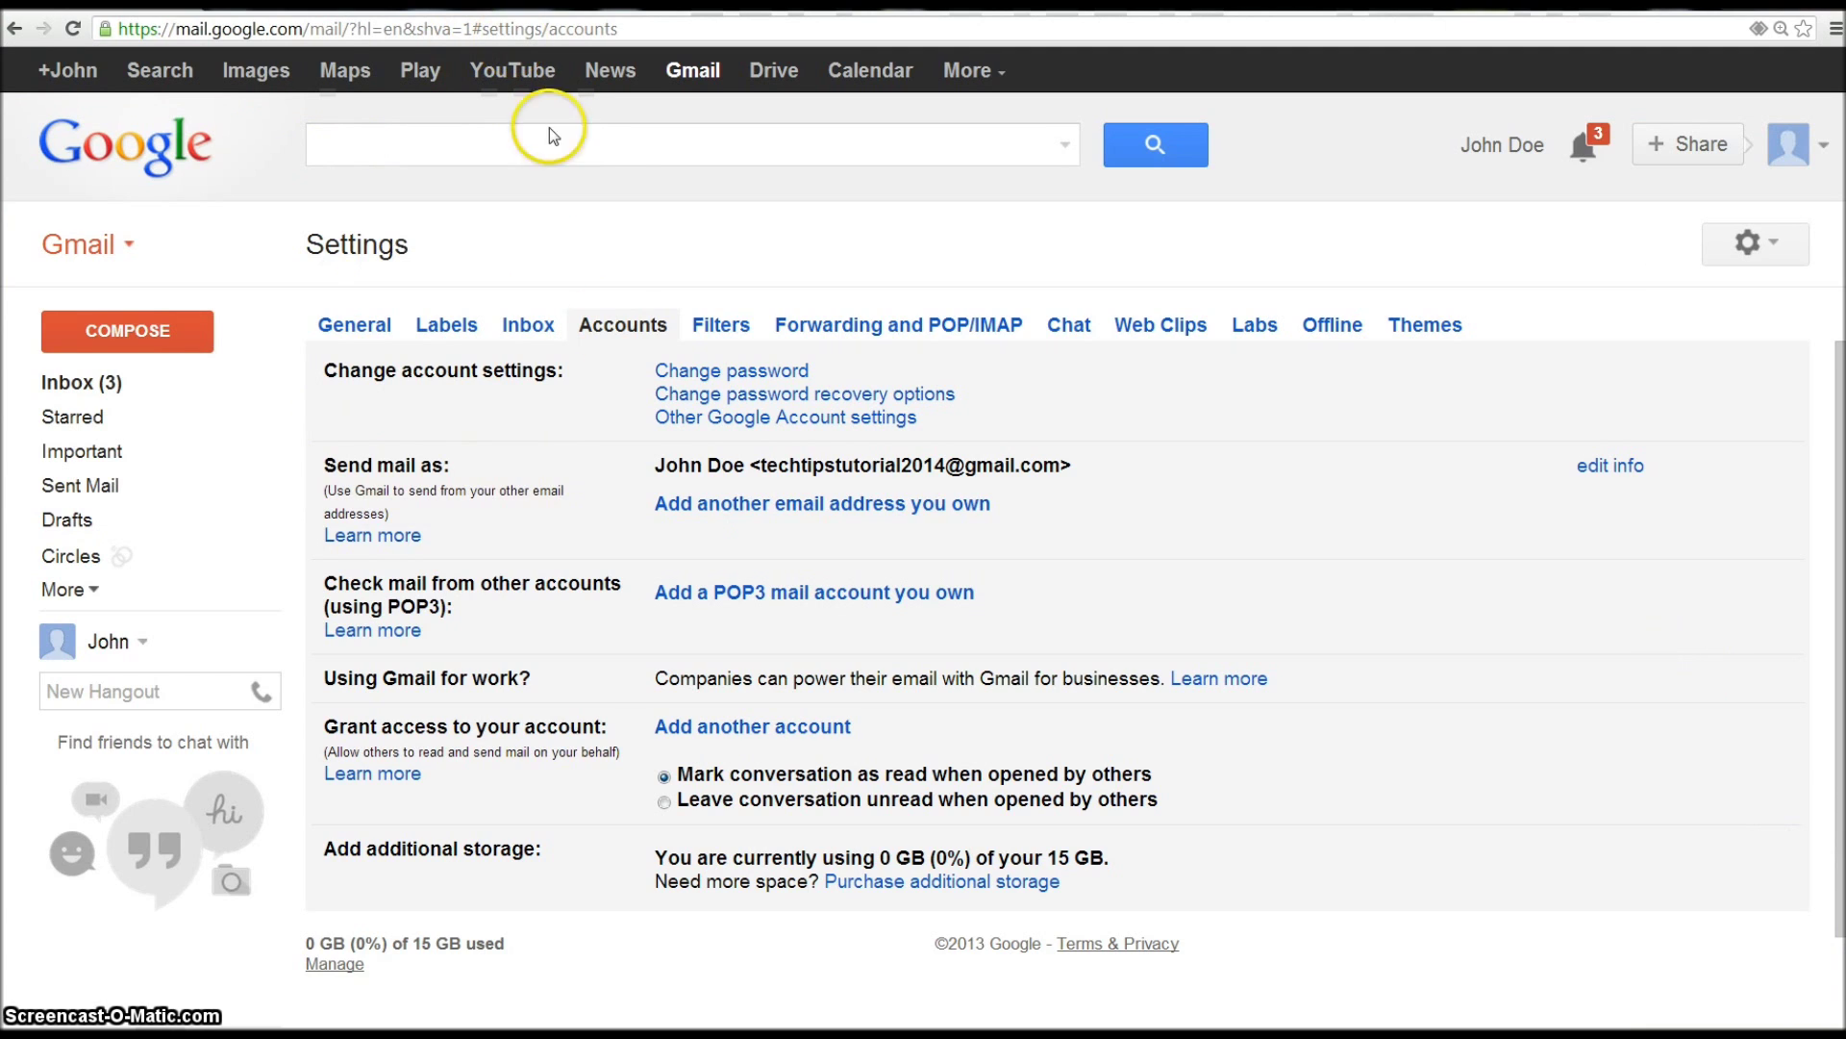
{"action": "key", "text": "alt+Tab"}
{"action": "key", "text": "alt+Tab"}
{"action": "left_click", "coordinate": [253, 227]}
{"action": "key", "text": "ctrl+v"}
{"action": "left_click", "coordinate": [343, 305]}
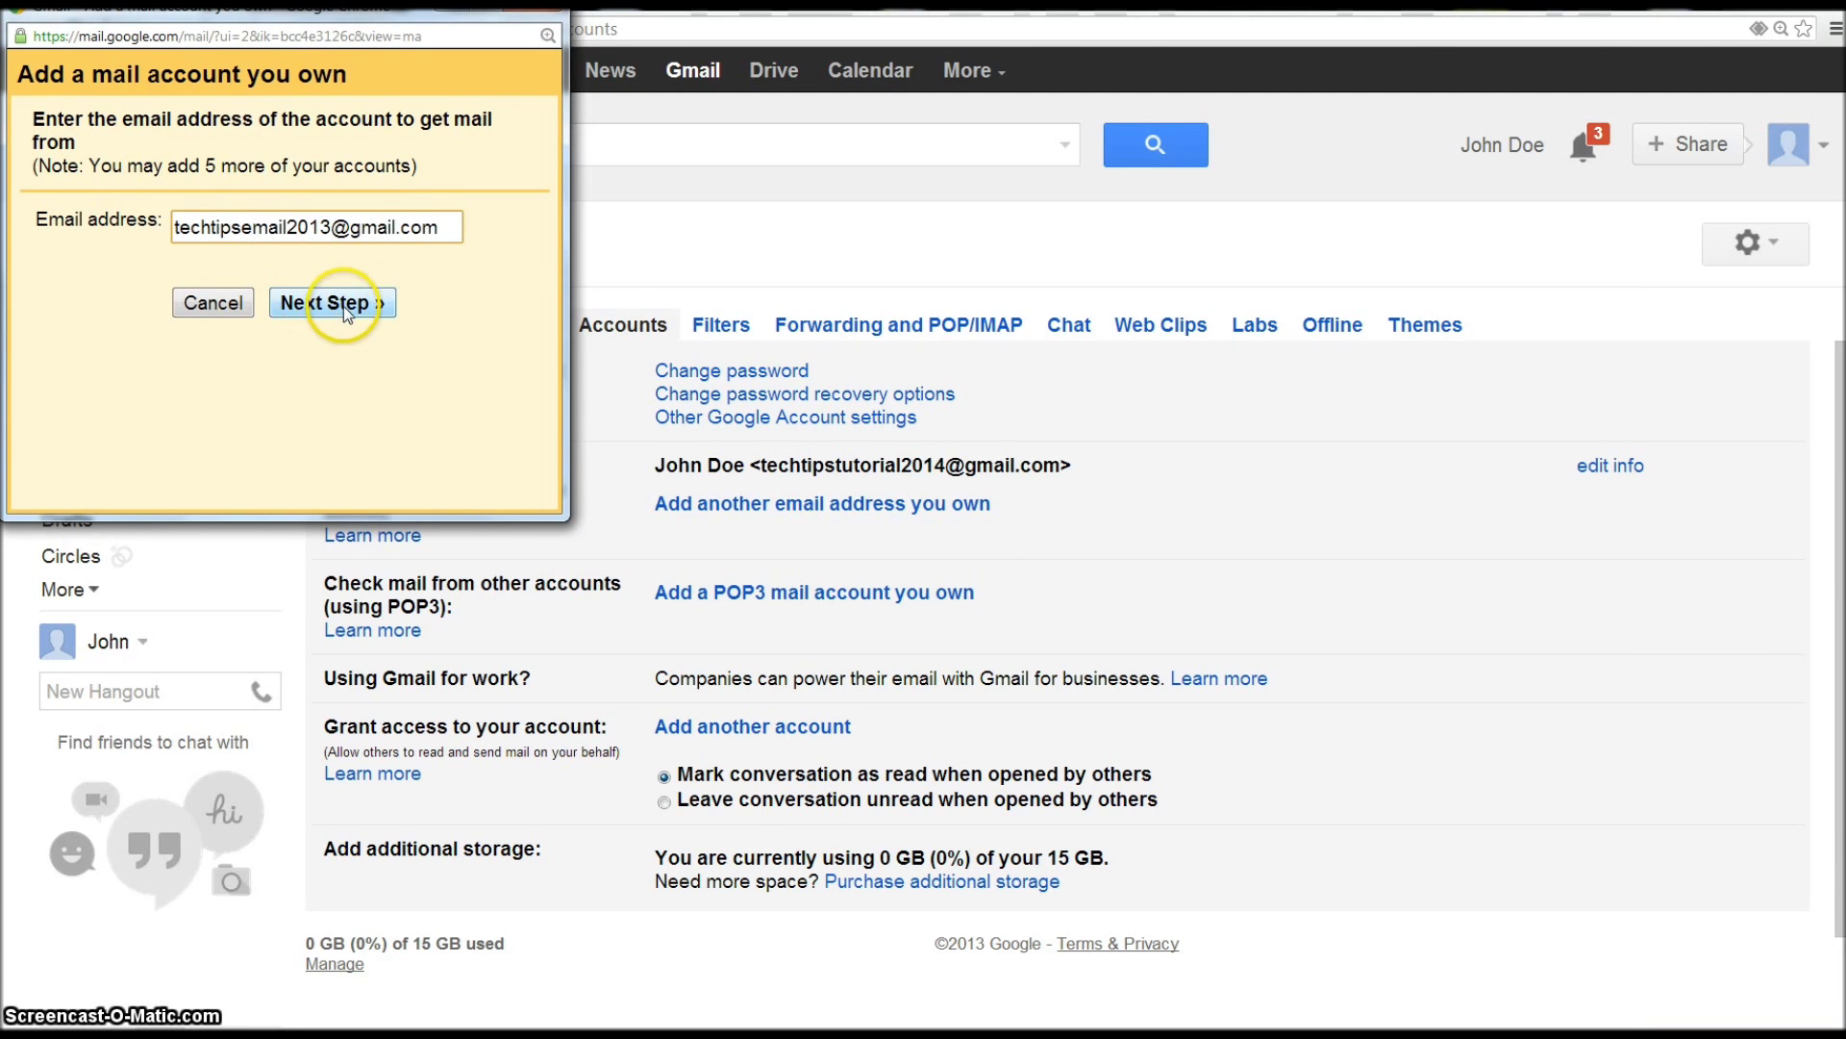
{"action": "left_click", "coordinate": [313, 285]}
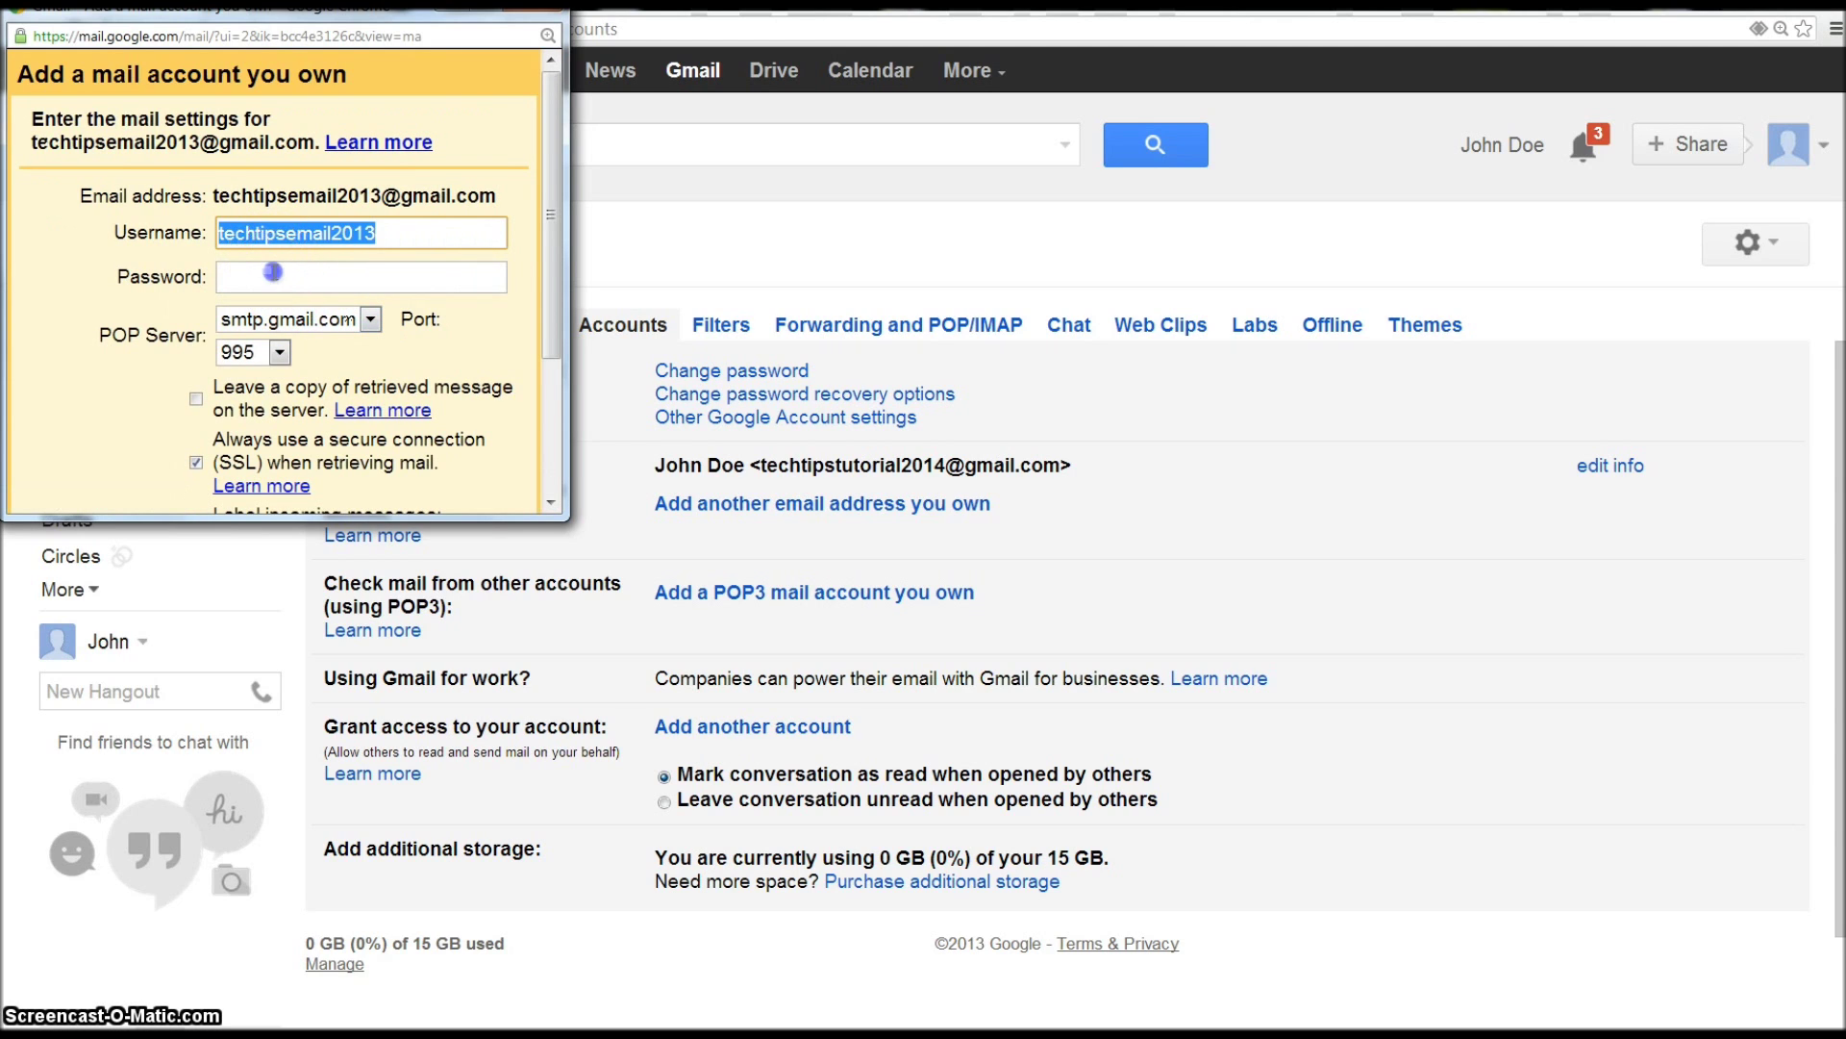
- Enter the old account's password, tick 'Leave a copy on the server' and 'Label incoming messages', and submit
{"action": "left_click", "coordinate": [293, 267]}
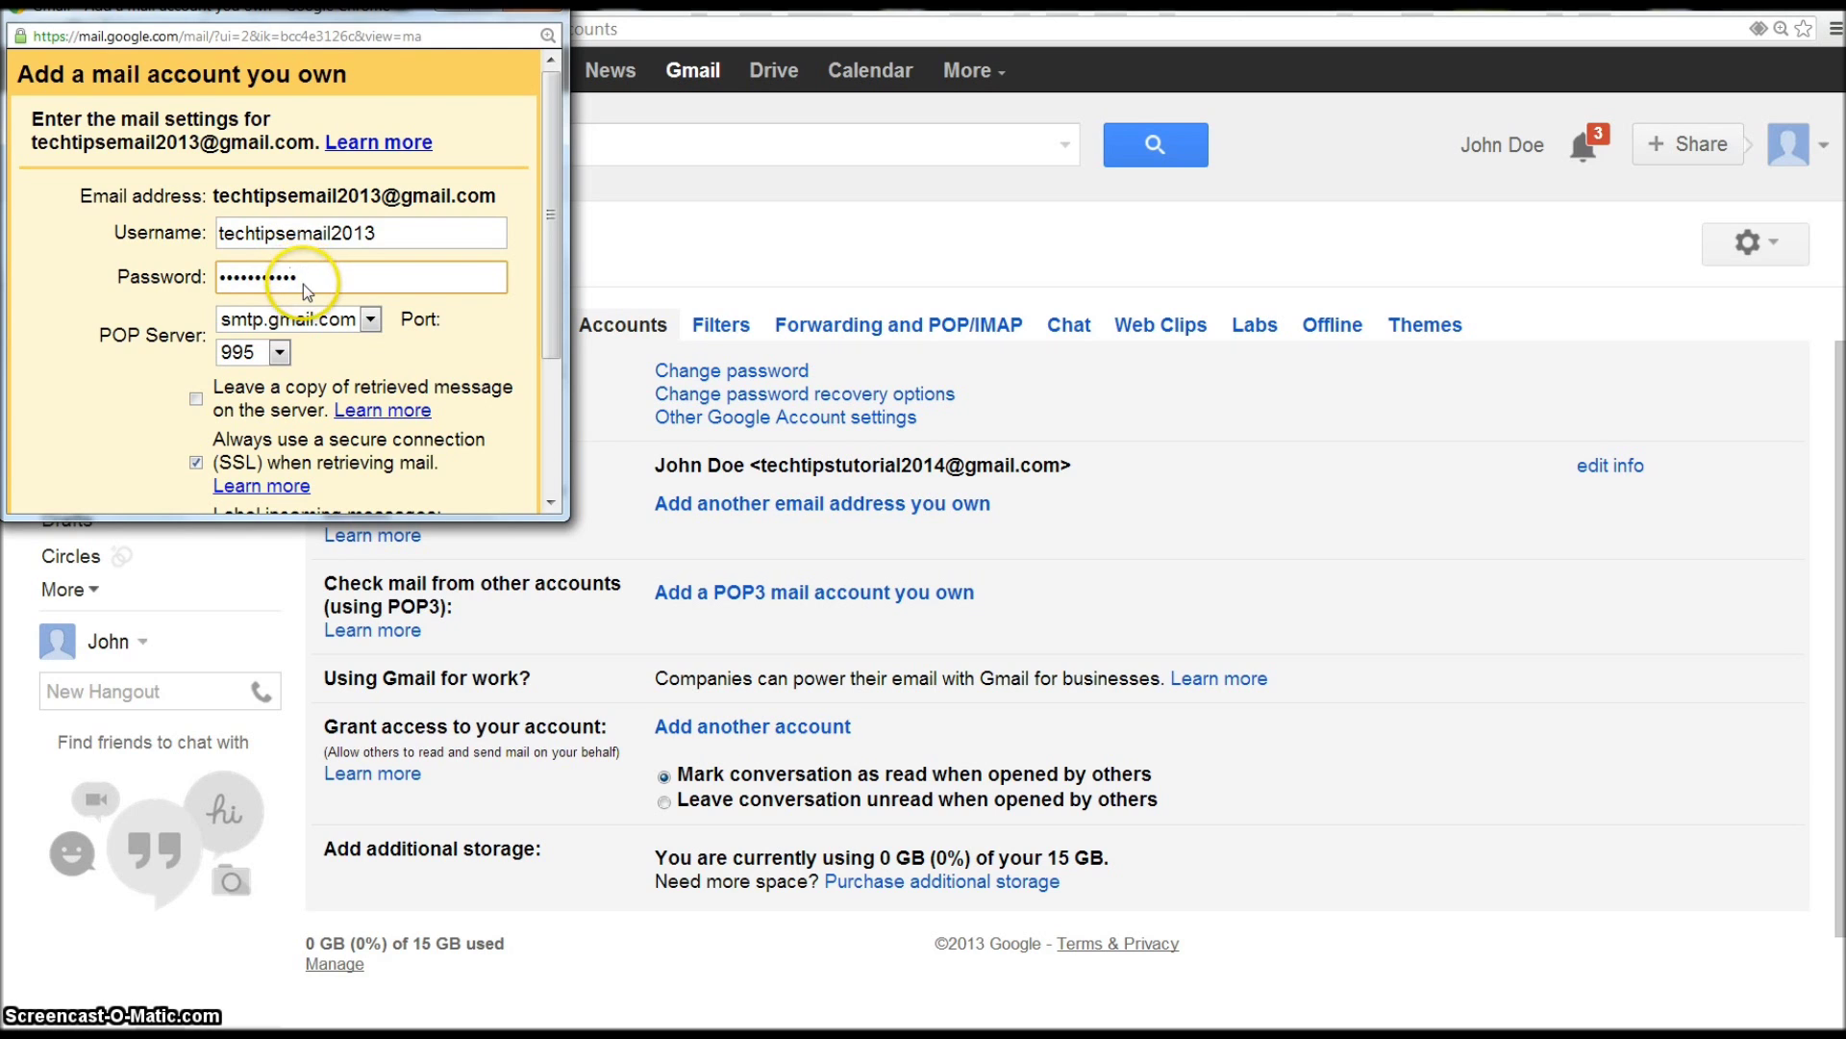
{"action": "scroll", "coordinate": [288, 346], "scroll_direction": "down", "scroll_amount": 1}
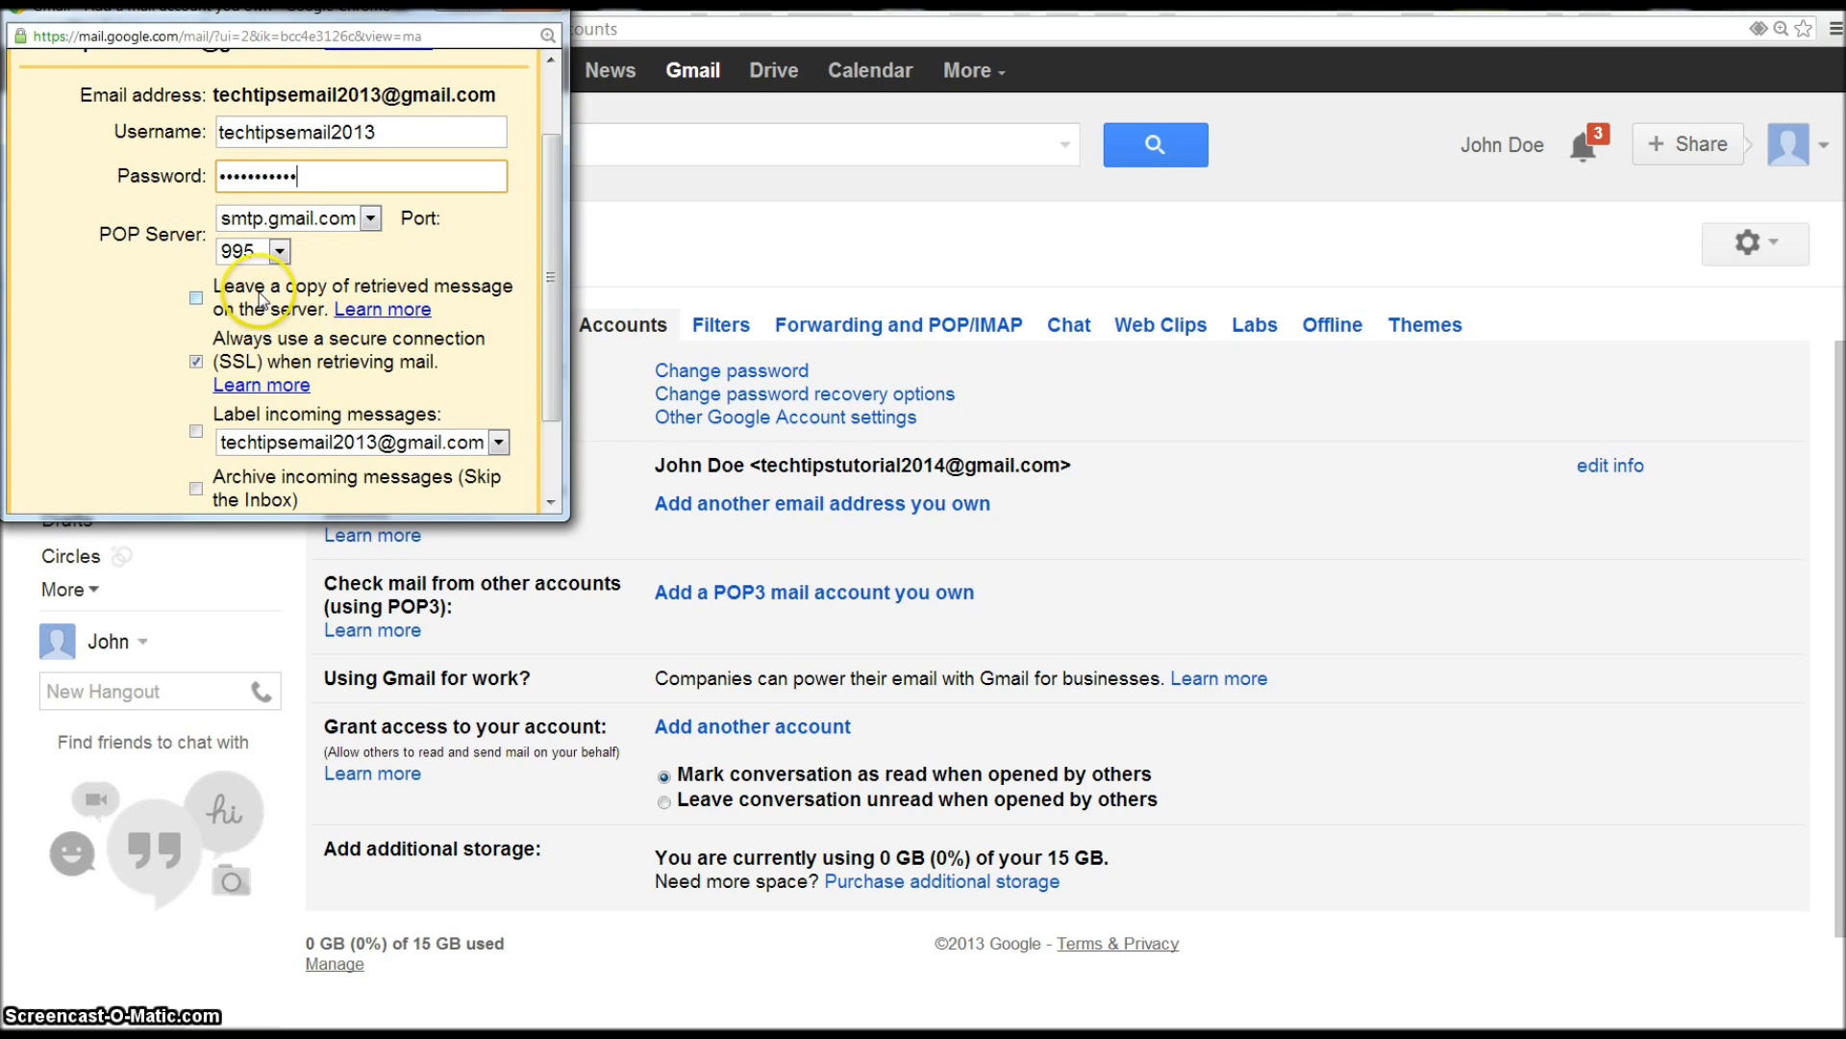
{"action": "left_click", "coordinate": [195, 297]}
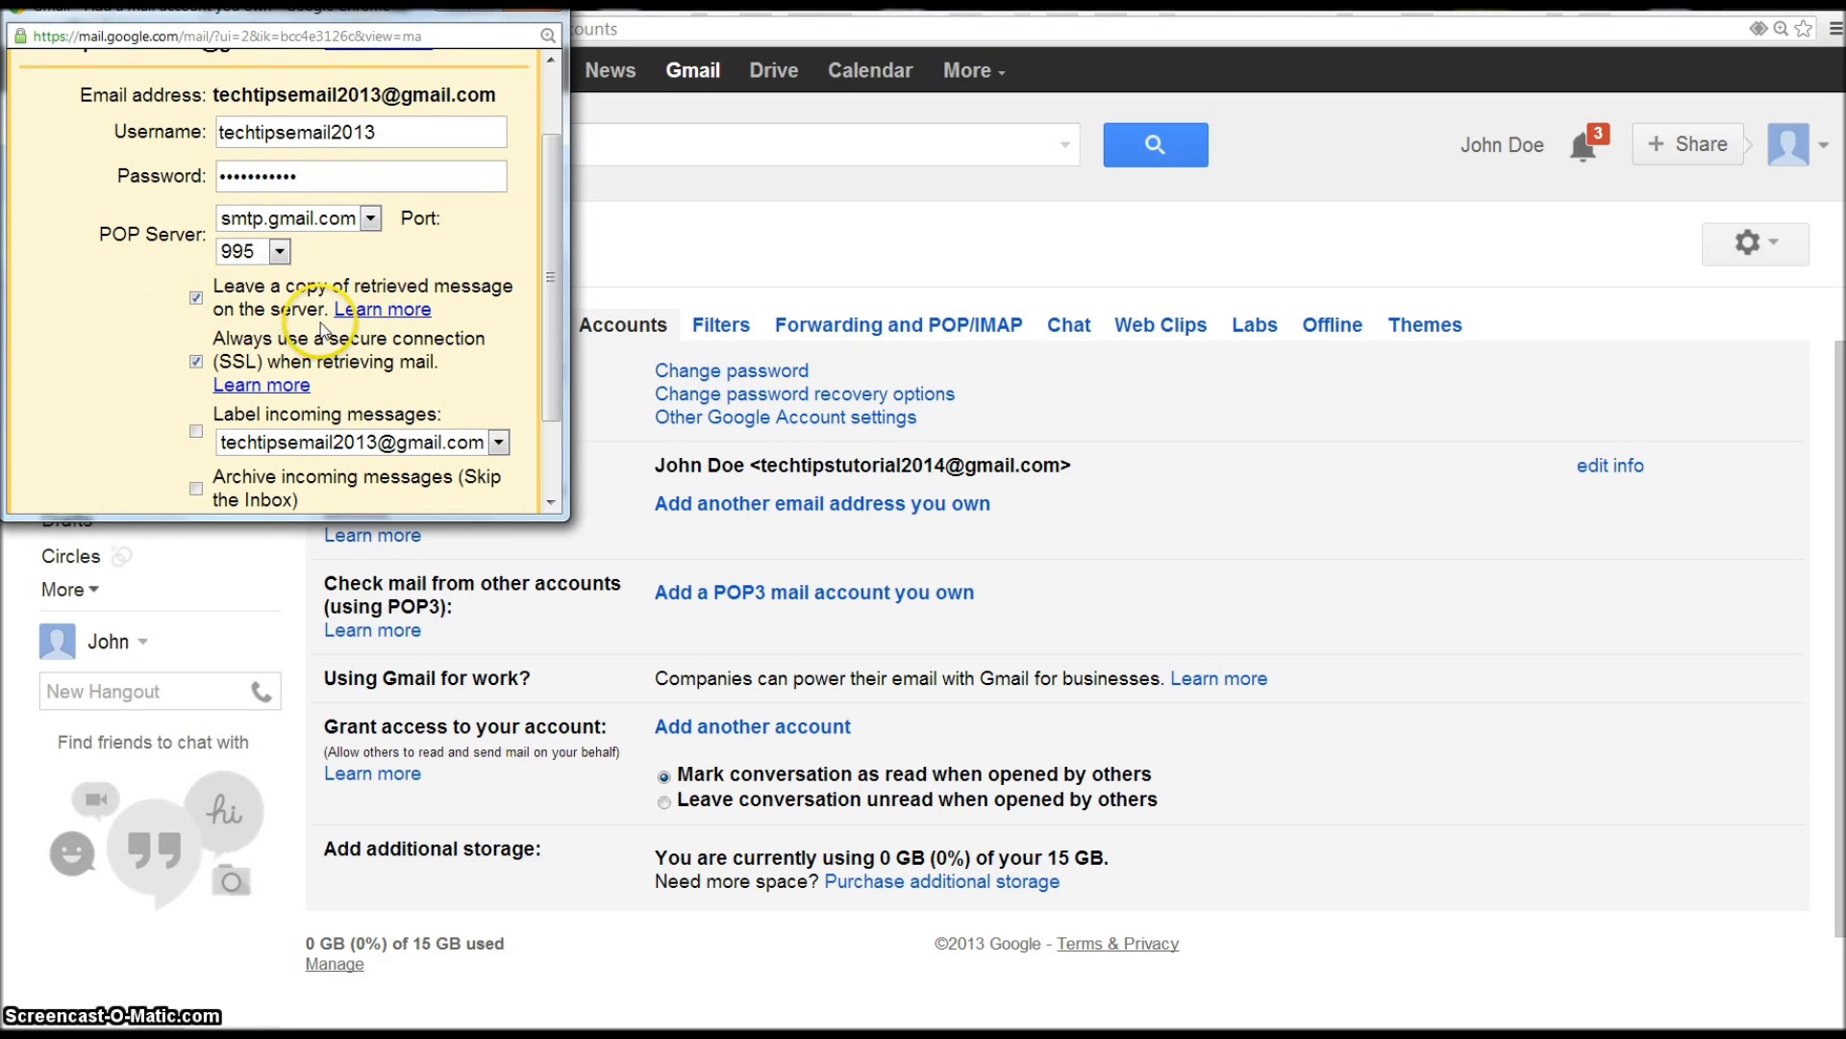
{"action": "scroll", "coordinate": [309, 300], "scroll_direction": "down", "scroll_amount": 2}
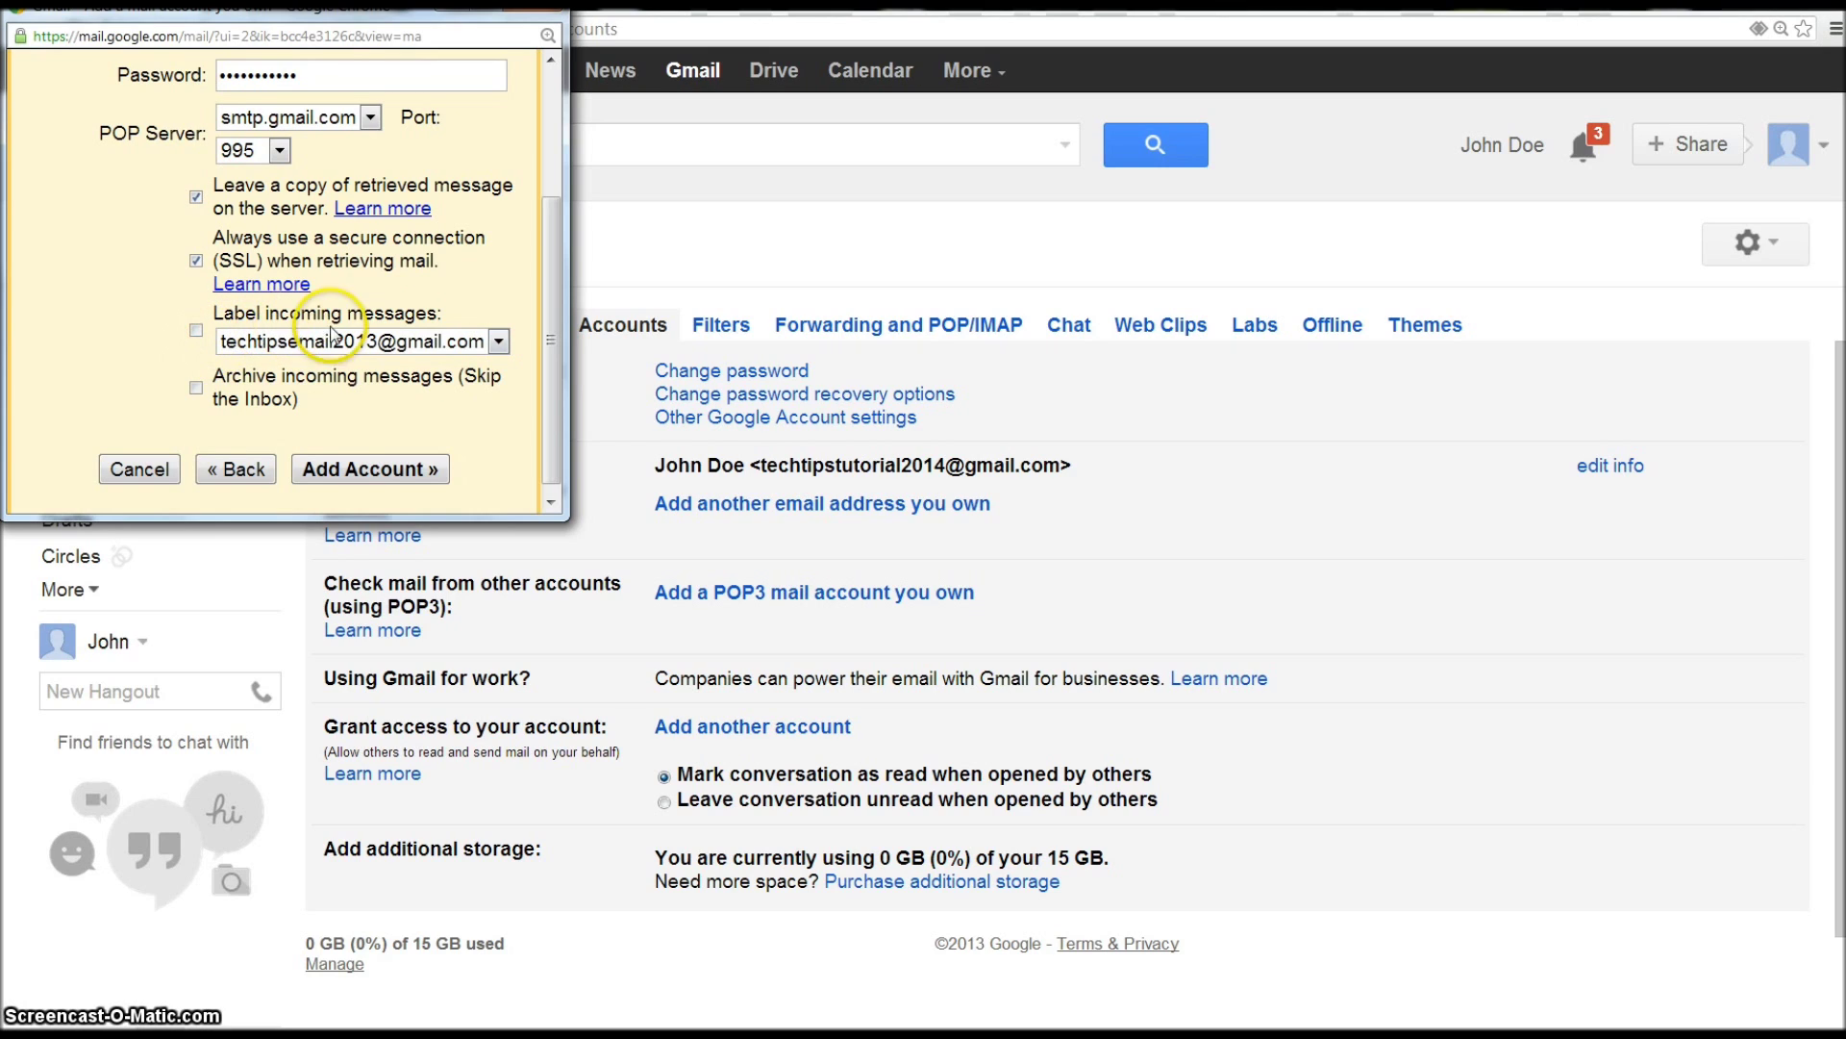
{"action": "left_click", "coordinate": [428, 314]}
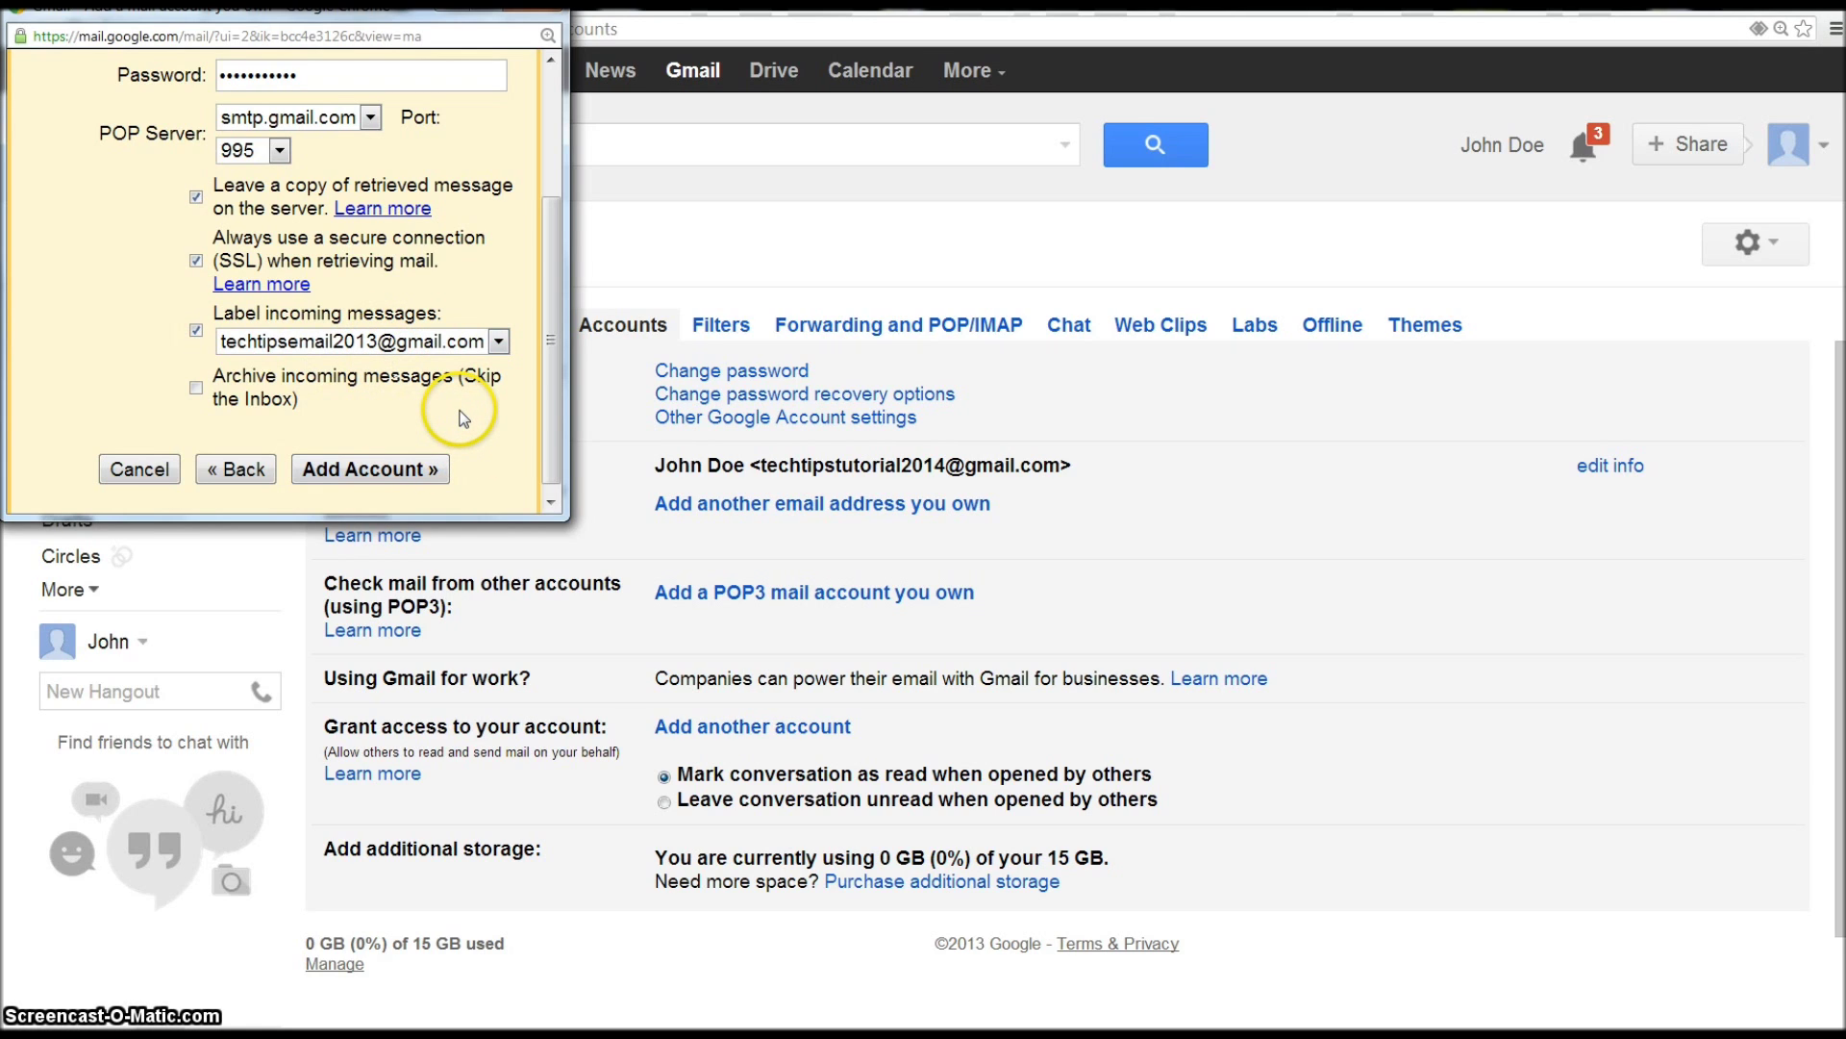
{"action": "left_click", "coordinate": [404, 471]}
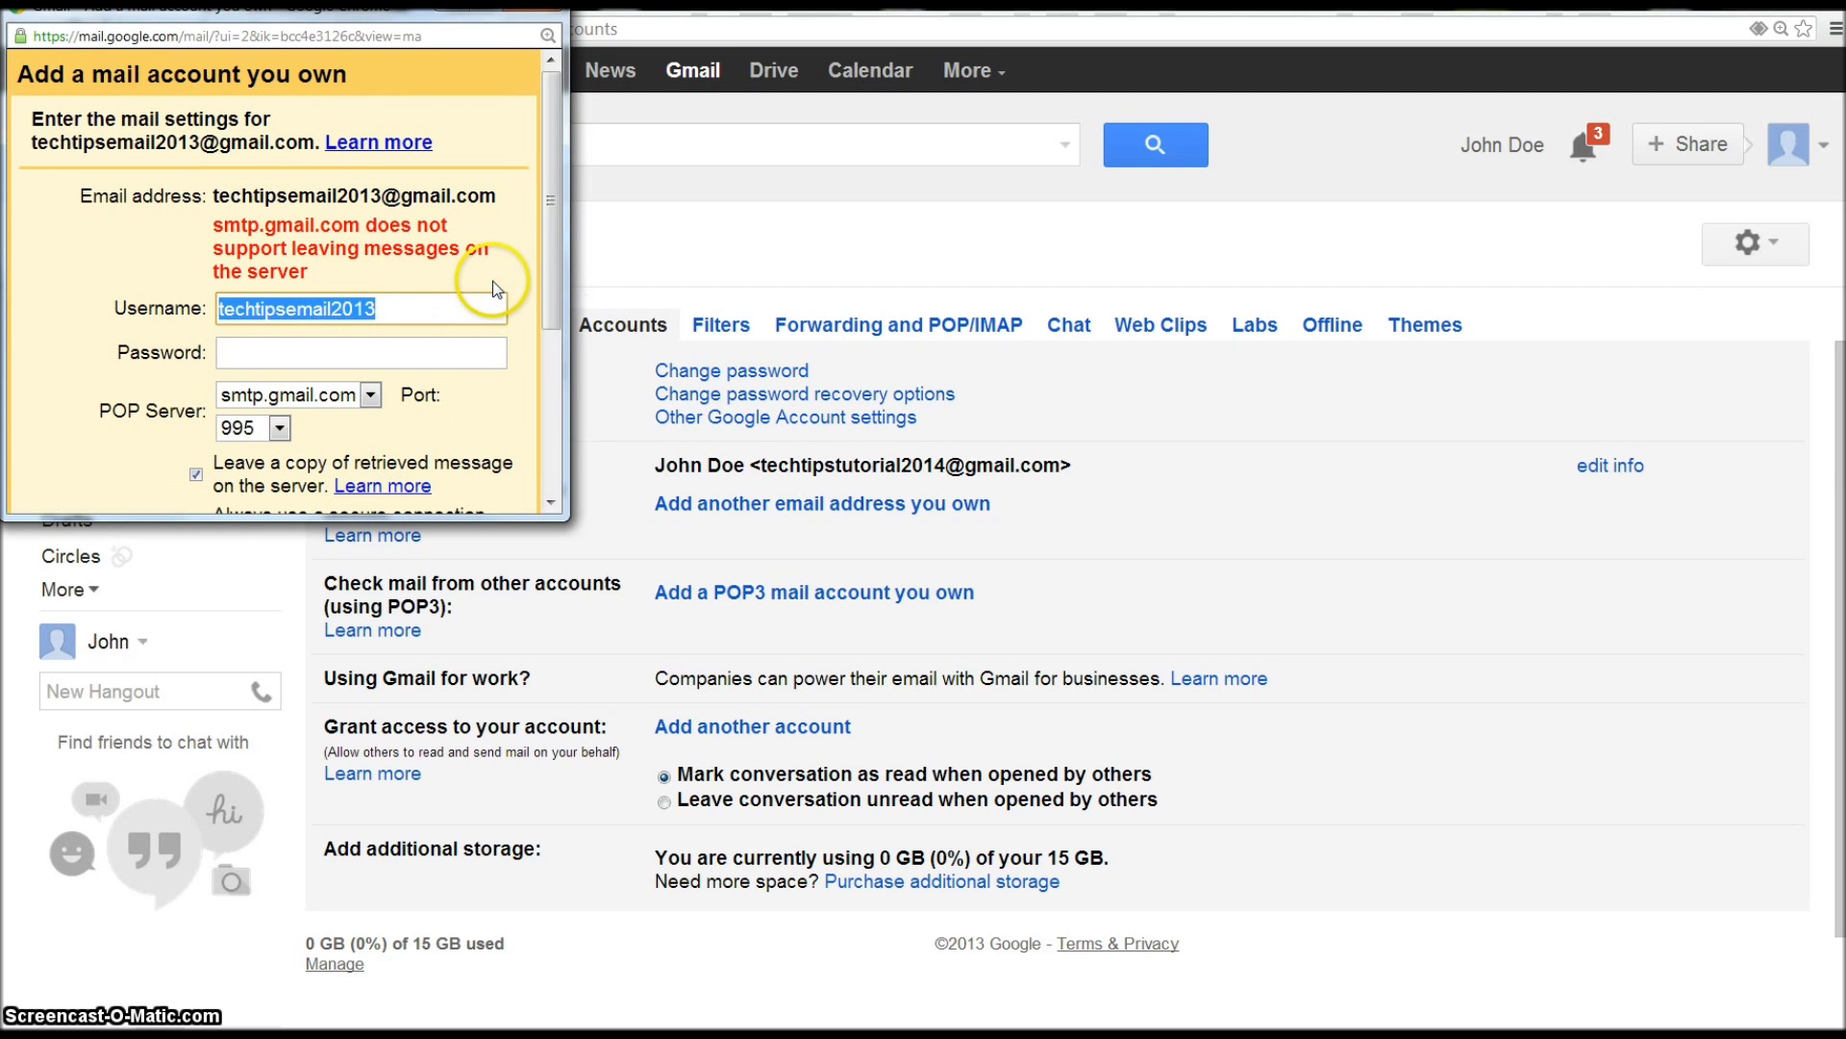
- After the server error, untick 'Leave a copy', re-enter the password, untick labelling, and add the account
{"action": "scroll", "coordinate": [407, 280], "scroll_direction": "down", "scroll_amount": 1}
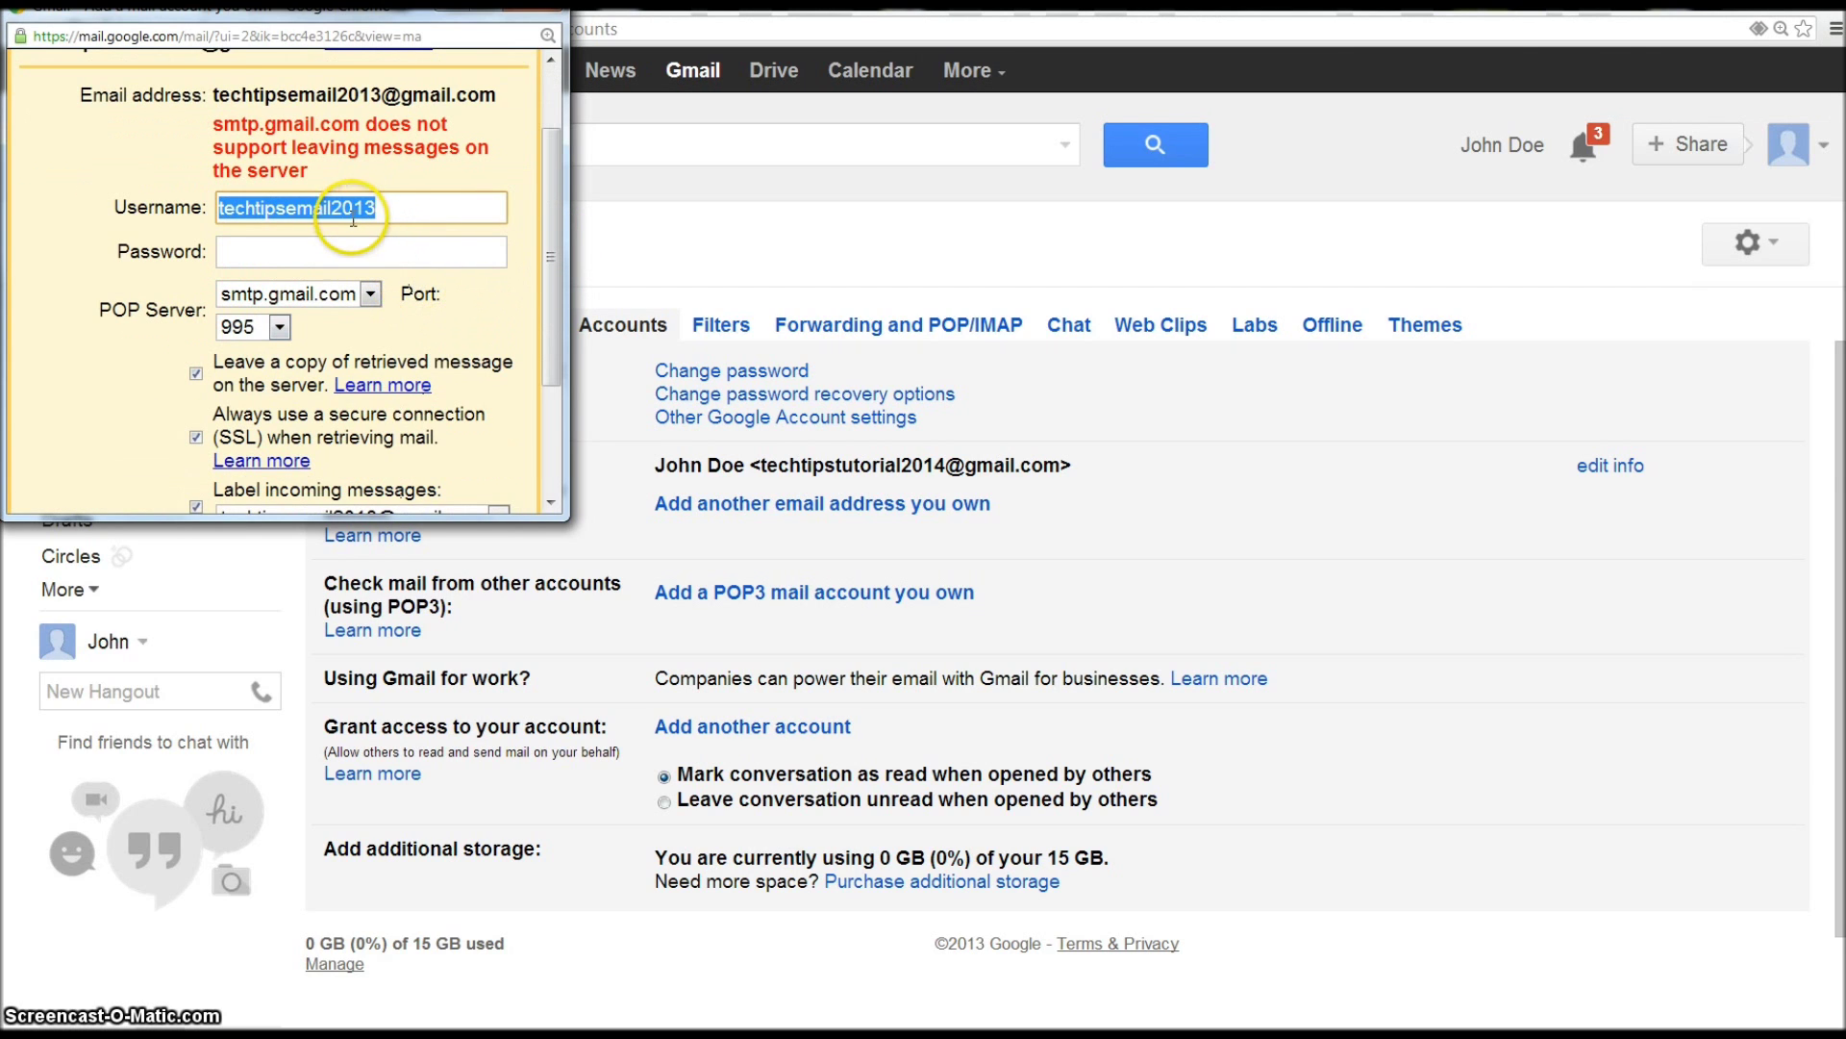
{"action": "triple_click", "coordinate": [327, 163]}
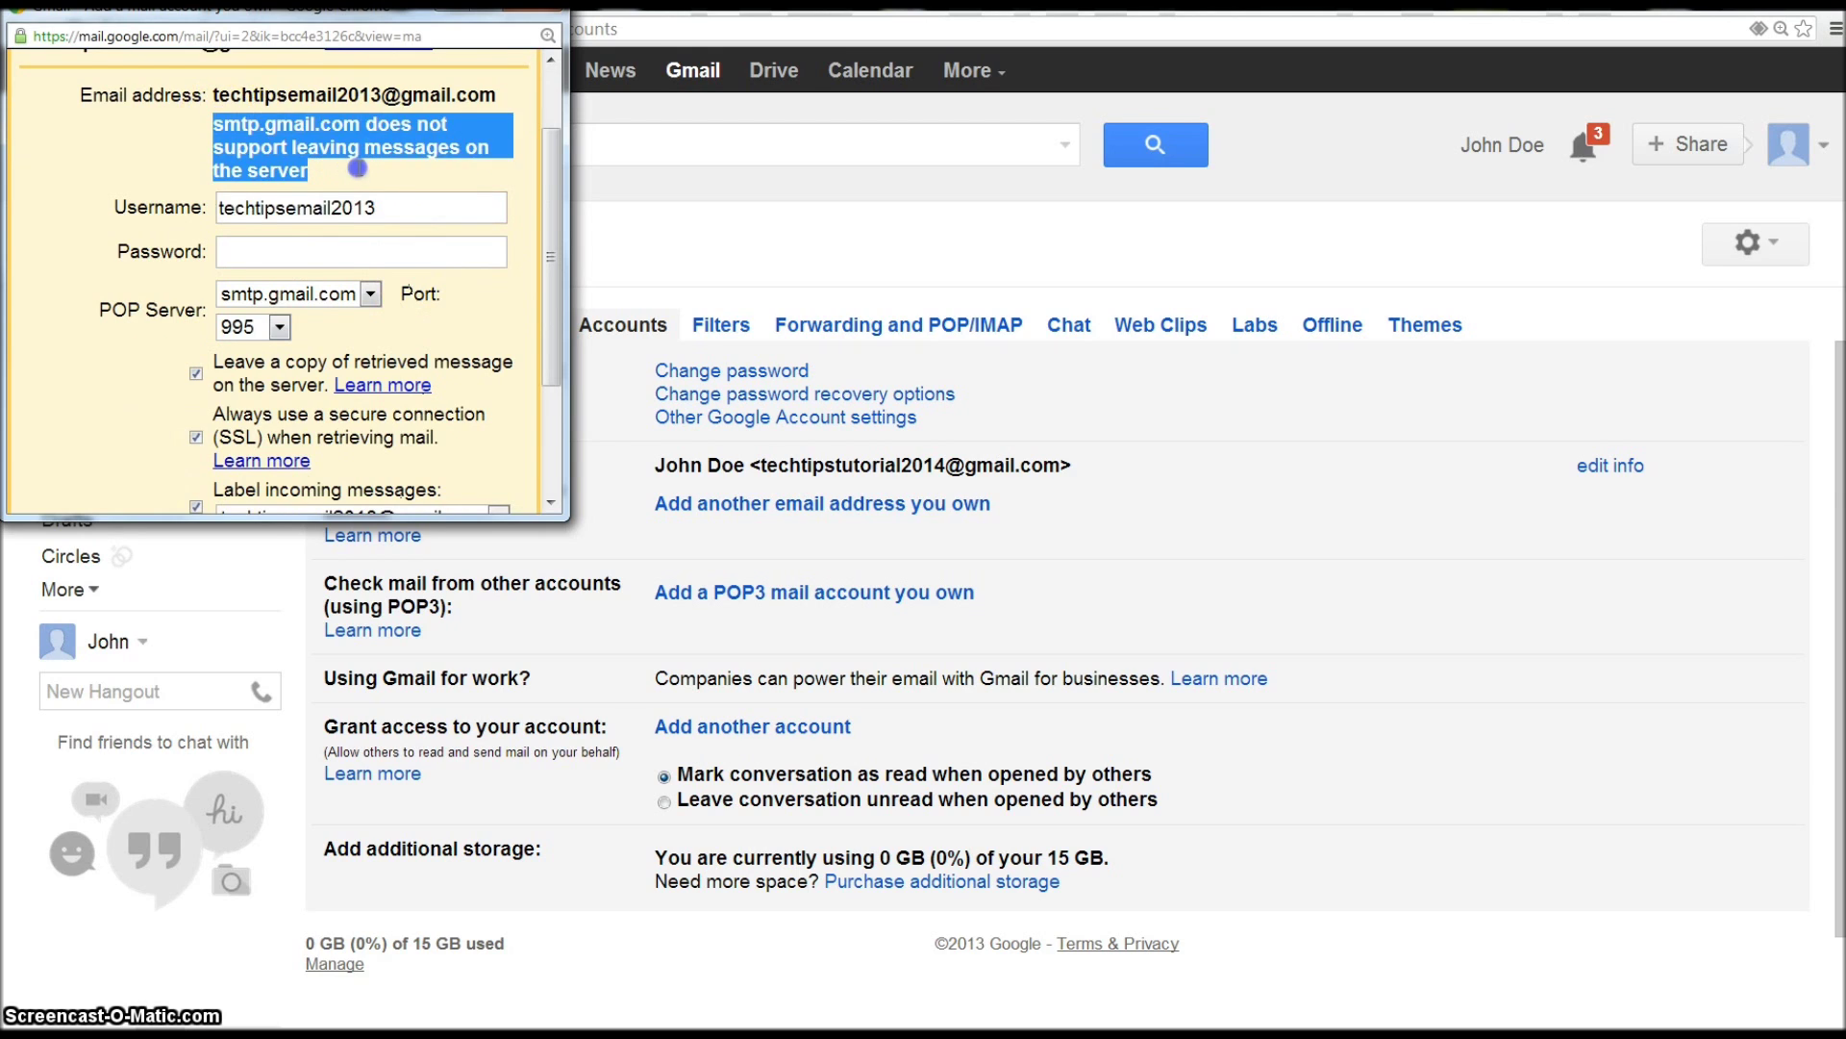
{"action": "scroll", "coordinate": [361, 170], "scroll_direction": "down", "scroll_amount": 1}
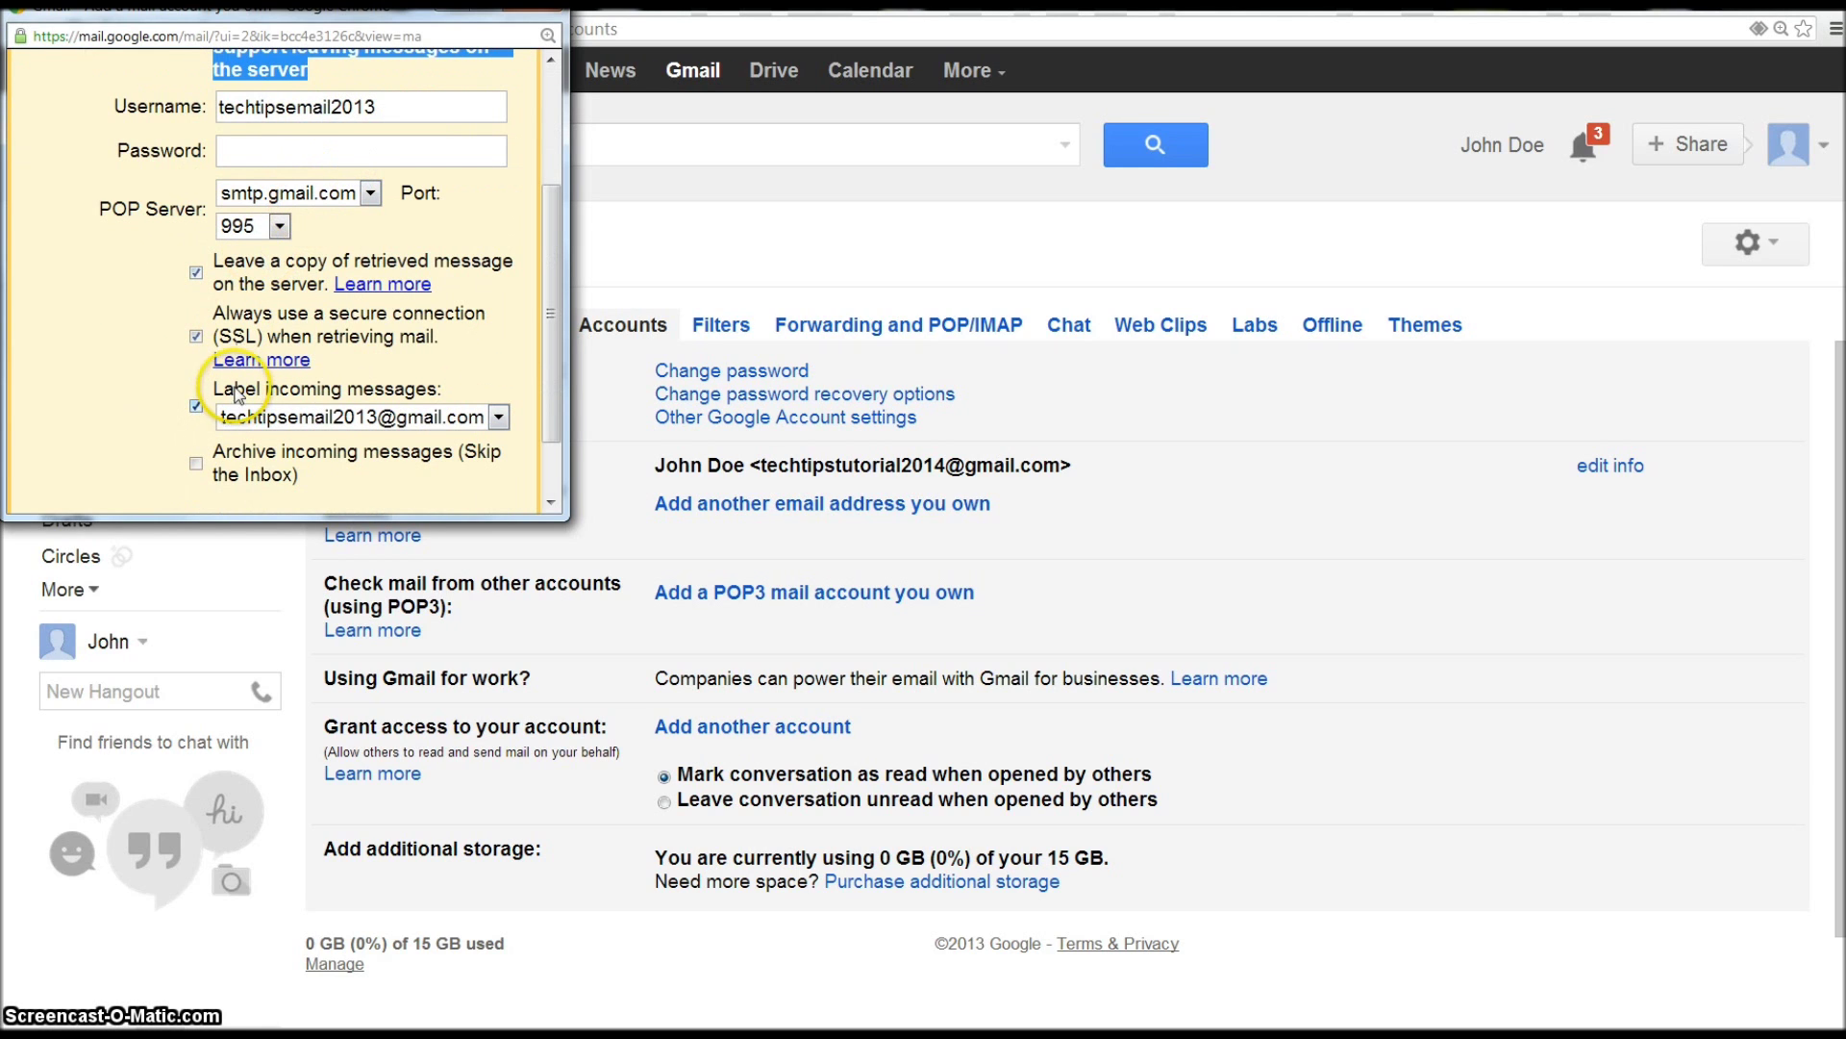
{"action": "scroll", "coordinate": [289, 354], "scroll_direction": "down", "scroll_amount": 1}
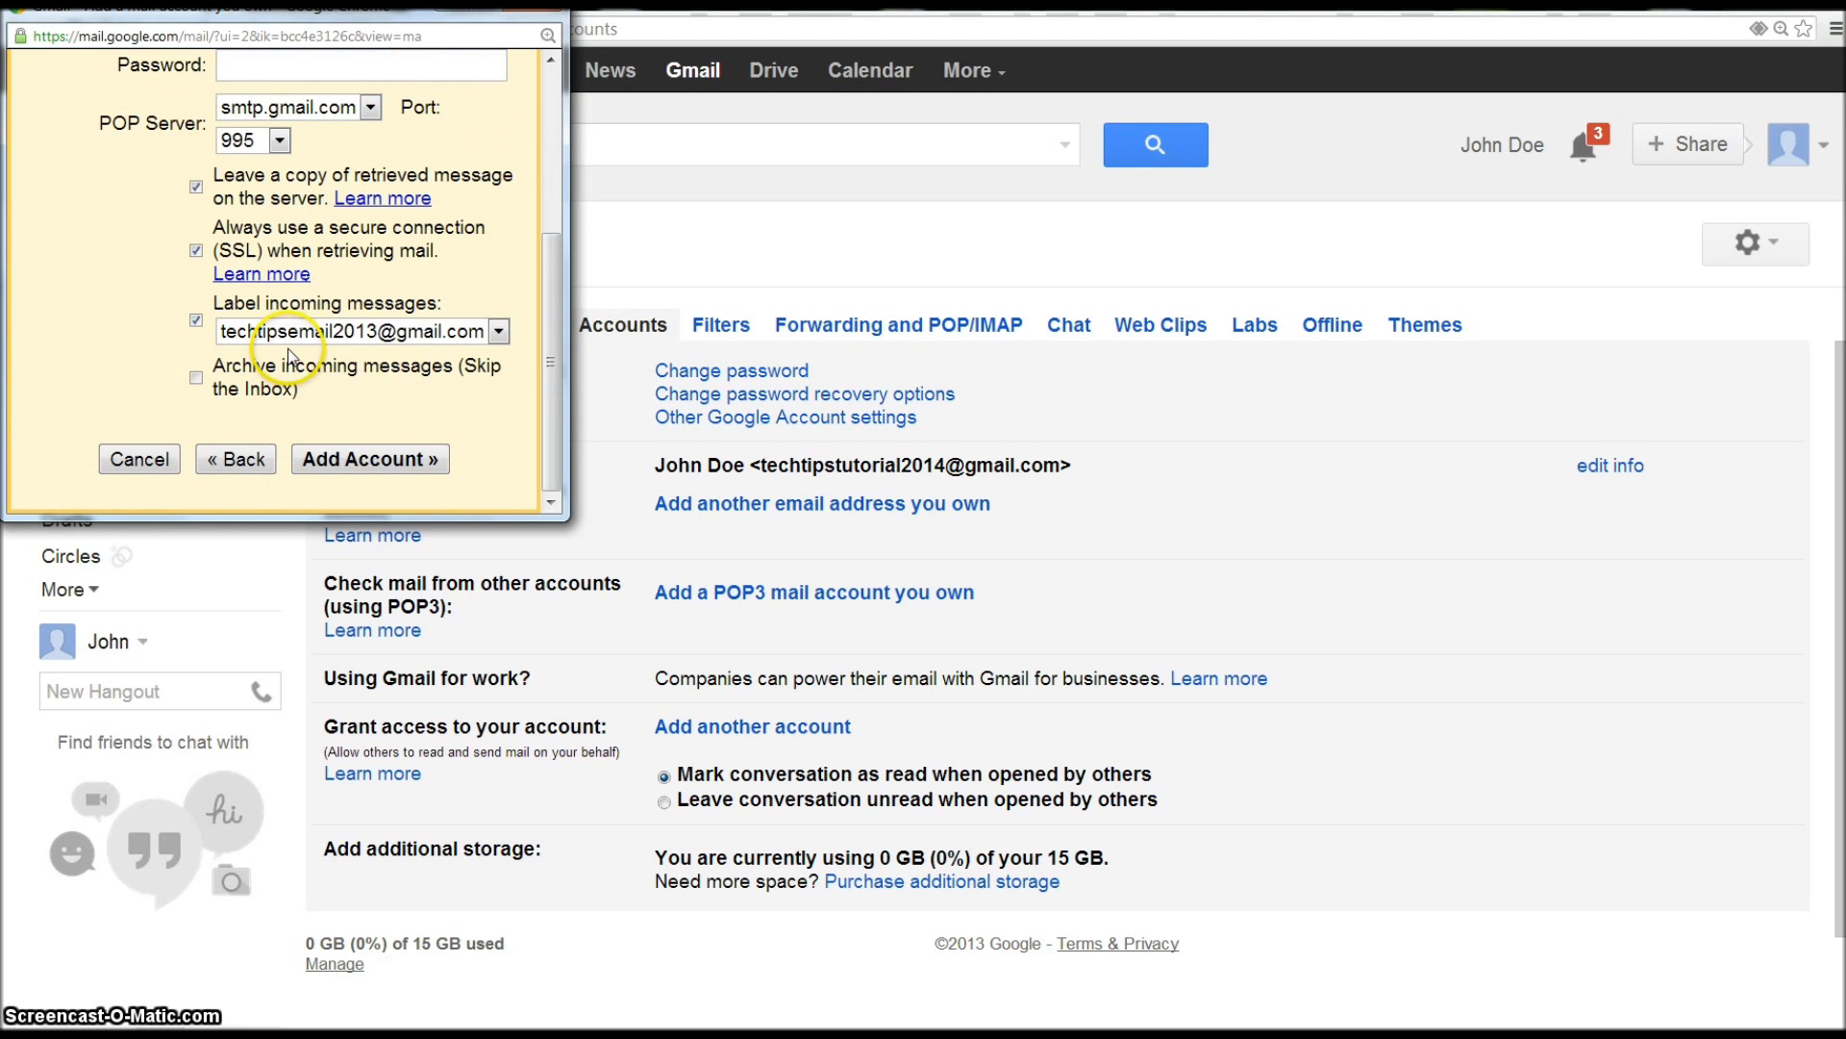
{"action": "left_click", "coordinate": [196, 187]}
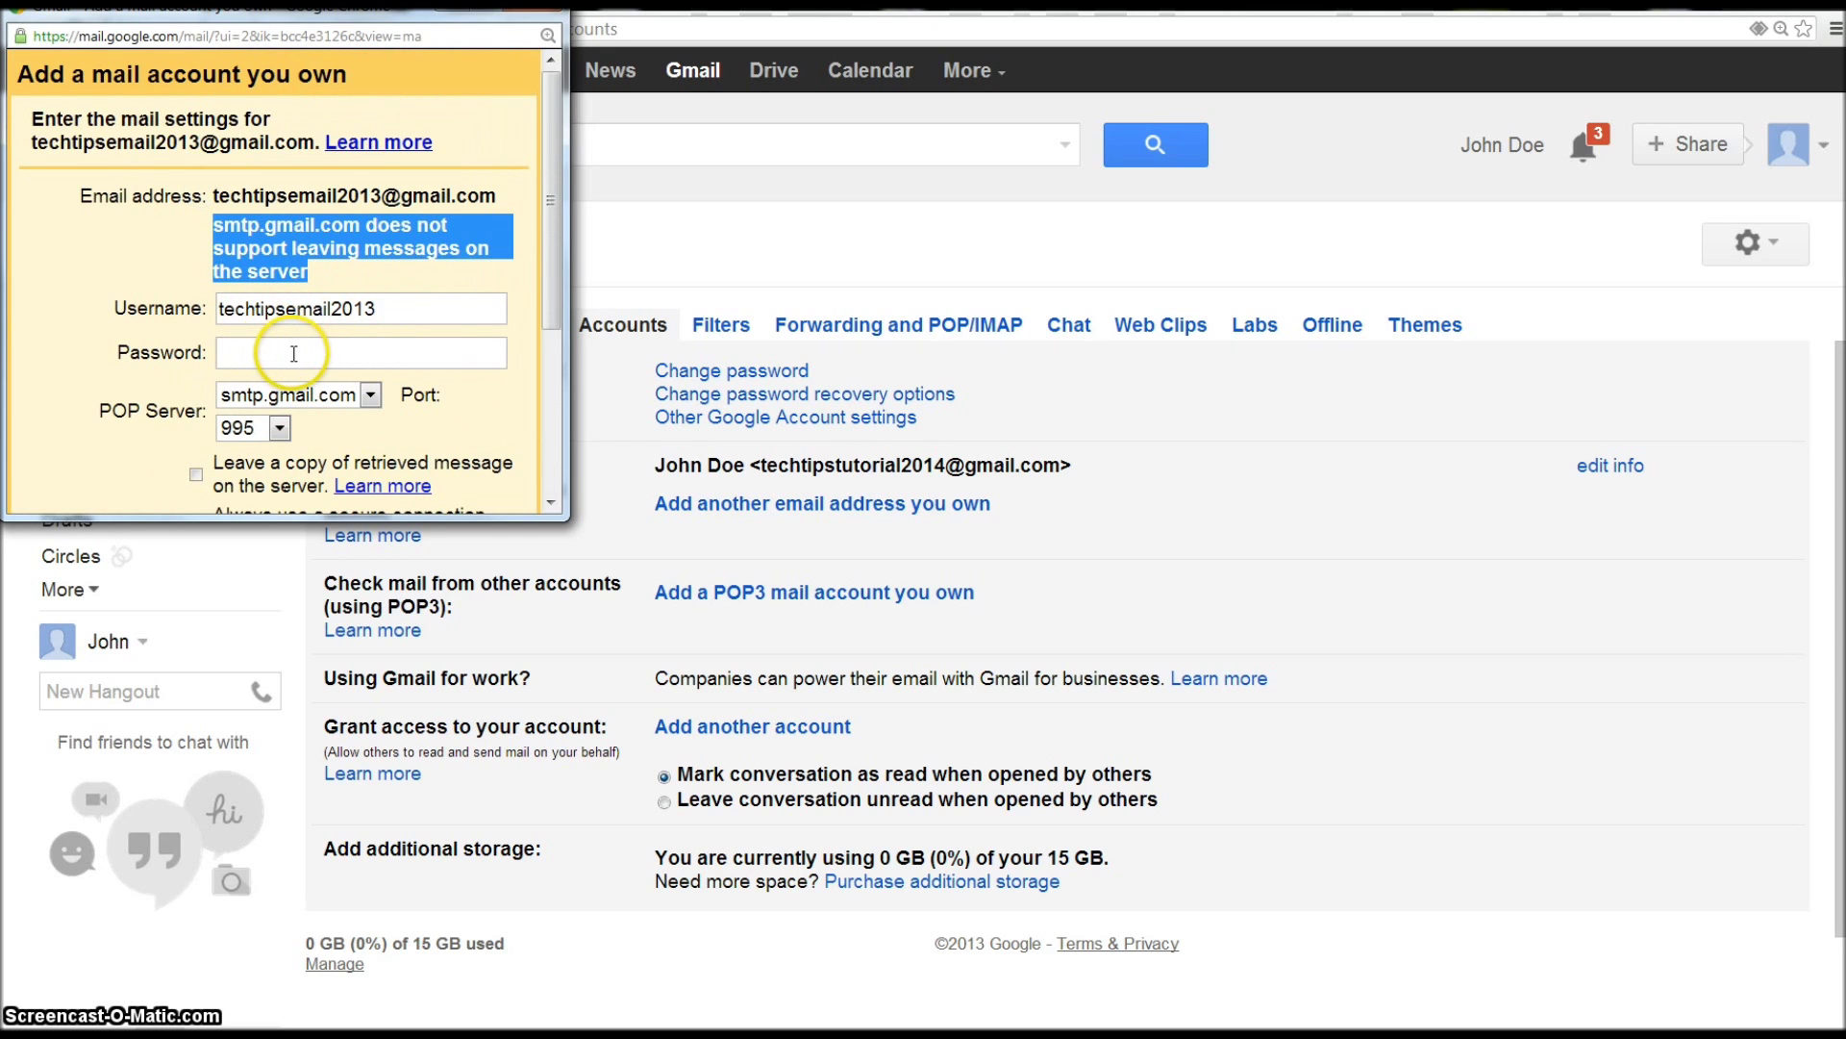
{"action": "left_click", "coordinate": [389, 348]}
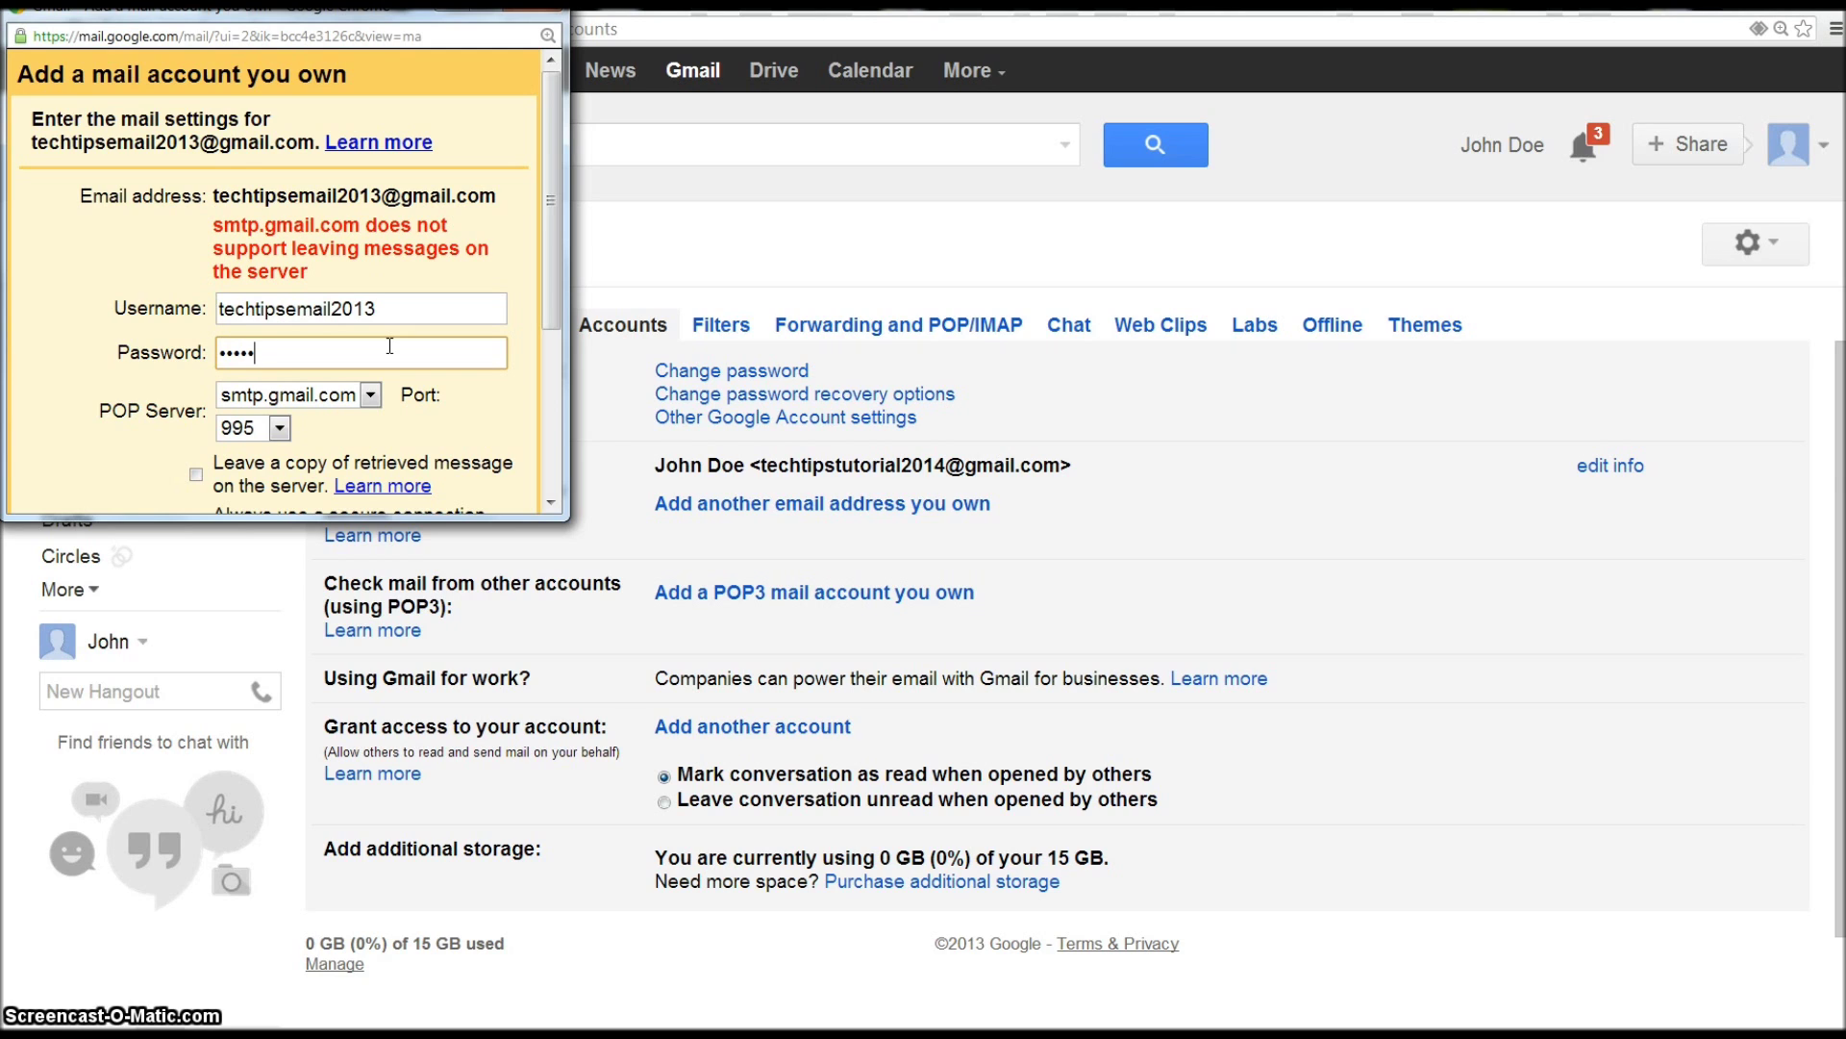
{"action": "scroll", "coordinate": [314, 337], "scroll_direction": "down", "scroll_amount": 2}
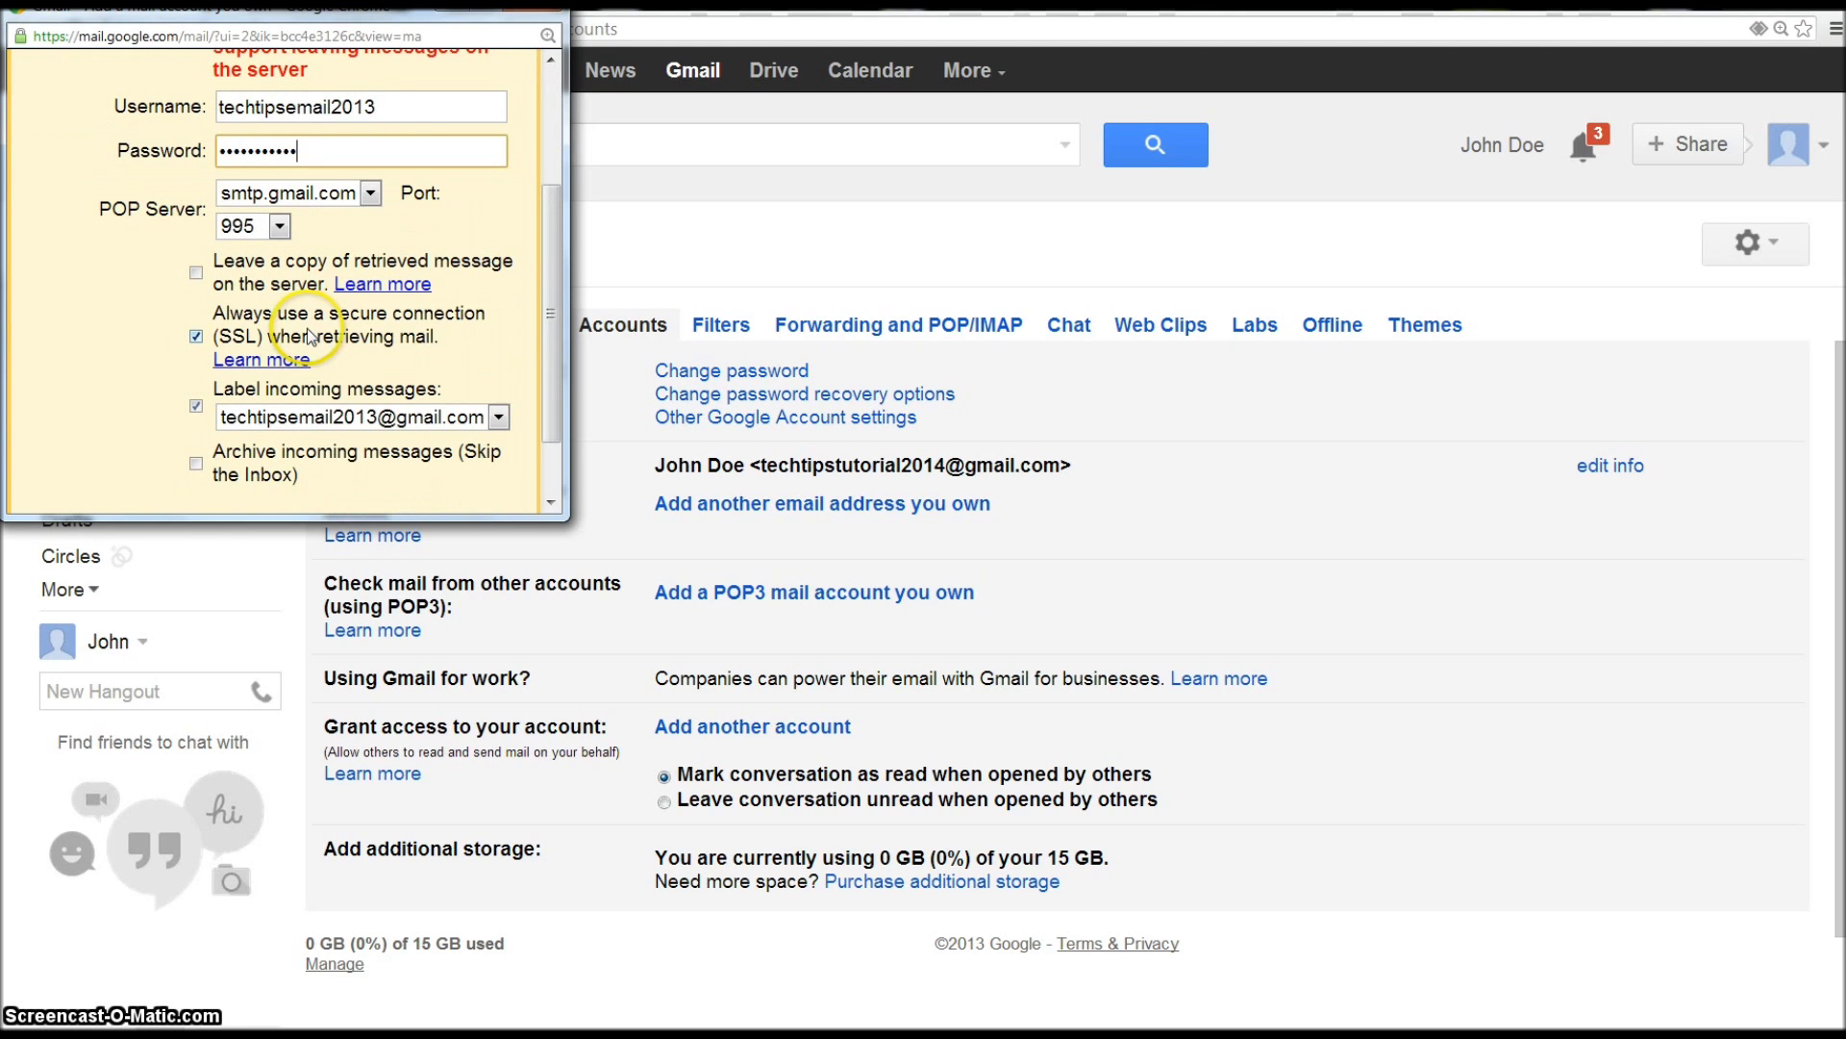
{"action": "scroll", "coordinate": [371, 390], "scroll_direction": "down", "scroll_amount": 1}
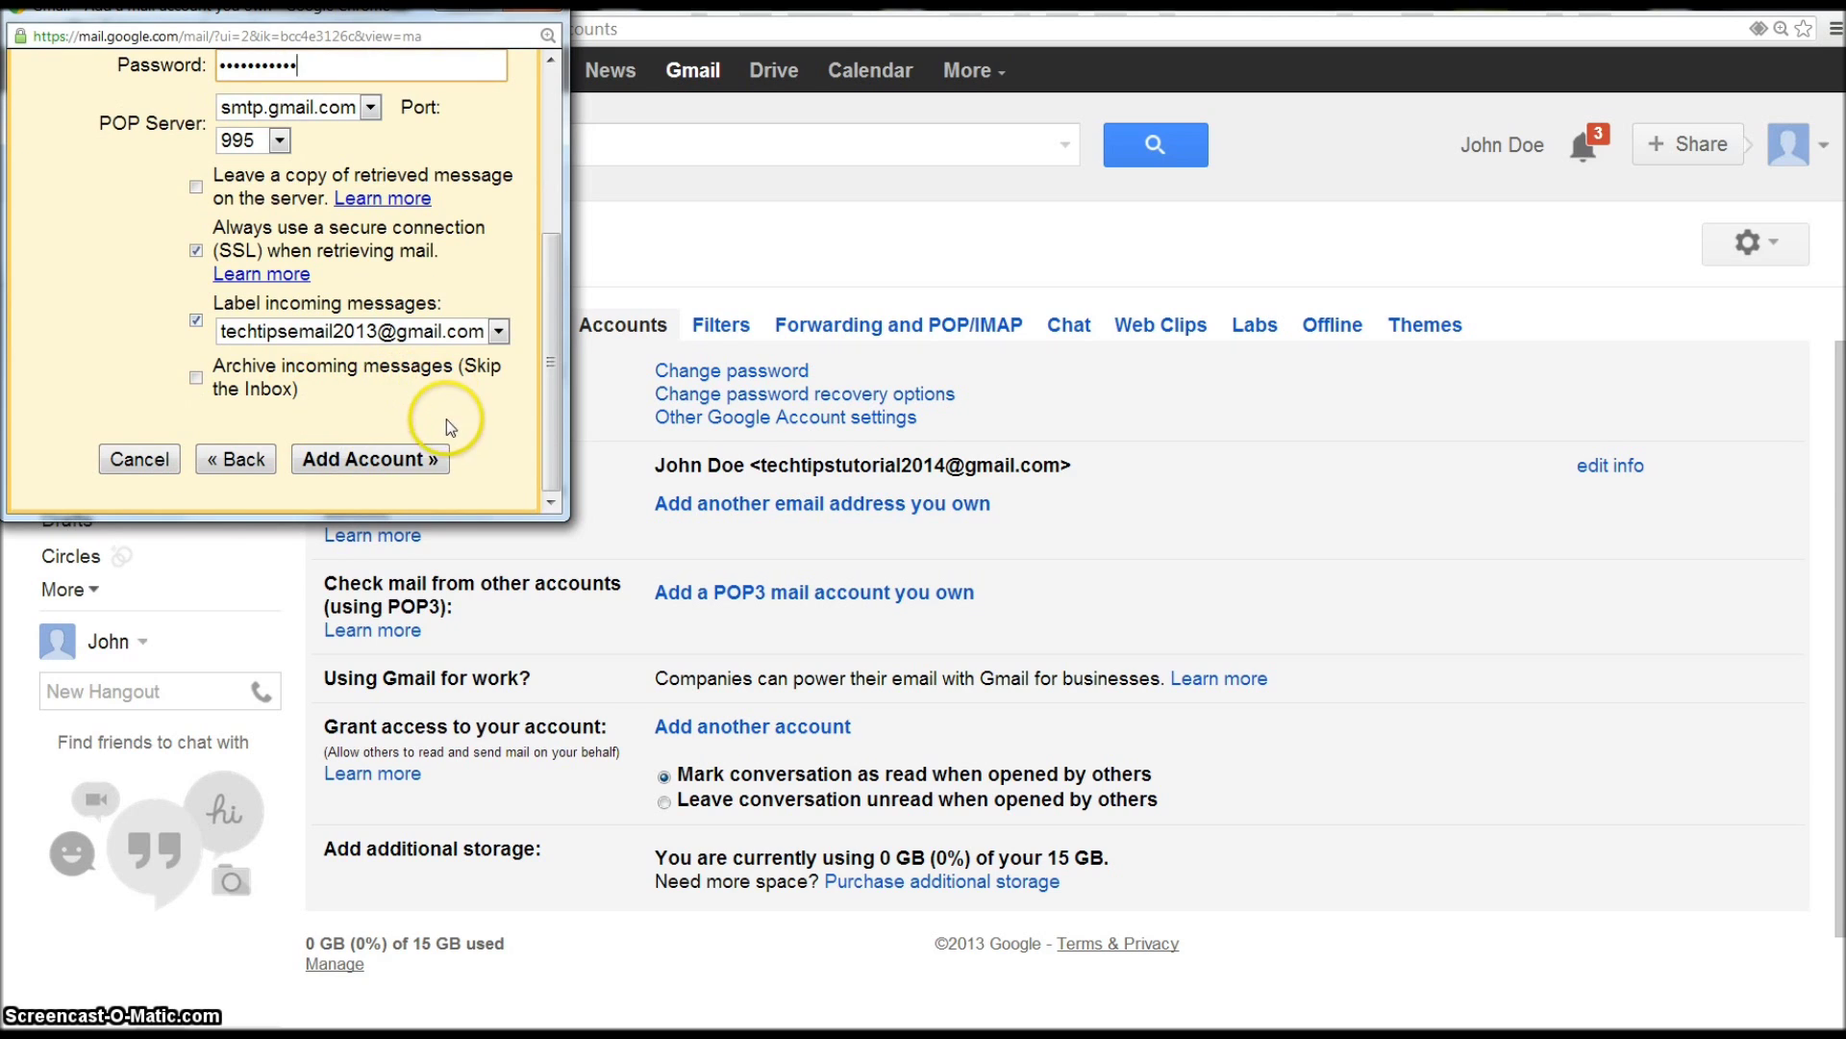
{"action": "left_click", "coordinate": [196, 320]}
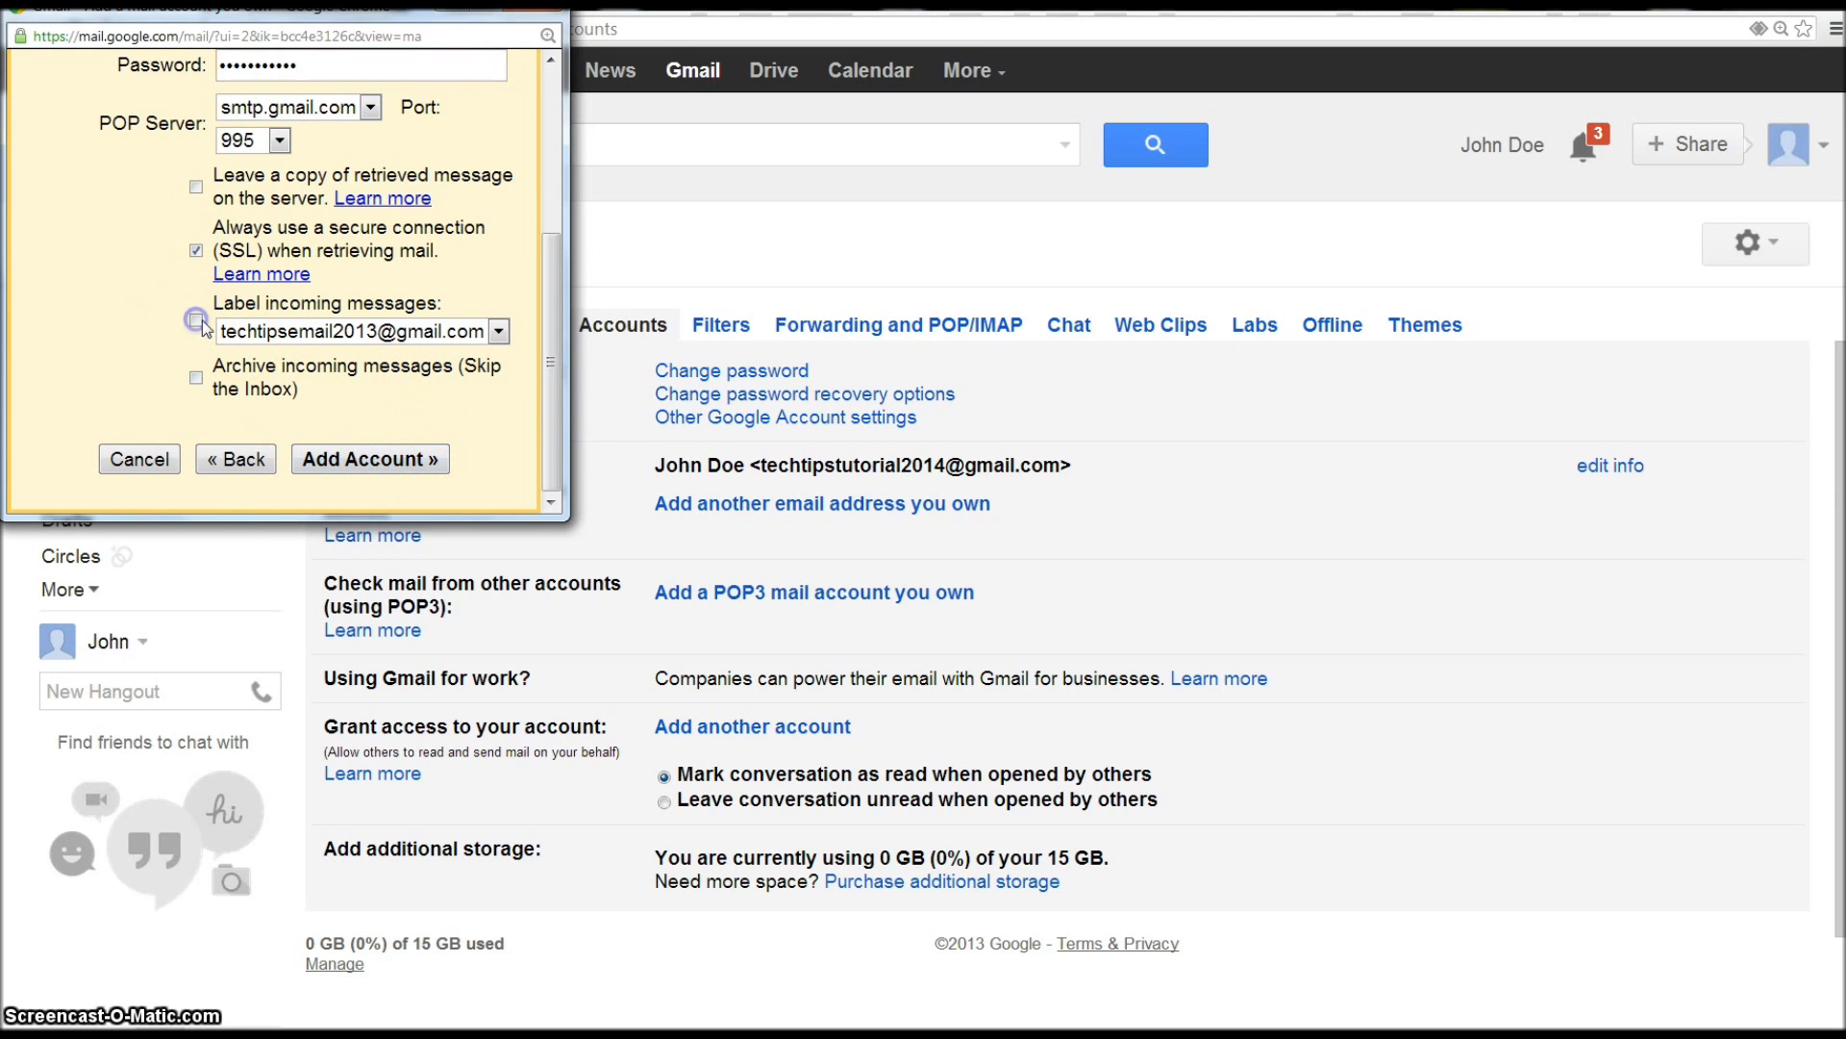
{"action": "left_click", "coordinate": [389, 449]}
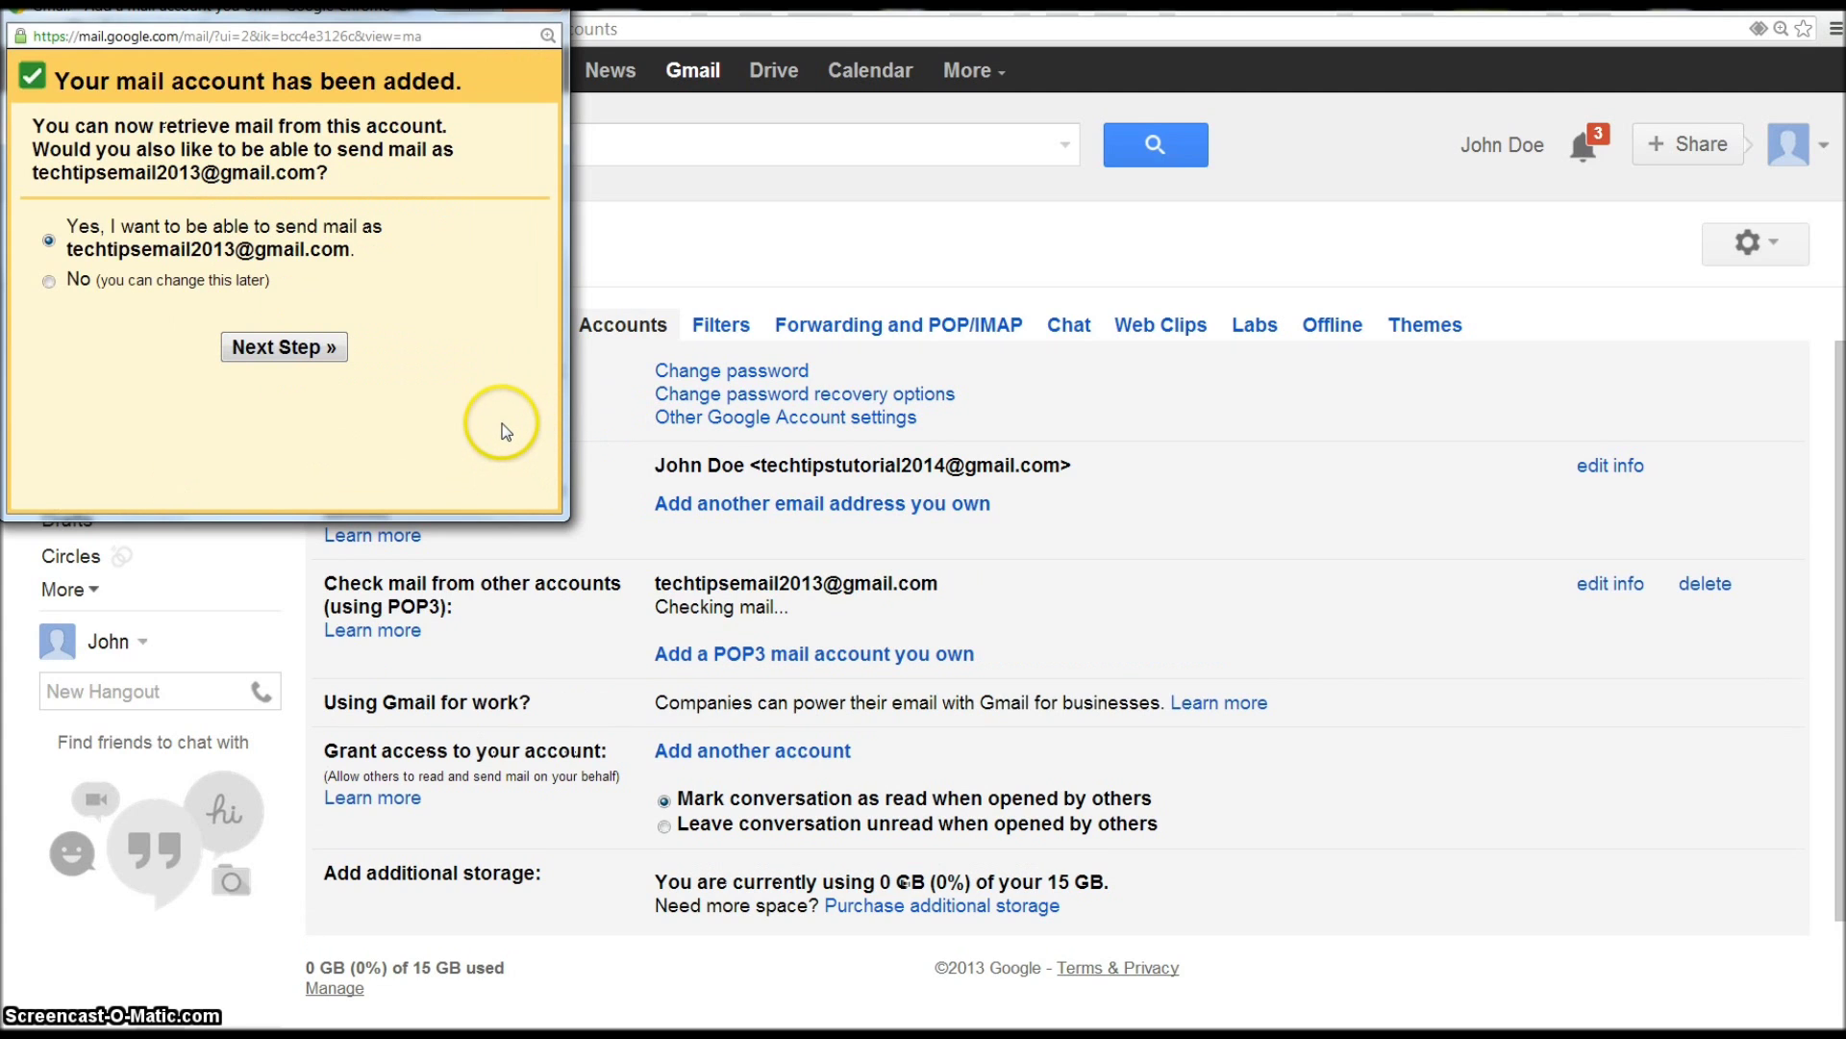
- Choose No for sending mail as the old address and finish the setup
{"action": "left_click", "coordinate": [48, 282]}
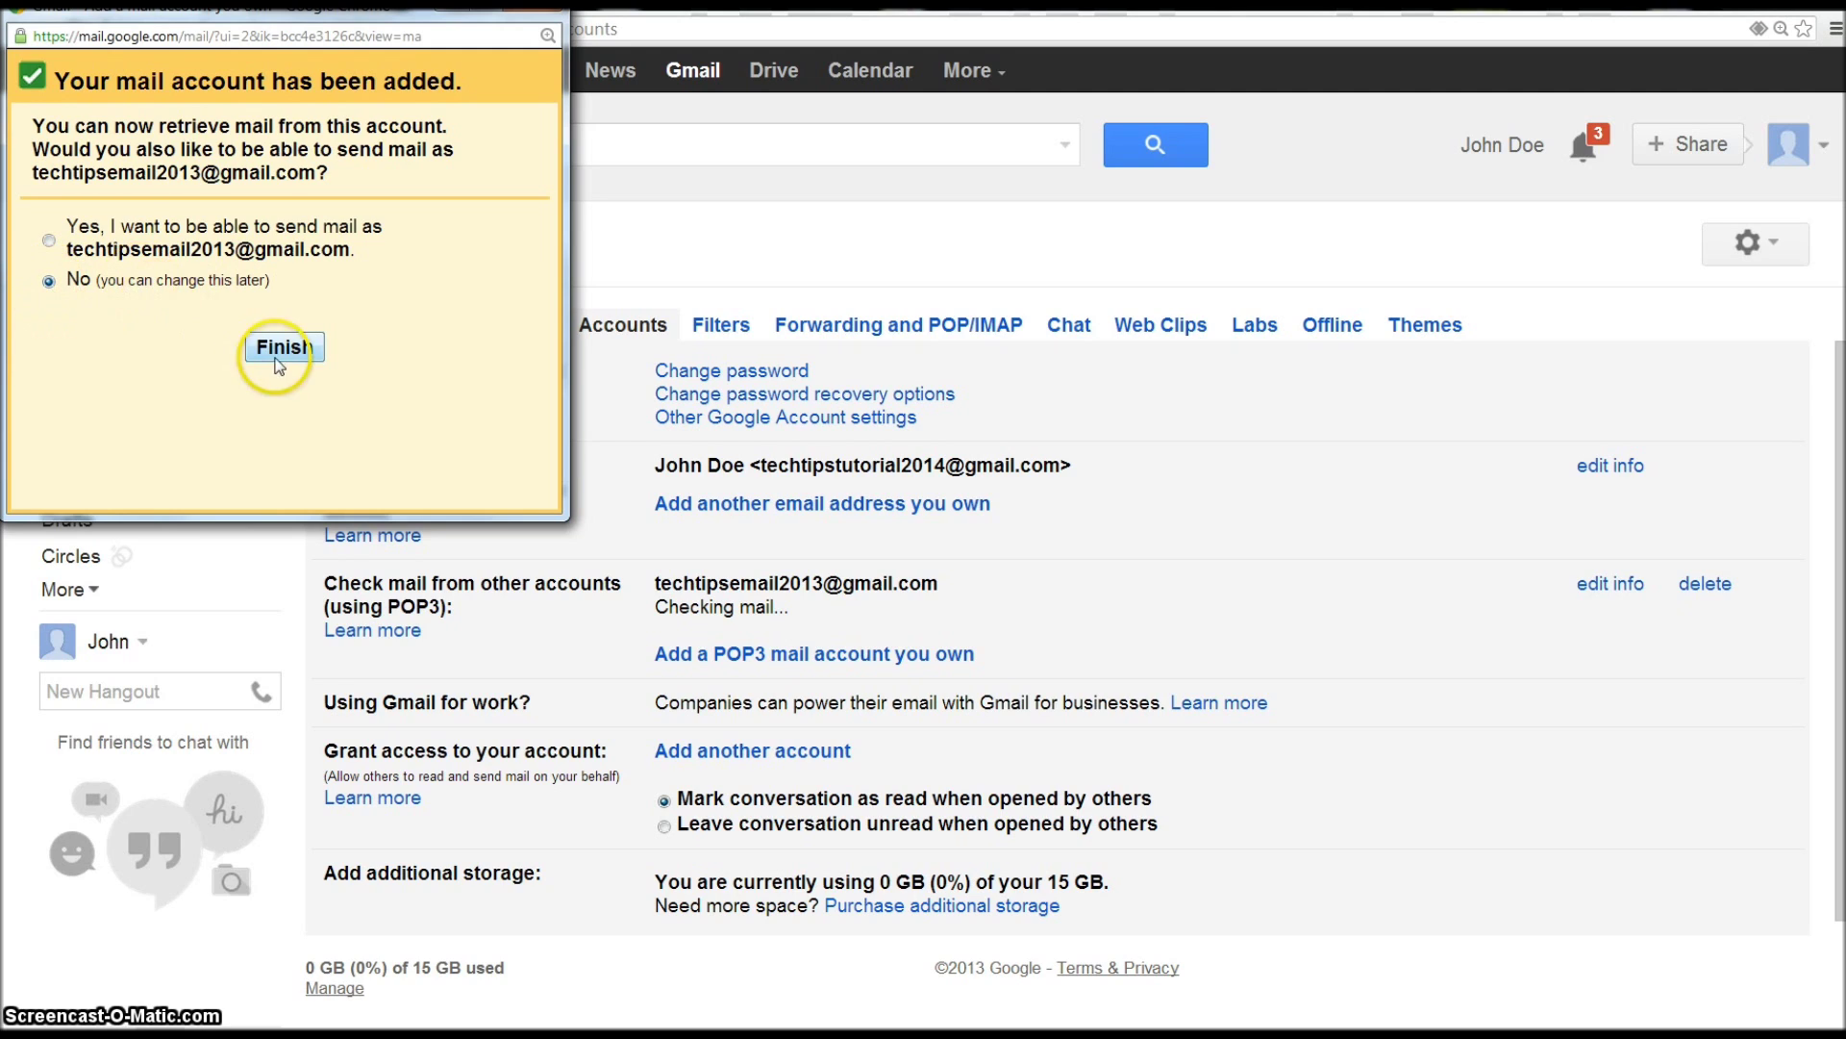
{"action": "left_click_drag", "start_coordinate": [95, 249], "coordinate": [352, 237]}
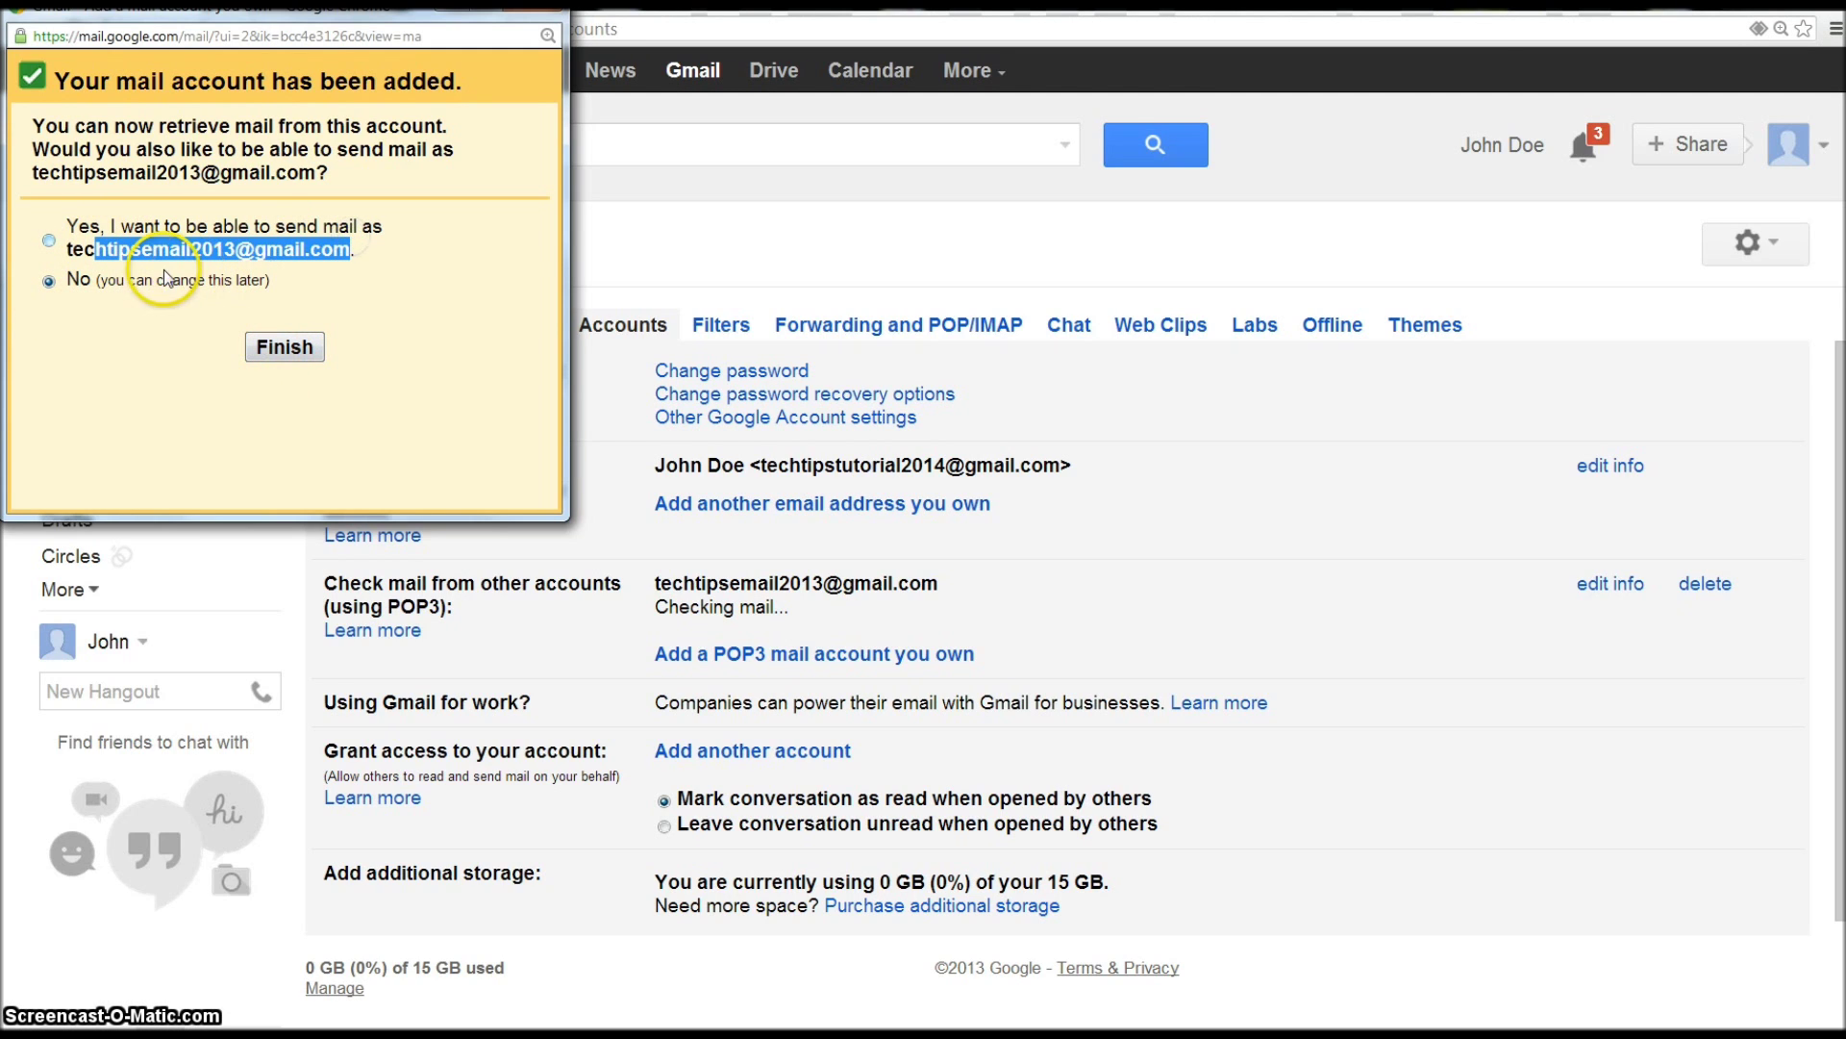
{"action": "left_click", "coordinate": [285, 348]}
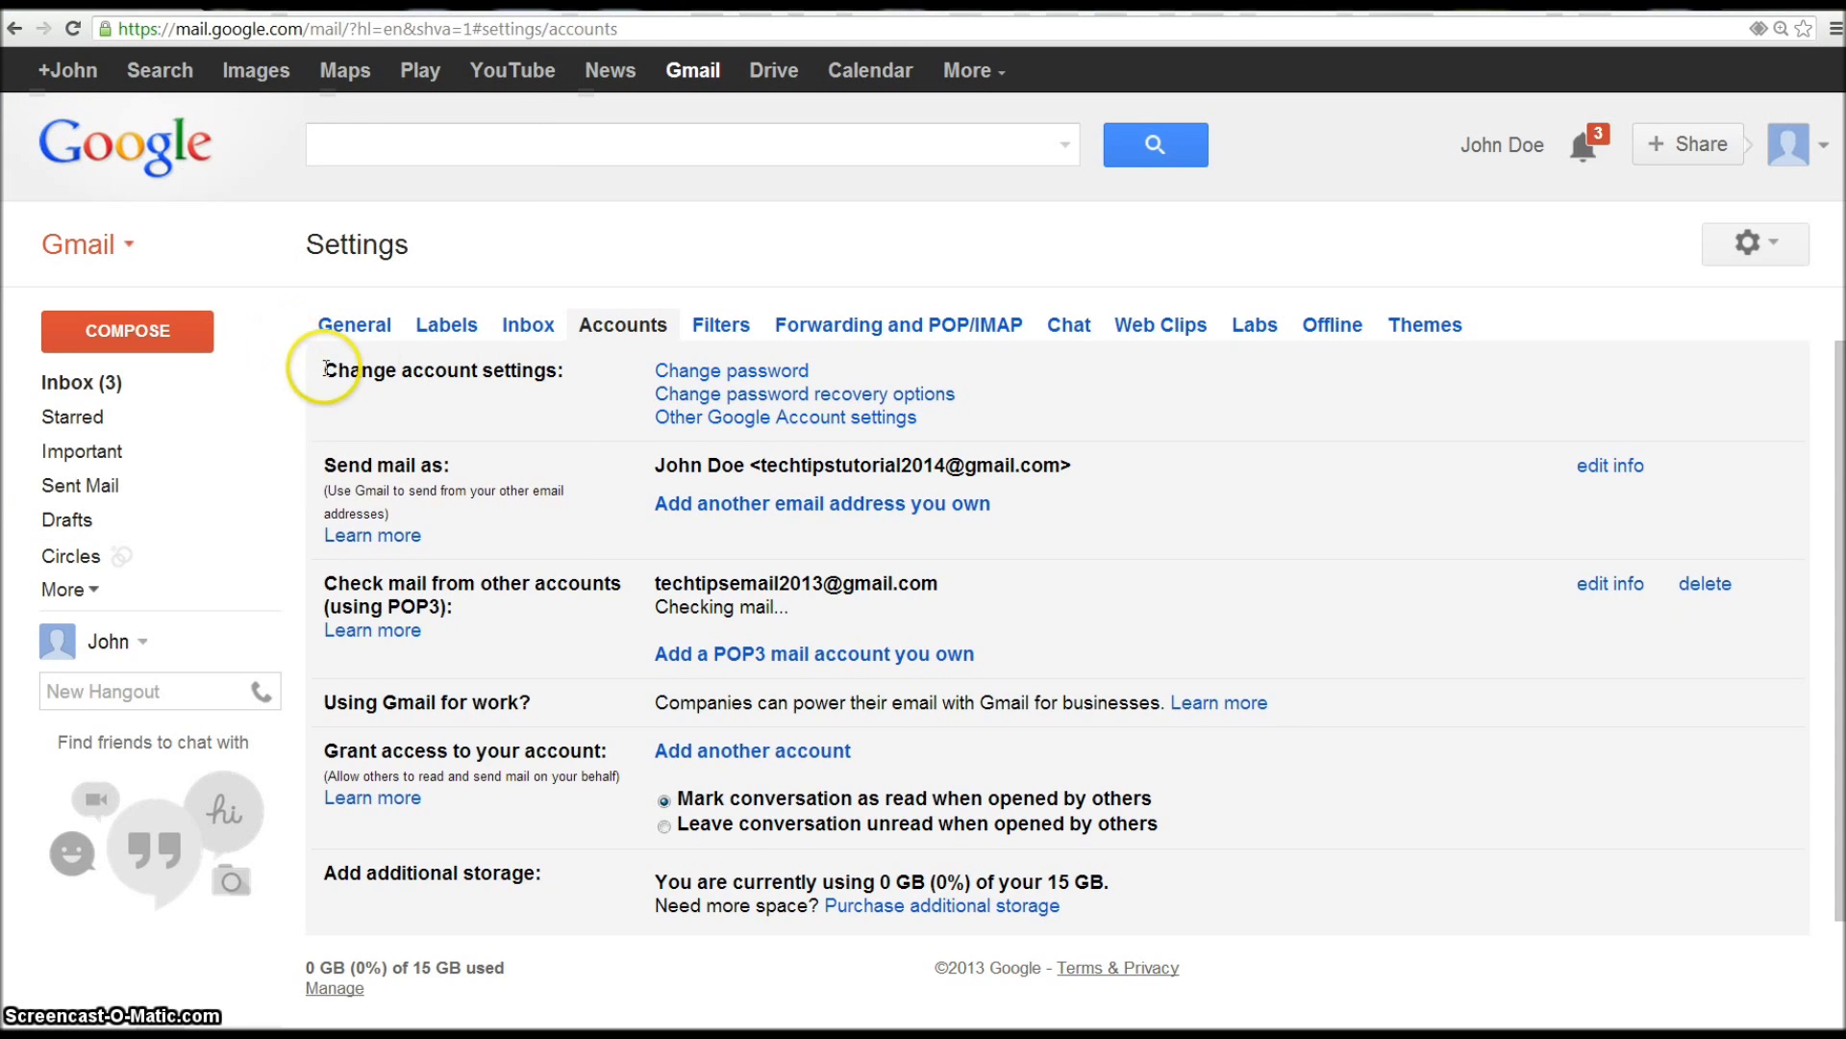
- Refresh the inbox until 'Getting started on Google+' arrives, making four messages
{"action": "left_click", "coordinate": [113, 383]}
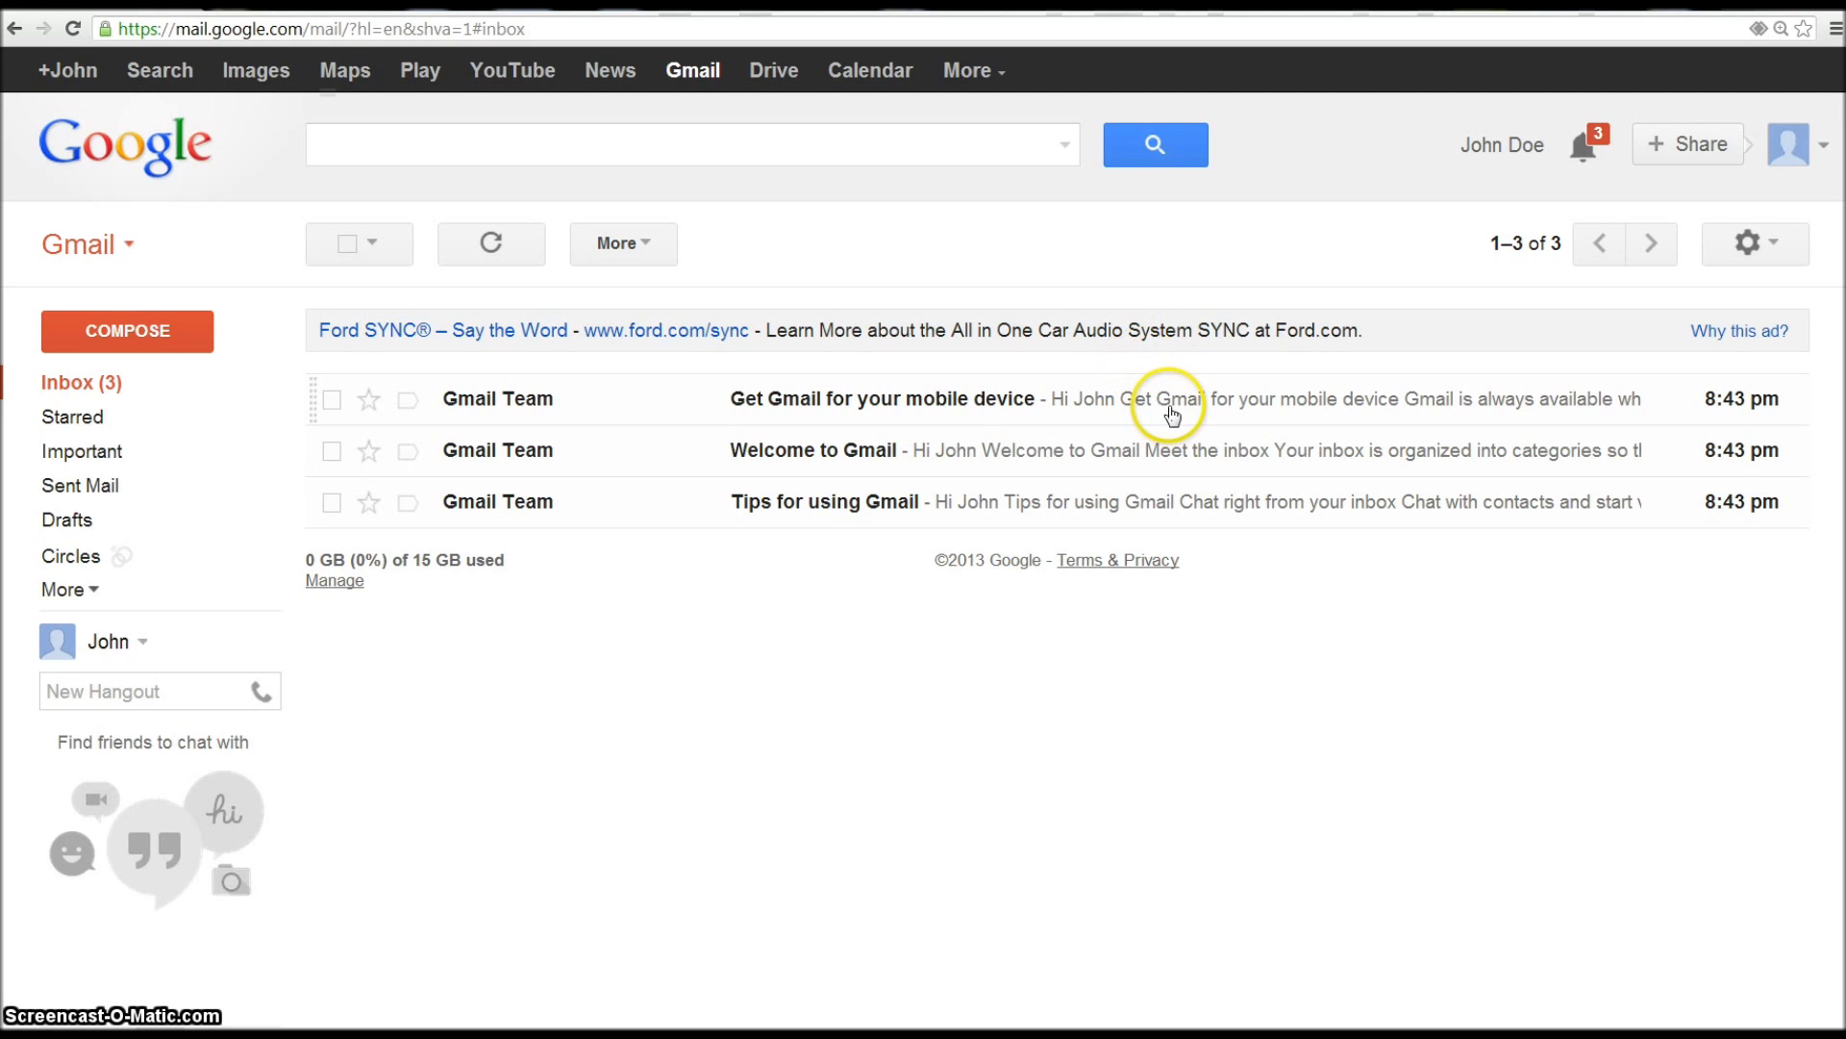
{"action": "left_click", "coordinate": [113, 384]}
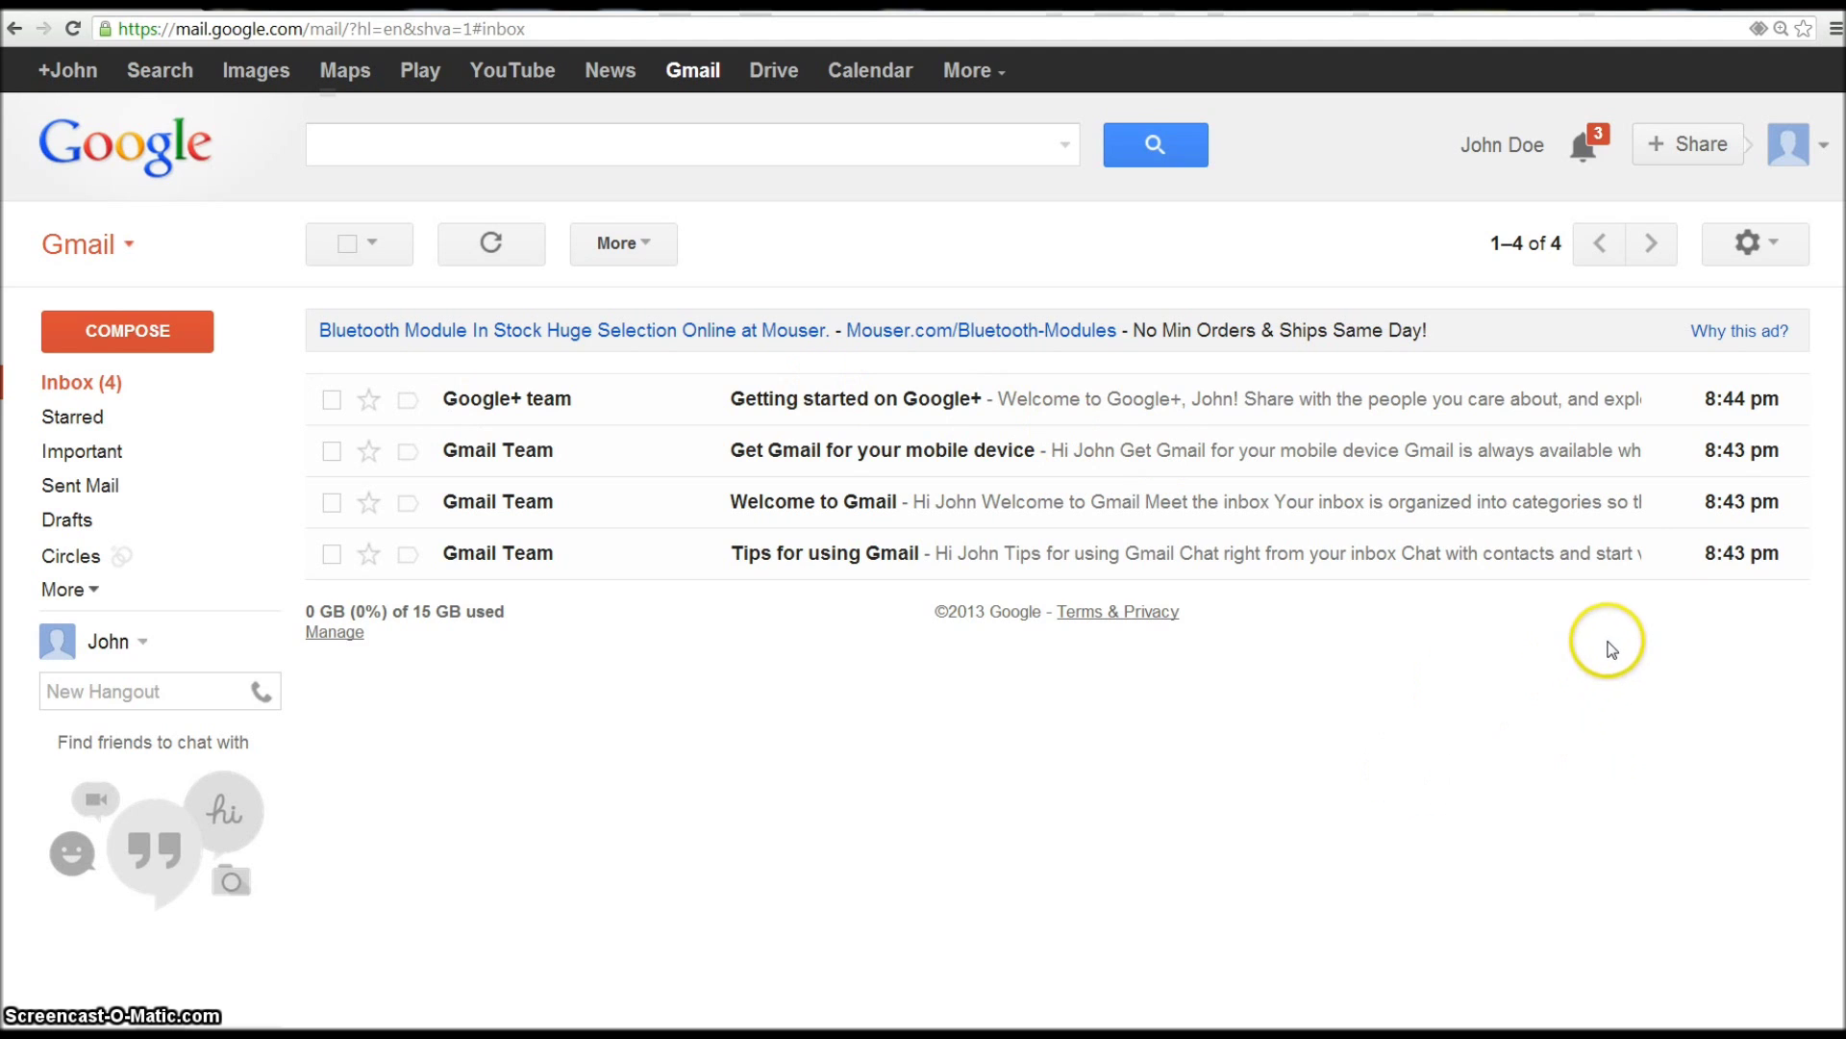
{"action": "left_click", "coordinate": [1772, 237]}
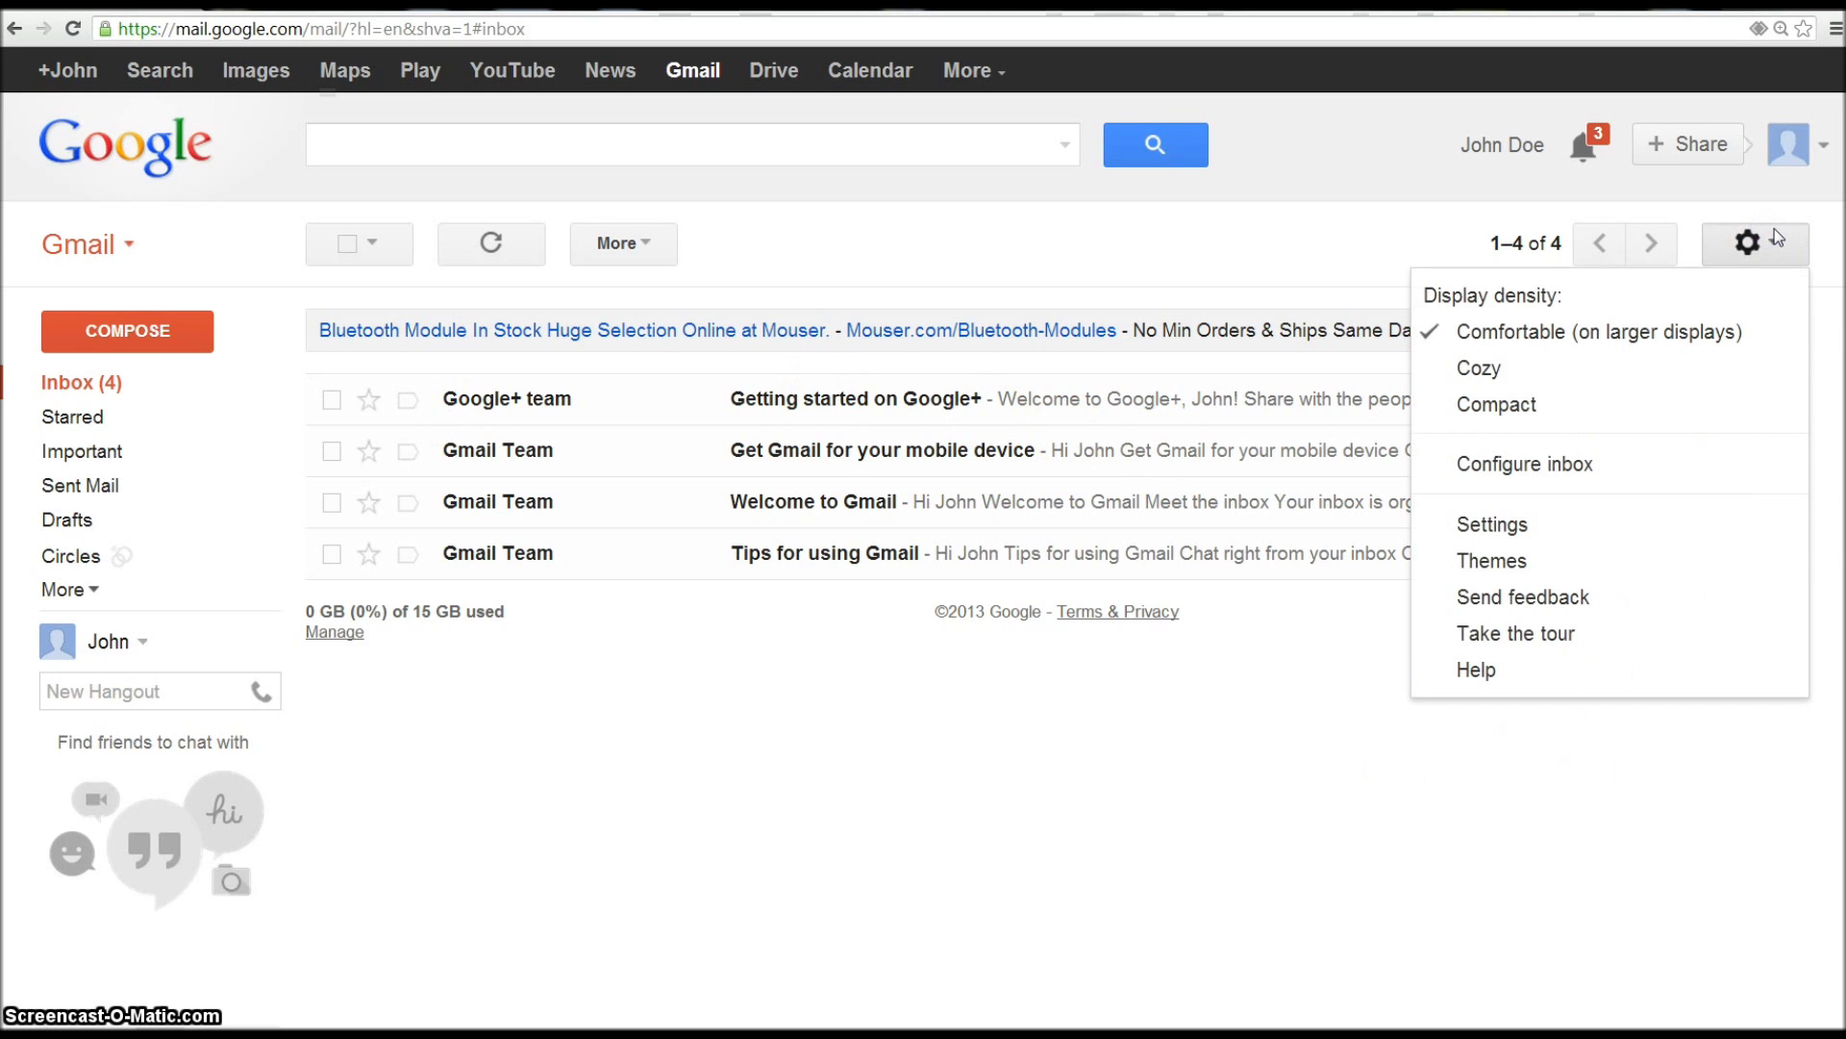
- Open Gmail Settings at the Forwarding and POP/IMAP tab
{"action": "left_click", "coordinate": [1764, 245]}
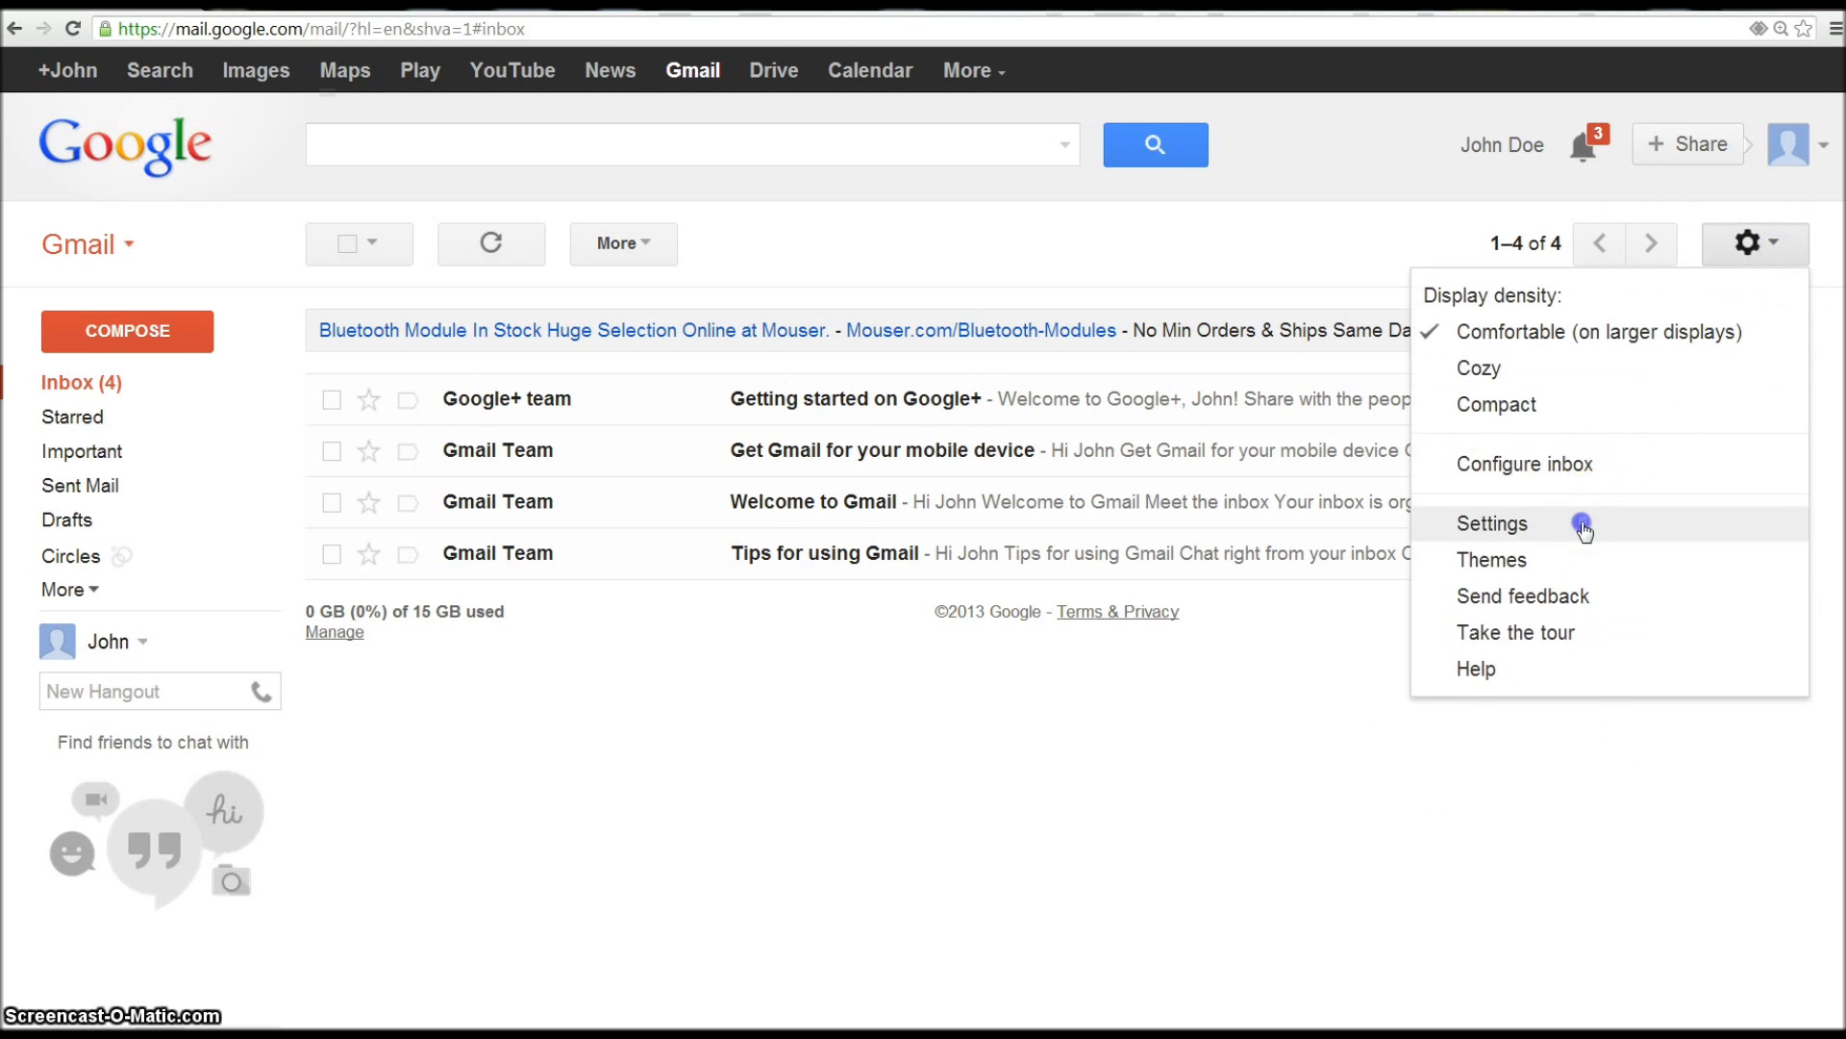
{"action": "left_click", "coordinate": [1491, 525]}
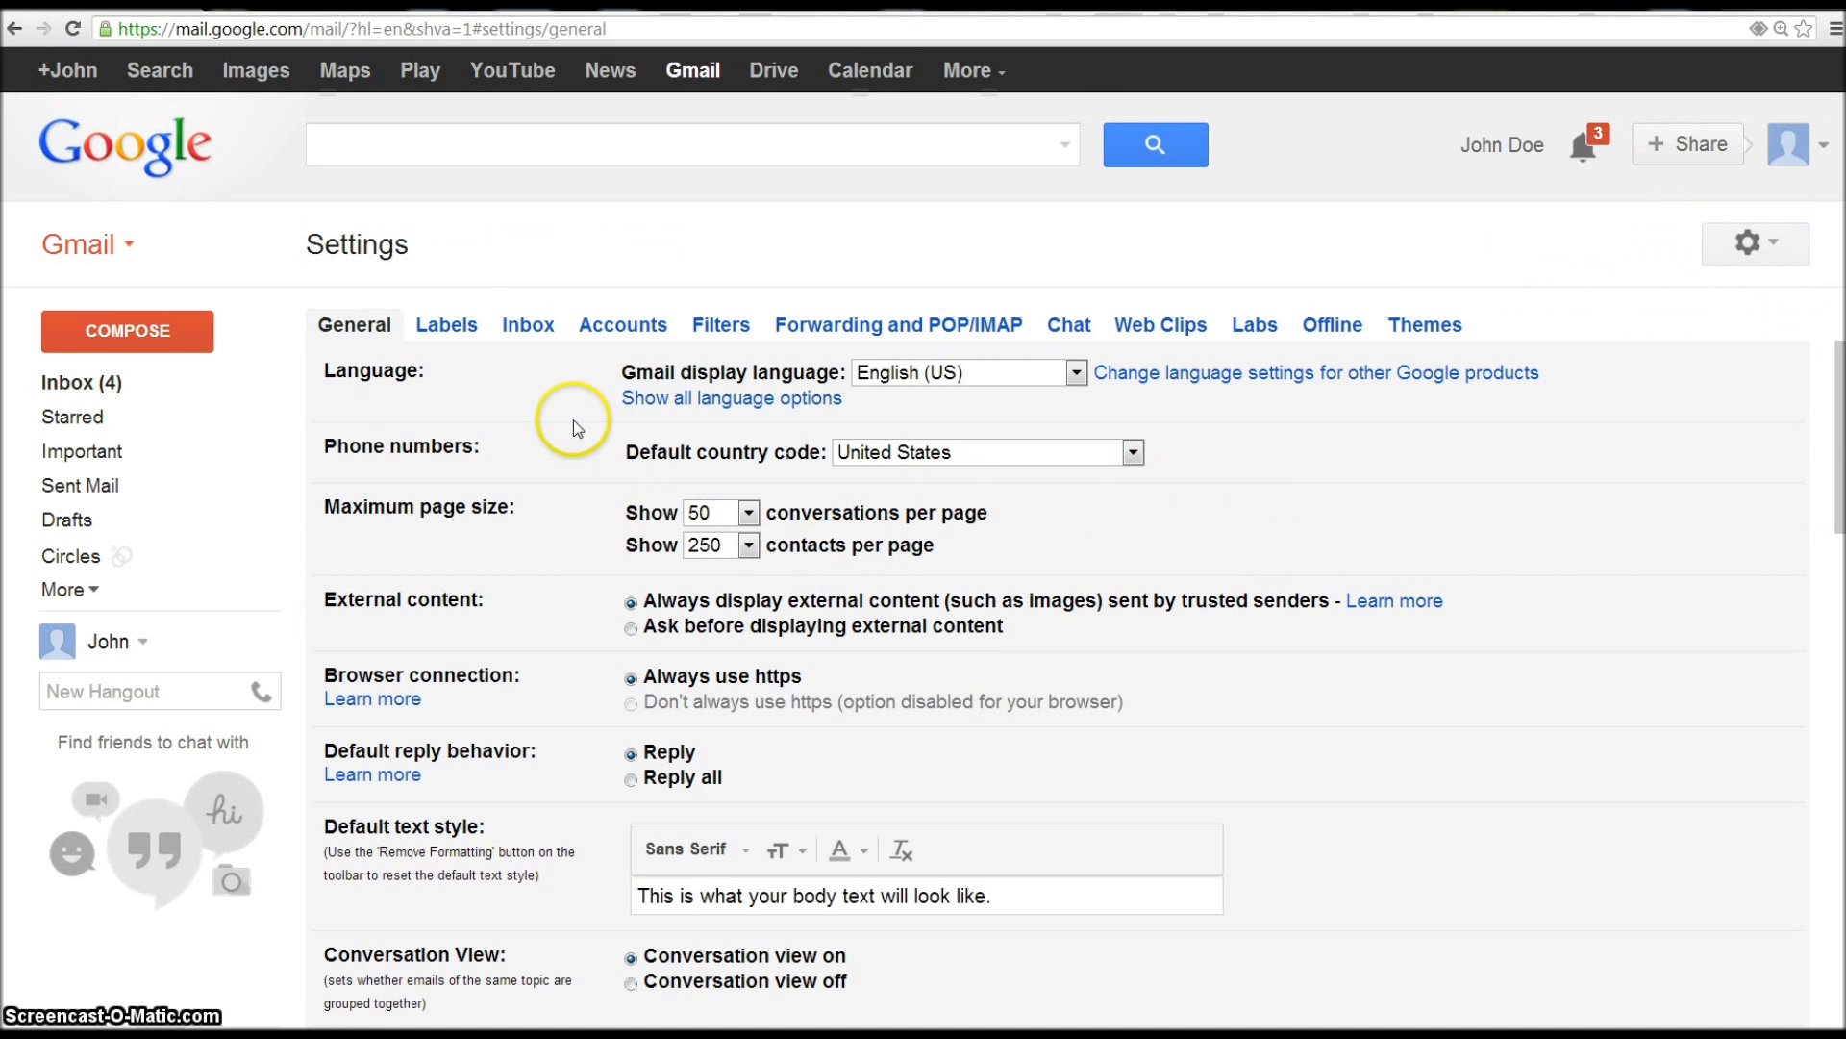
{"action": "left_click", "coordinate": [528, 324]}
{"action": "left_click", "coordinate": [664, 325]}
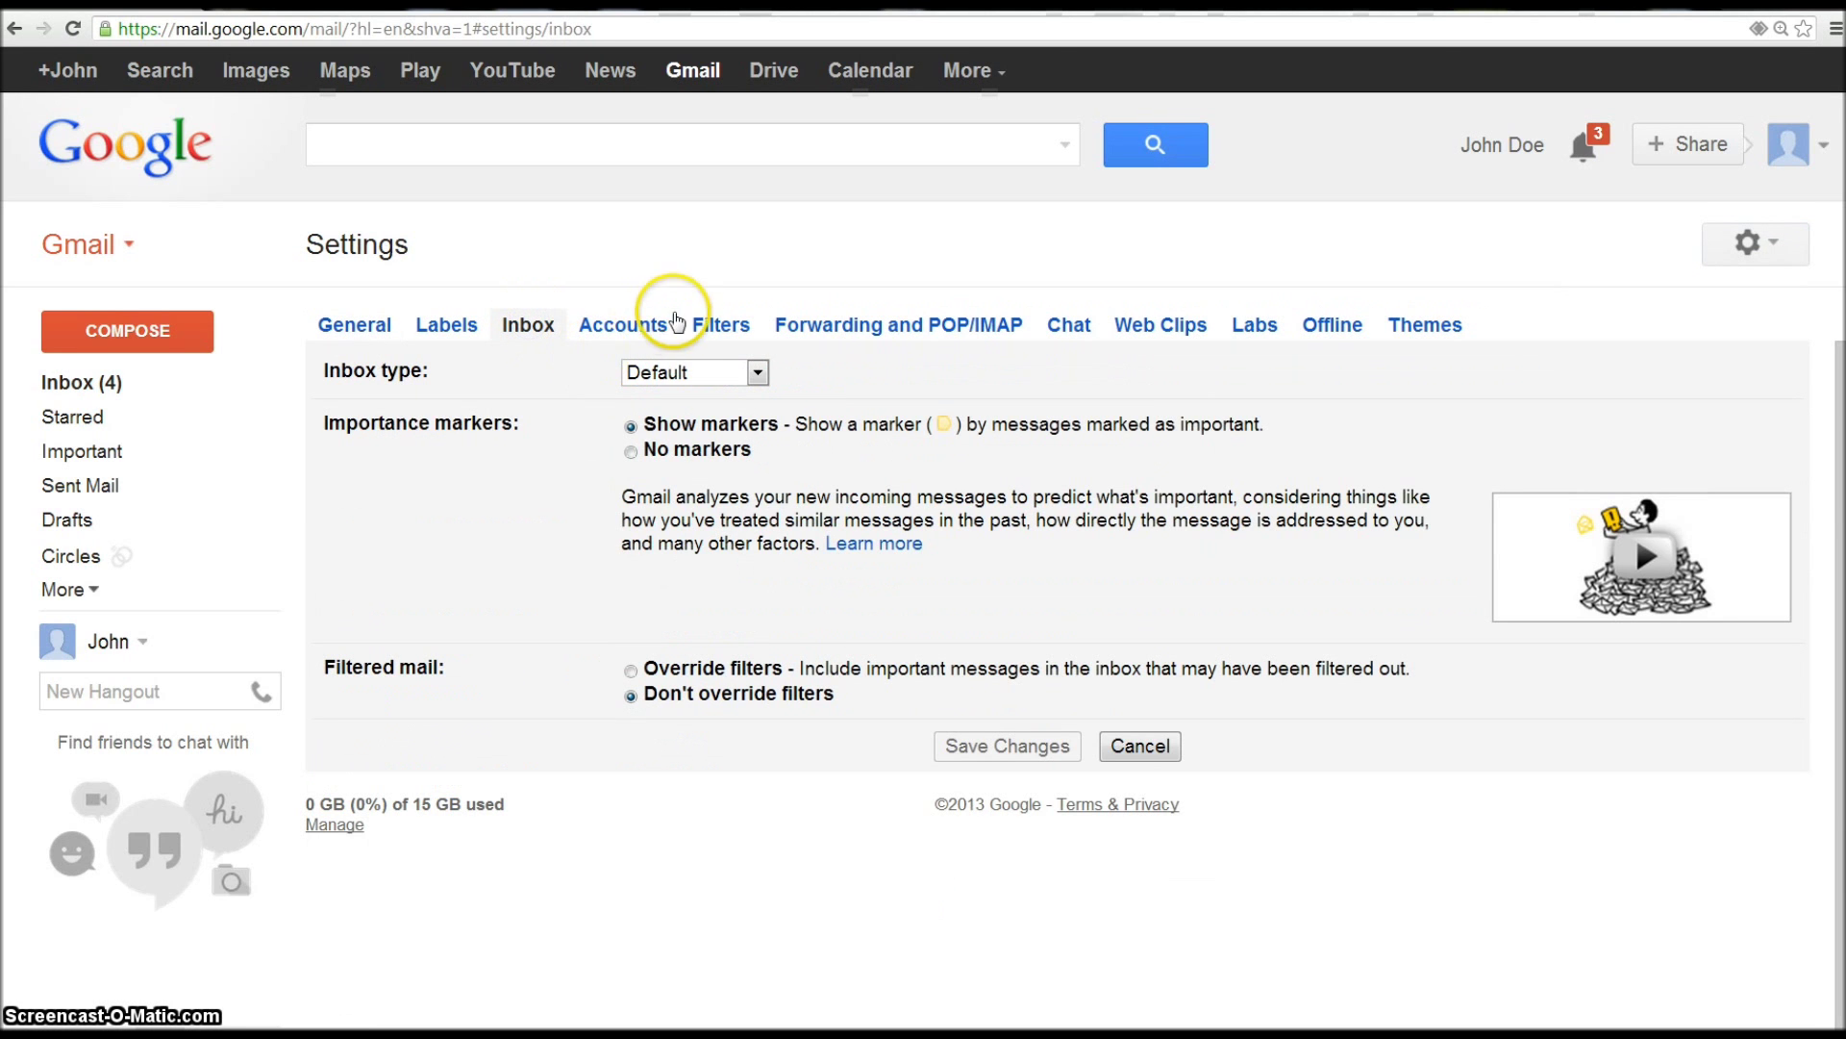
{"action": "left_click", "coordinate": [957, 504]}
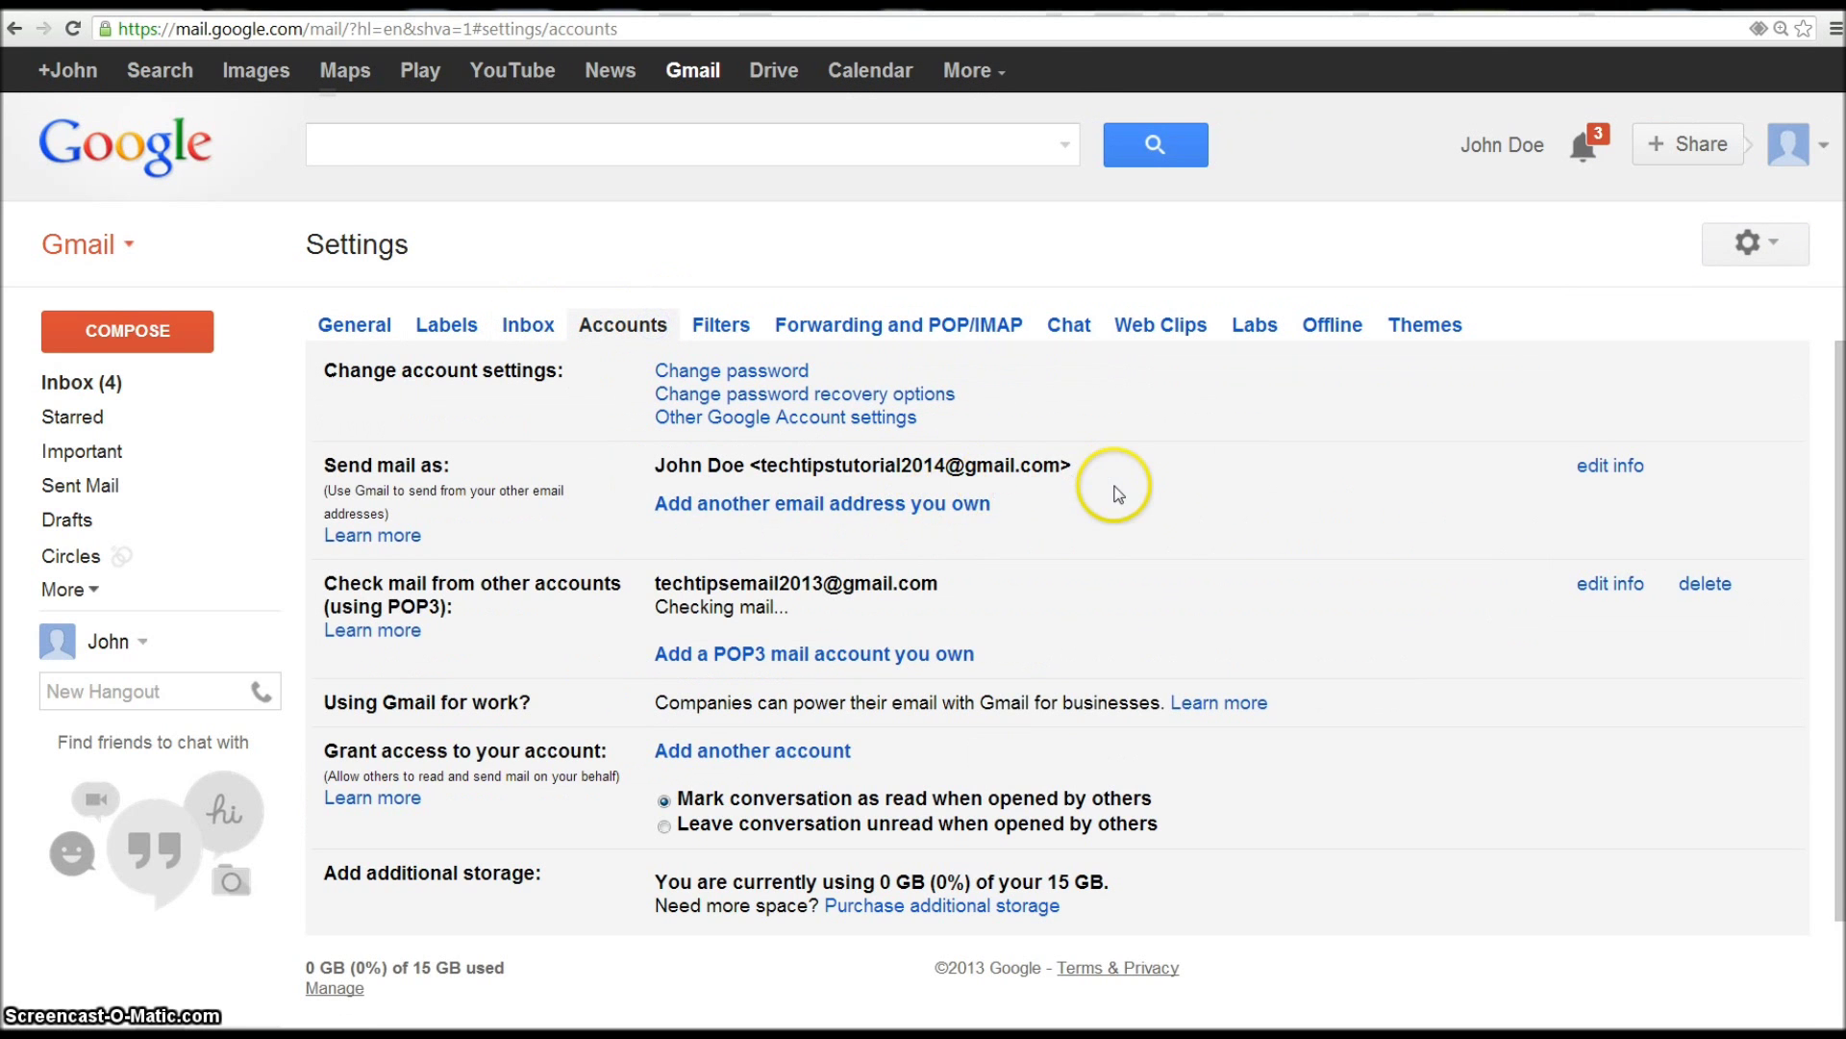
{"action": "left_click", "coordinate": [841, 328]}
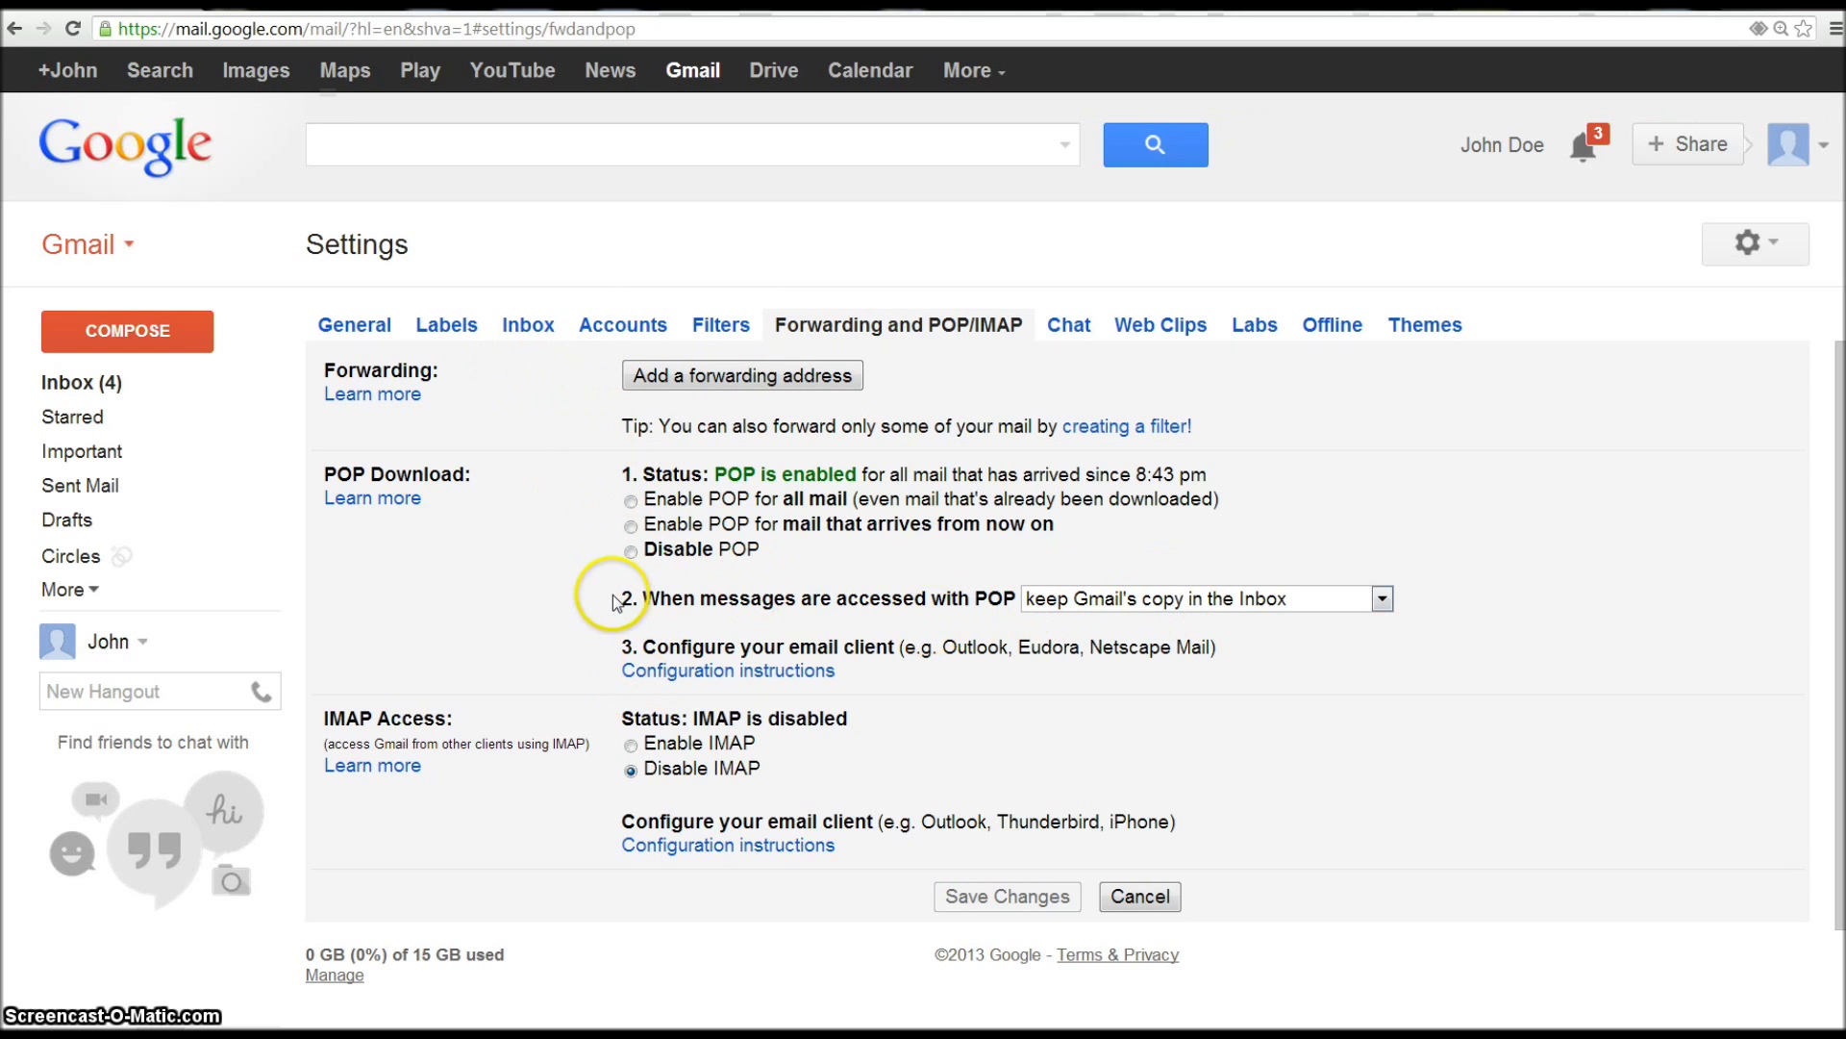
- Confirm POP shows enabled since 8:43 pm, then return to the inbox
{"action": "left_click_drag", "start_coordinate": [615, 597], "coordinate": [1389, 598]}
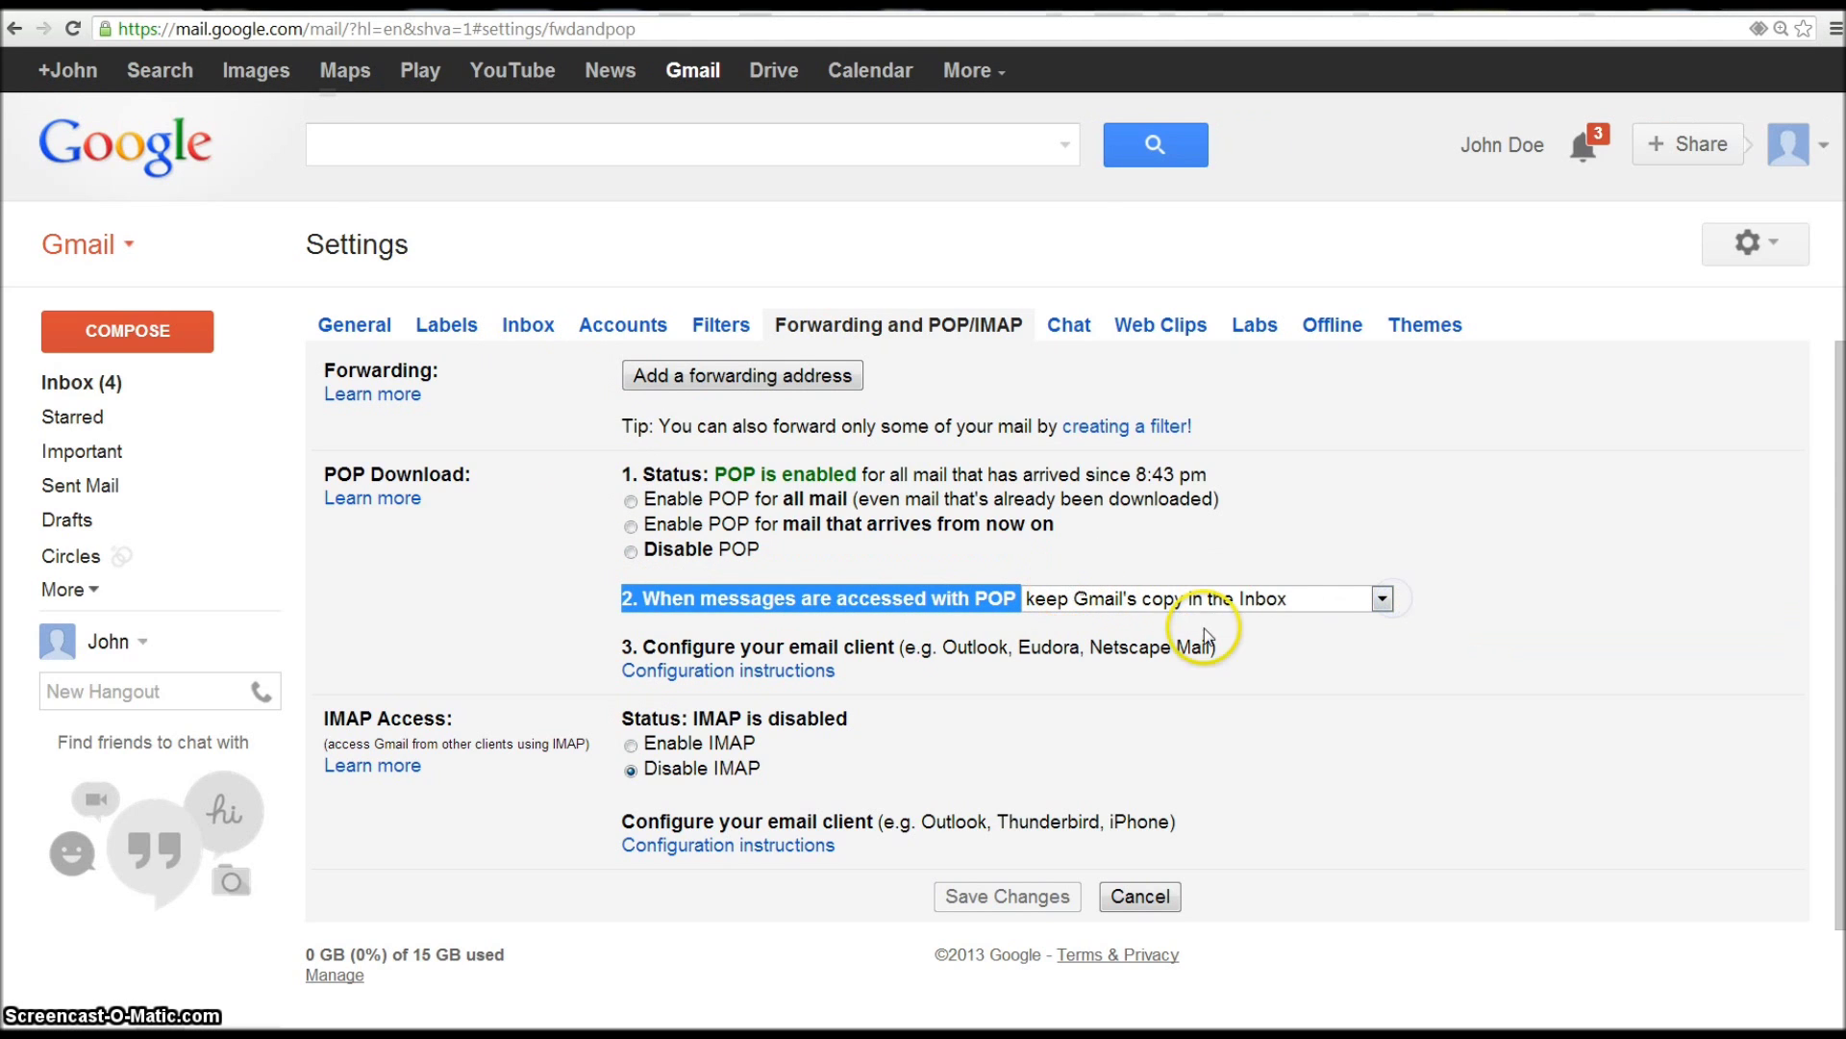
{"action": "left_click", "coordinate": [1496, 613]}
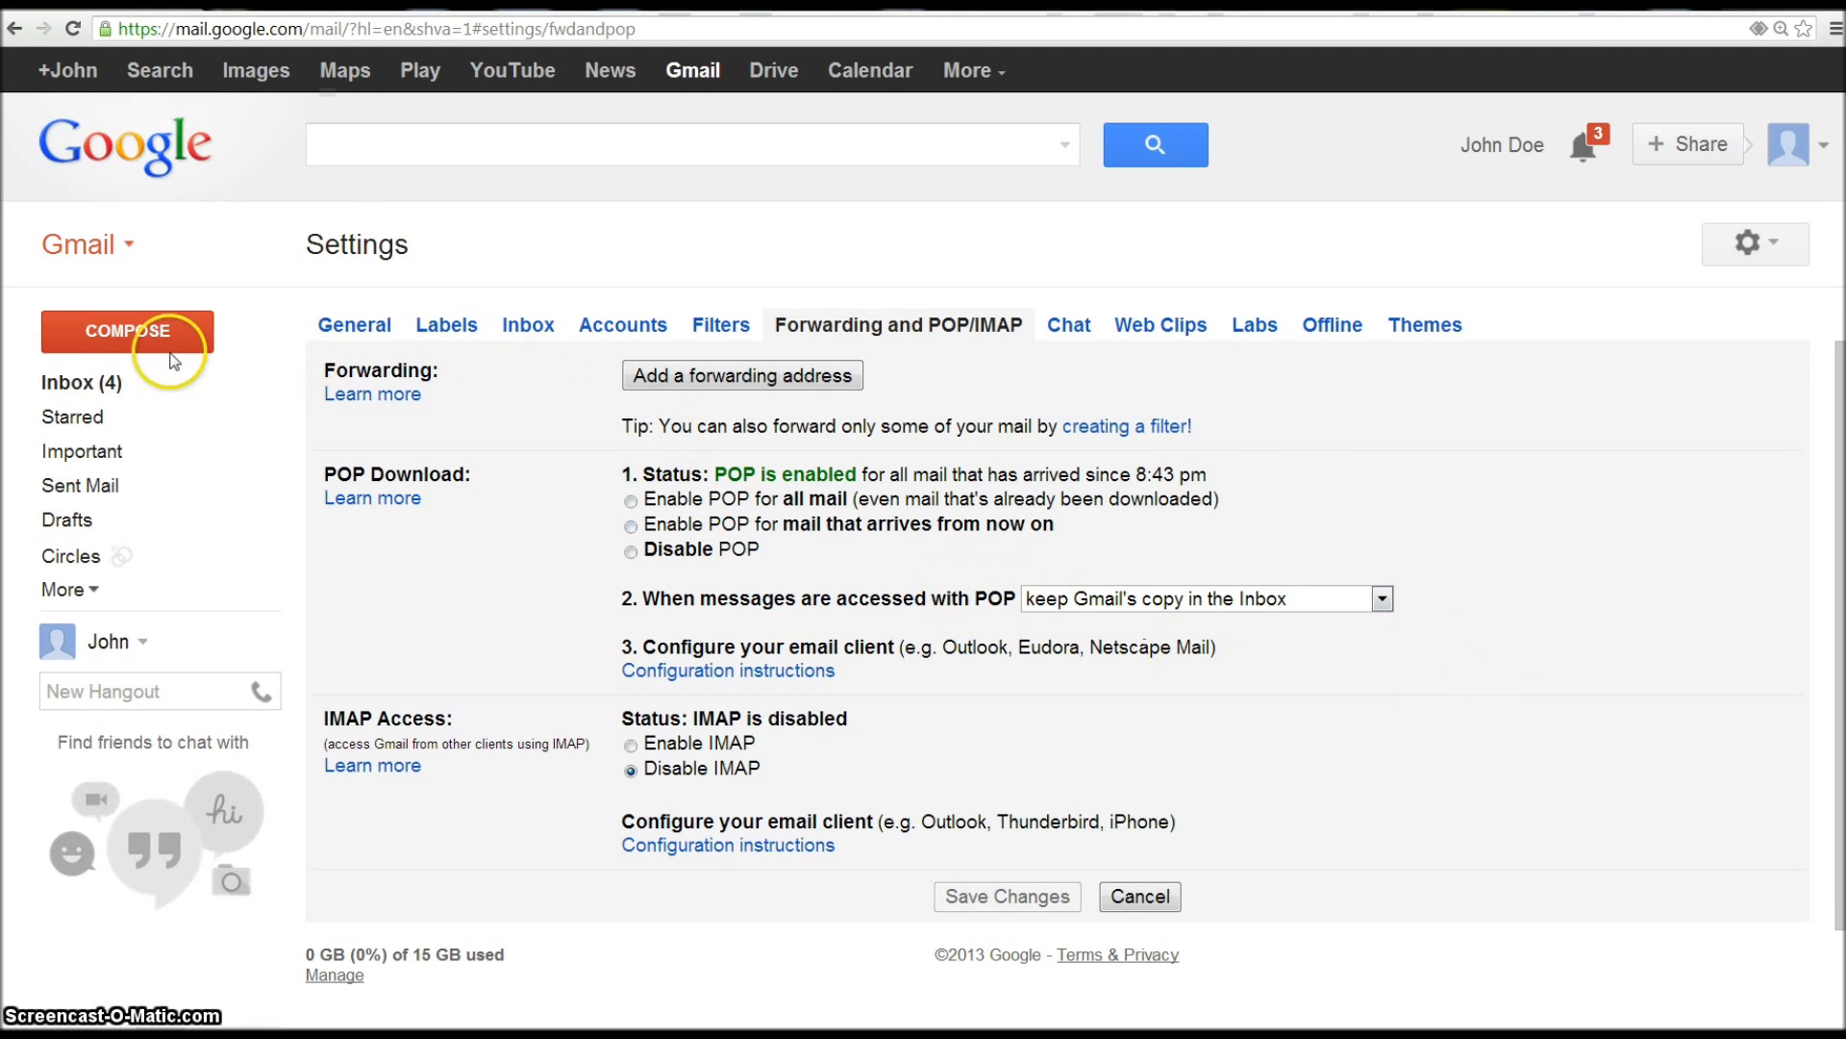
{"action": "left_click", "coordinate": [106, 392]}
- Reload the inbox so seven conversations show, including three imported from the old account
{"action": "key", "text": "ctrl+a"}
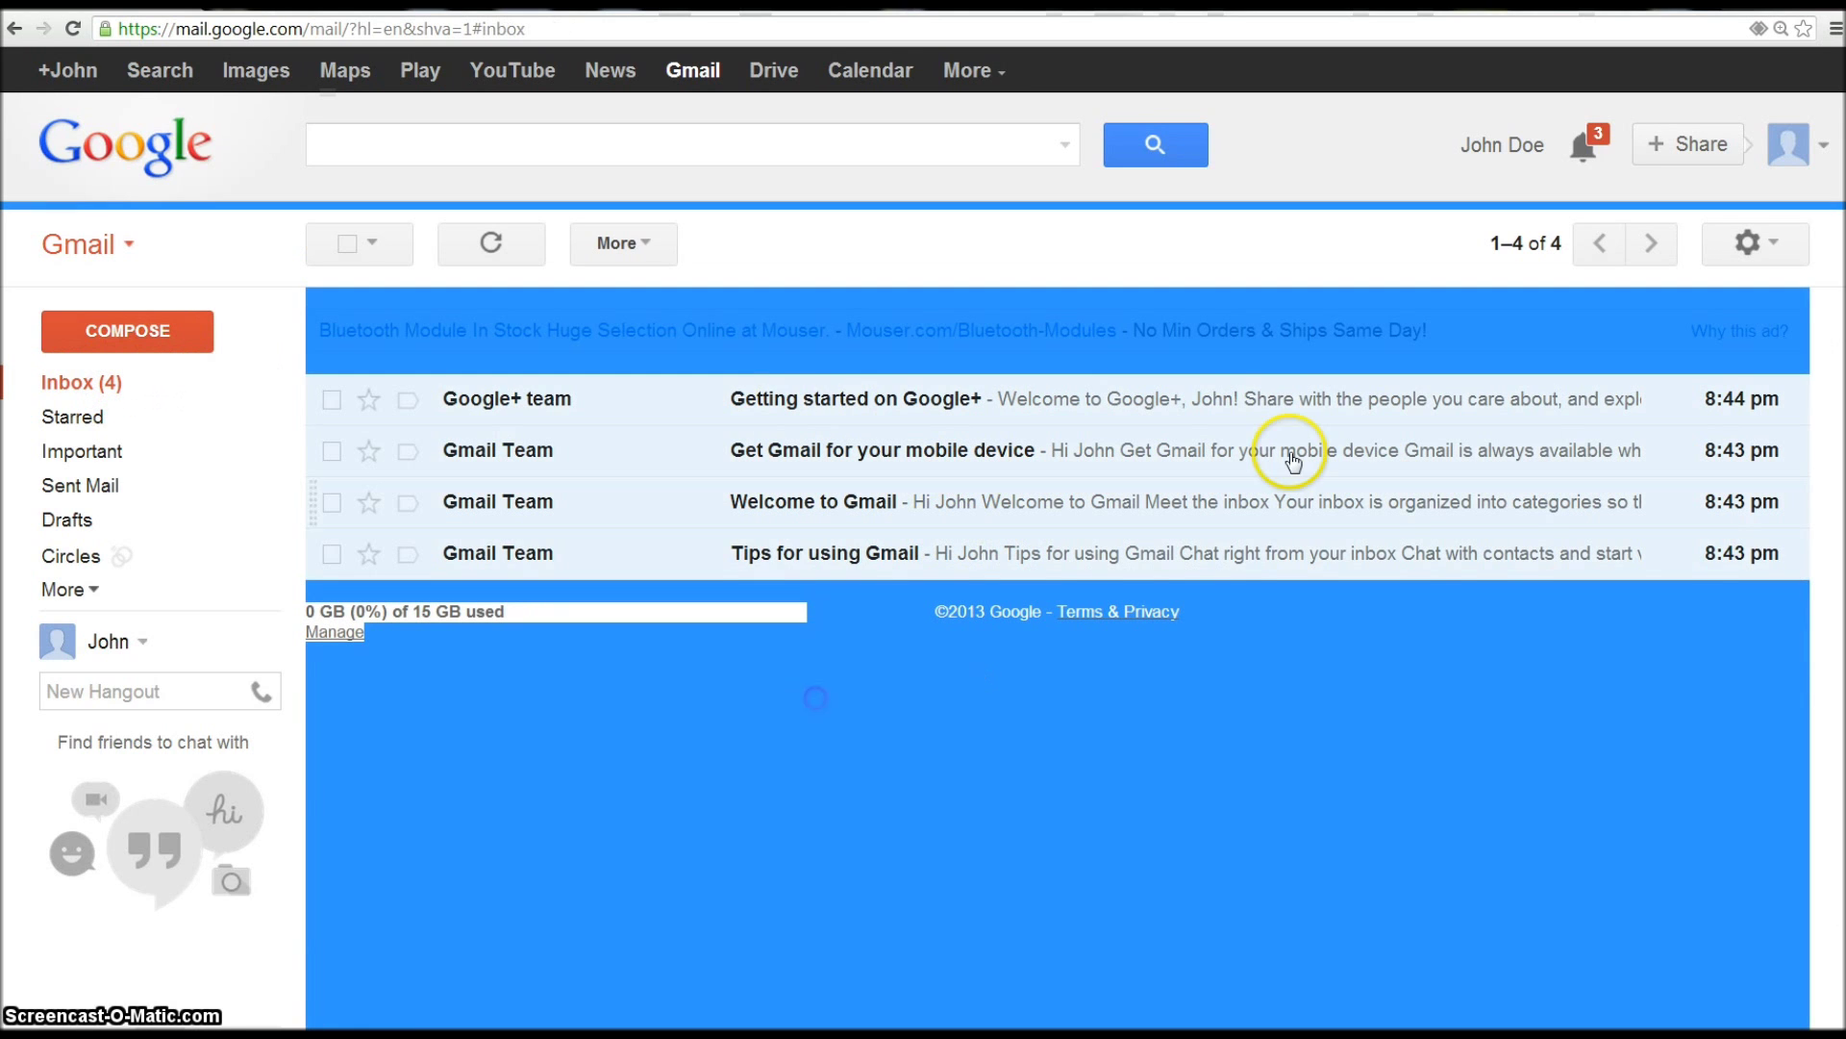
{"action": "left_click", "coordinate": [1310, 246]}
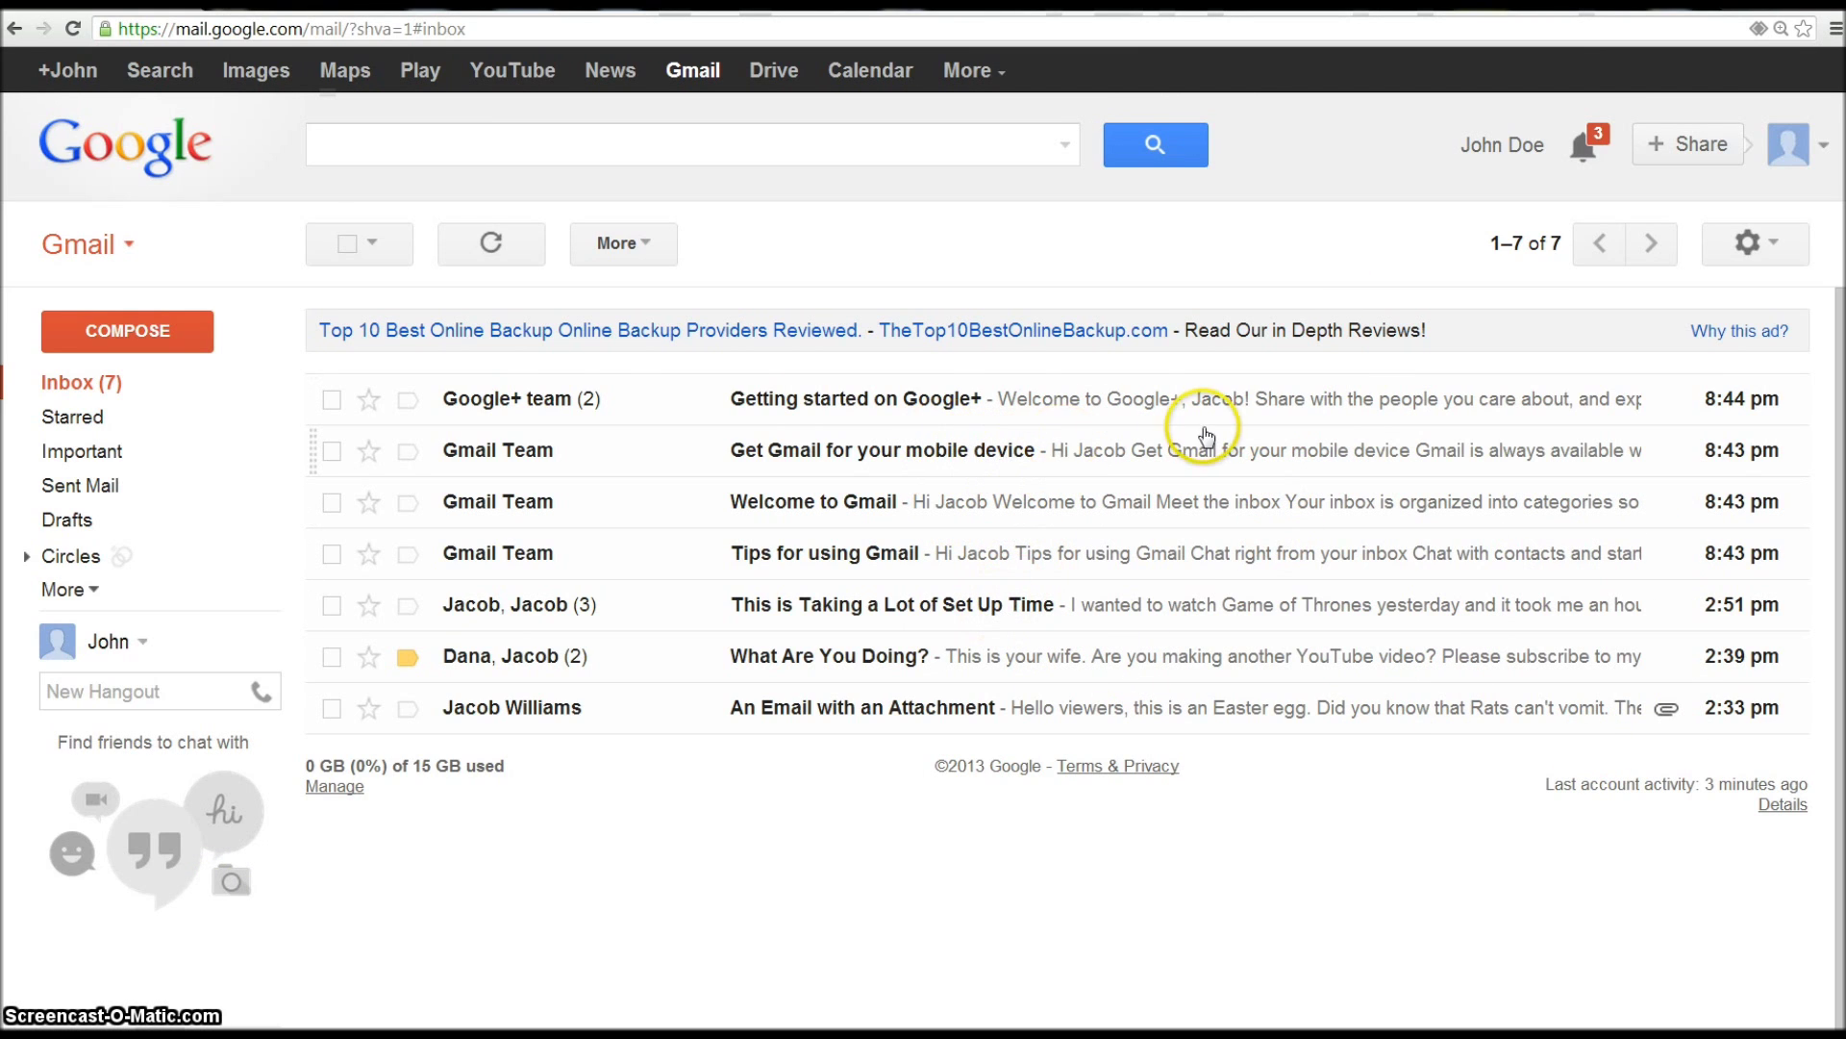
{"action": "left_click", "coordinate": [539, 408]}
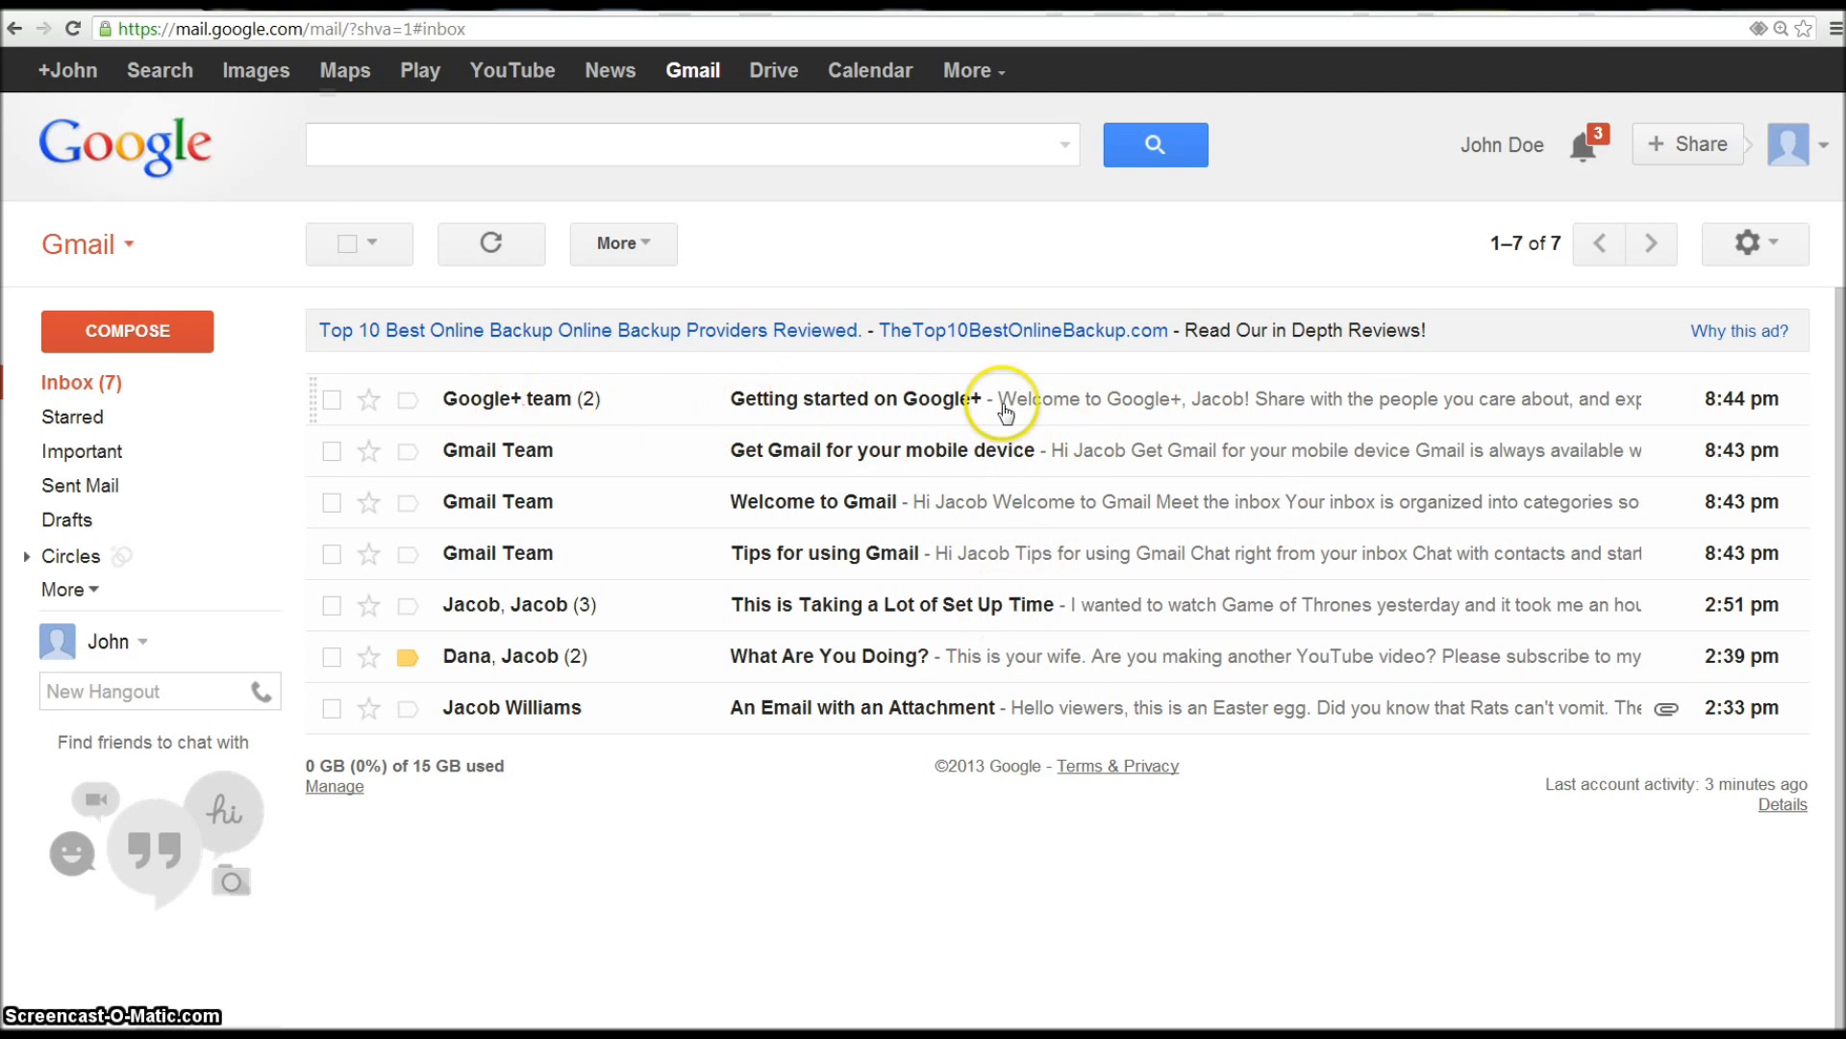
- Trash 'Getting started on Google+', 'Get Gmail for your mobile device' and 'Welcome to Gmail', then open 'An Email with an Attachment'
{"action": "left_click", "coordinate": [333, 401]}
{"action": "left_click", "coordinate": [332, 454]}
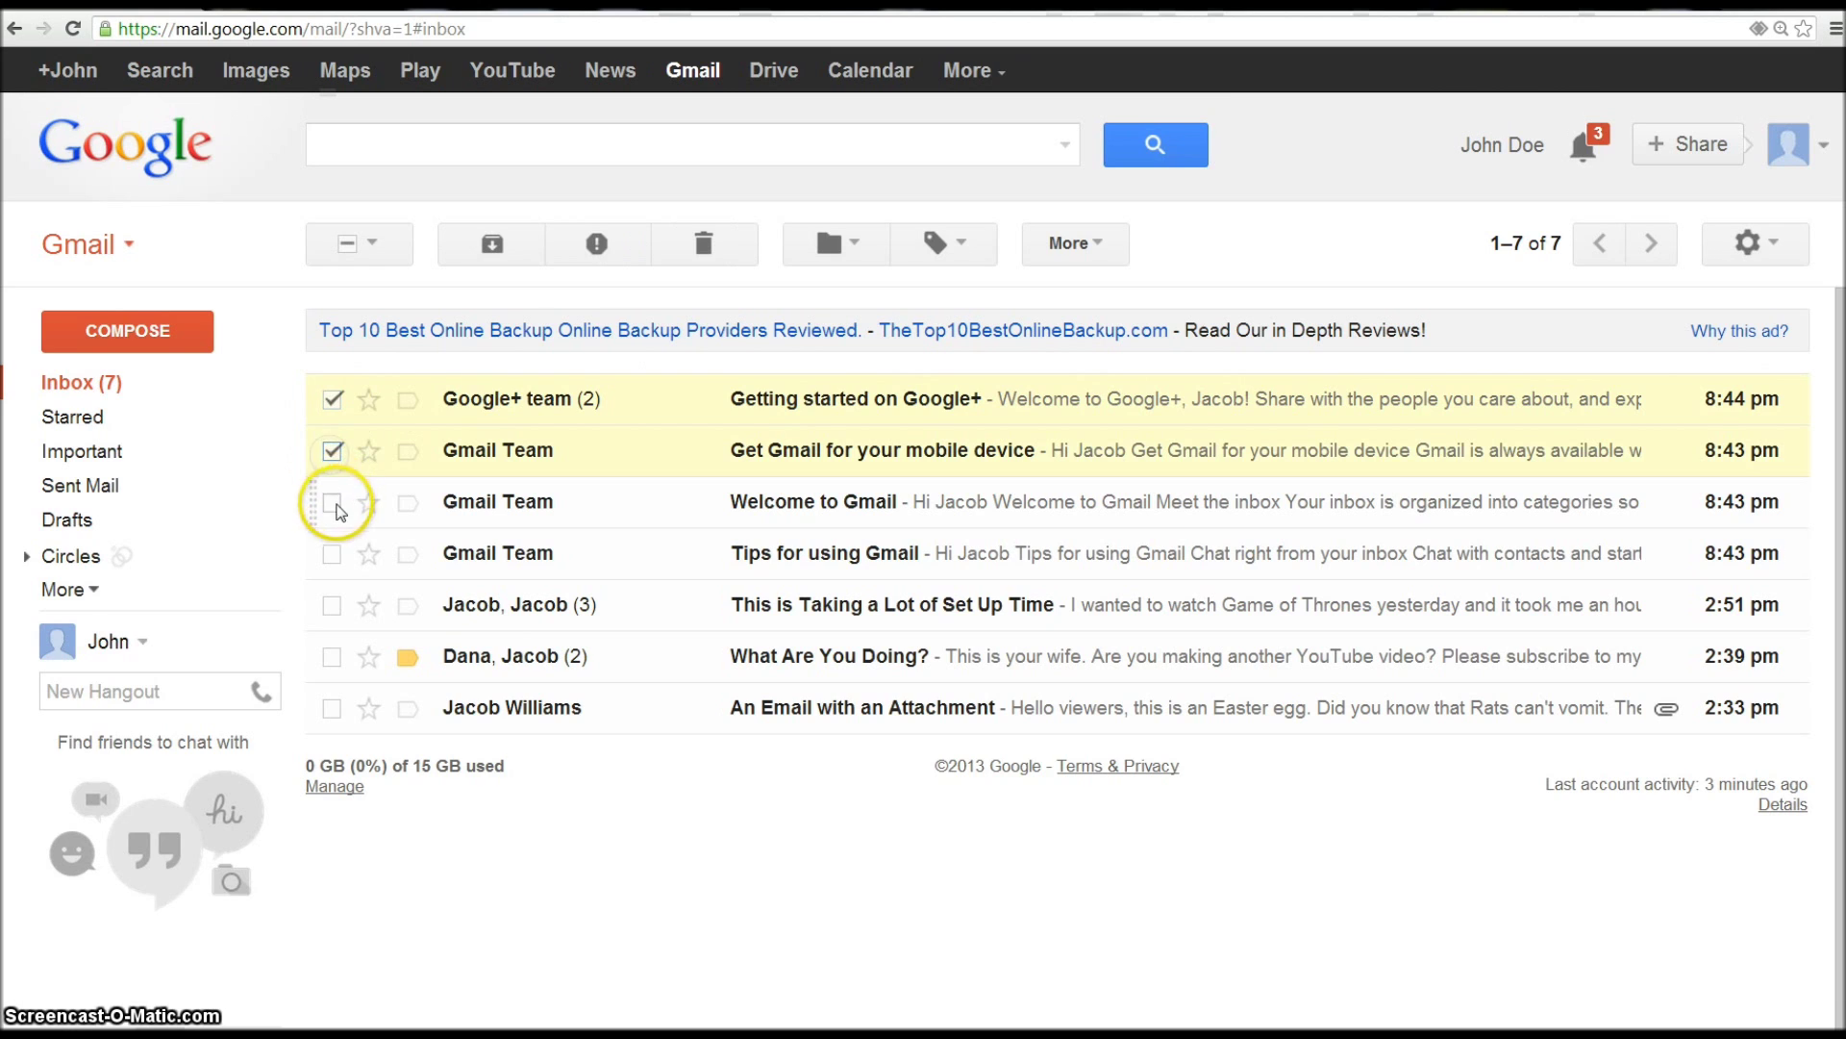
{"action": "left_click", "coordinate": [332, 502]}
{"action": "left_click", "coordinate": [703, 243]}
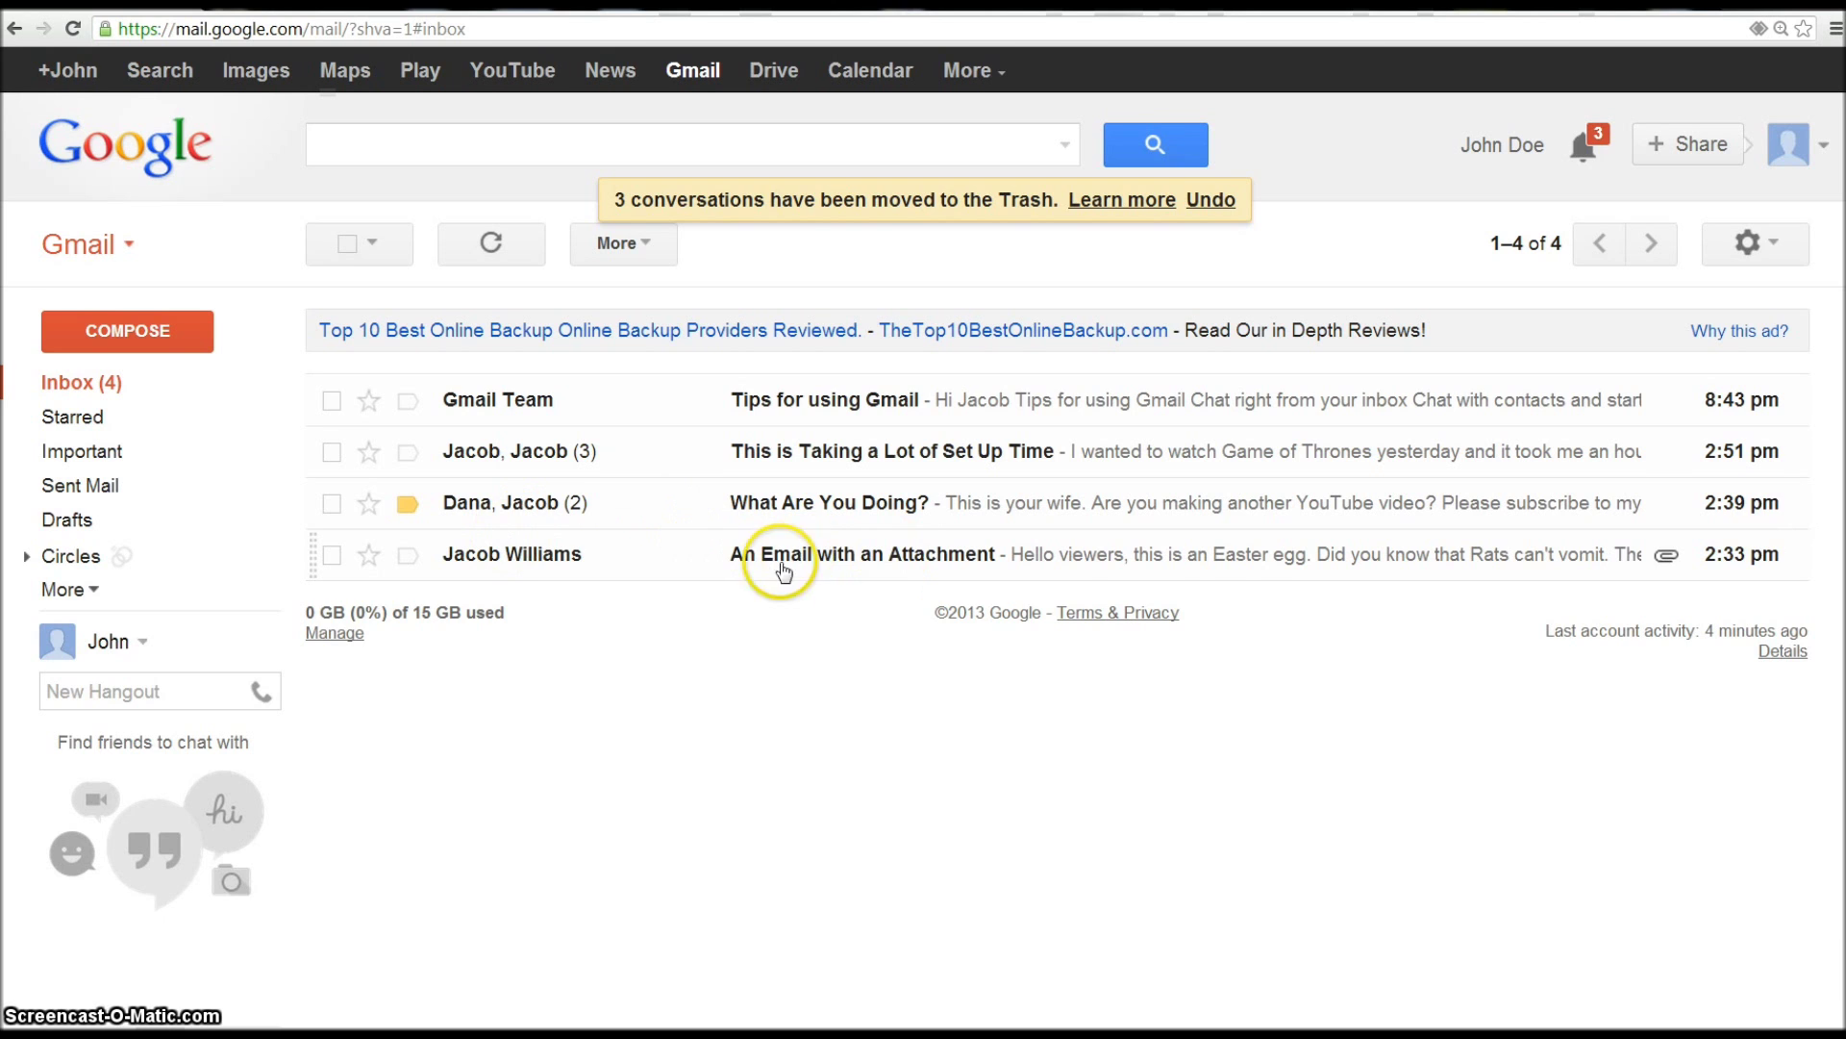
{"action": "left_click", "coordinate": [564, 550]}
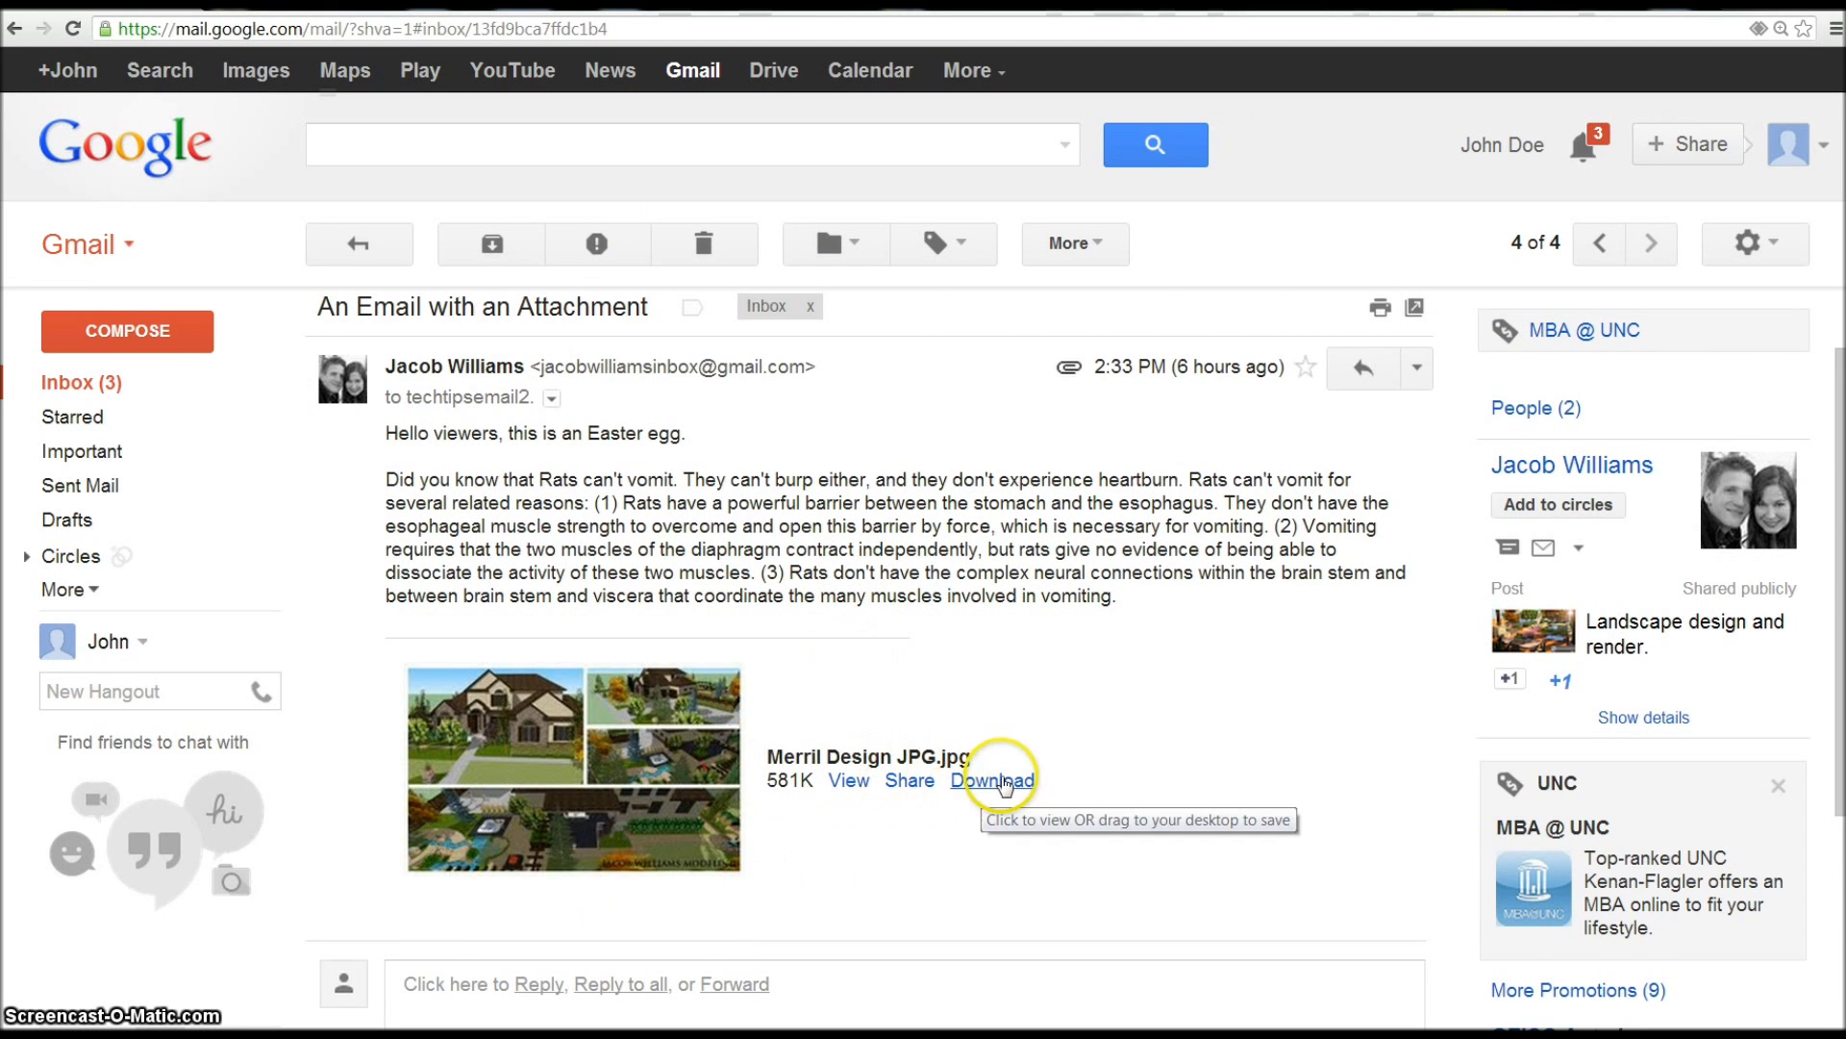
- Read through 'An Email with an Attachment', then go to the newer 'What Are You Doing?' conversation
{"action": "scroll", "coordinate": [777, 819], "scroll_direction": "down", "scroll_amount": 4}
{"action": "scroll", "coordinate": [741, 812], "scroll_direction": "up", "scroll_amount": 4}
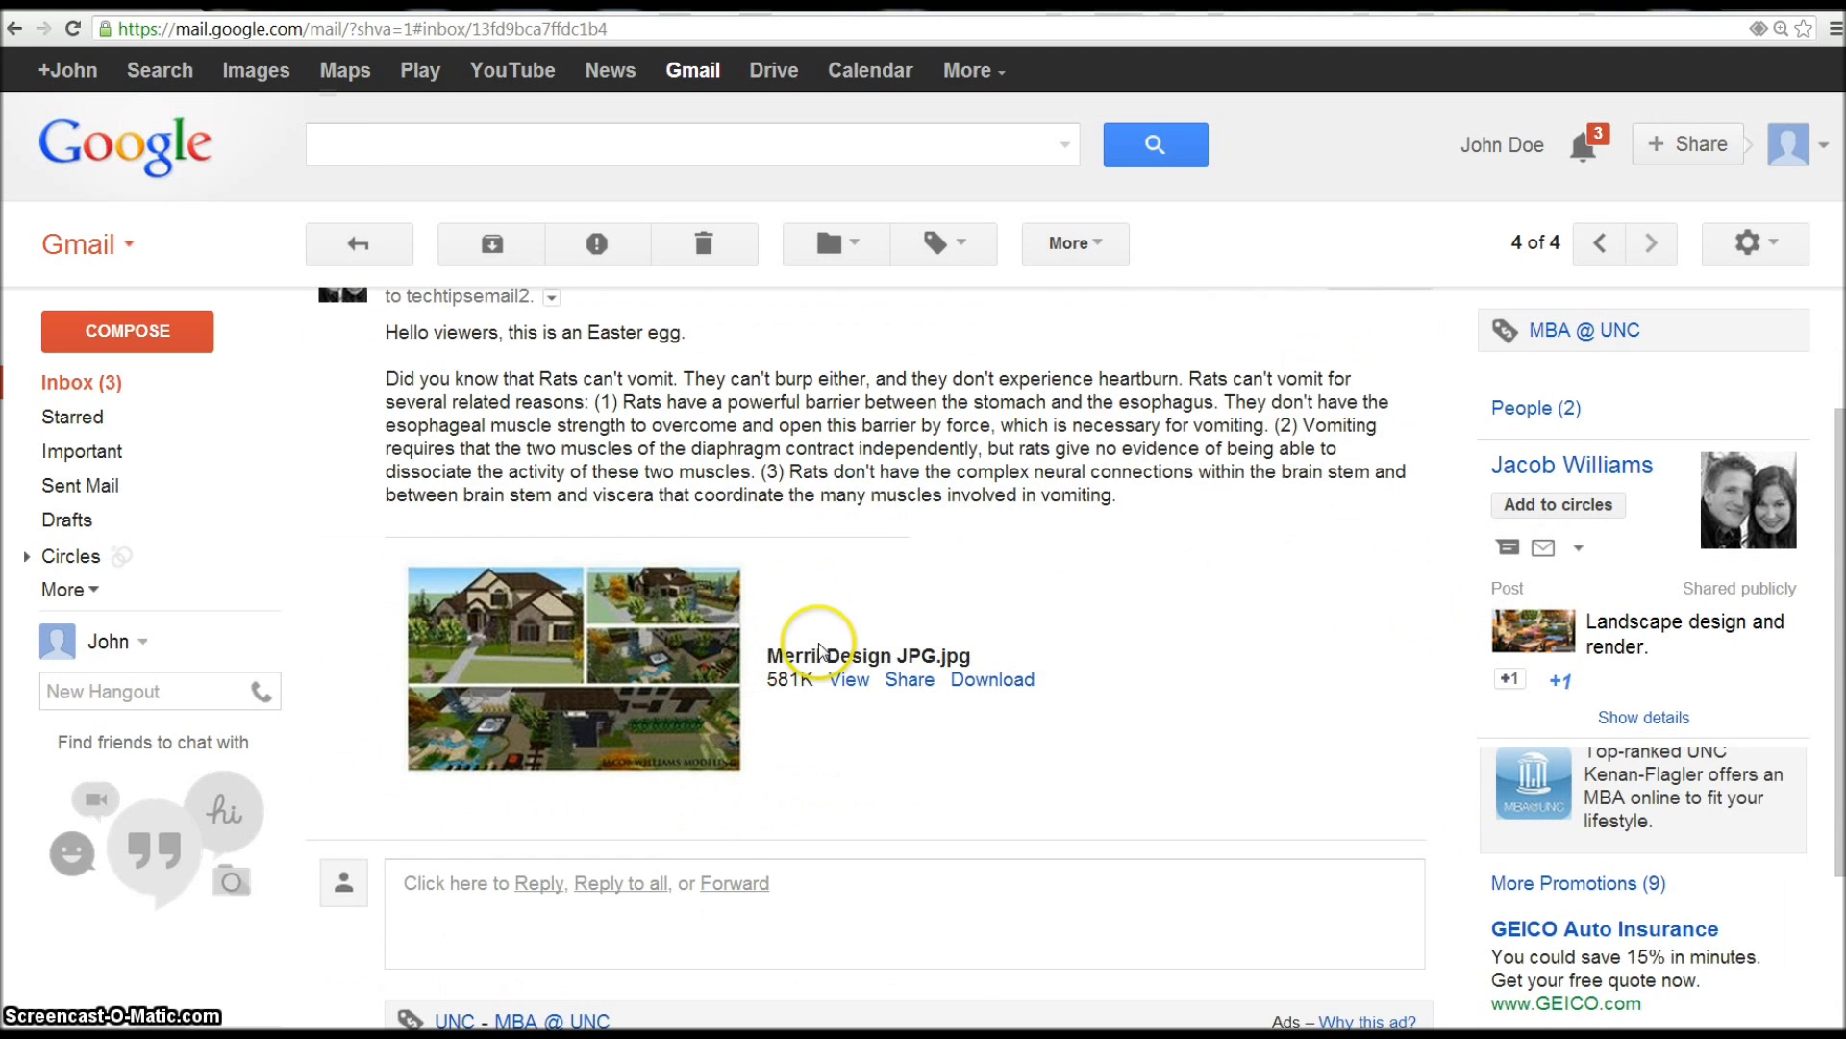
{"action": "scroll", "coordinate": [846, 577], "scroll_direction": "up", "scroll_amount": 2}
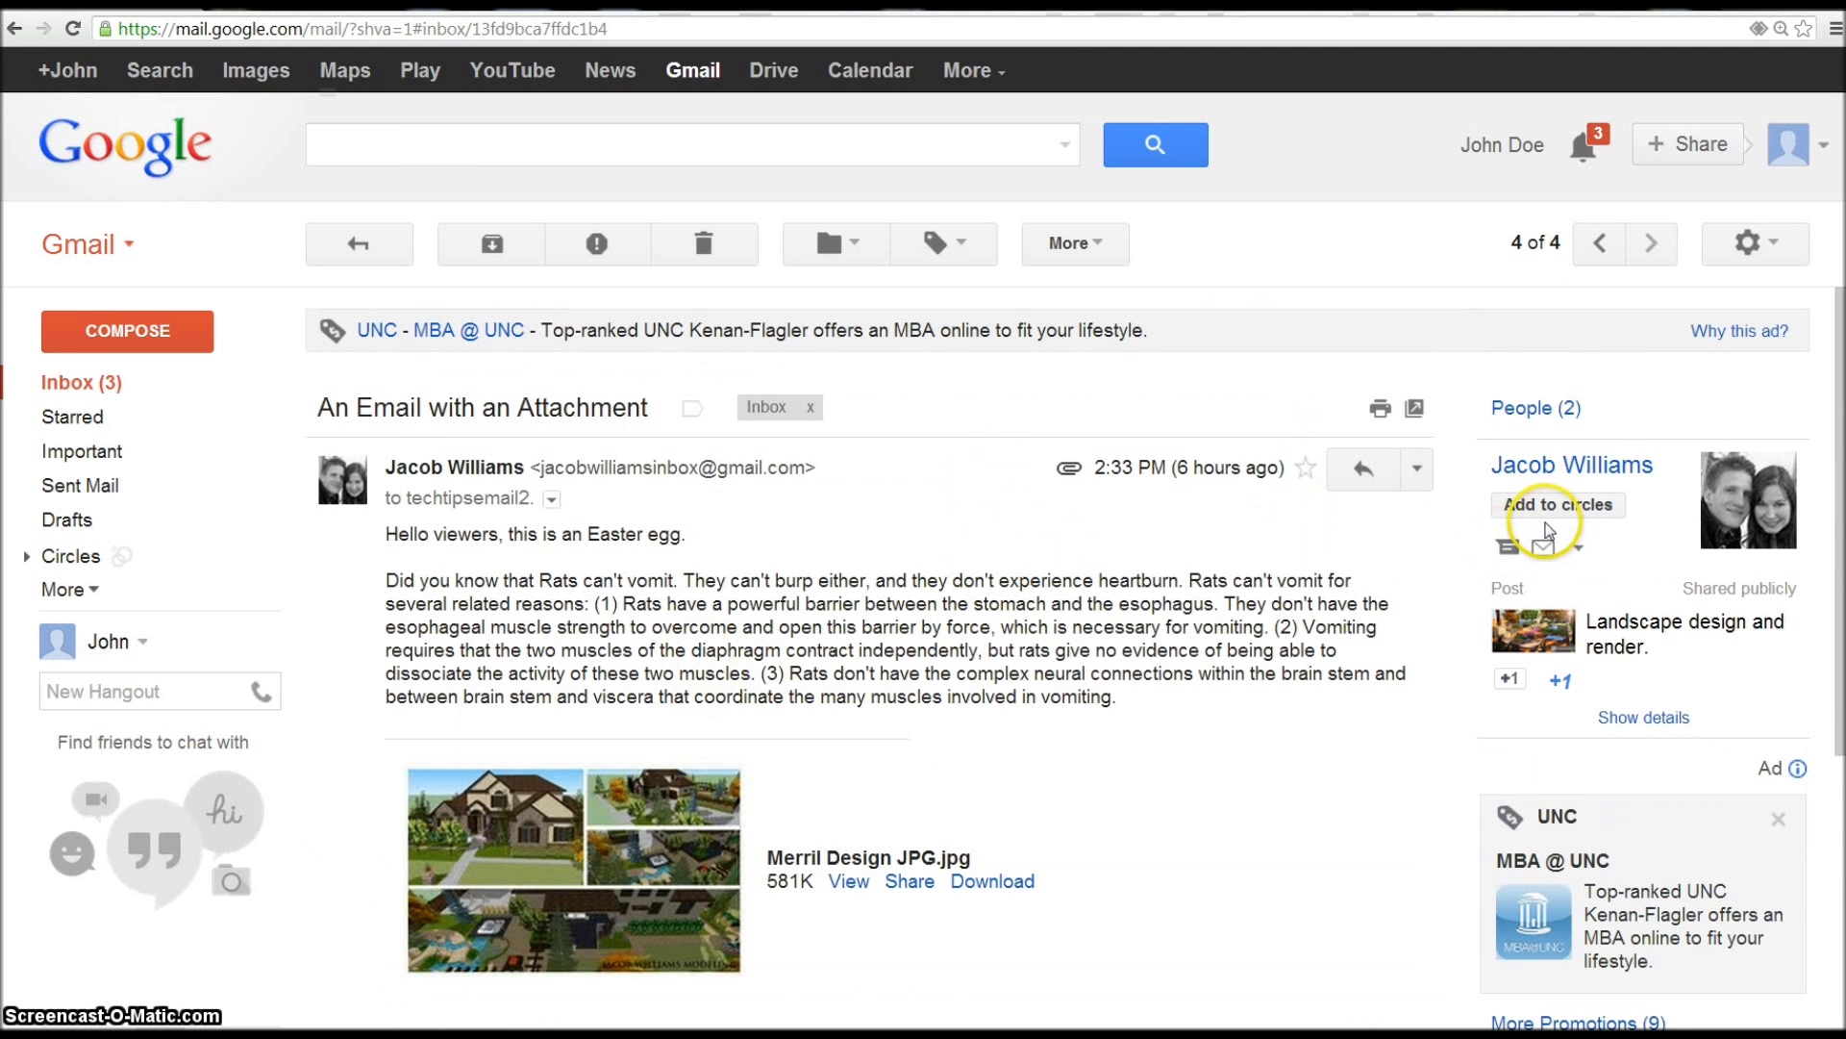
{"action": "scroll", "coordinate": [798, 639], "scroll_direction": "down", "scroll_amount": 2}
{"action": "scroll", "coordinate": [741, 622], "scroll_direction": "up", "scroll_amount": 2}
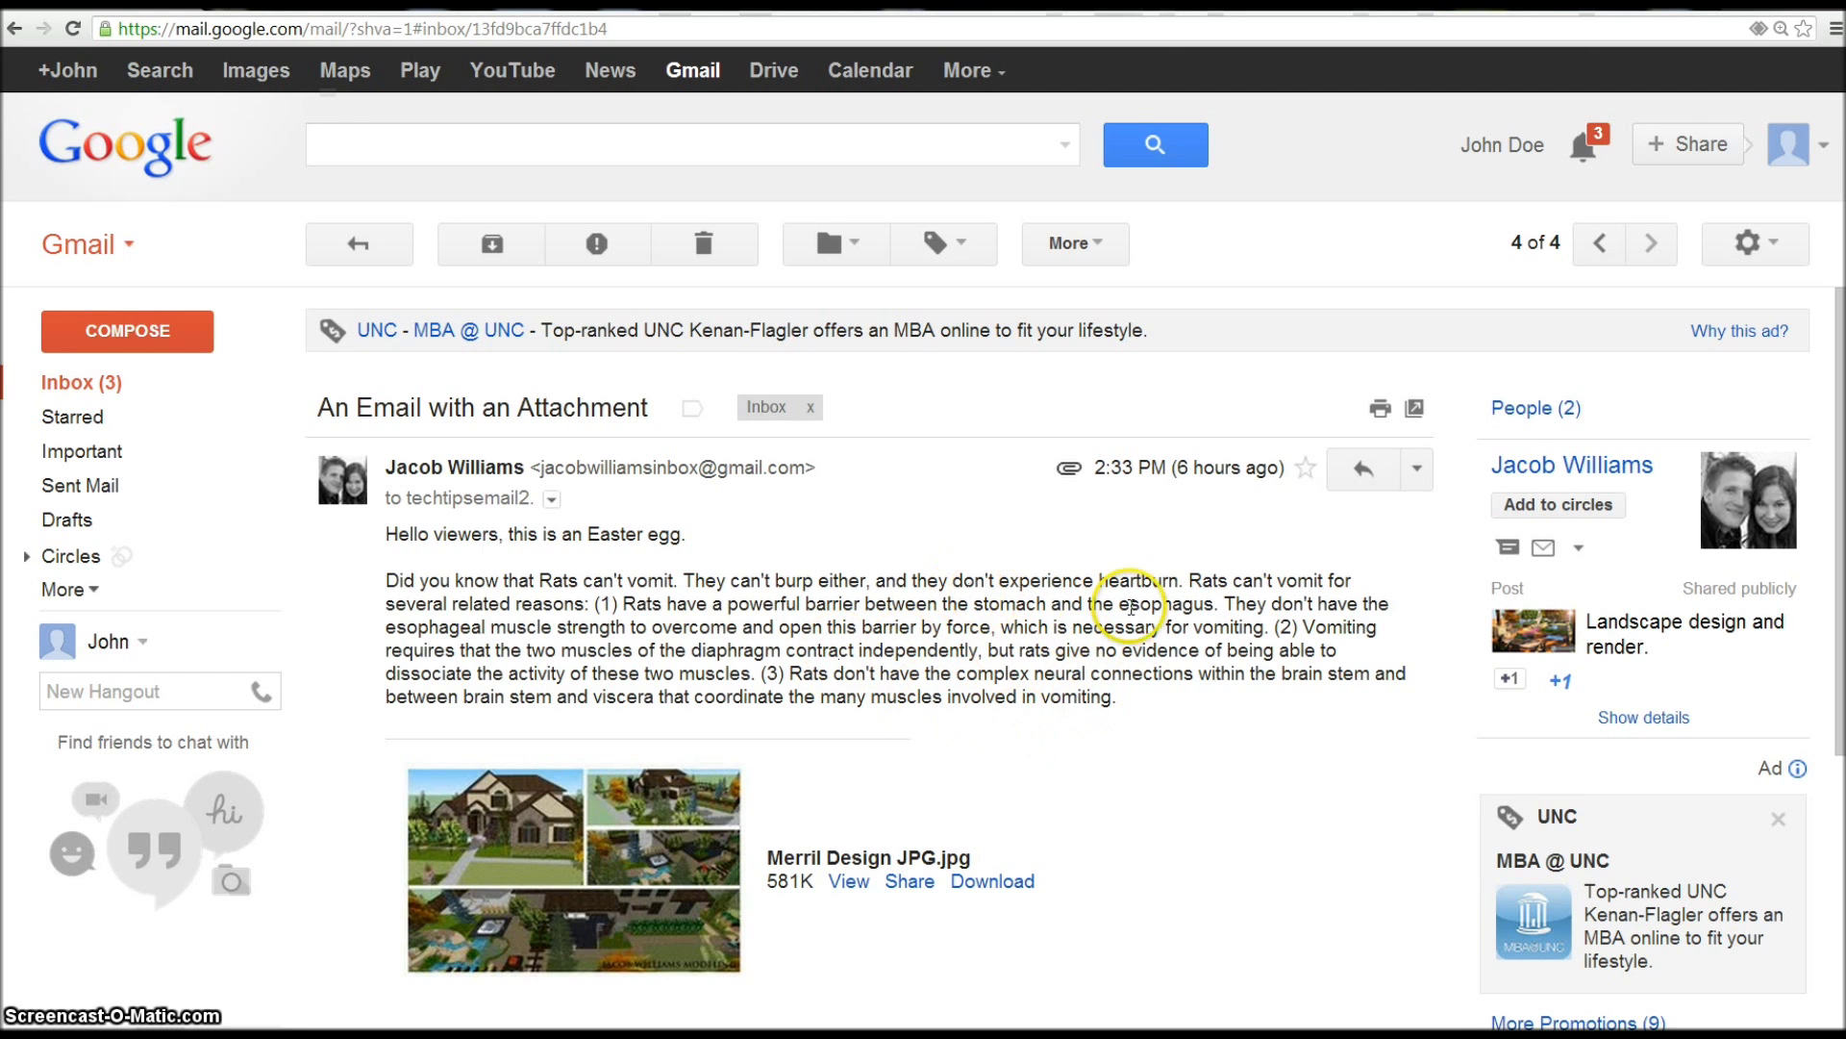
{"action": "left_click", "coordinate": [1599, 243]}
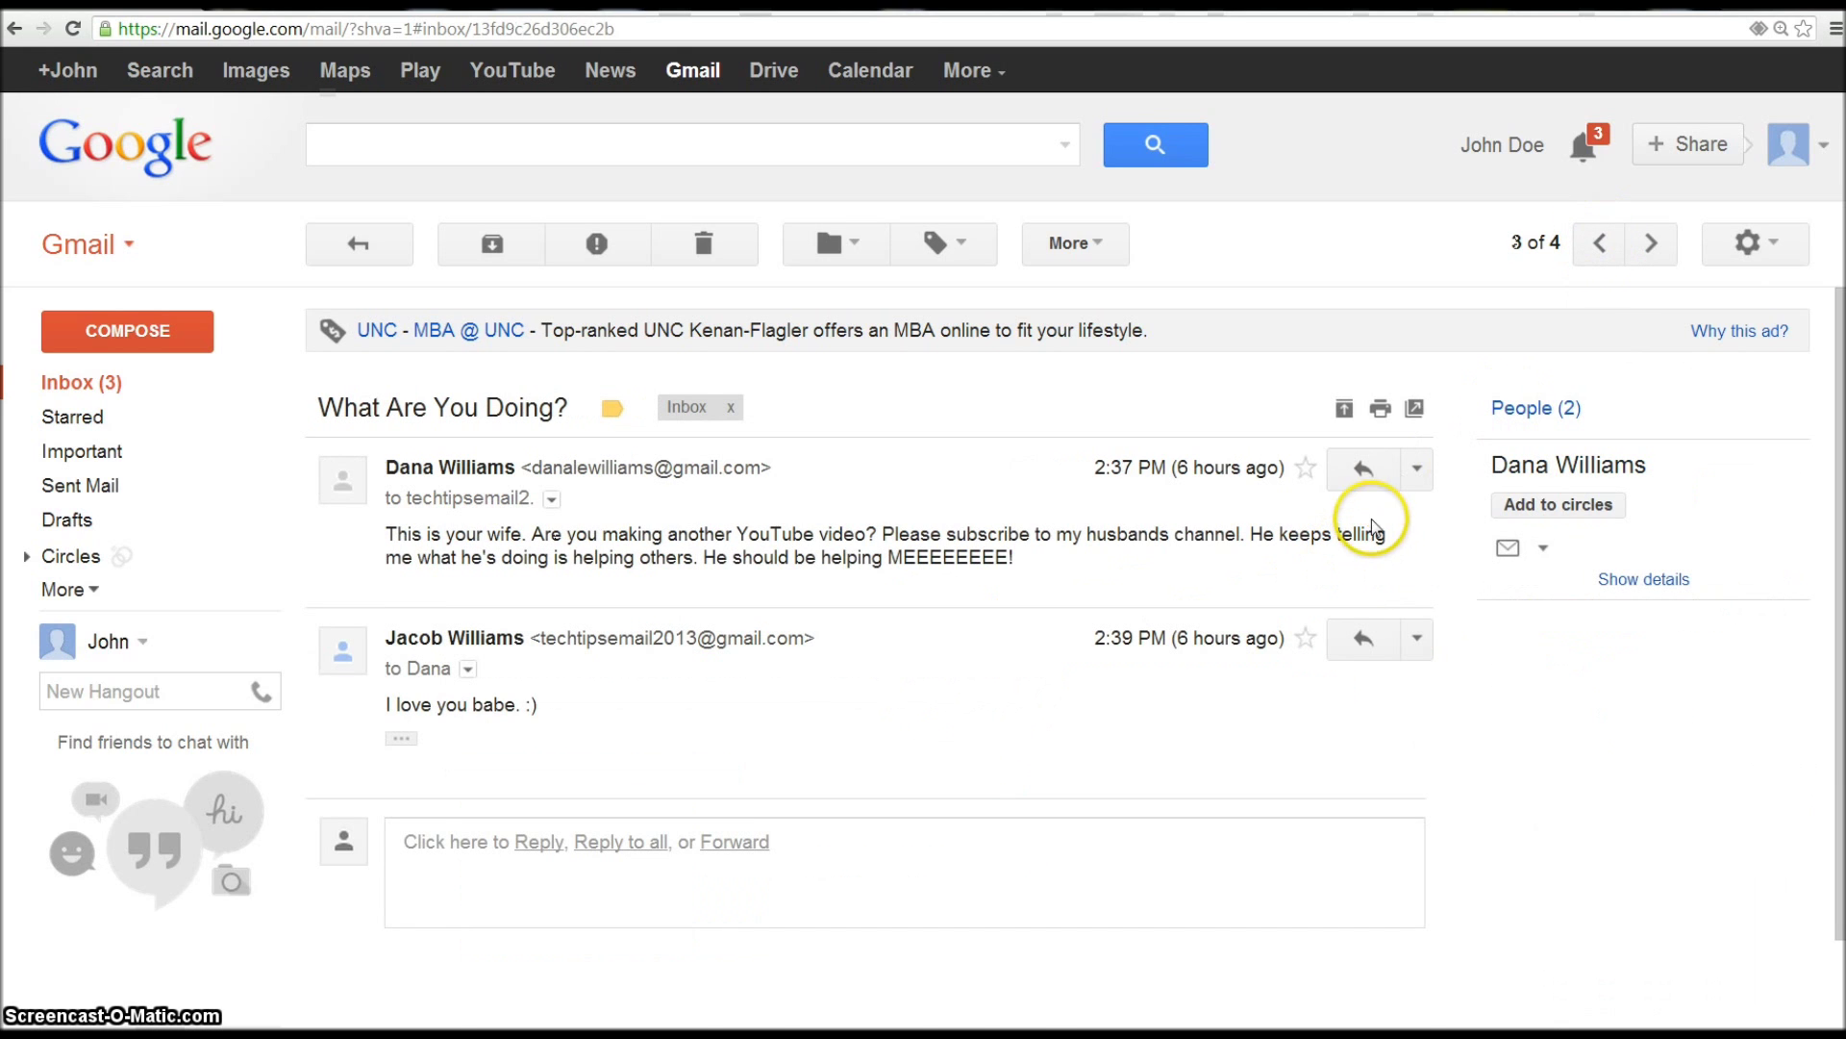
- Open 'What Are You Doing?' from the inbox and go back to the list
{"action": "left_click", "coordinate": [96, 386]}
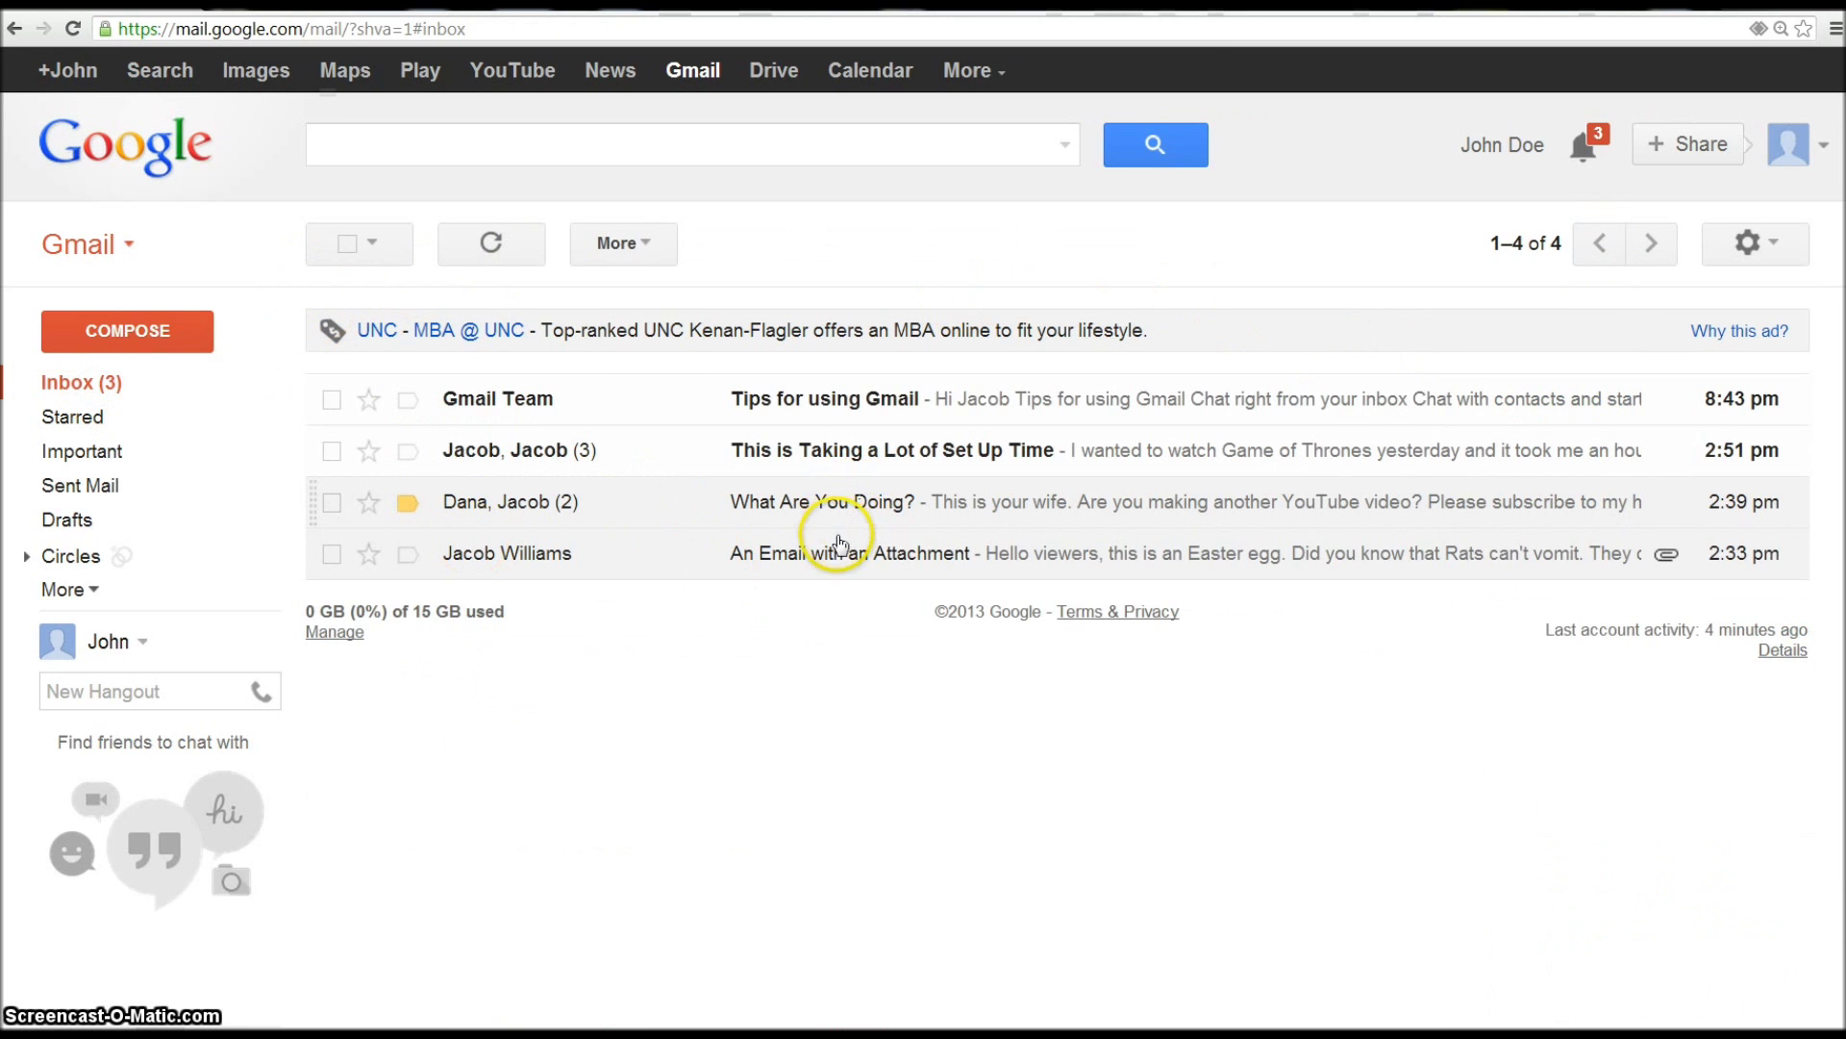
{"action": "left_click", "coordinate": [792, 502]}
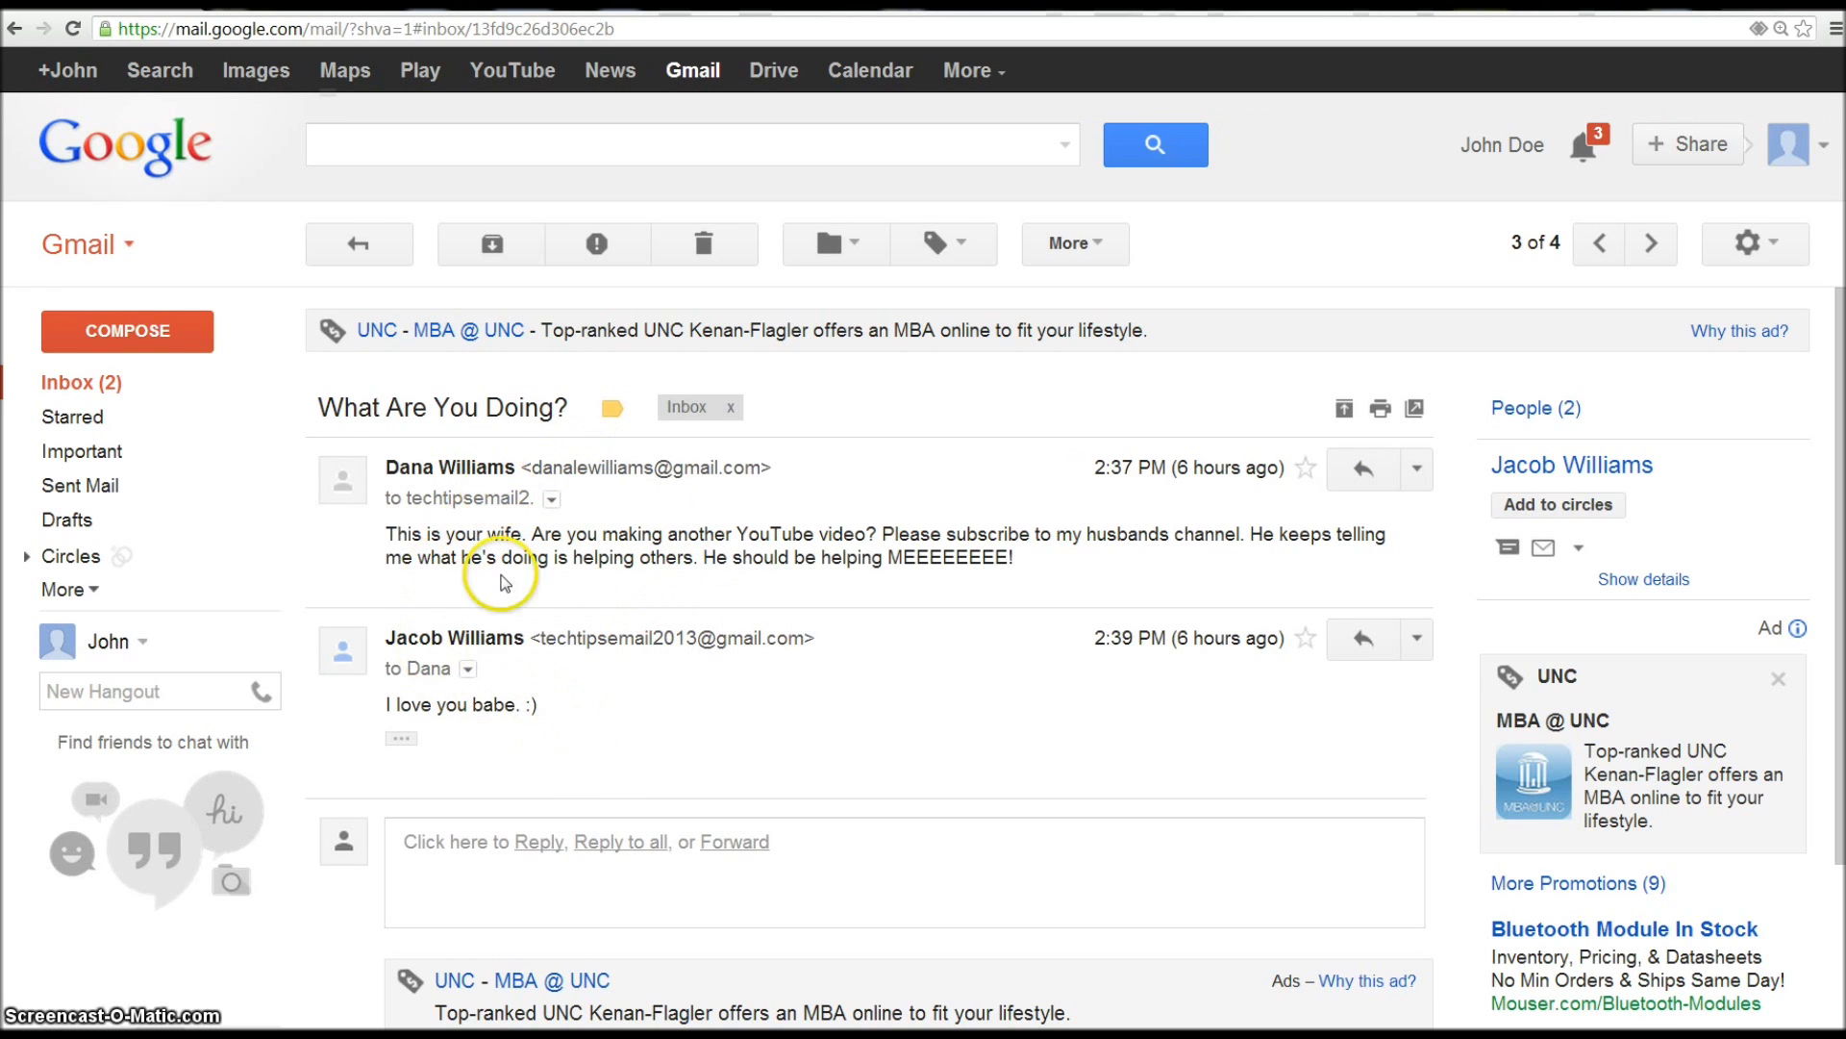
{"action": "left_click", "coordinate": [390, 246]}
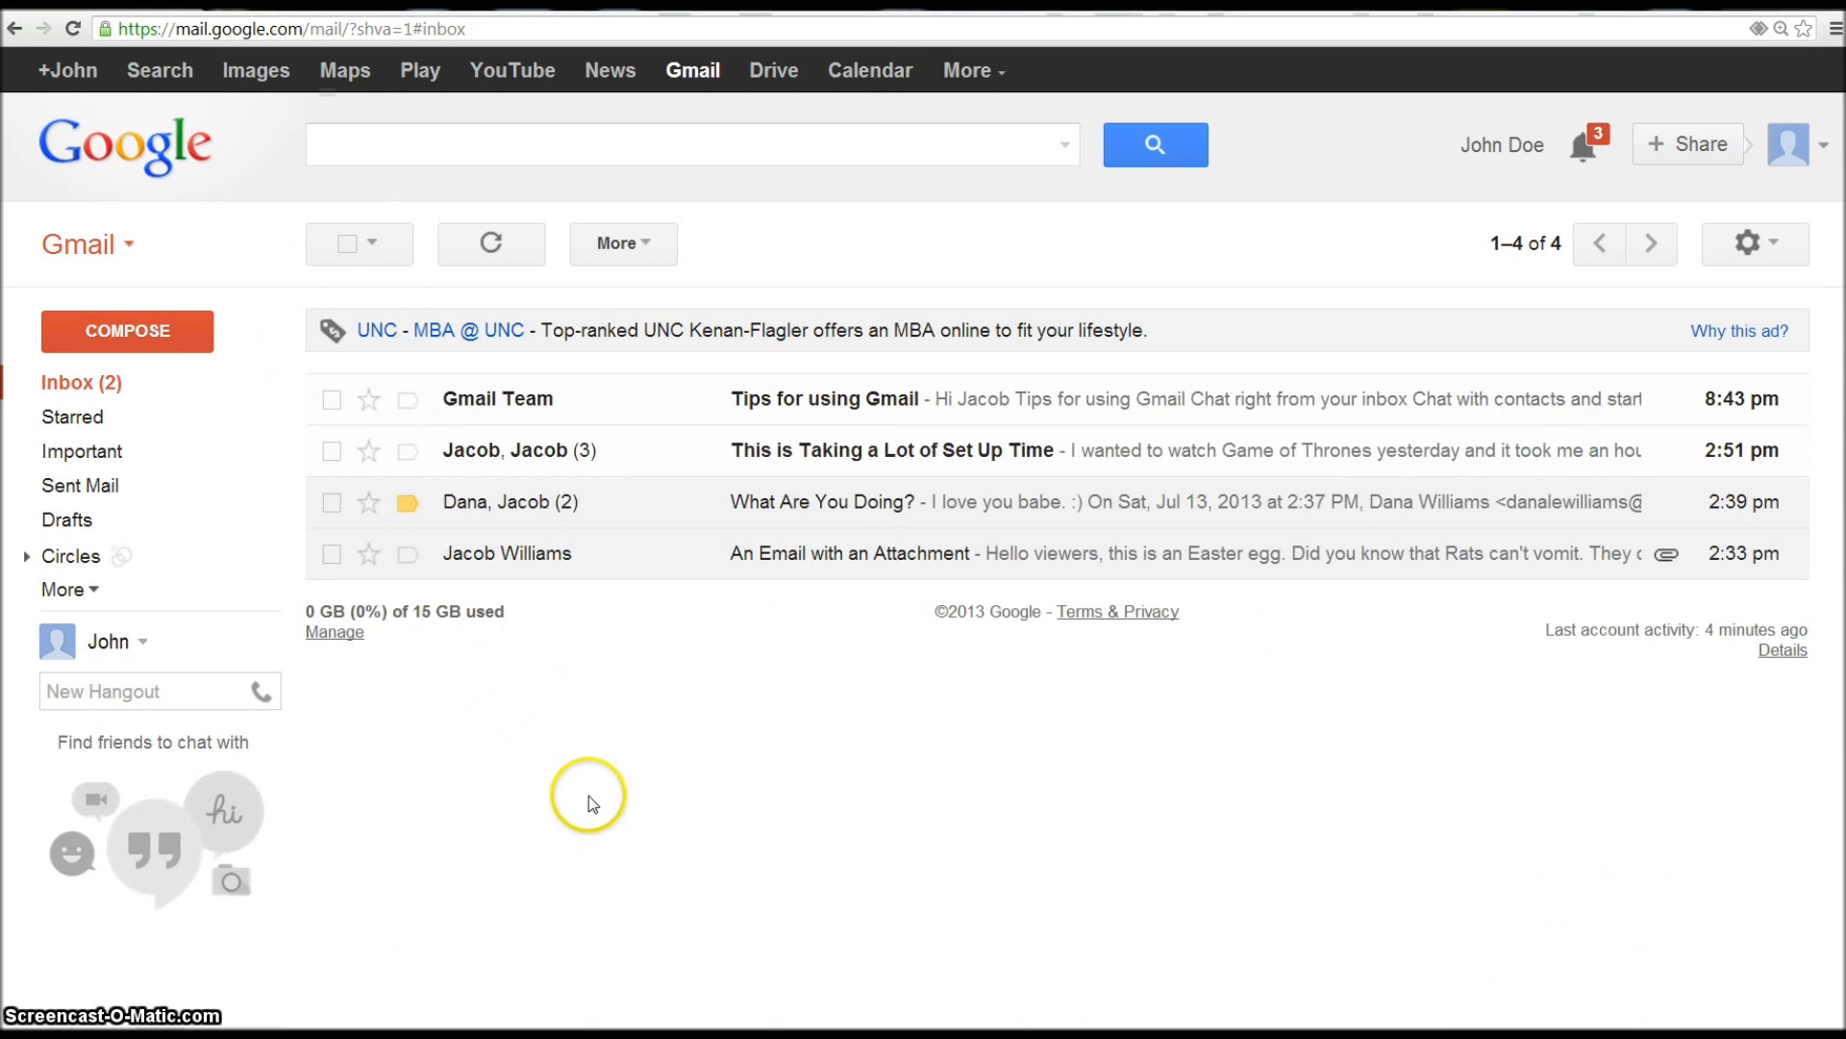
- Read the 3-message 'This is Taking a Lot of Set Up Time' thread and return to the inbox
{"action": "left_click", "coordinate": [919, 460]}
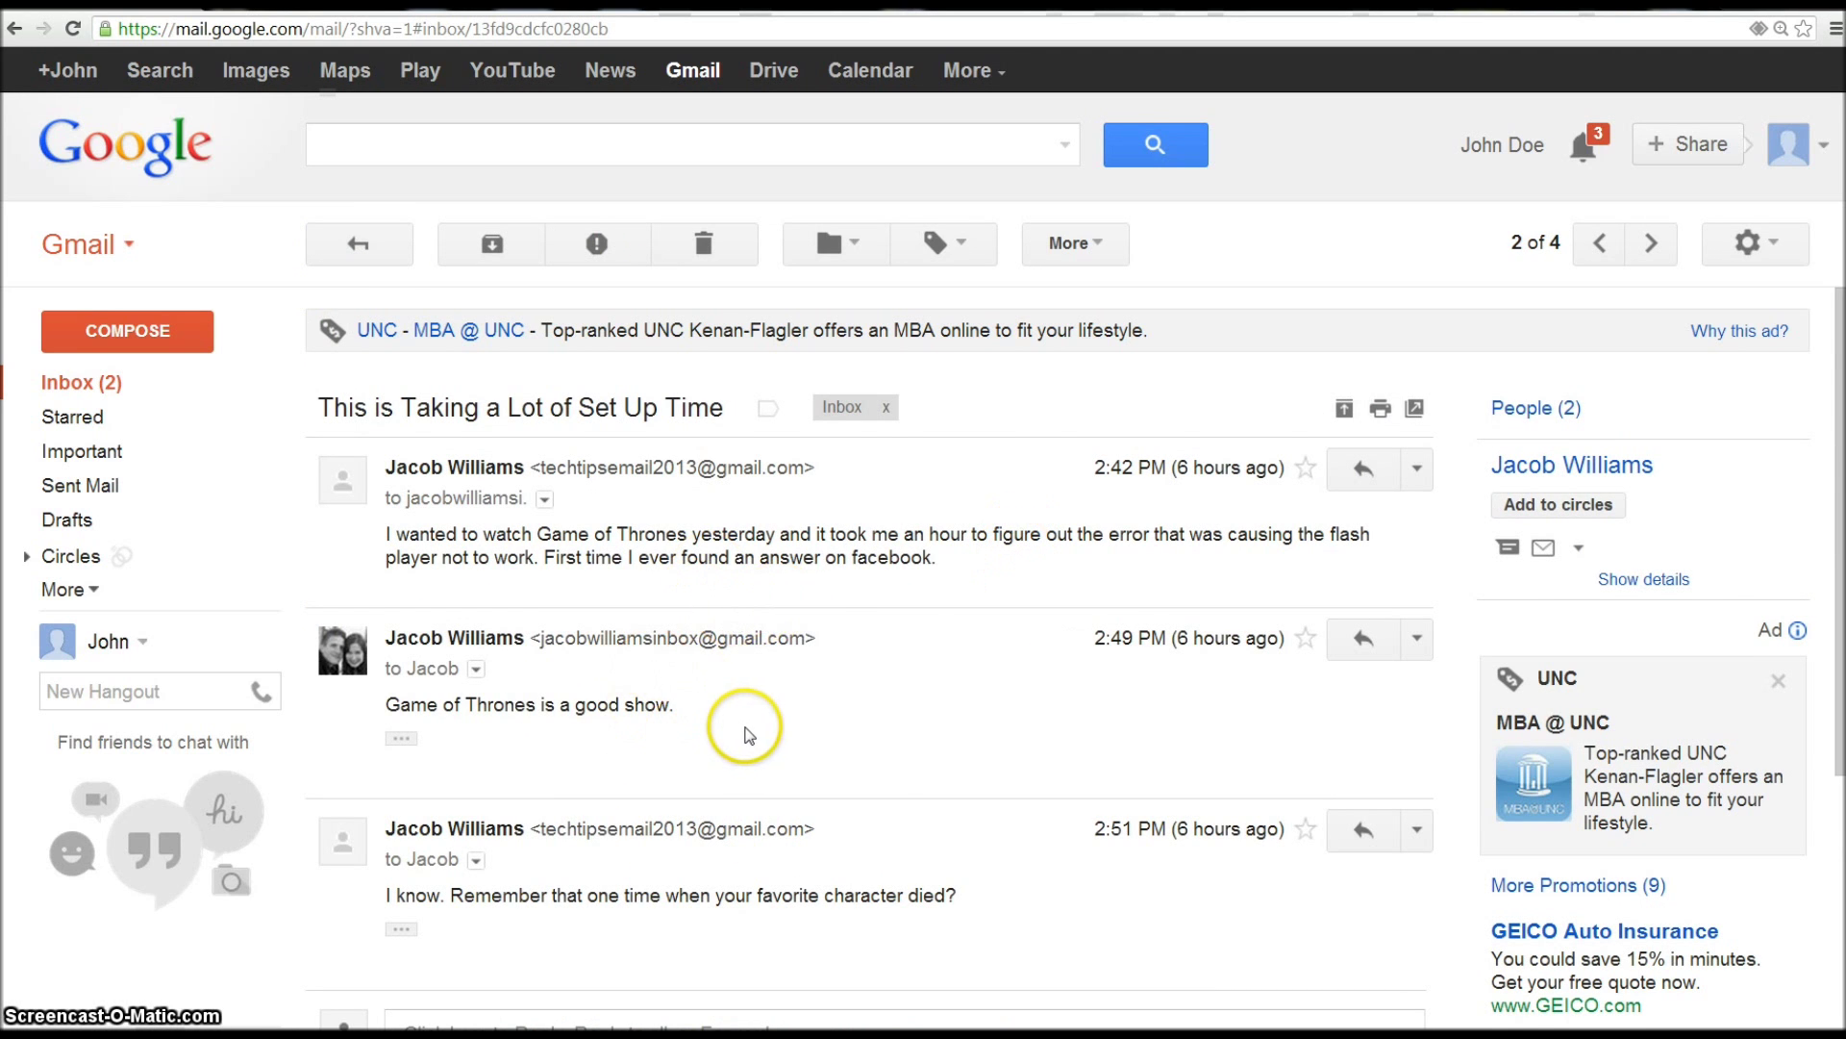
{"action": "scroll", "coordinate": [482, 914], "scroll_direction": "down", "scroll_amount": 4}
{"action": "scroll", "coordinate": [568, 885], "scroll_direction": "up", "scroll_amount": 4}
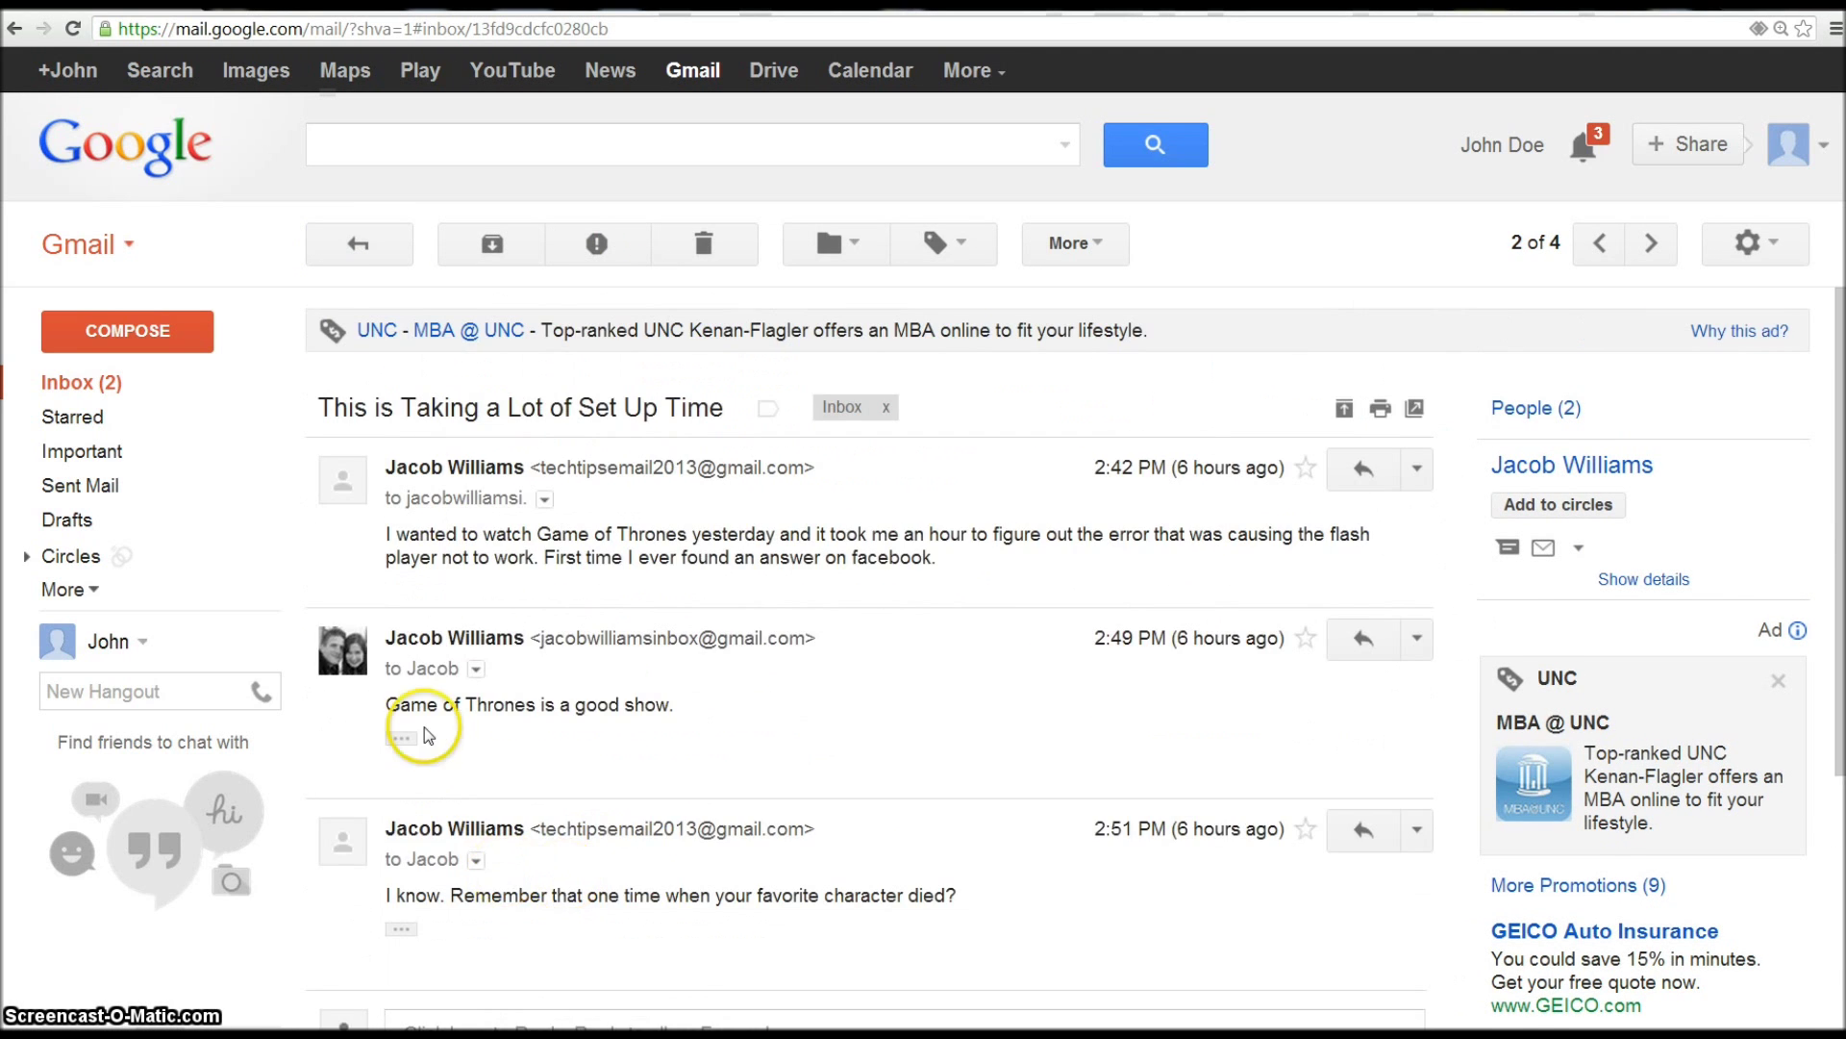
{"action": "left_click", "coordinate": [120, 383]}
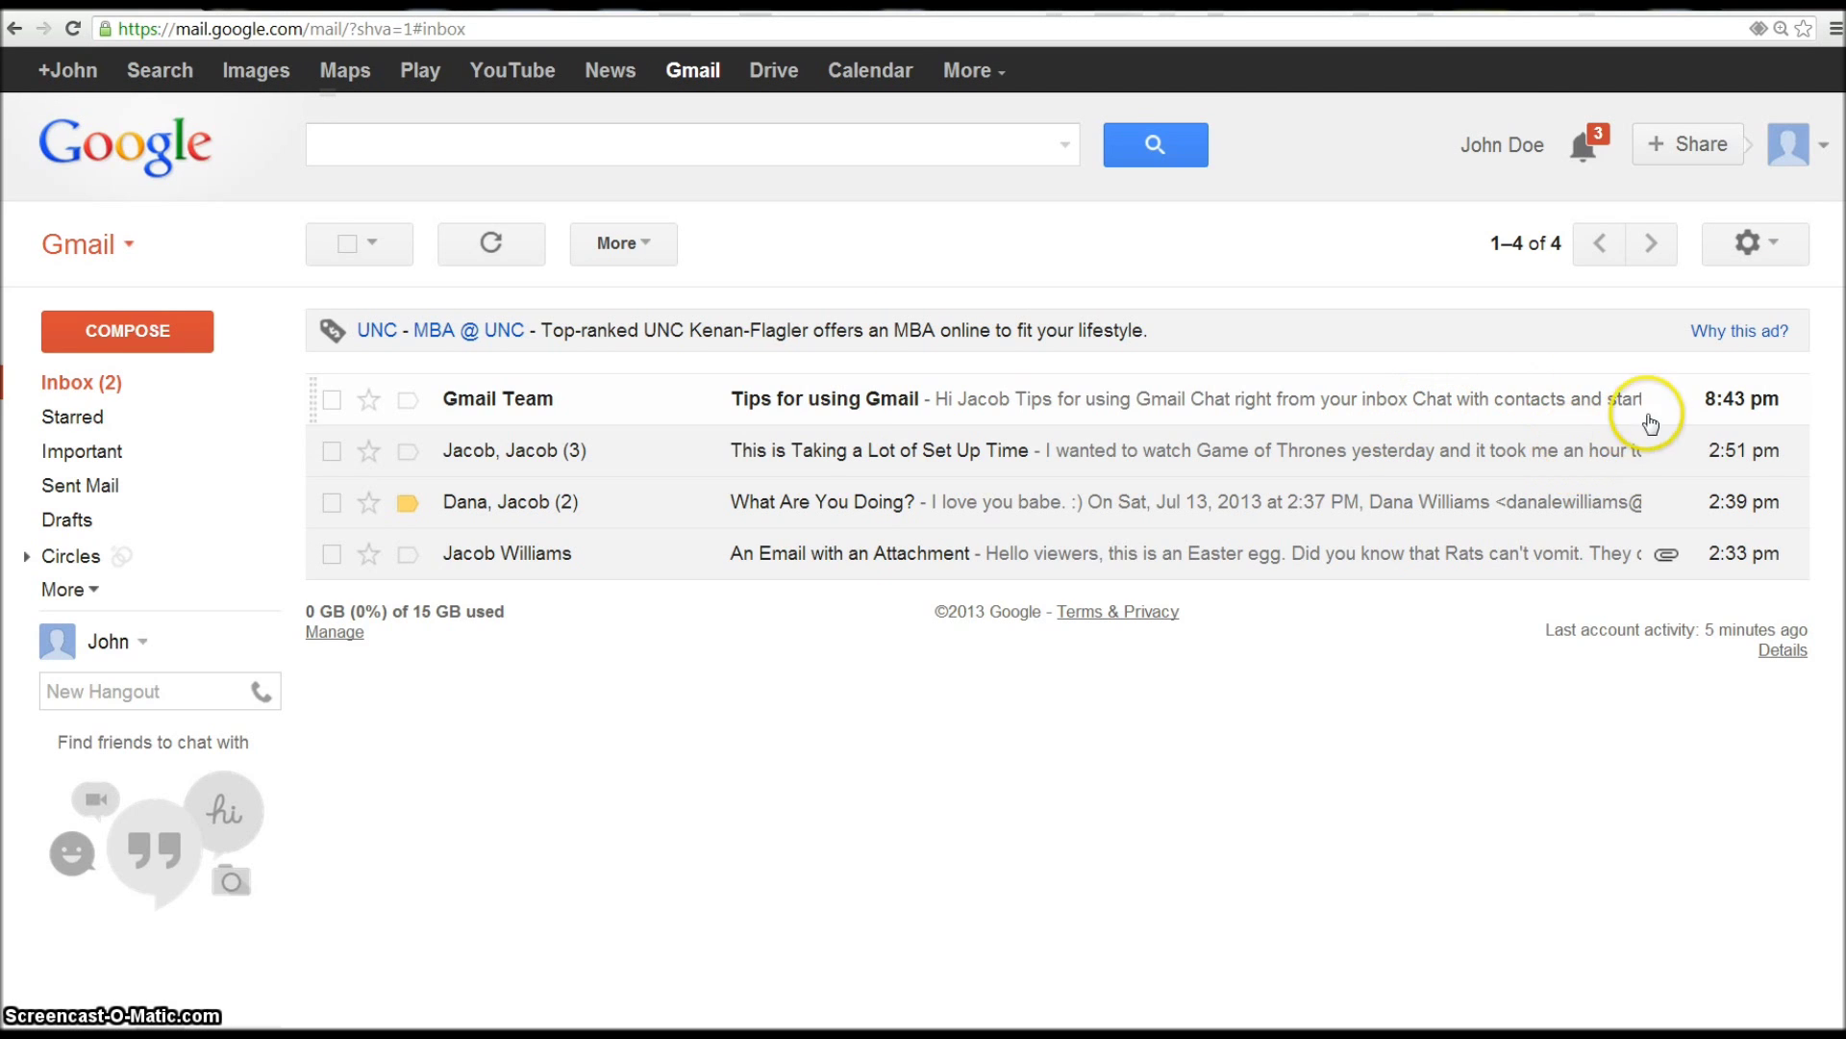
- Sign out via the avatar menu and sign in with the original account's credentials
{"action": "left_click", "coordinate": [1760, 240]}
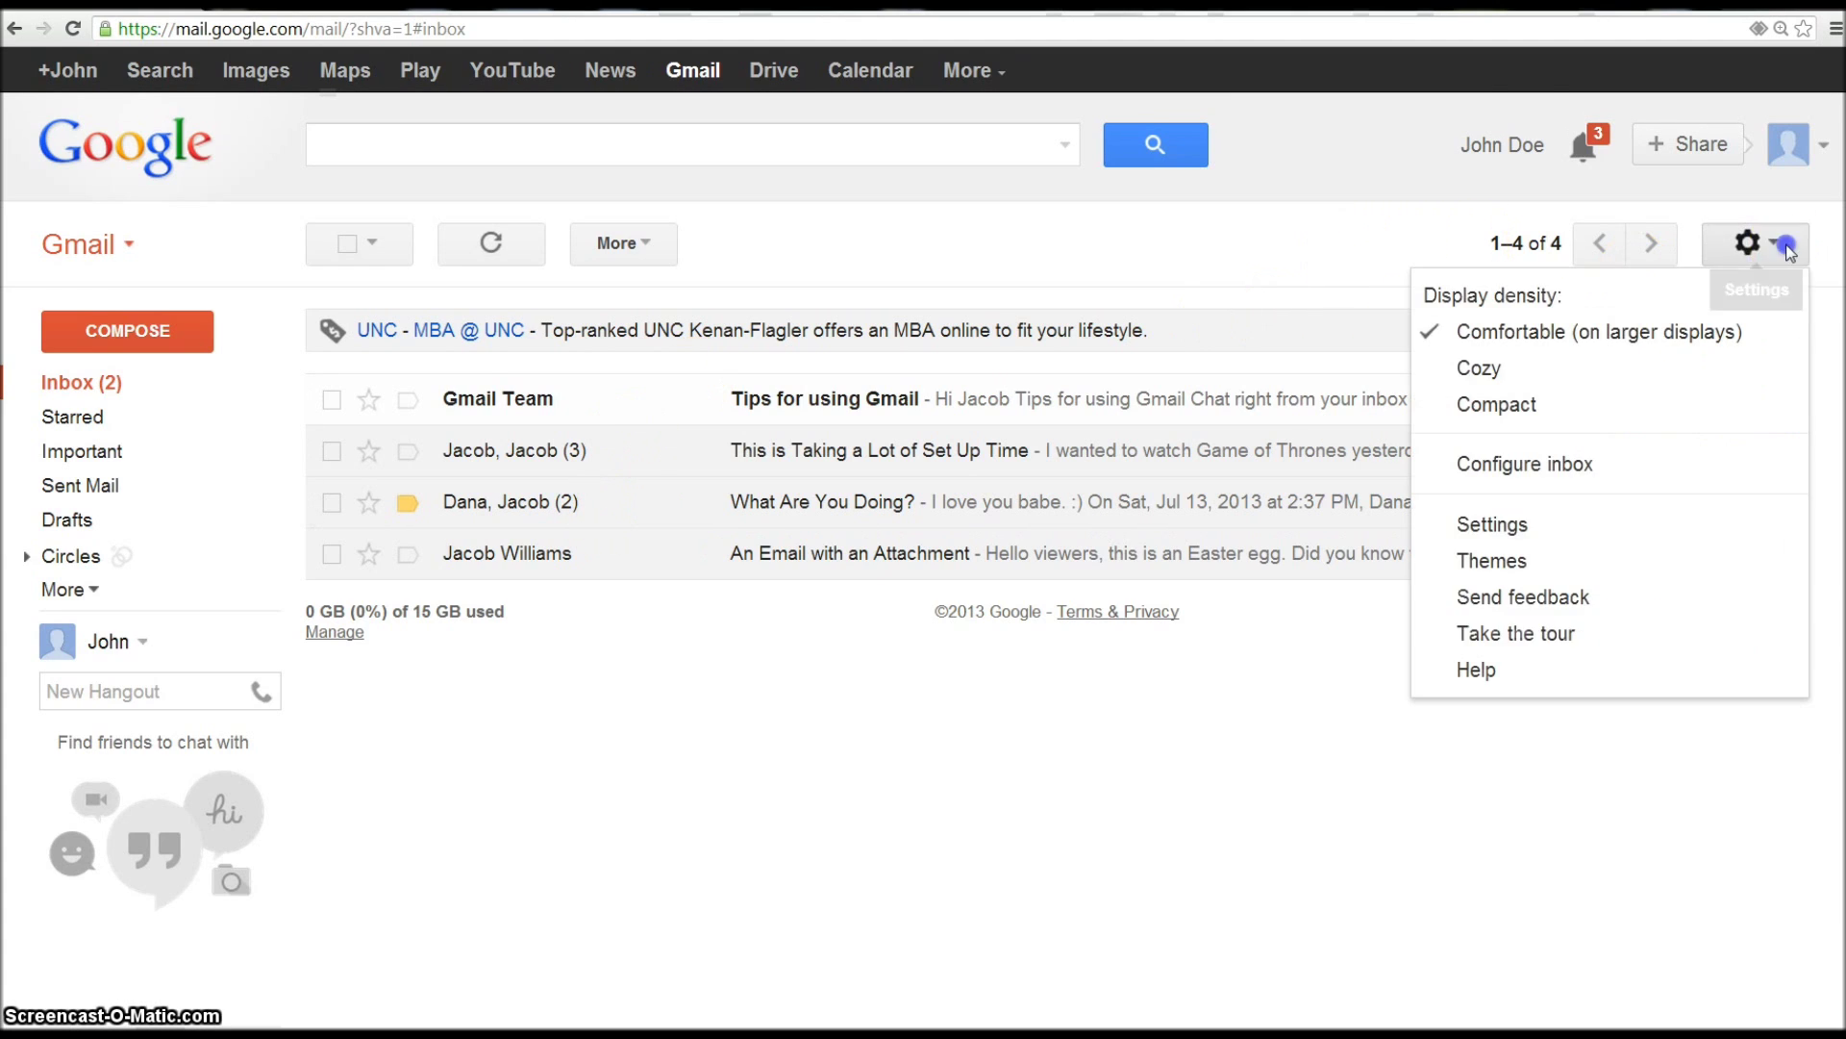
{"action": "left_click", "coordinate": [1832, 144]}
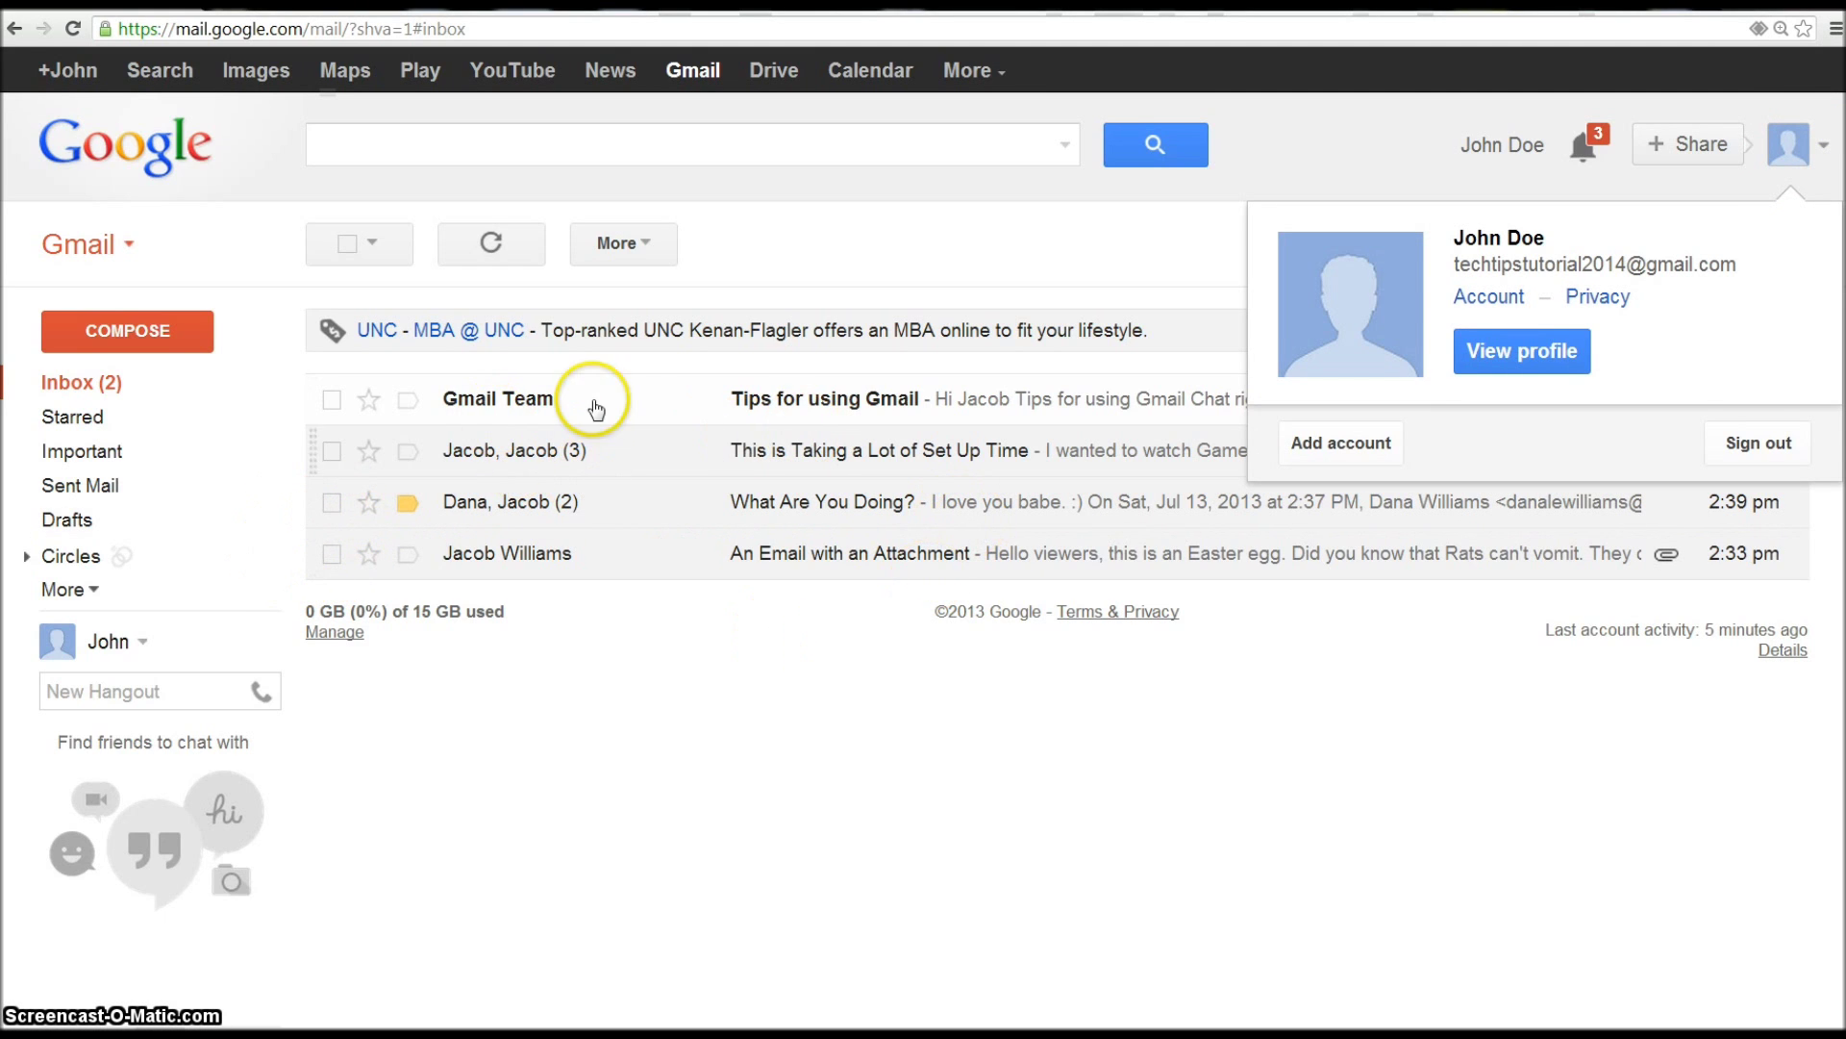
{"action": "left_click", "coordinate": [1759, 442]}
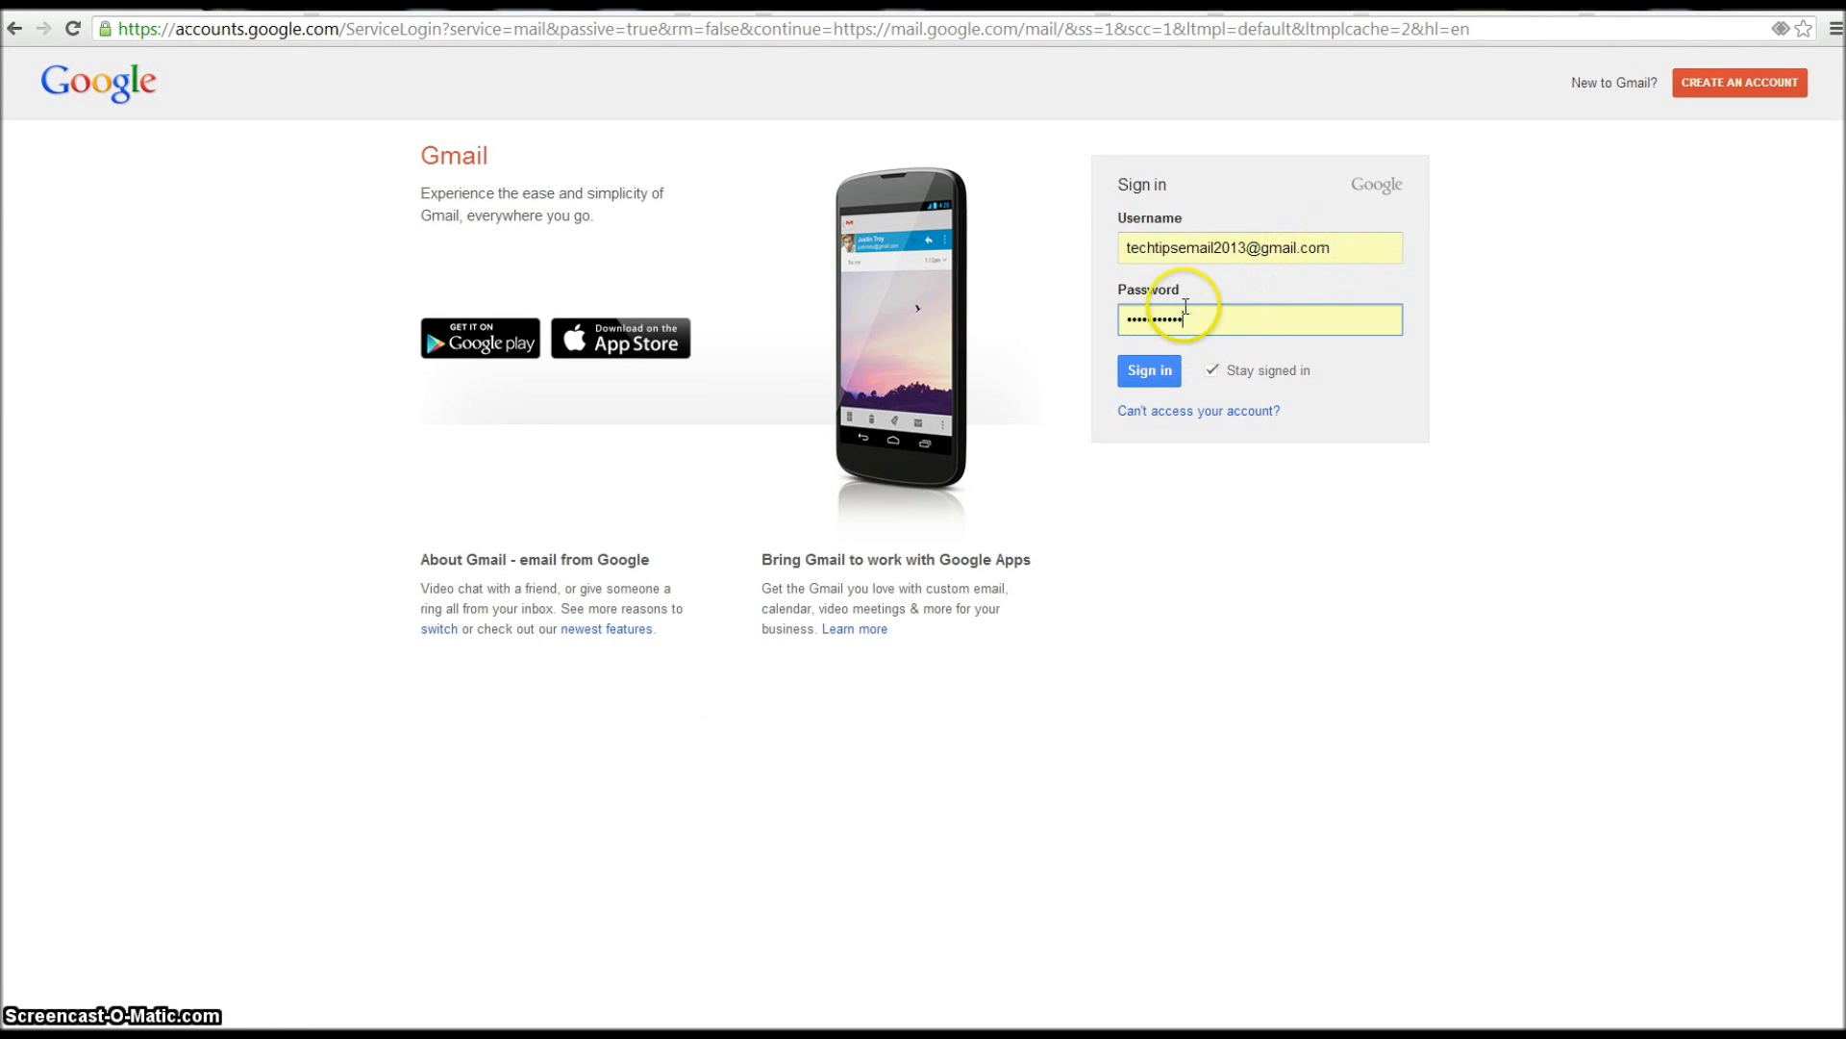
{"action": "left_click", "coordinate": [1149, 370]}
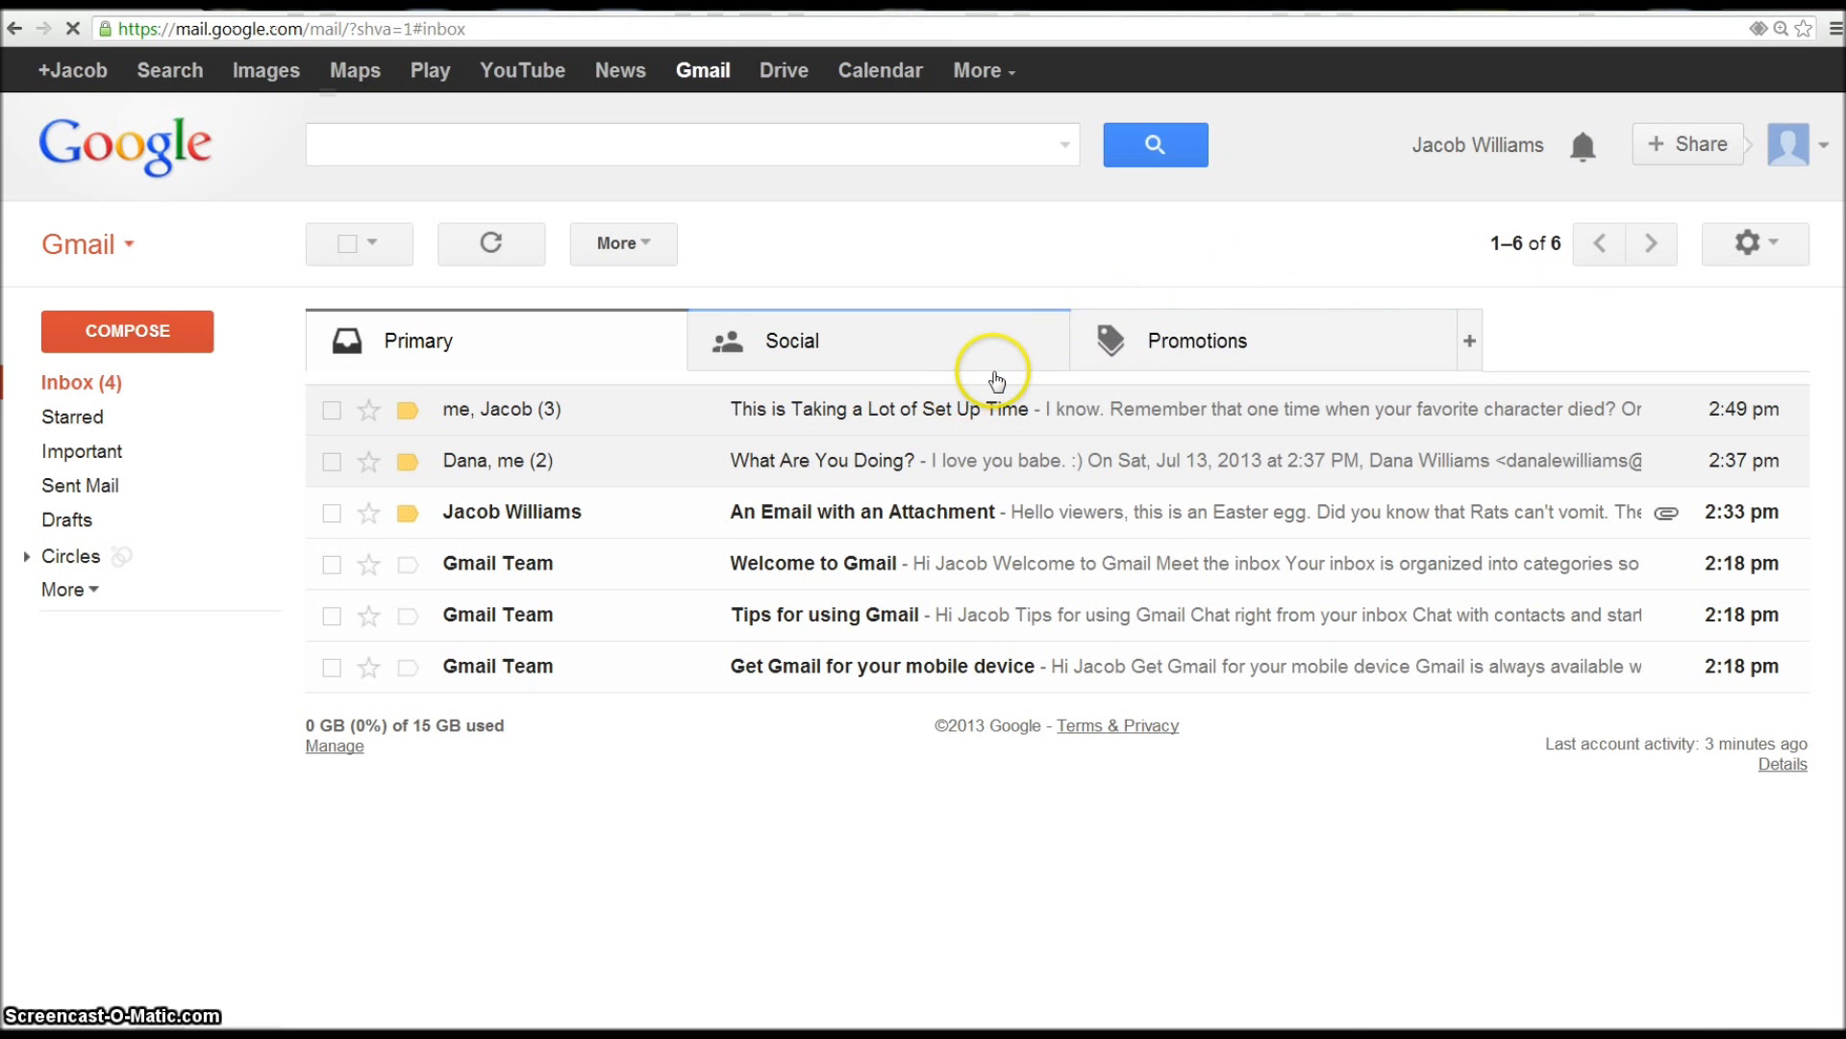
- Select Disable POP under Settings > Forwarding and POP/IMAP and save changes
{"action": "left_click", "coordinate": [1795, 248]}
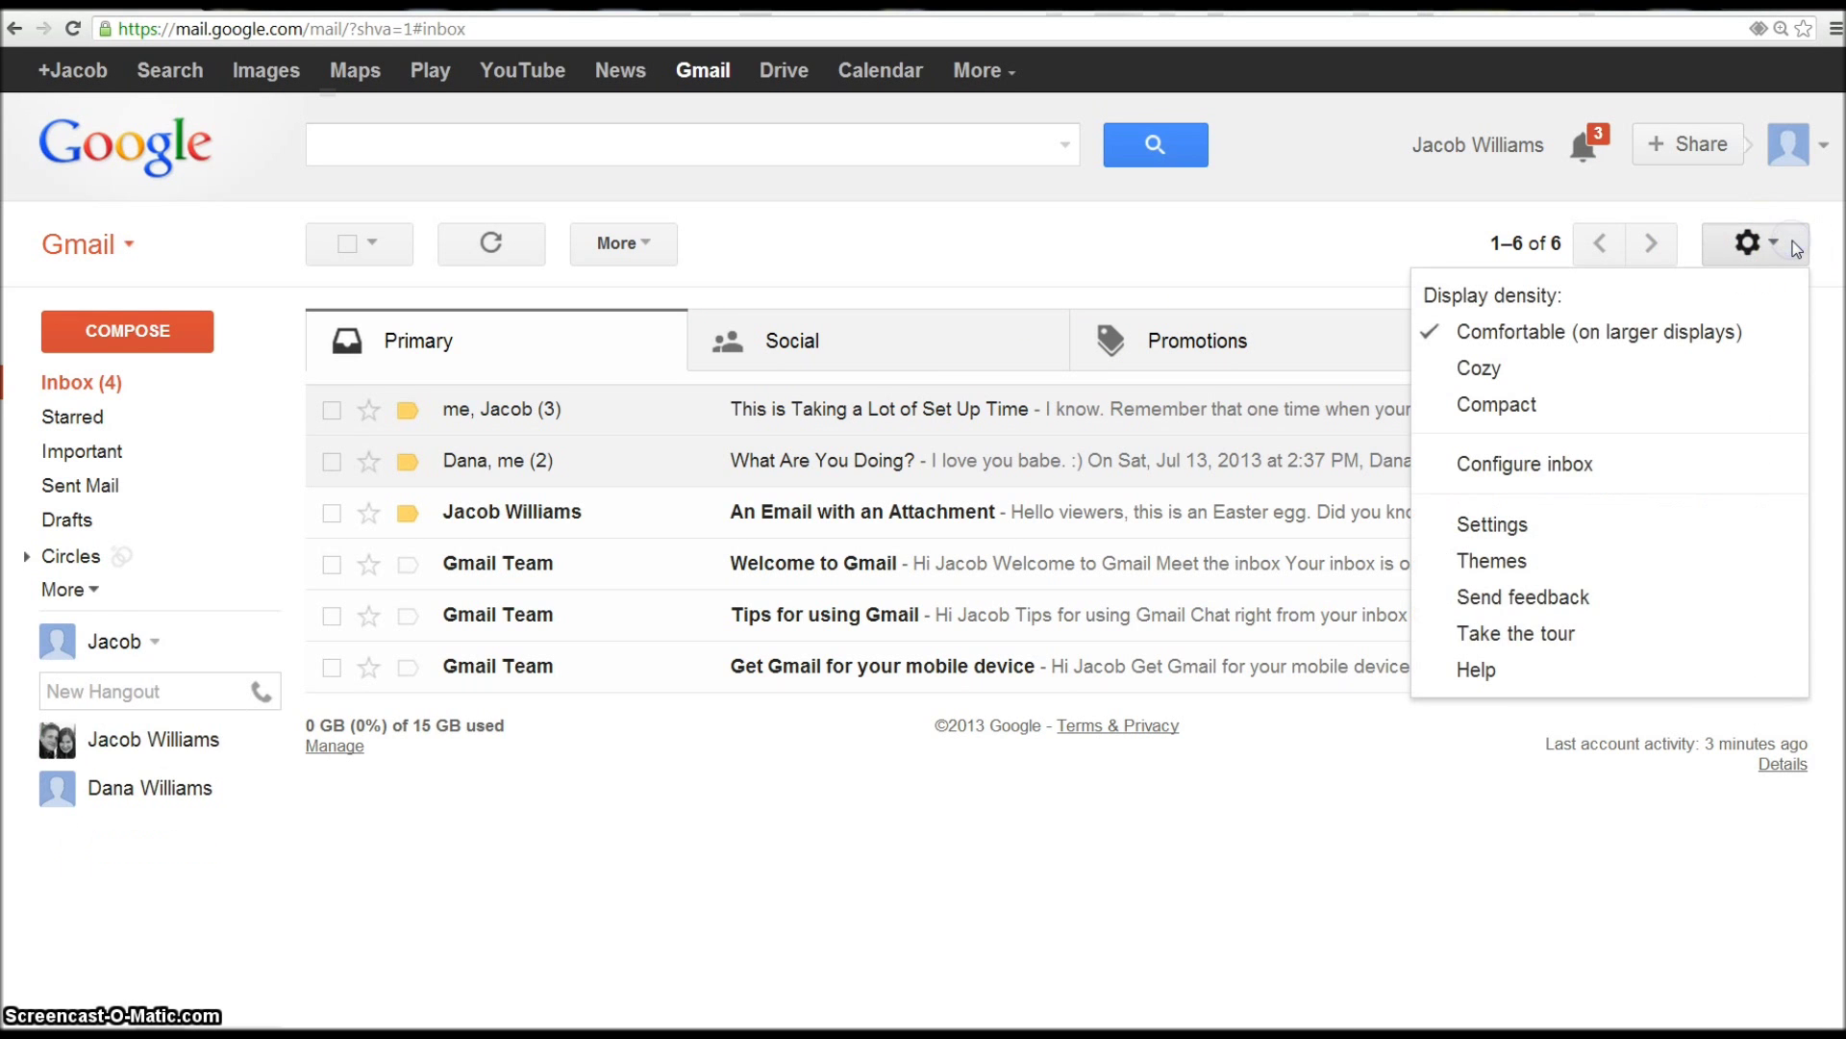
{"action": "left_click", "coordinate": [1514, 540]}
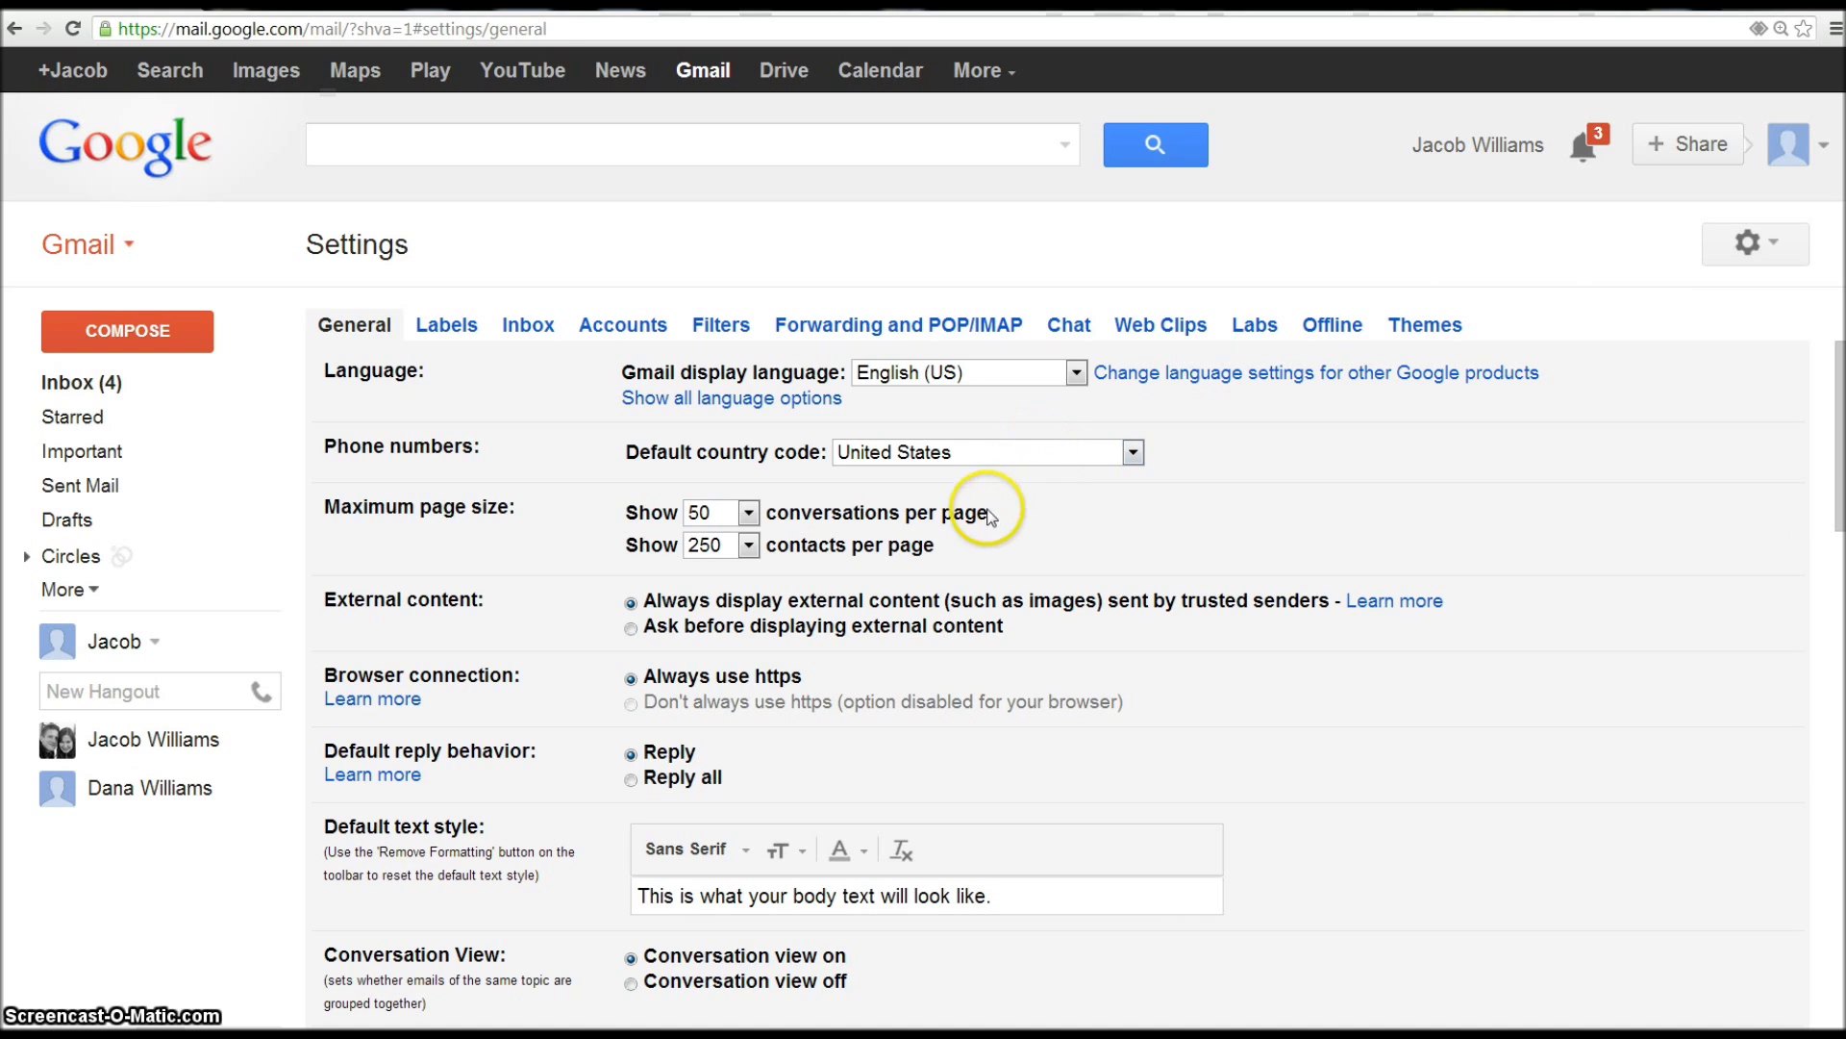
{"action": "left_click", "coordinate": [846, 332]}
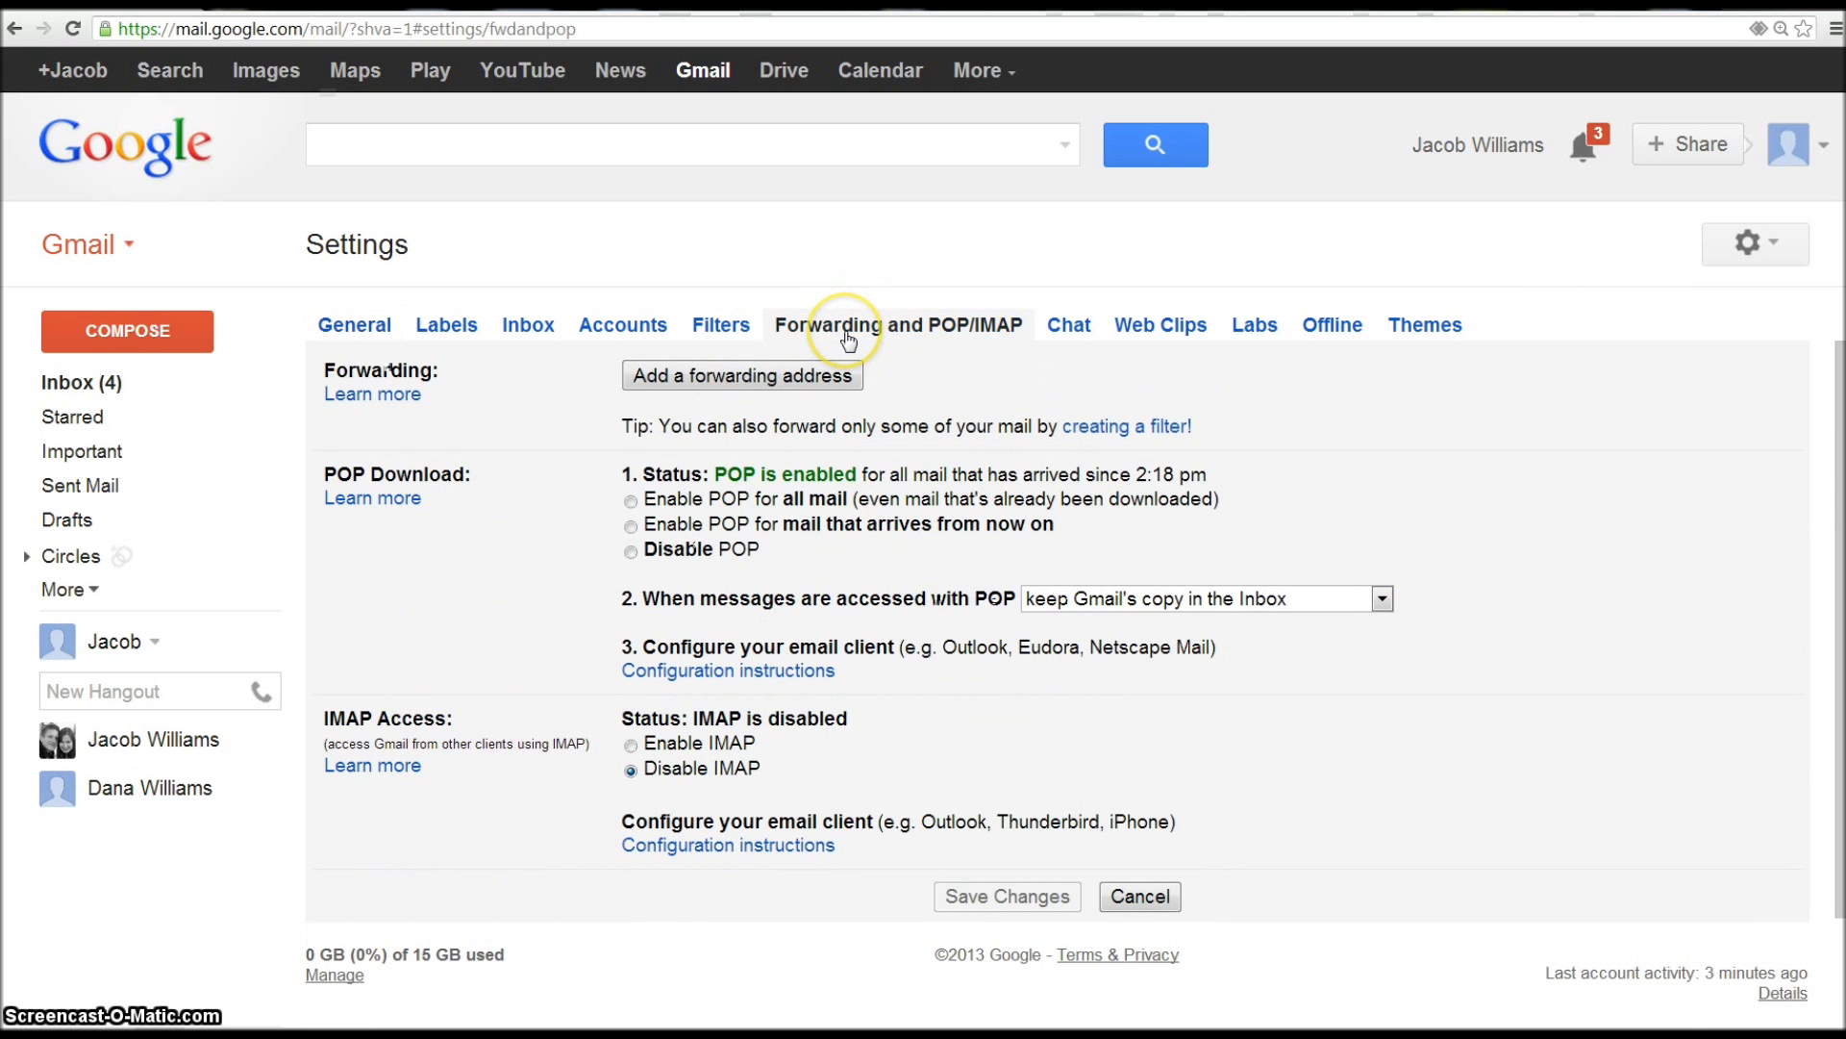
{"action": "left_click", "coordinate": [631, 552]}
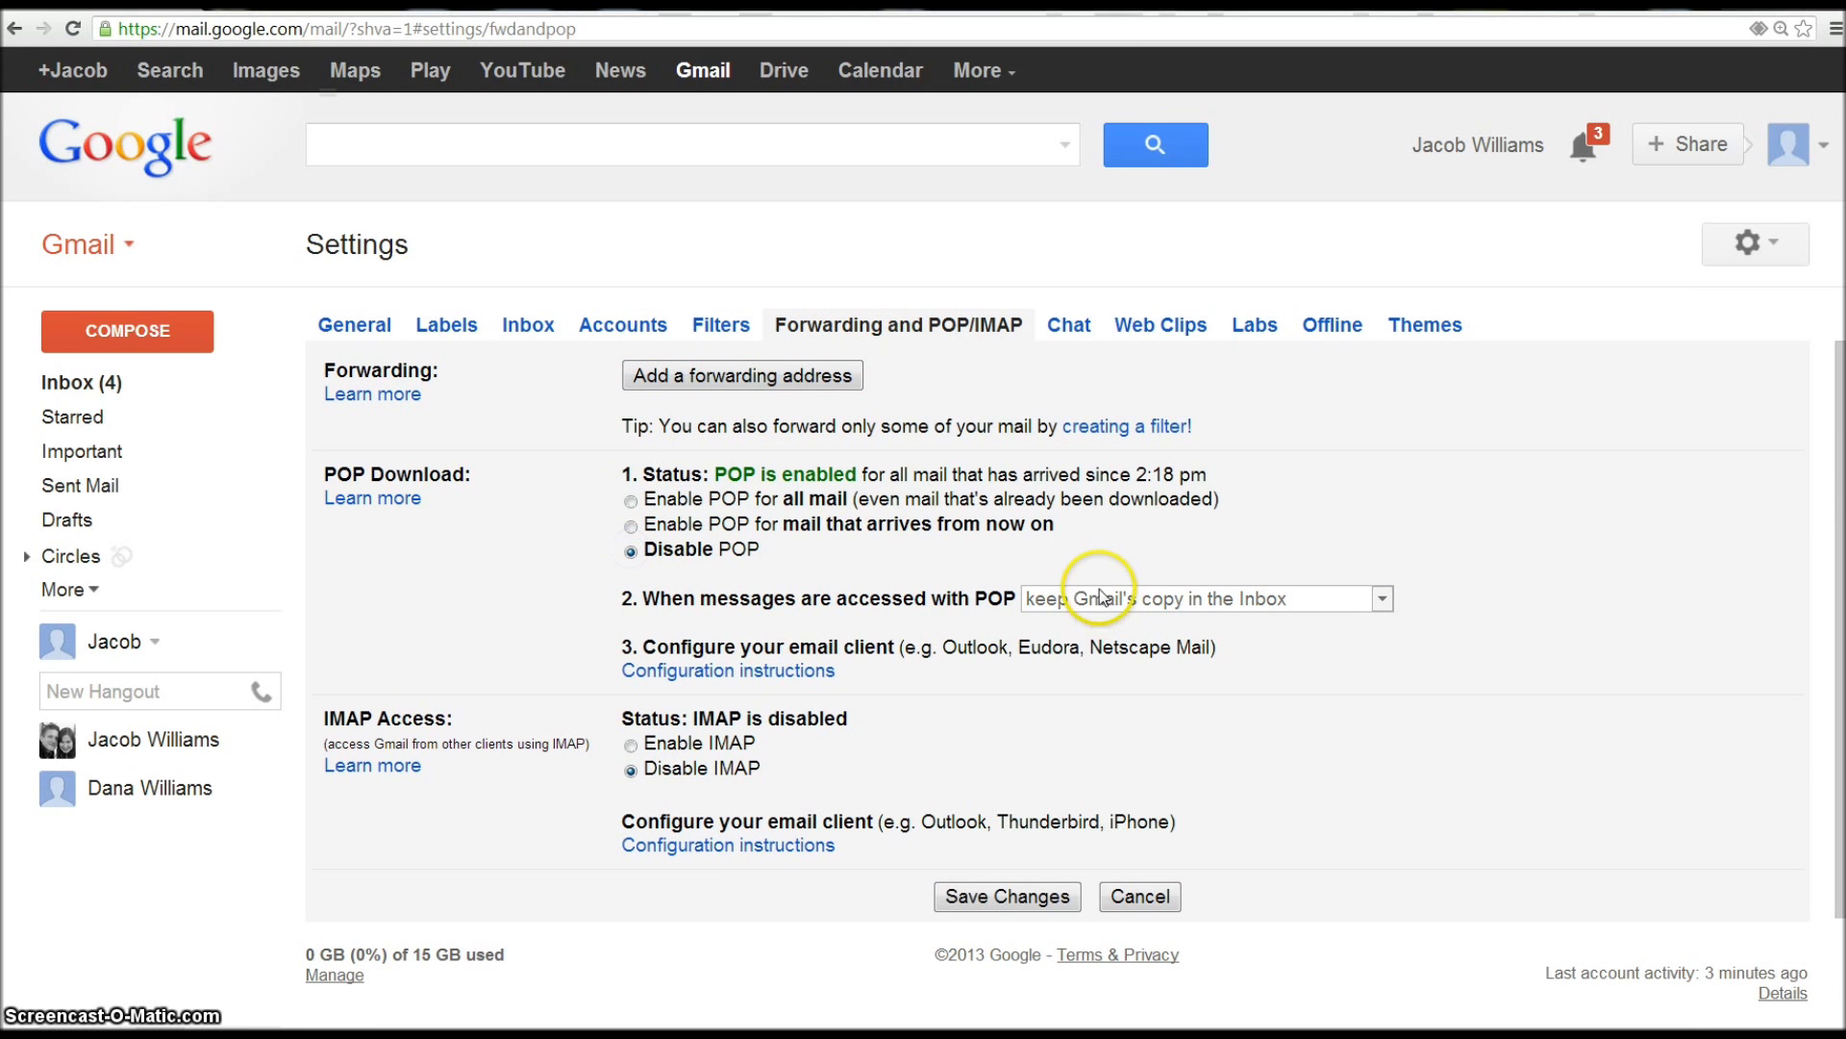
{"action": "left_click", "coordinate": [1023, 877]}
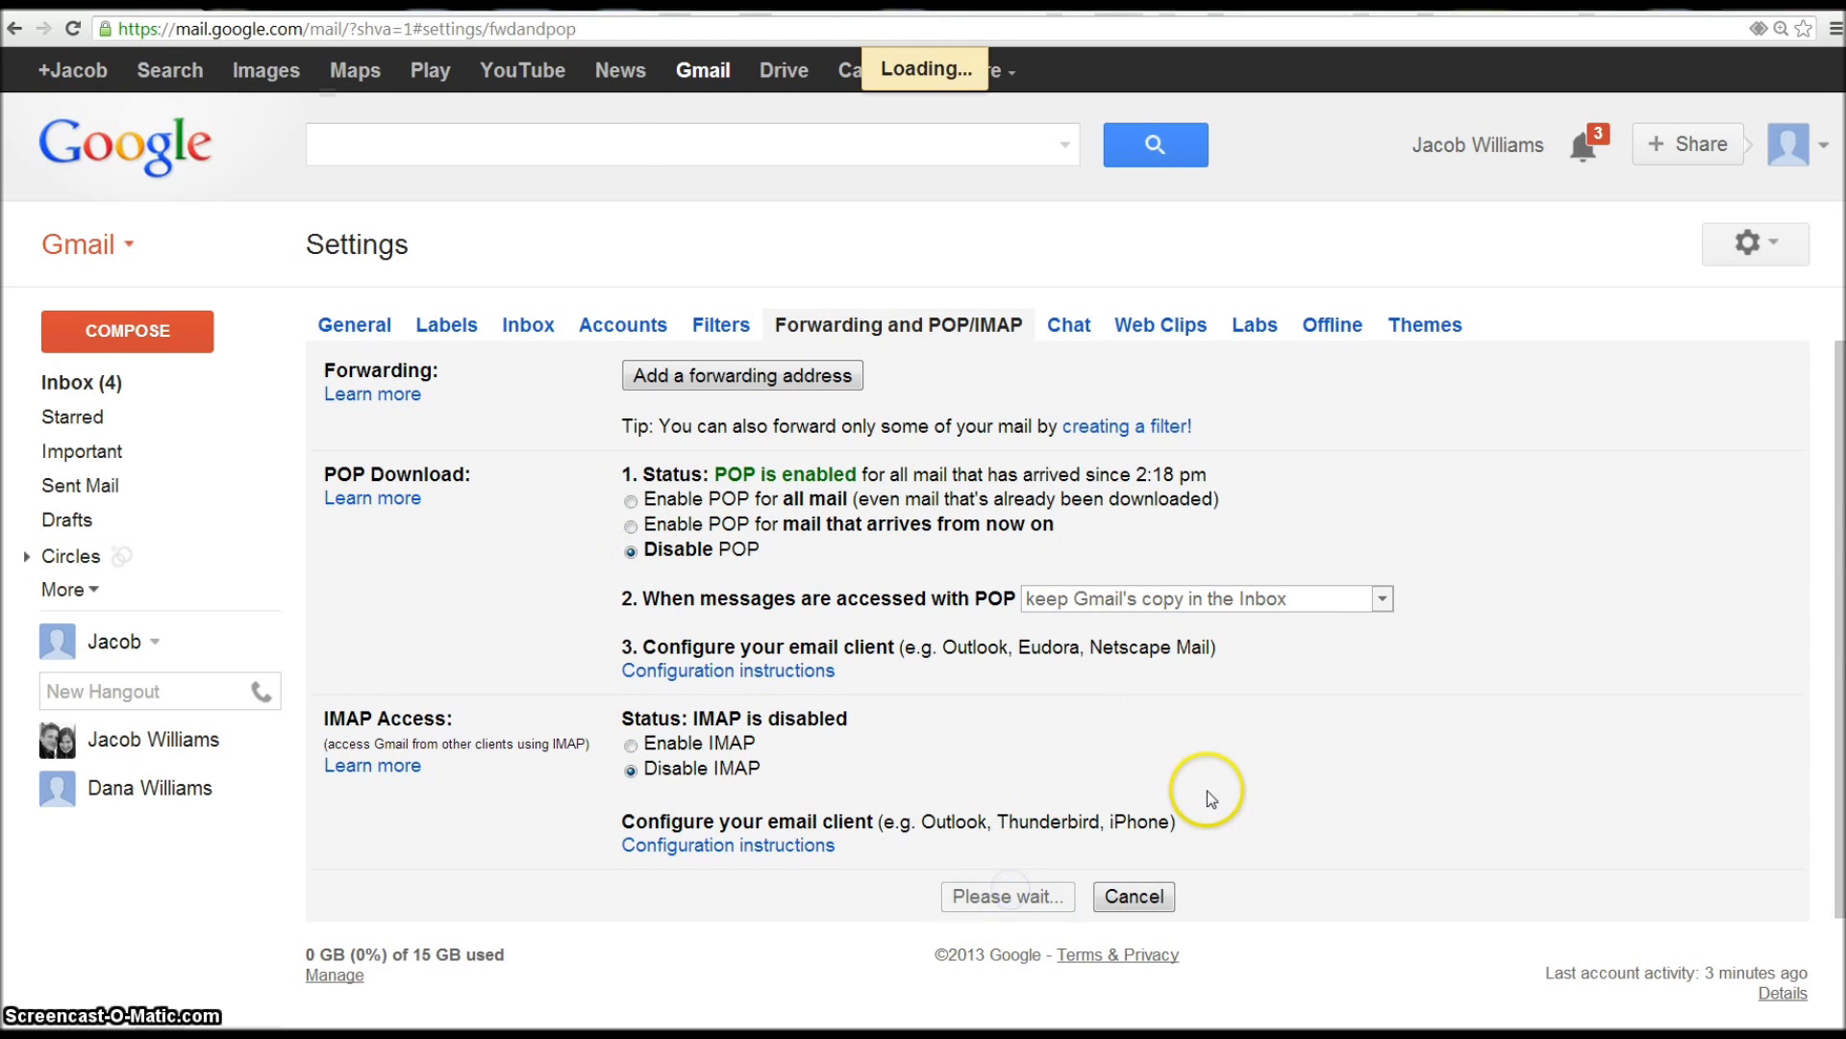